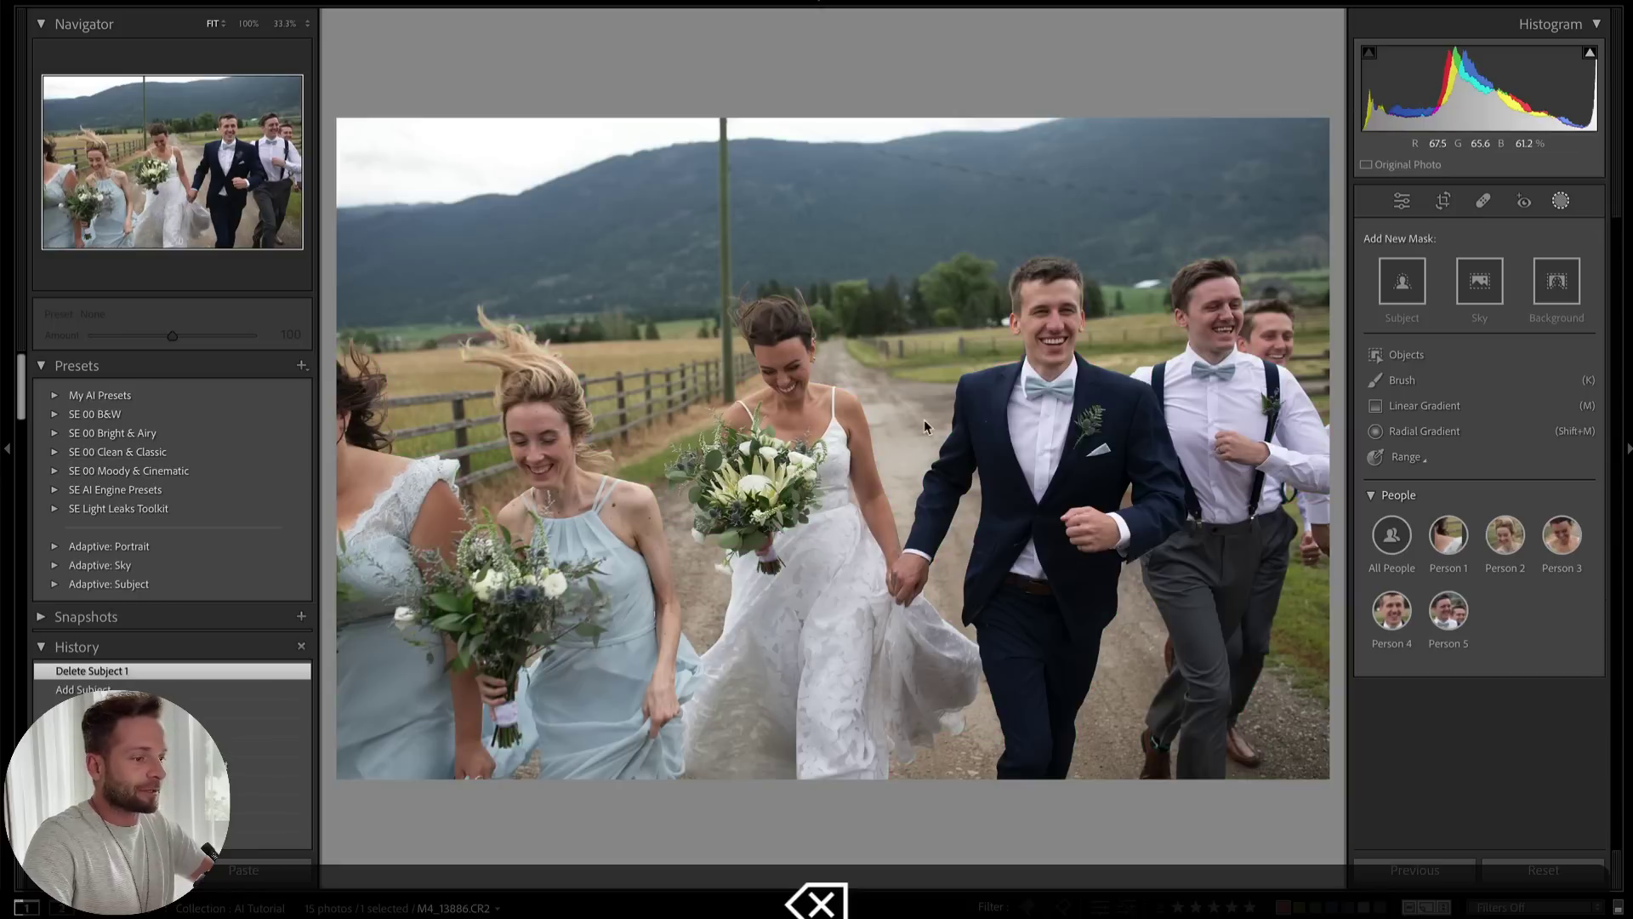
mouse_move(768, 328)
mouse_down()
mouse_move(797, 552)
mouse_move(829, 518)
mouse_move(875, 624)
mouse_move(772, 683)
mouse_move(842, 691)
mouse_up()
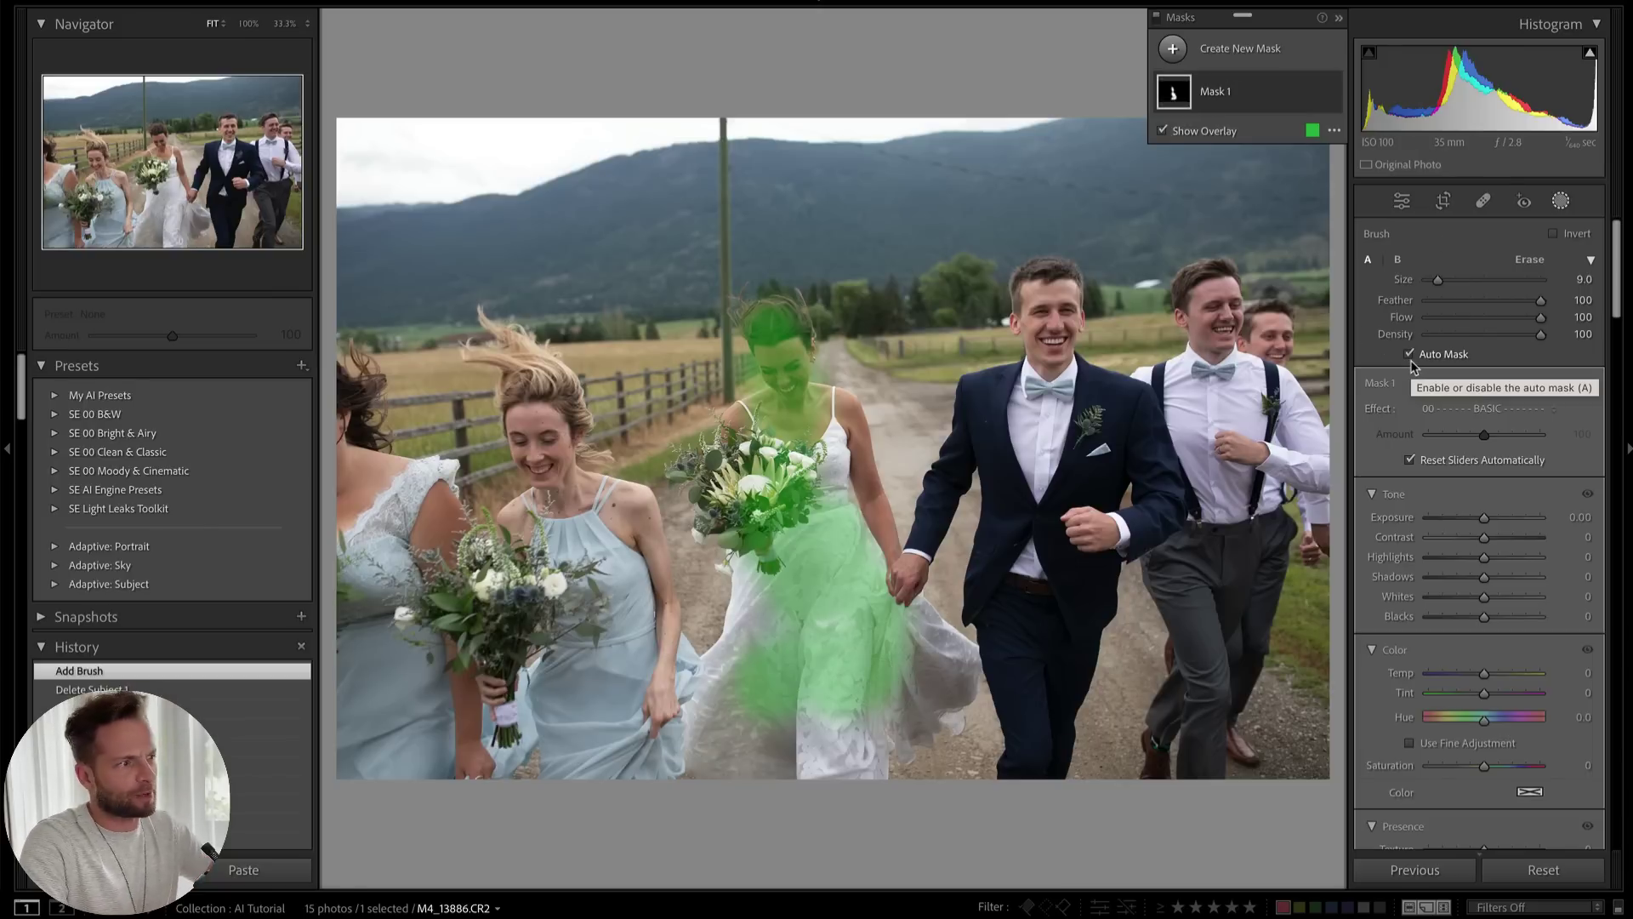
mouse_move(1227, 97)
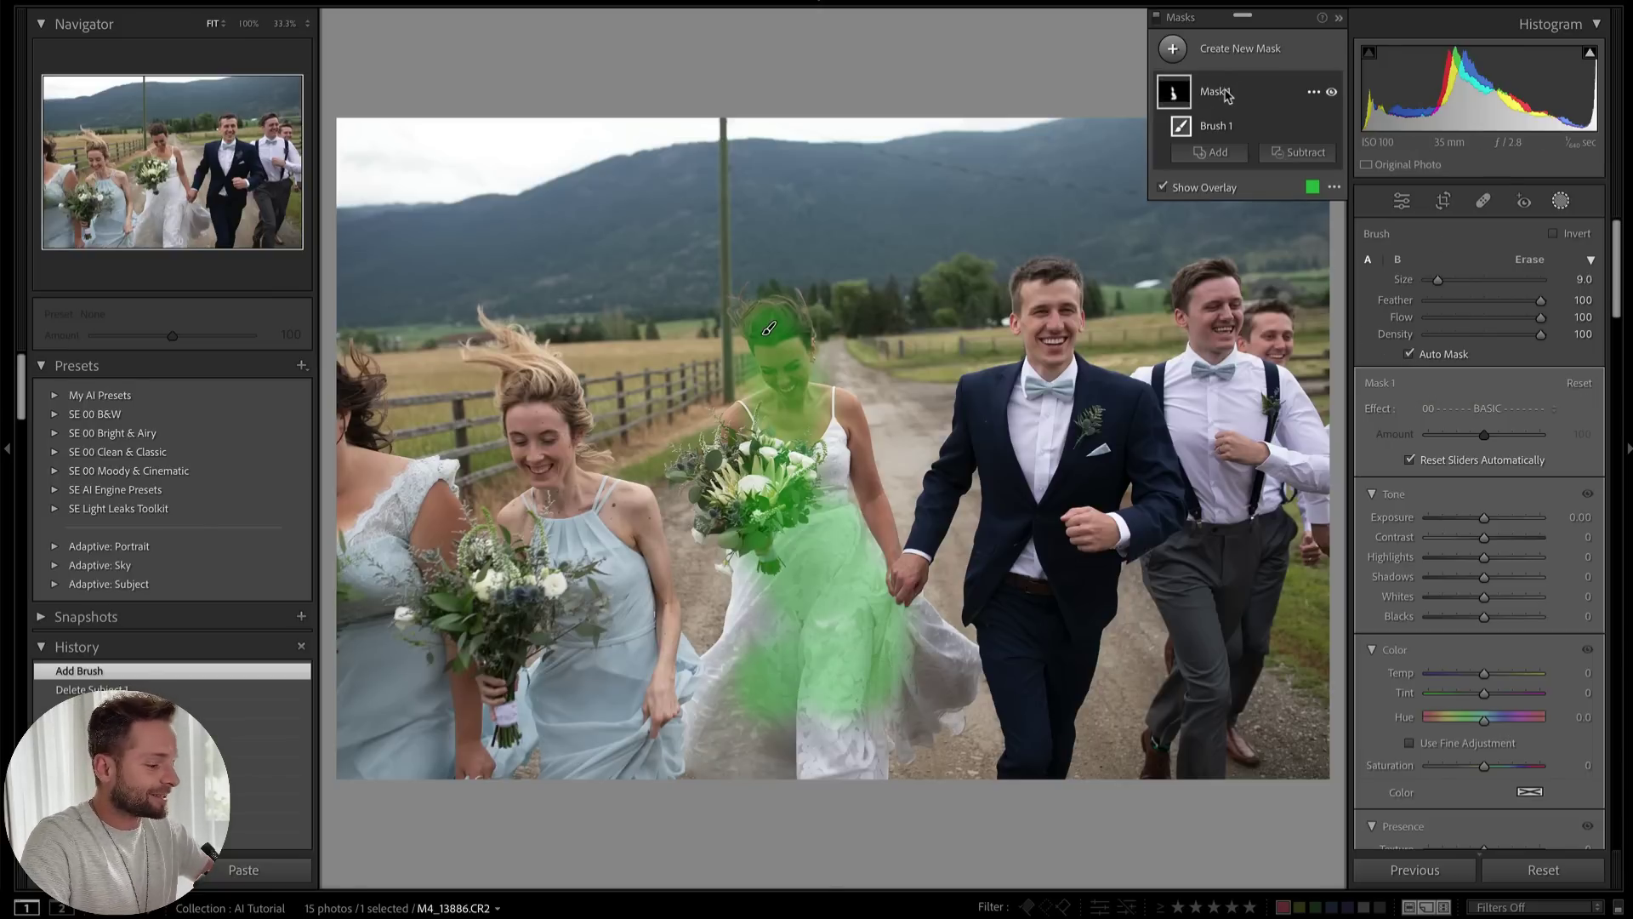
key(Delete)
click(1237, 48)
click(1257, 85)
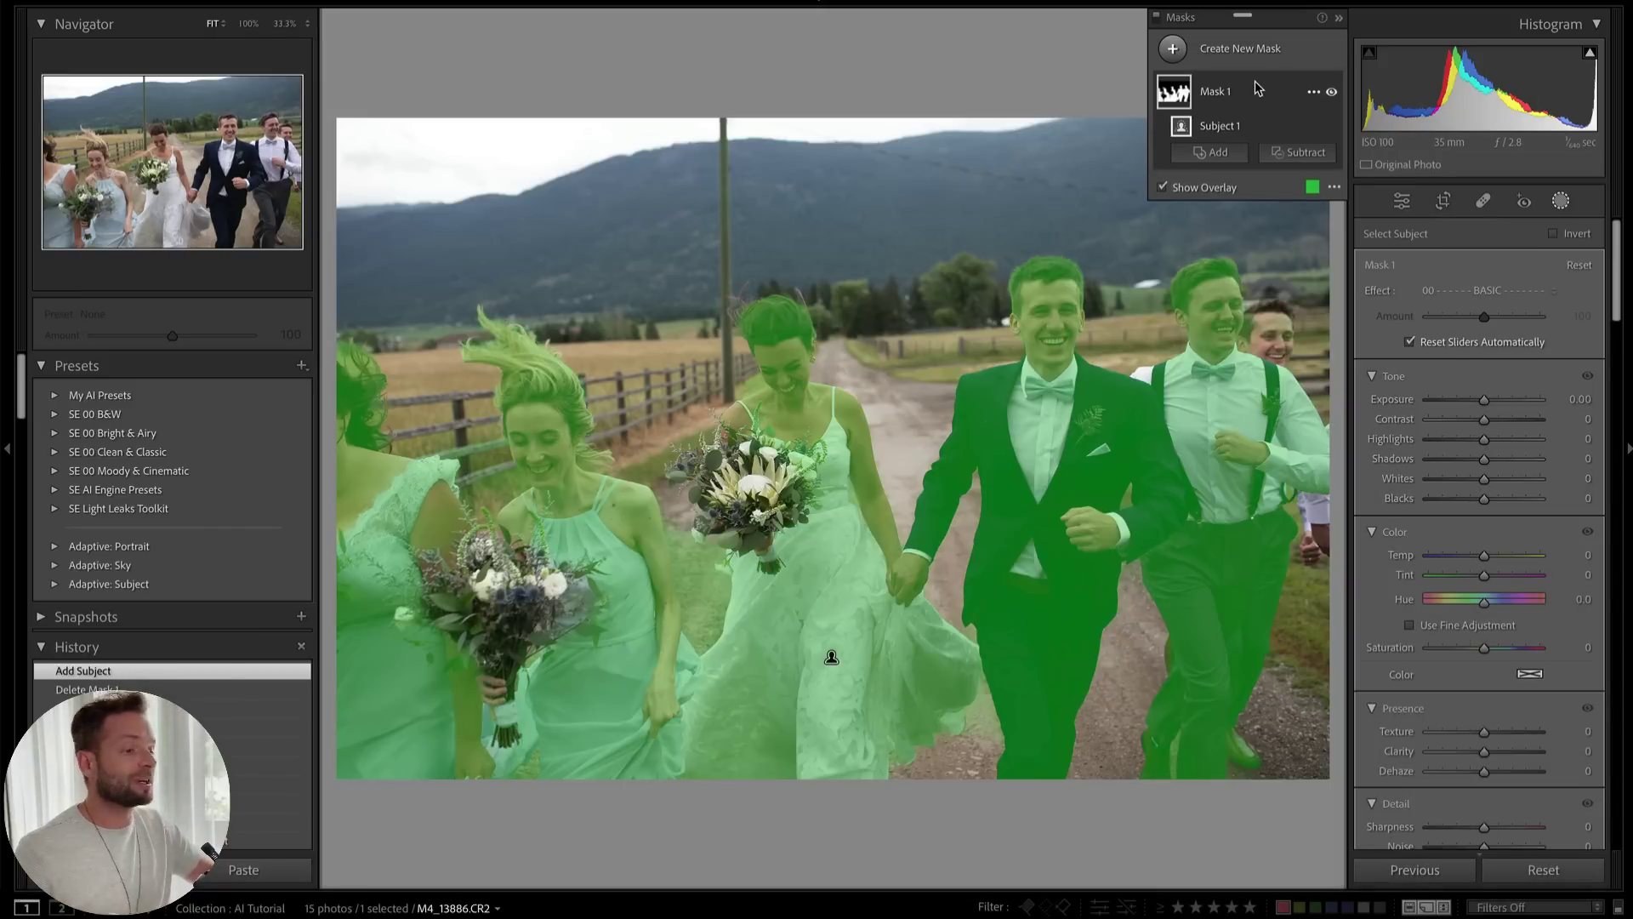
key(apostrophe)
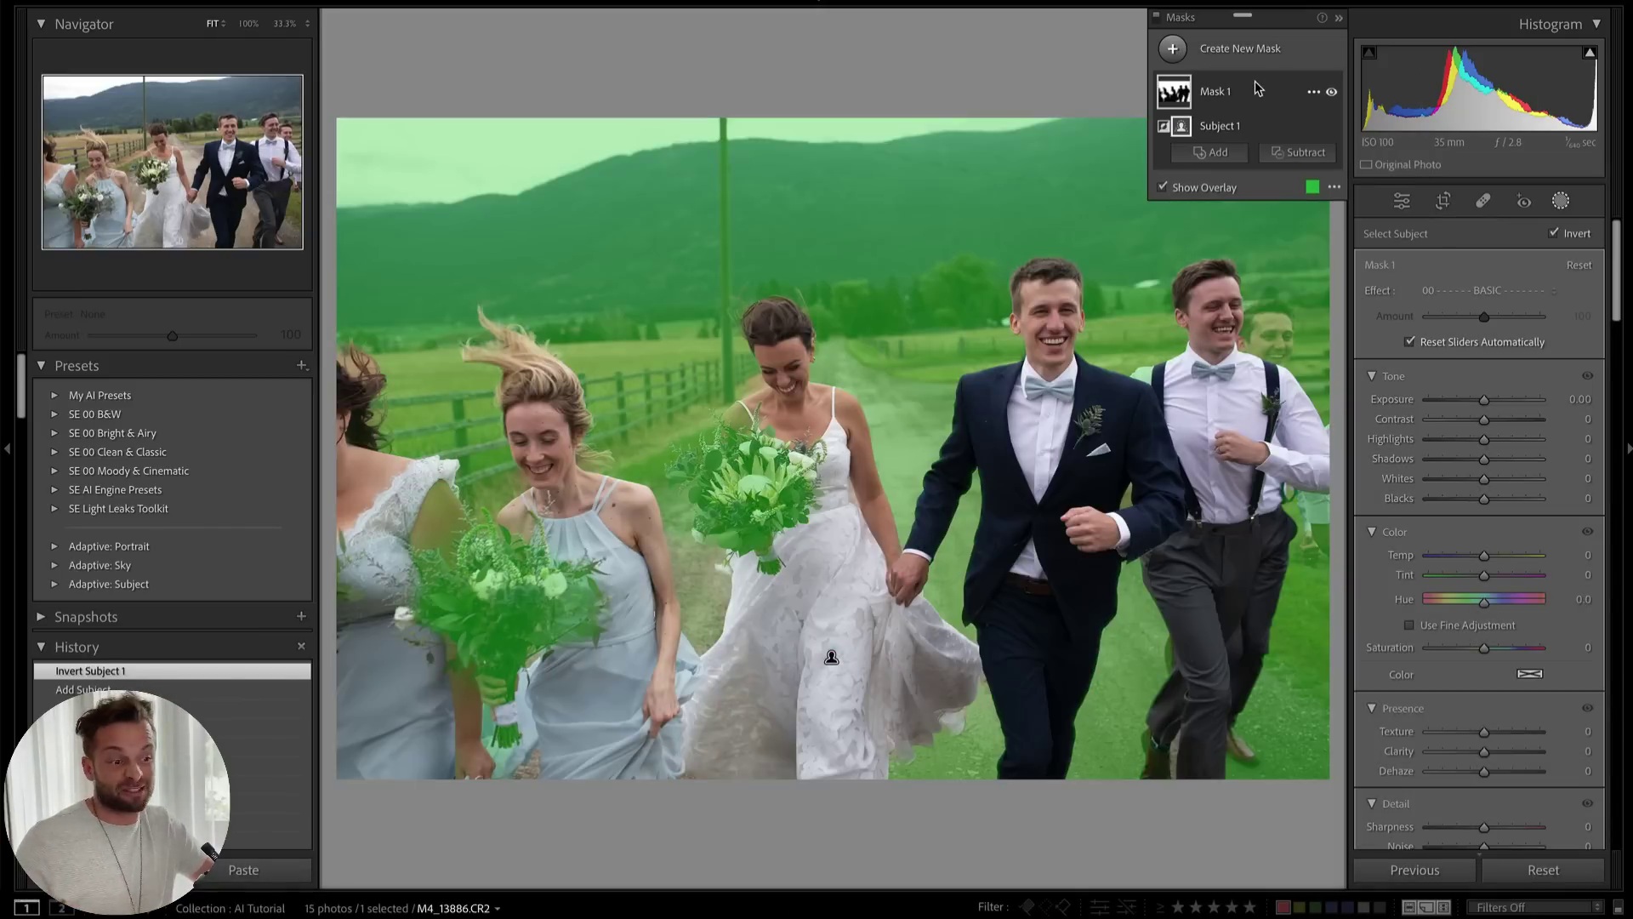
drag(1484, 399, 1499, 420)
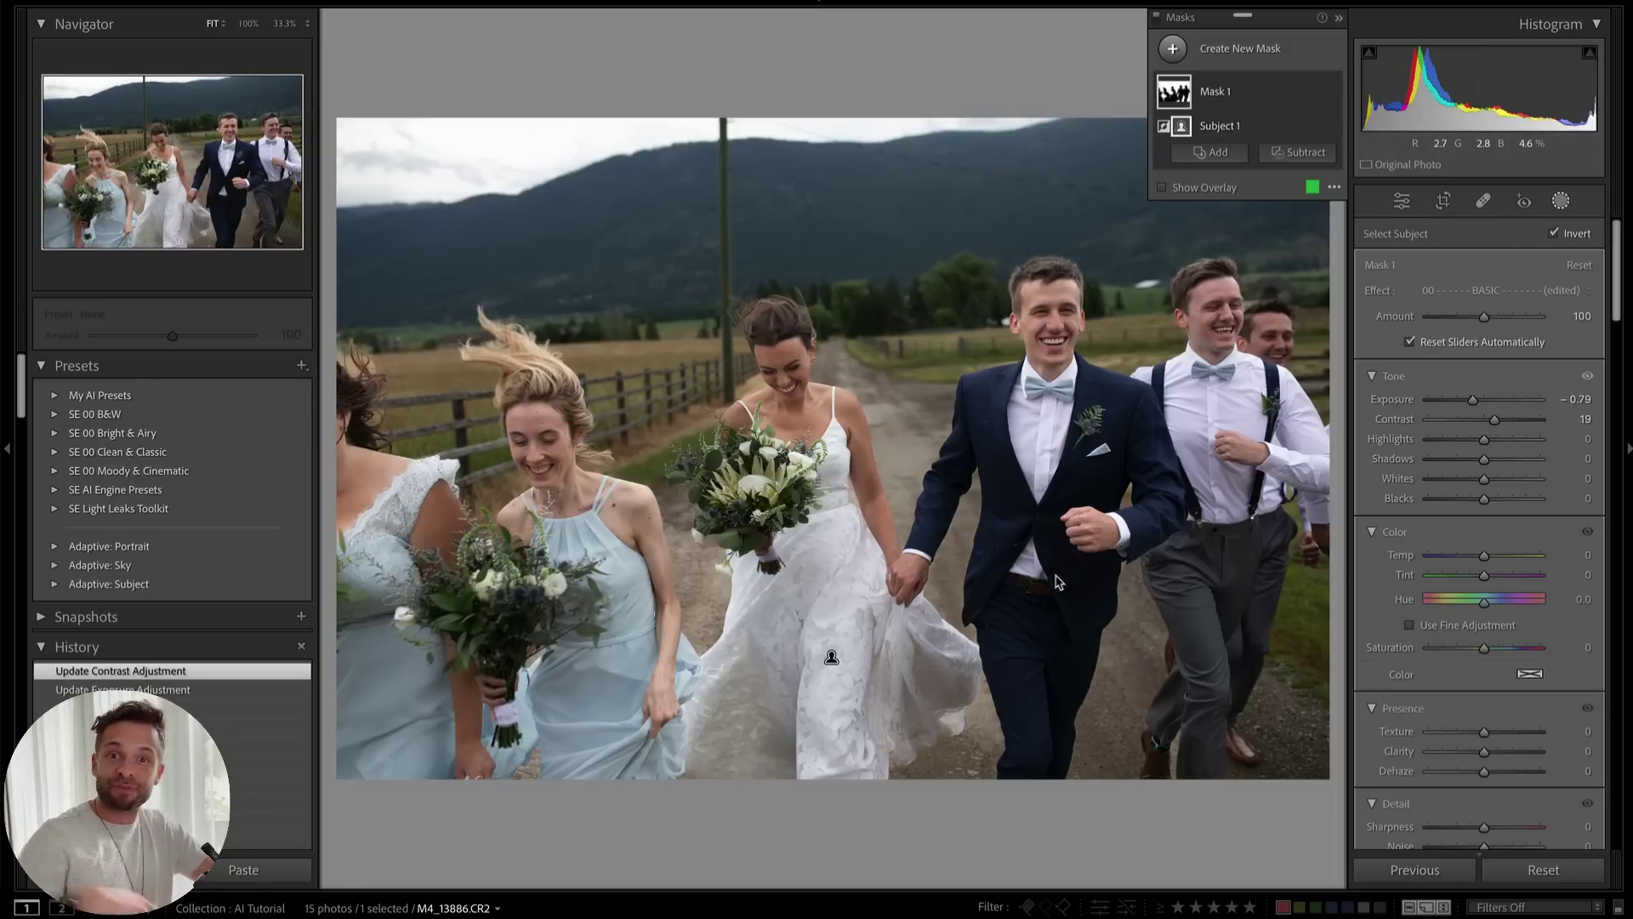
click(1569, 871)
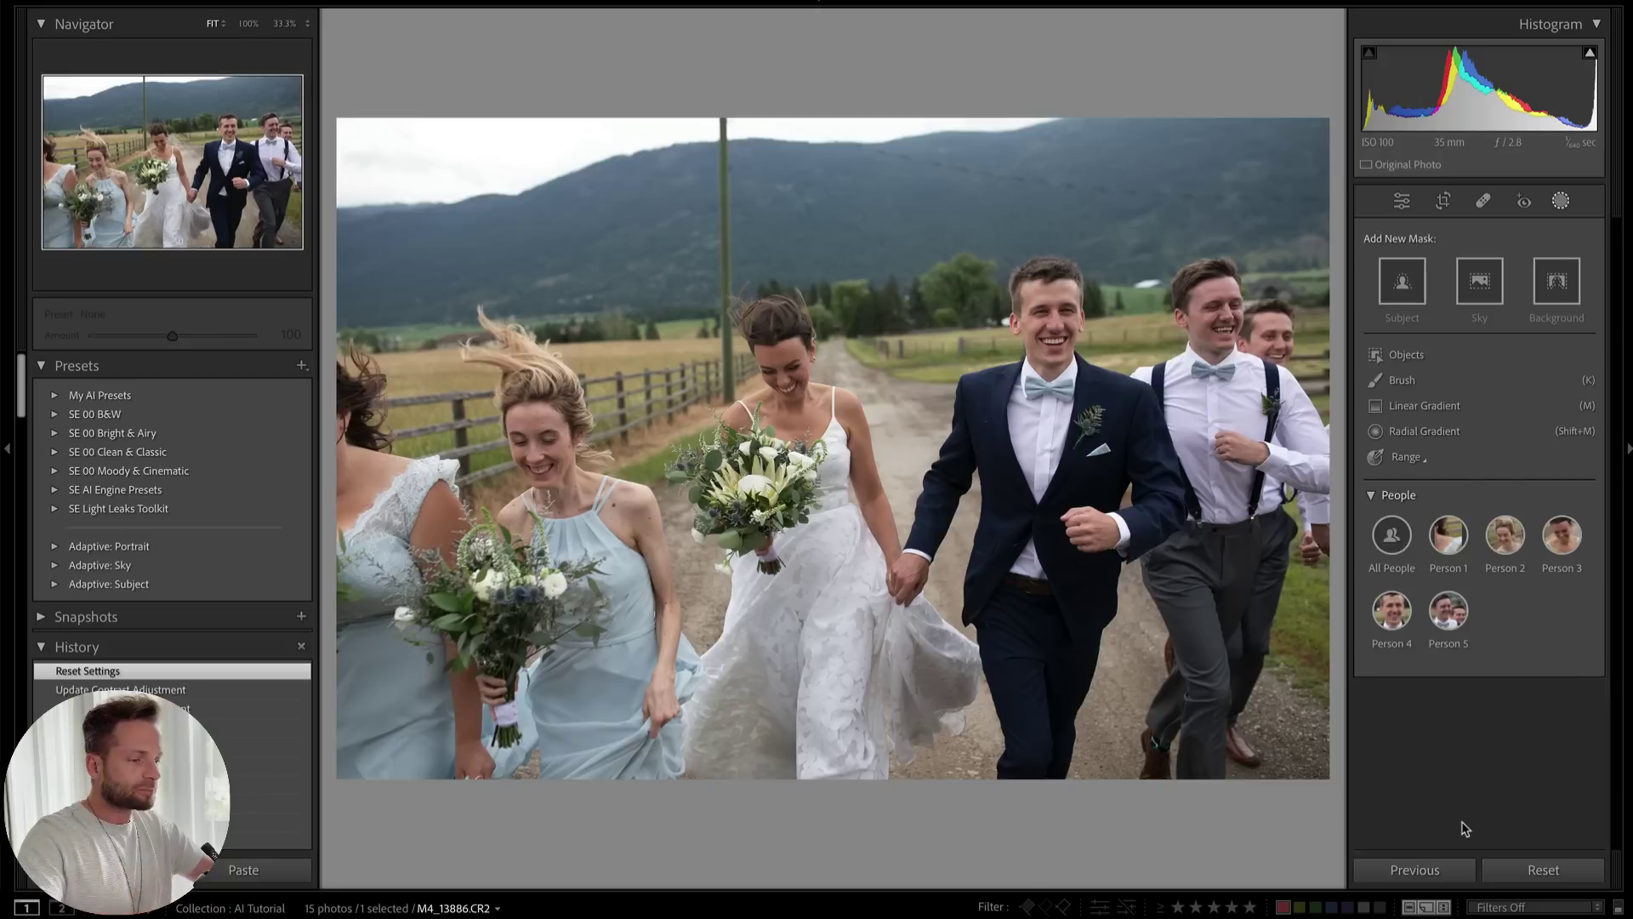
key(k)
Create a new Select People mask targeting the groom, Person 4
click(1212, 62)
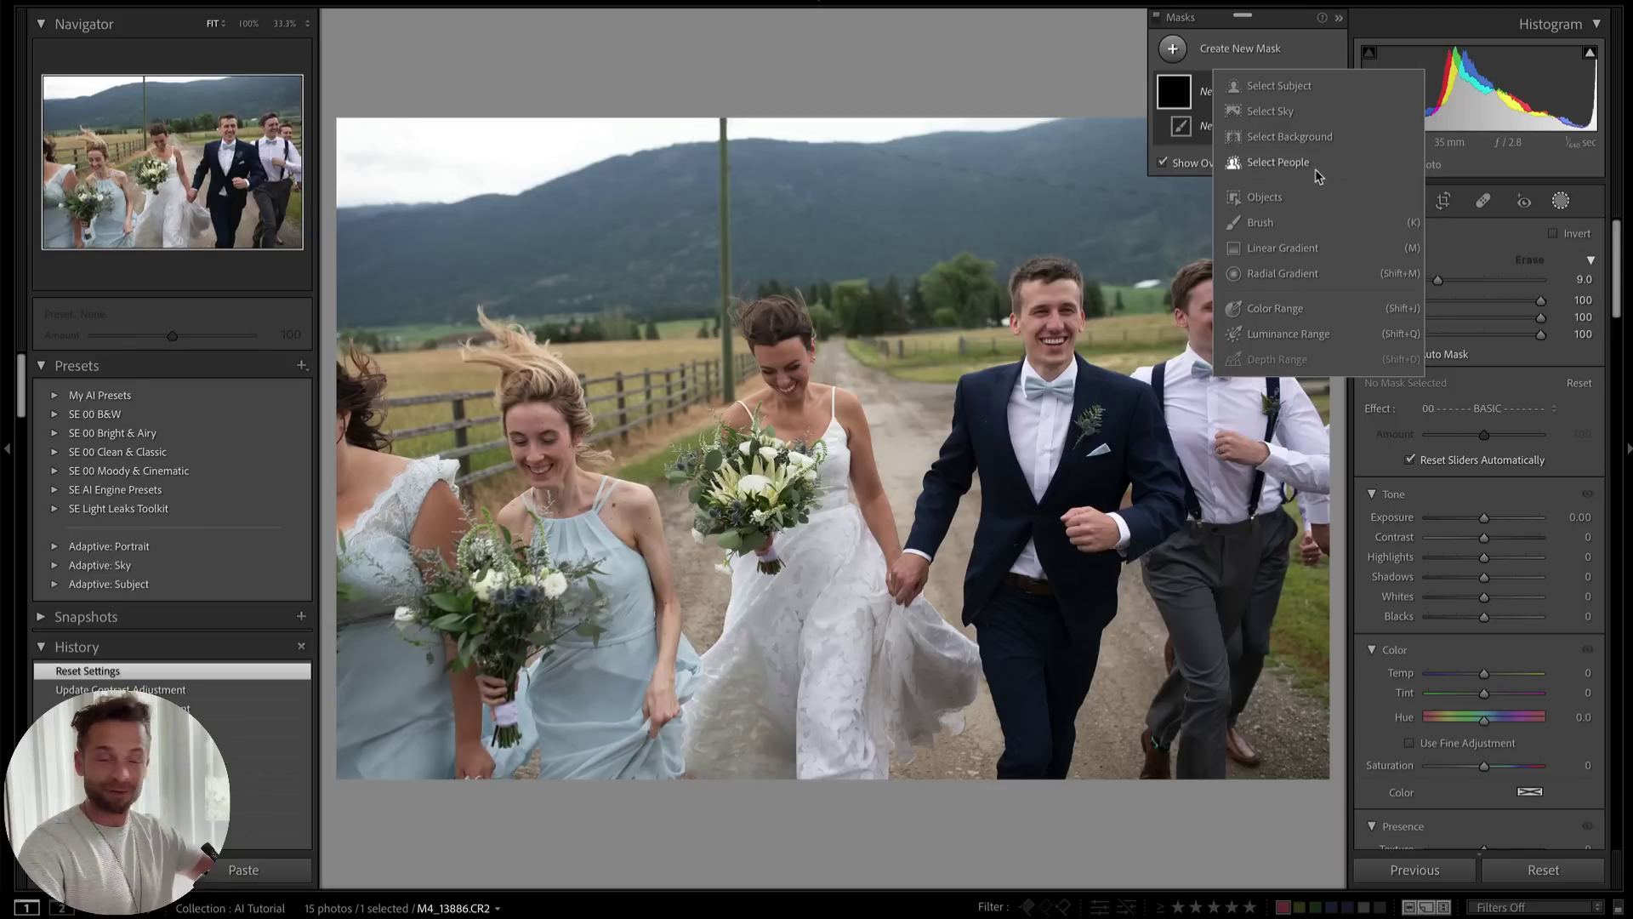
click(1296, 164)
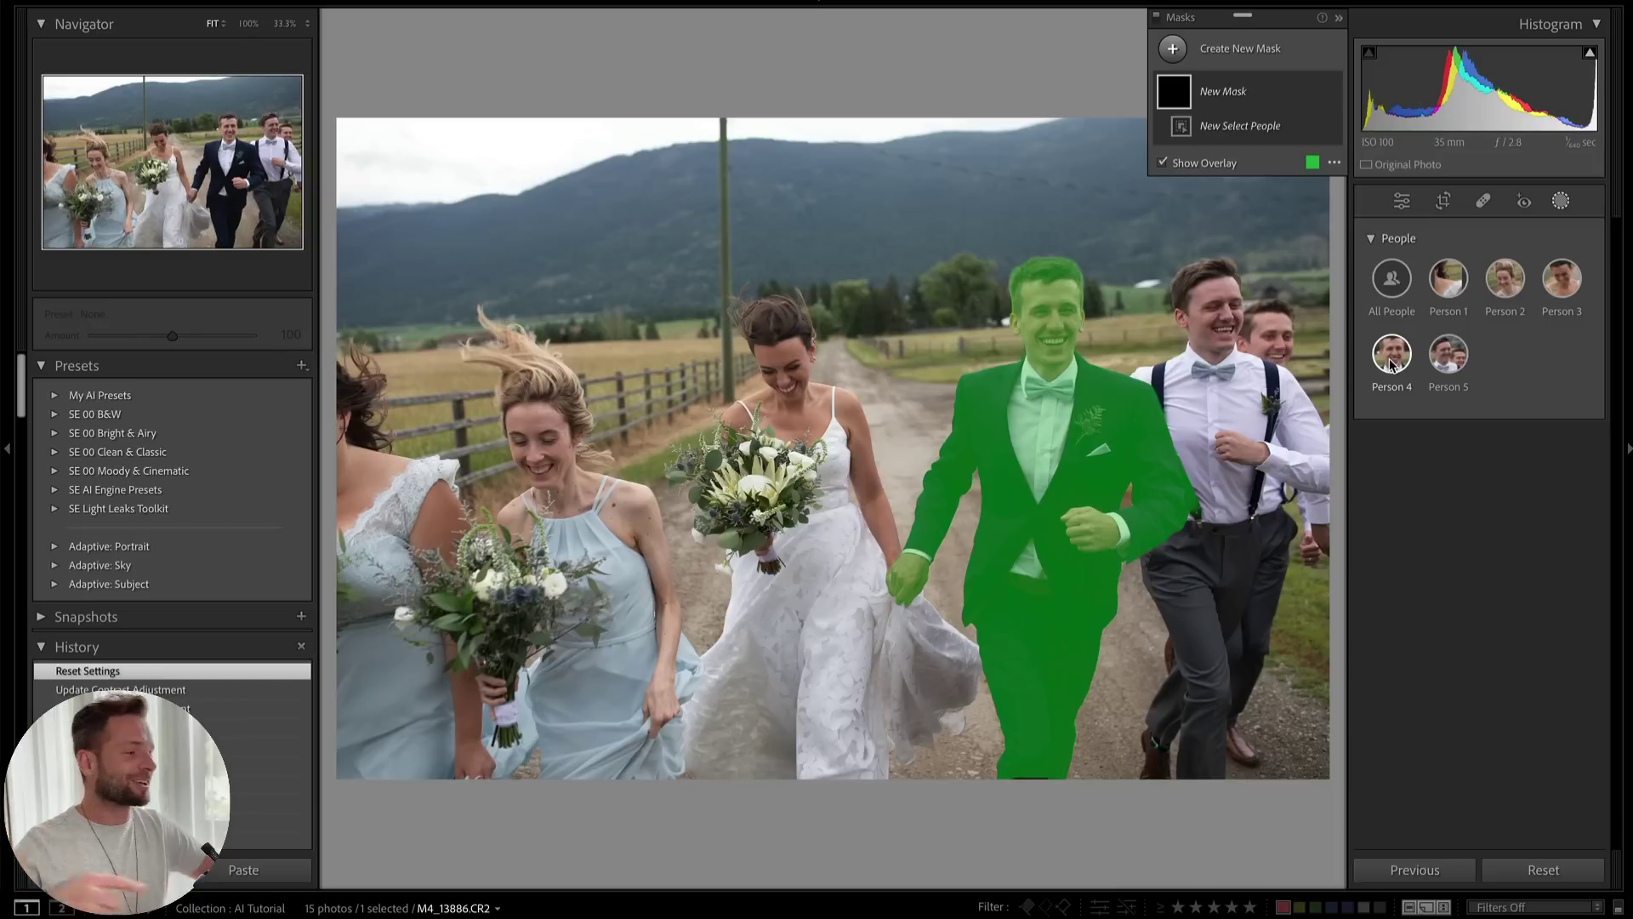
click(1391, 354)
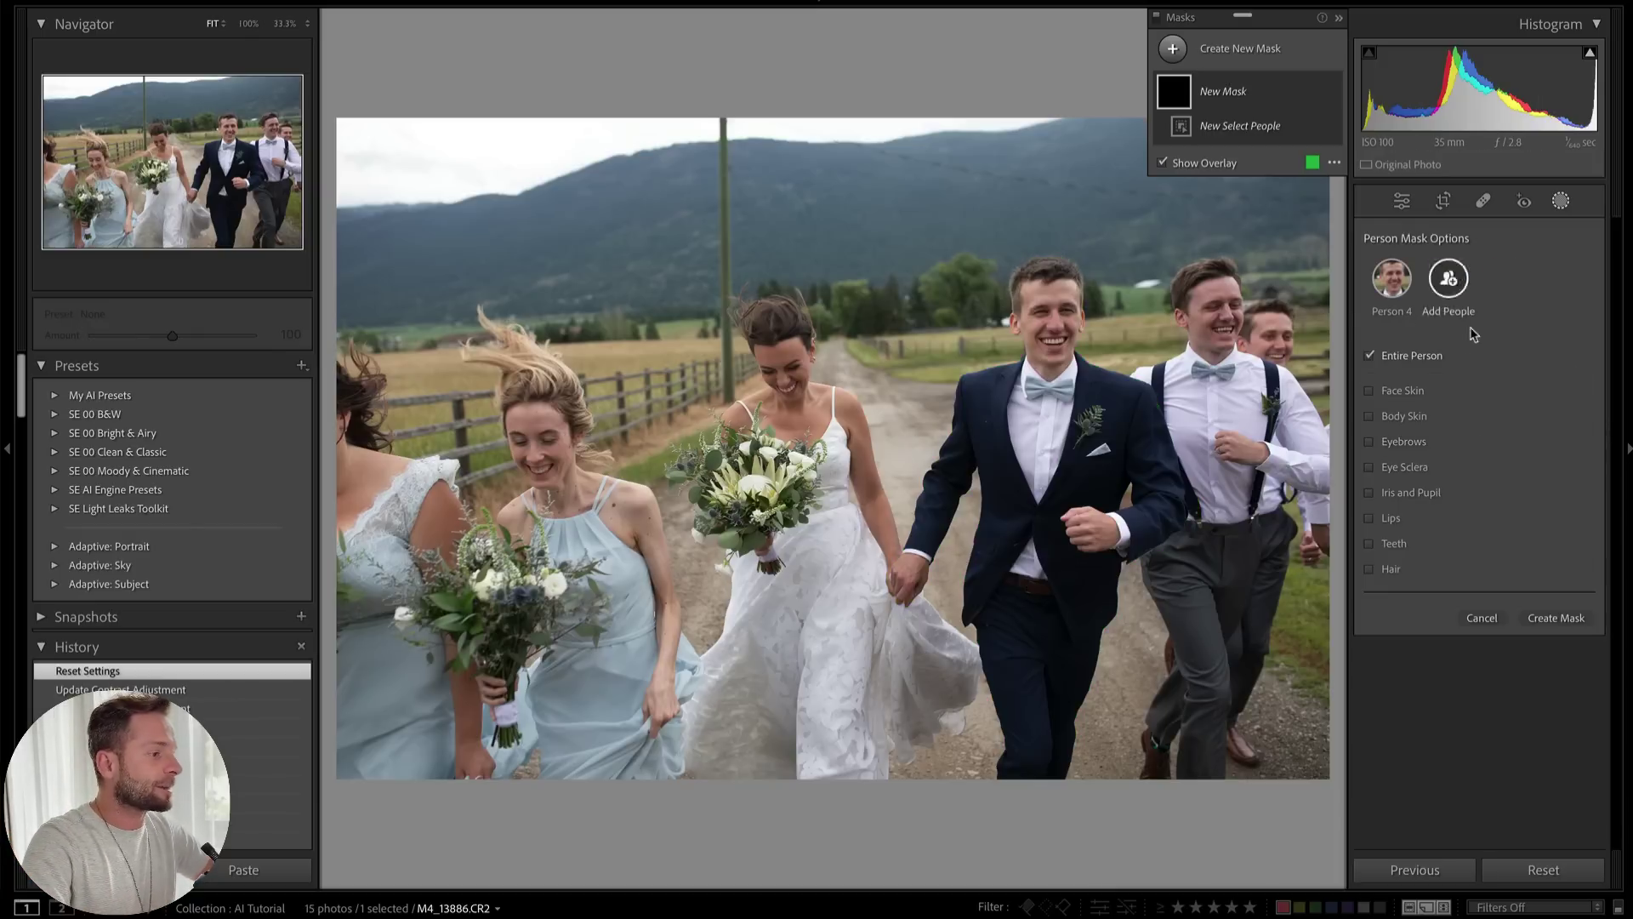
Switch off Entire Person and include the groom's face skin, body skin, eyebrows and eye sclera
click(1370, 355)
click(1369, 390)
click(1370, 416)
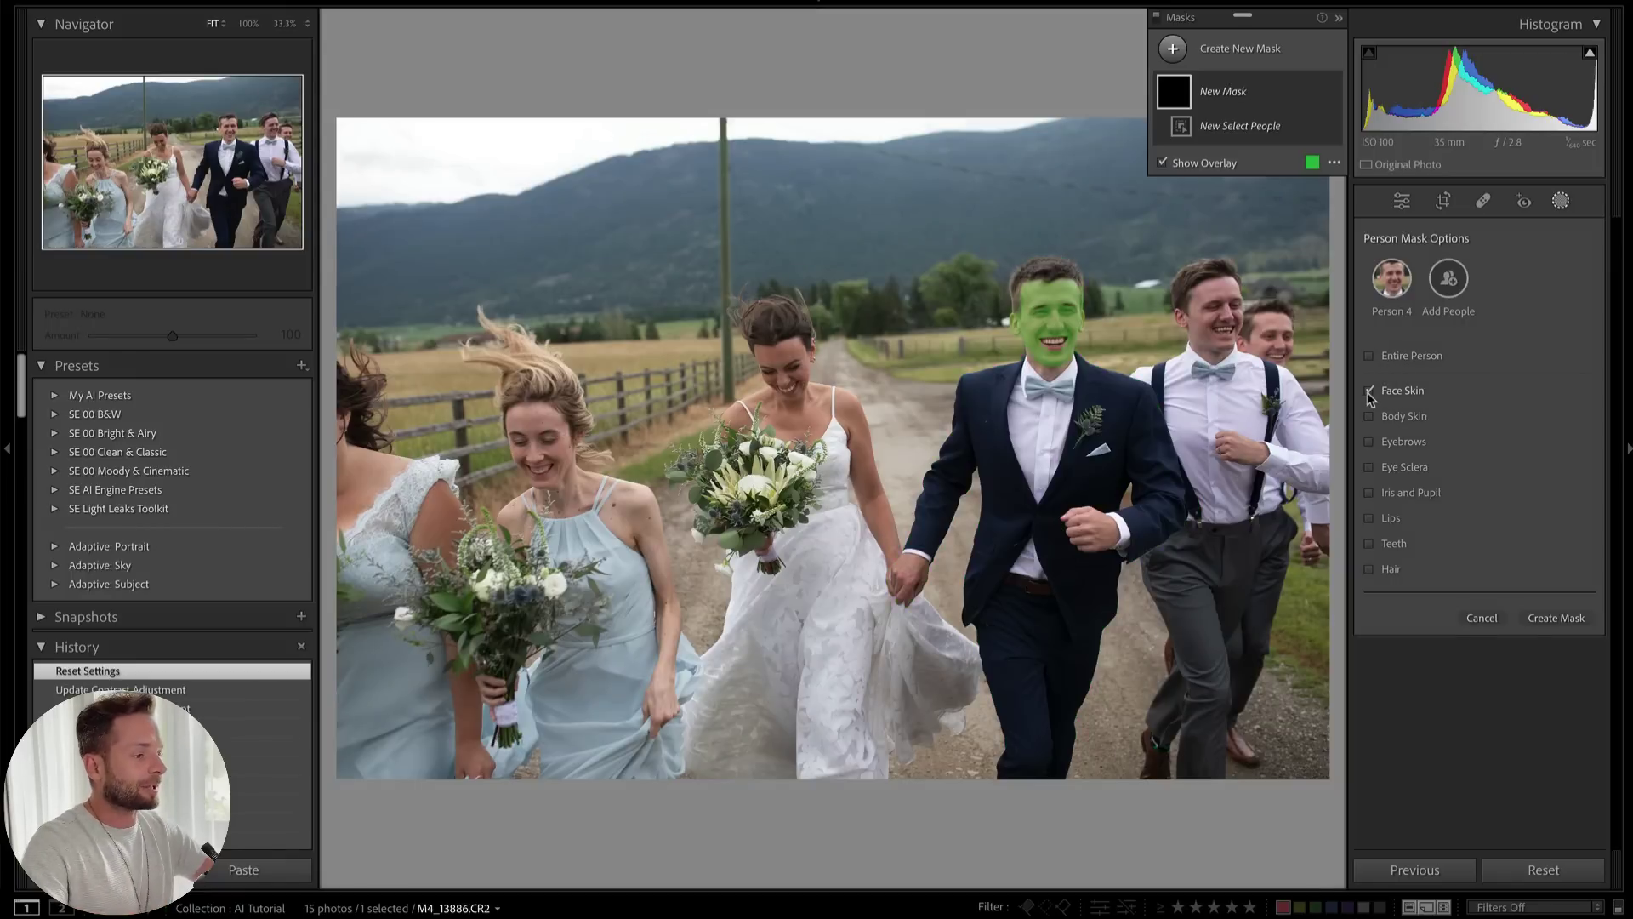
click(1369, 442)
click(1369, 467)
Remove those parts again and try the iris and pupil, teeth and hair options
click(1370, 390)
click(1370, 416)
click(1370, 442)
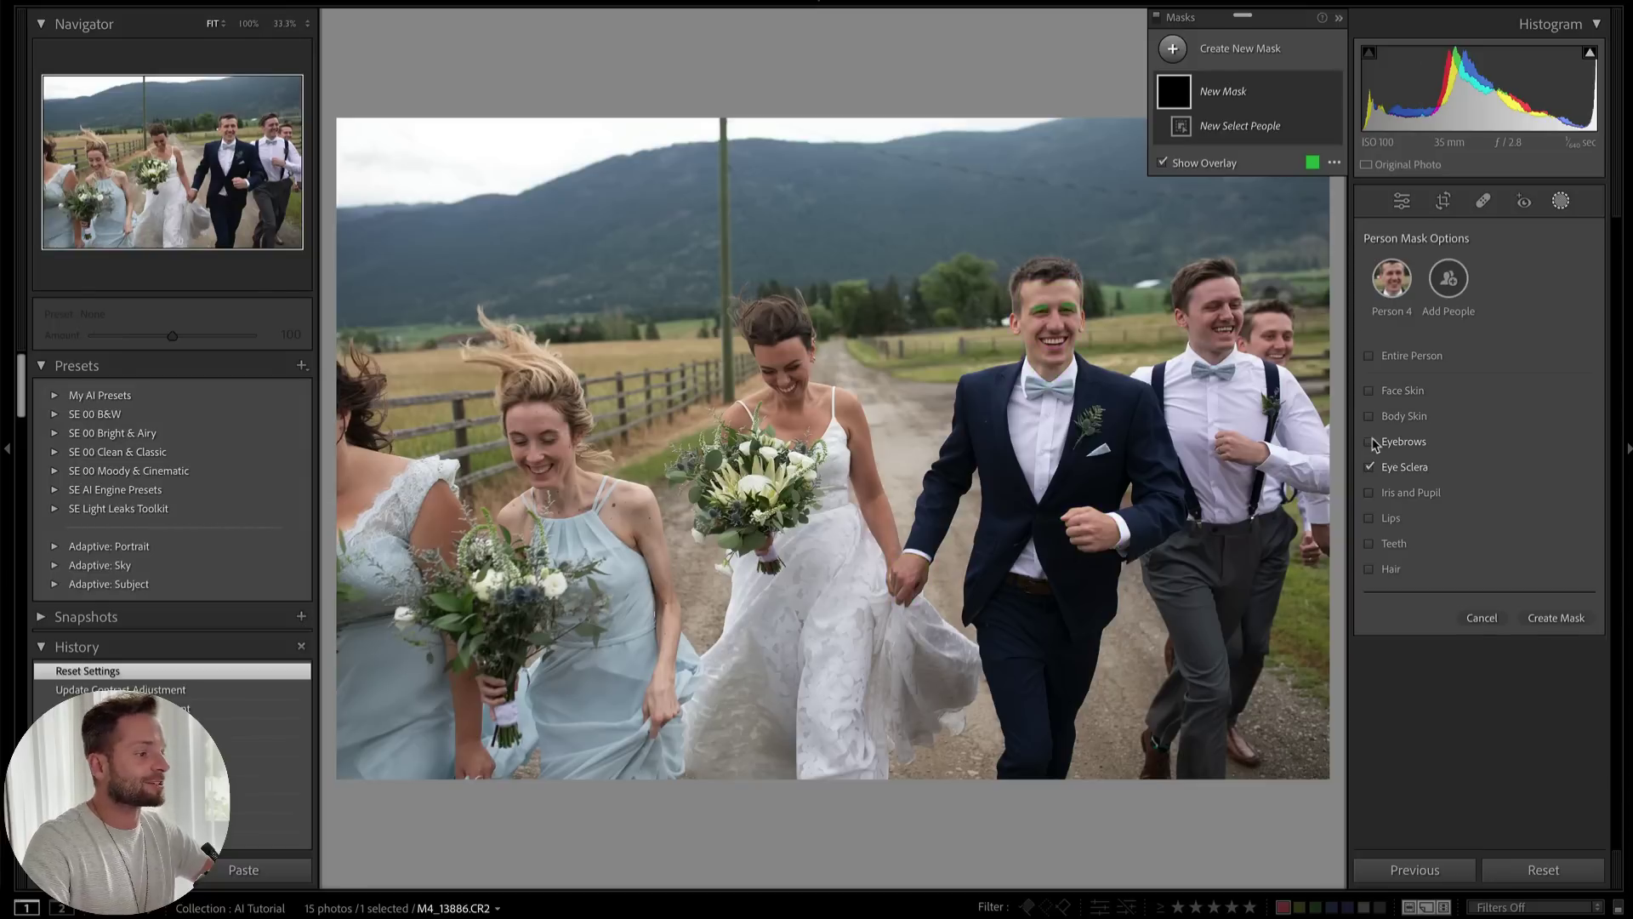
click(1371, 467)
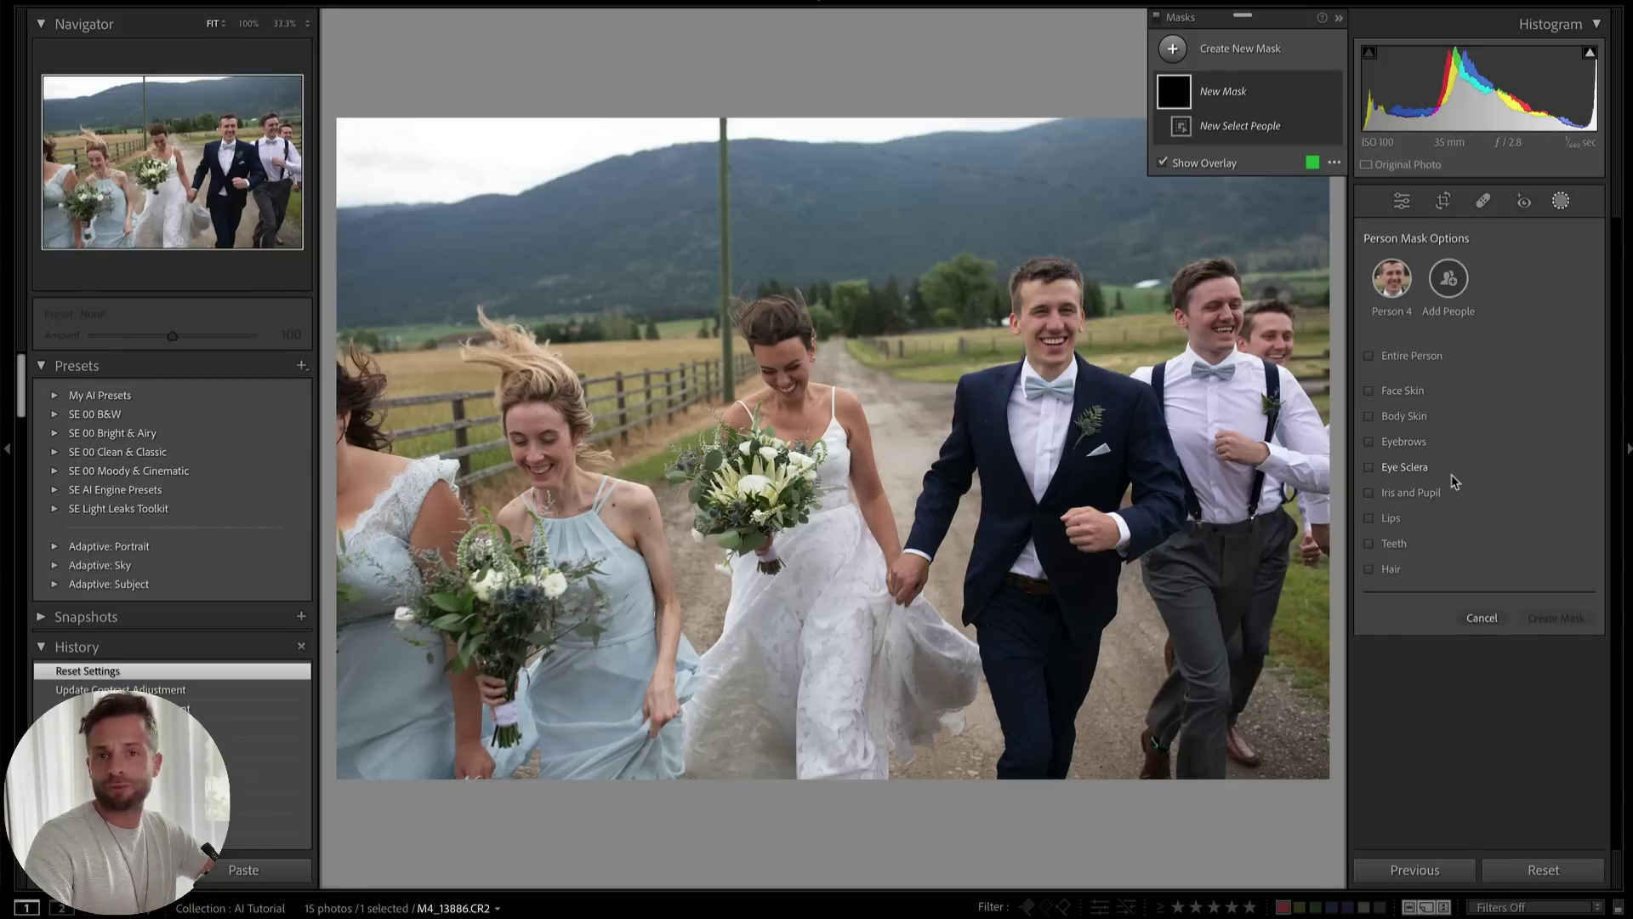
click(1369, 493)
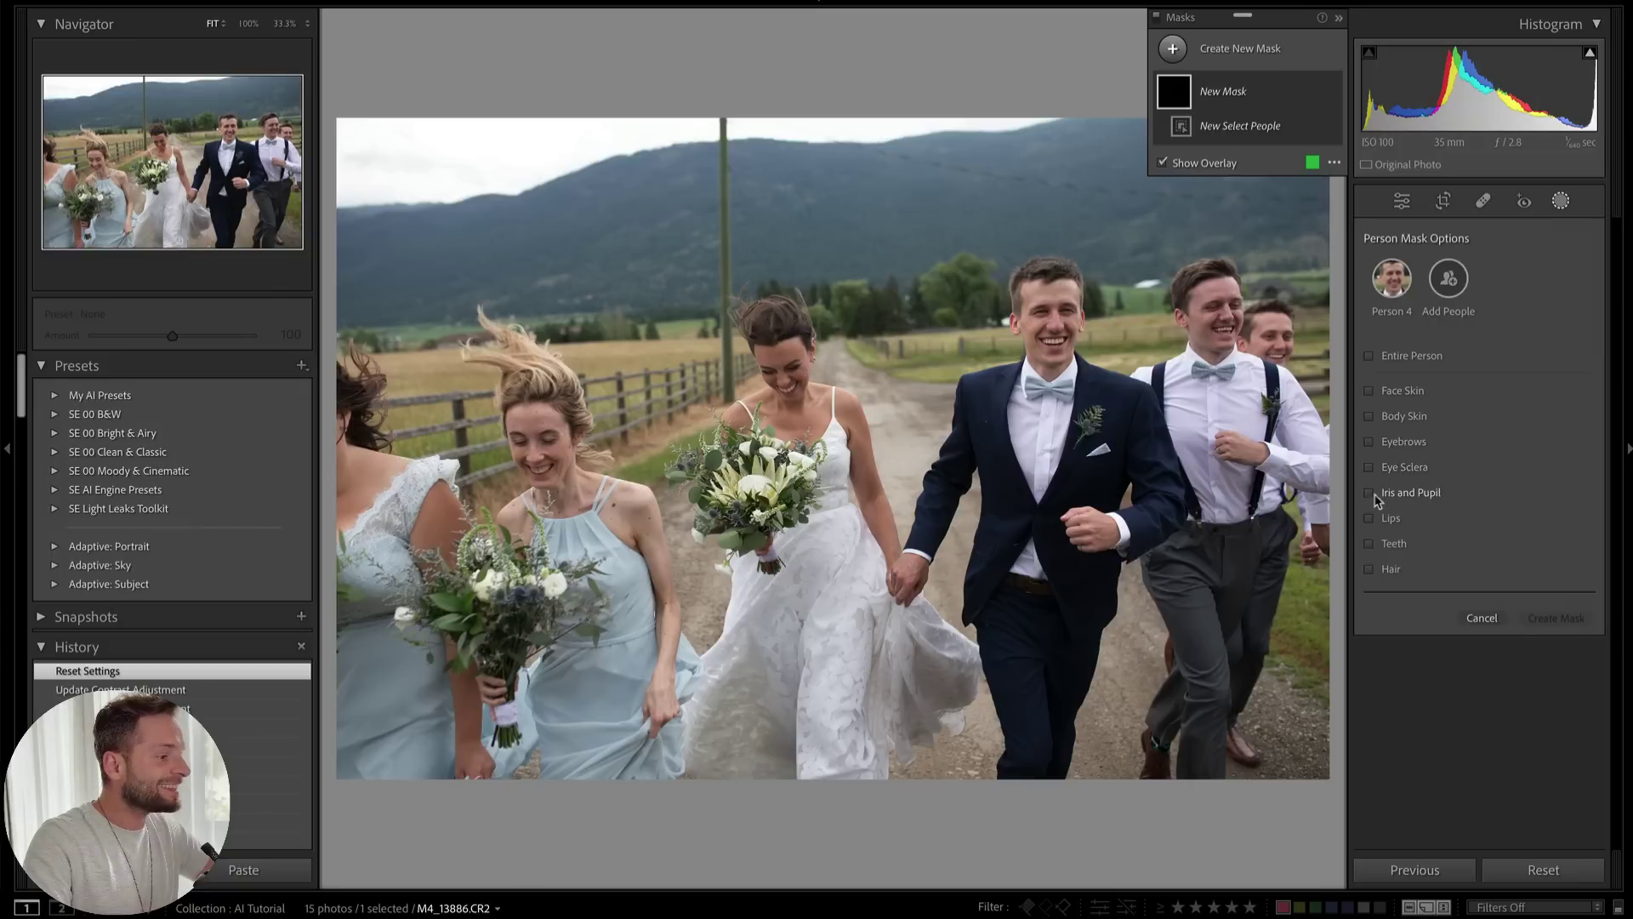
click(1368, 493)
click(1368, 544)
click(1369, 543)
click(1369, 569)
click(1369, 569)
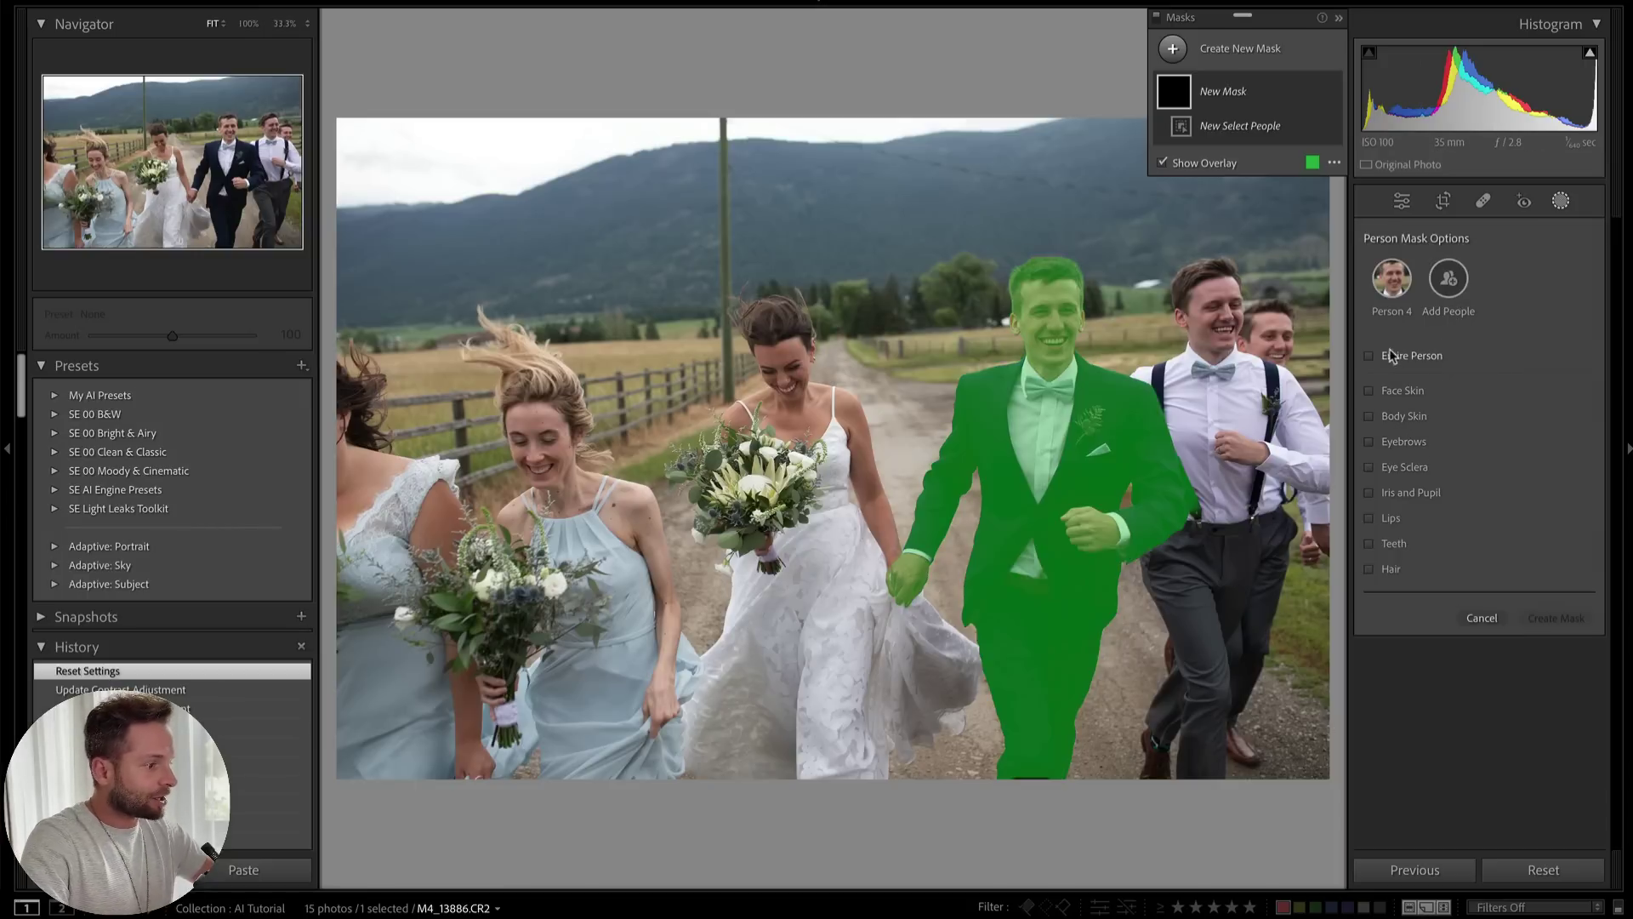
Try adding Persons 1, 2 and 3 to the mask, then cancel
click(1448, 279)
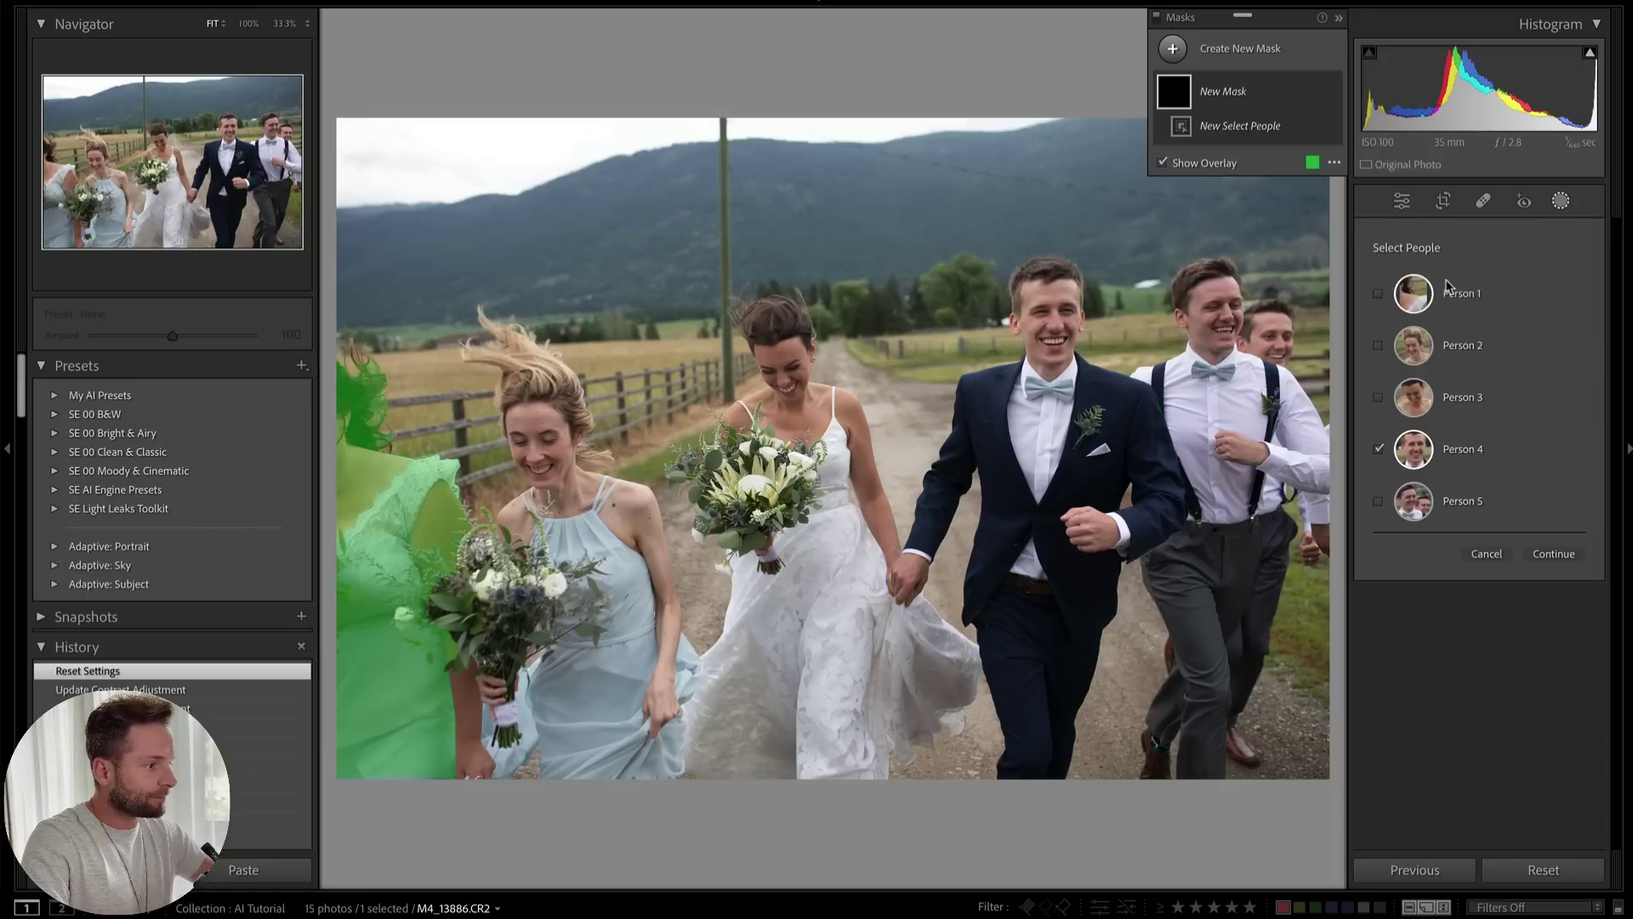
click(1378, 294)
click(1378, 345)
click(1378, 397)
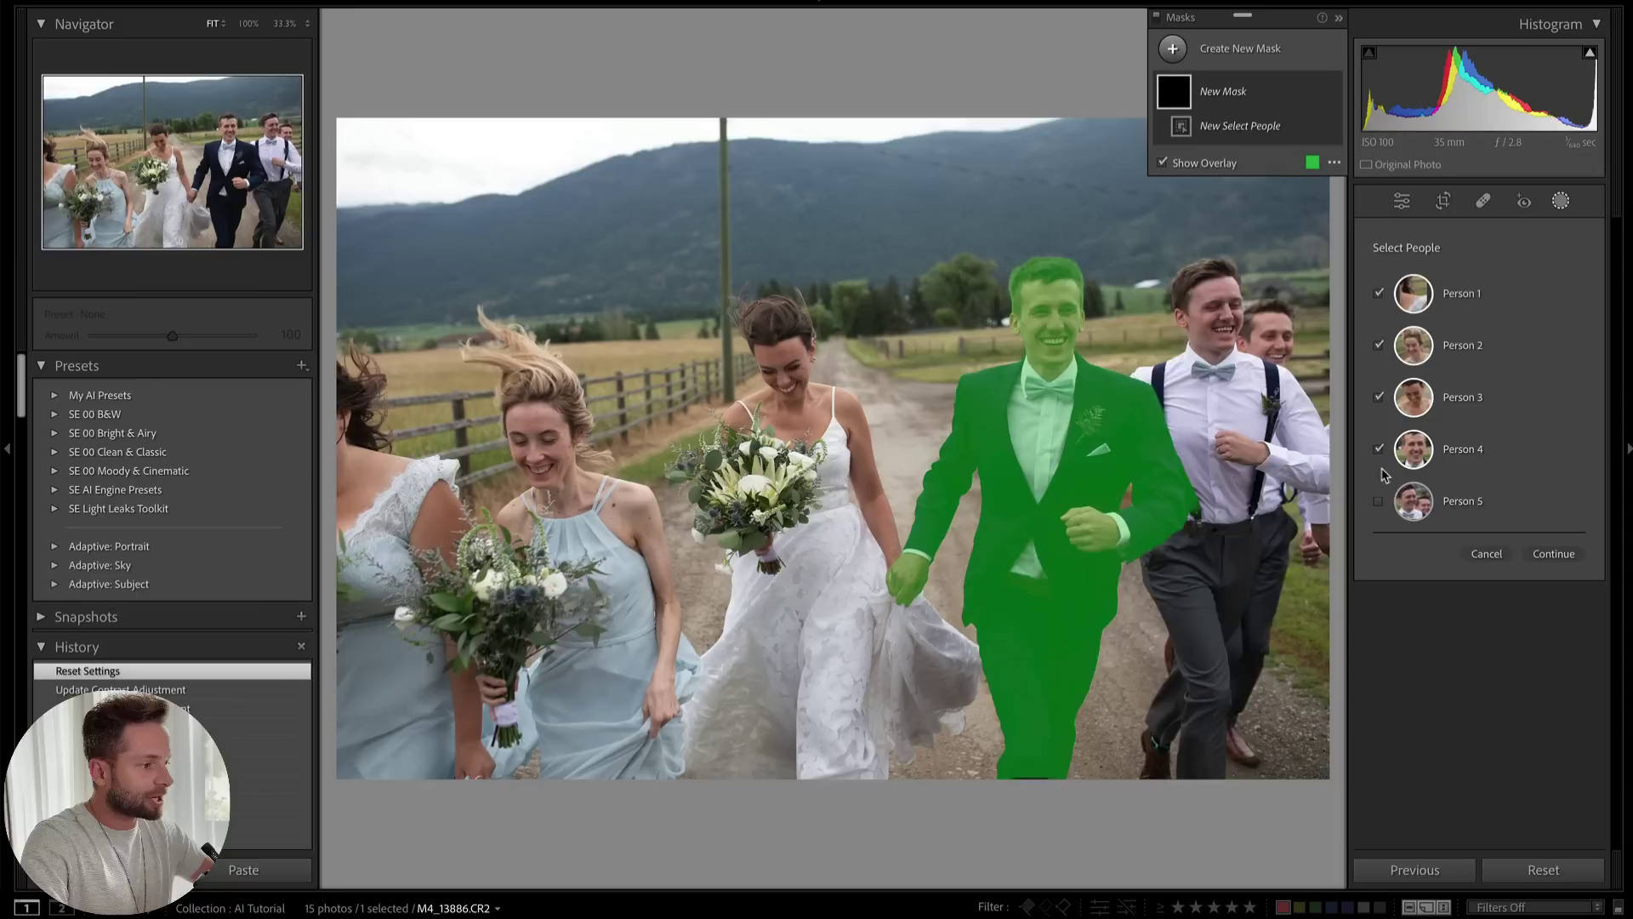
click(1487, 554)
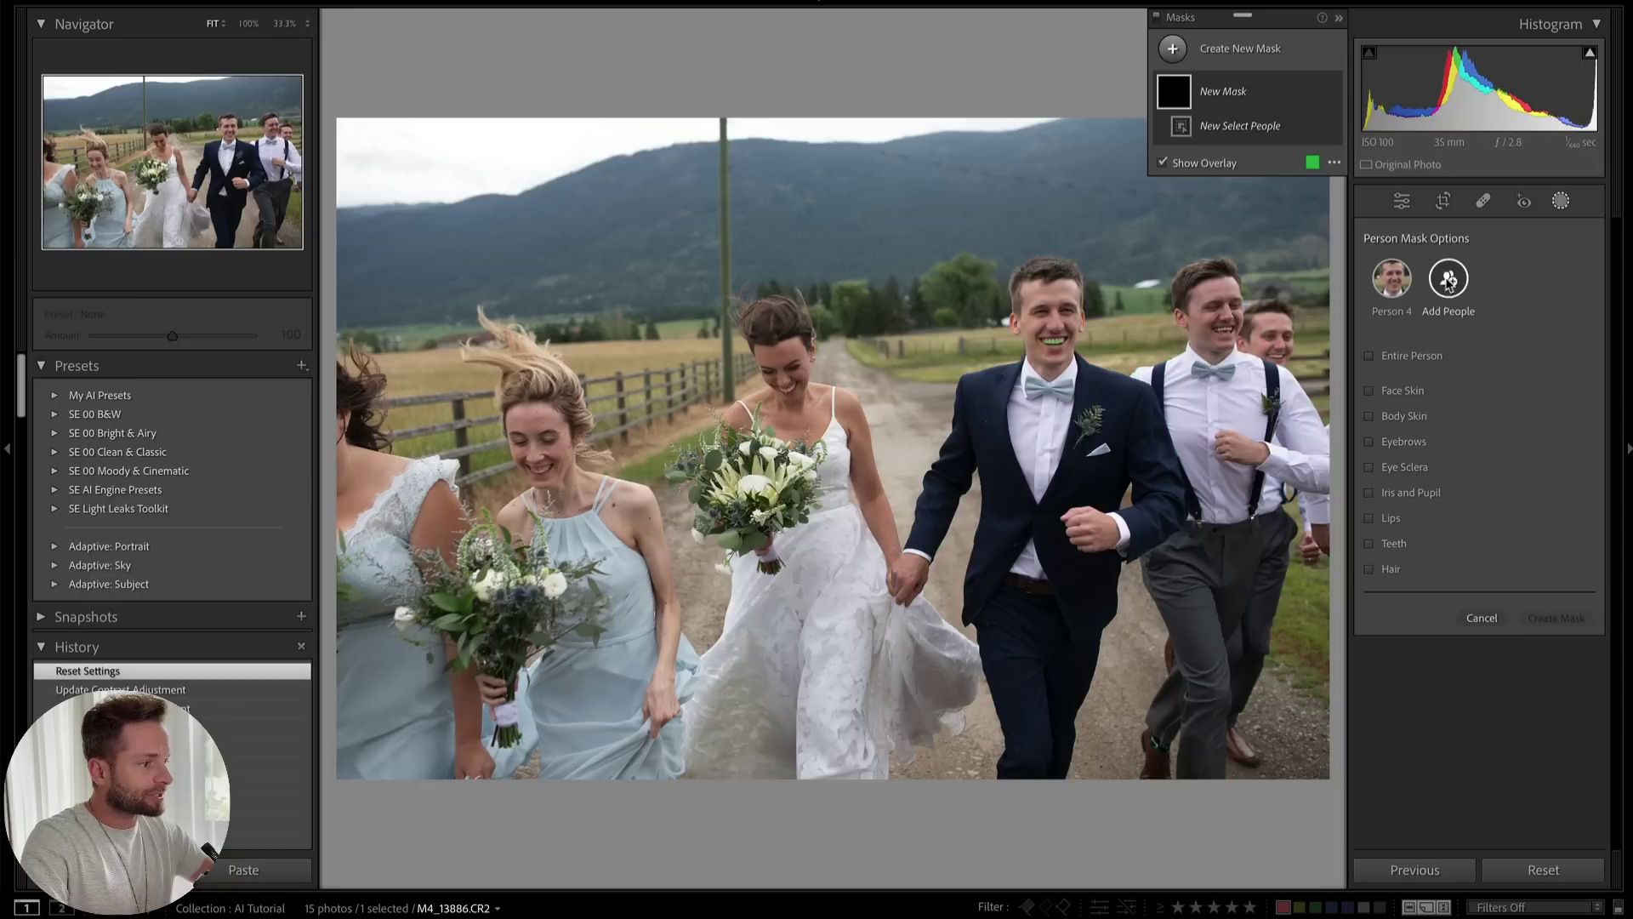
click(1201, 52)
Create a subject mask with Contrast 46, Shadows 33, Whites 8 and Saturation 4
click(1290, 93)
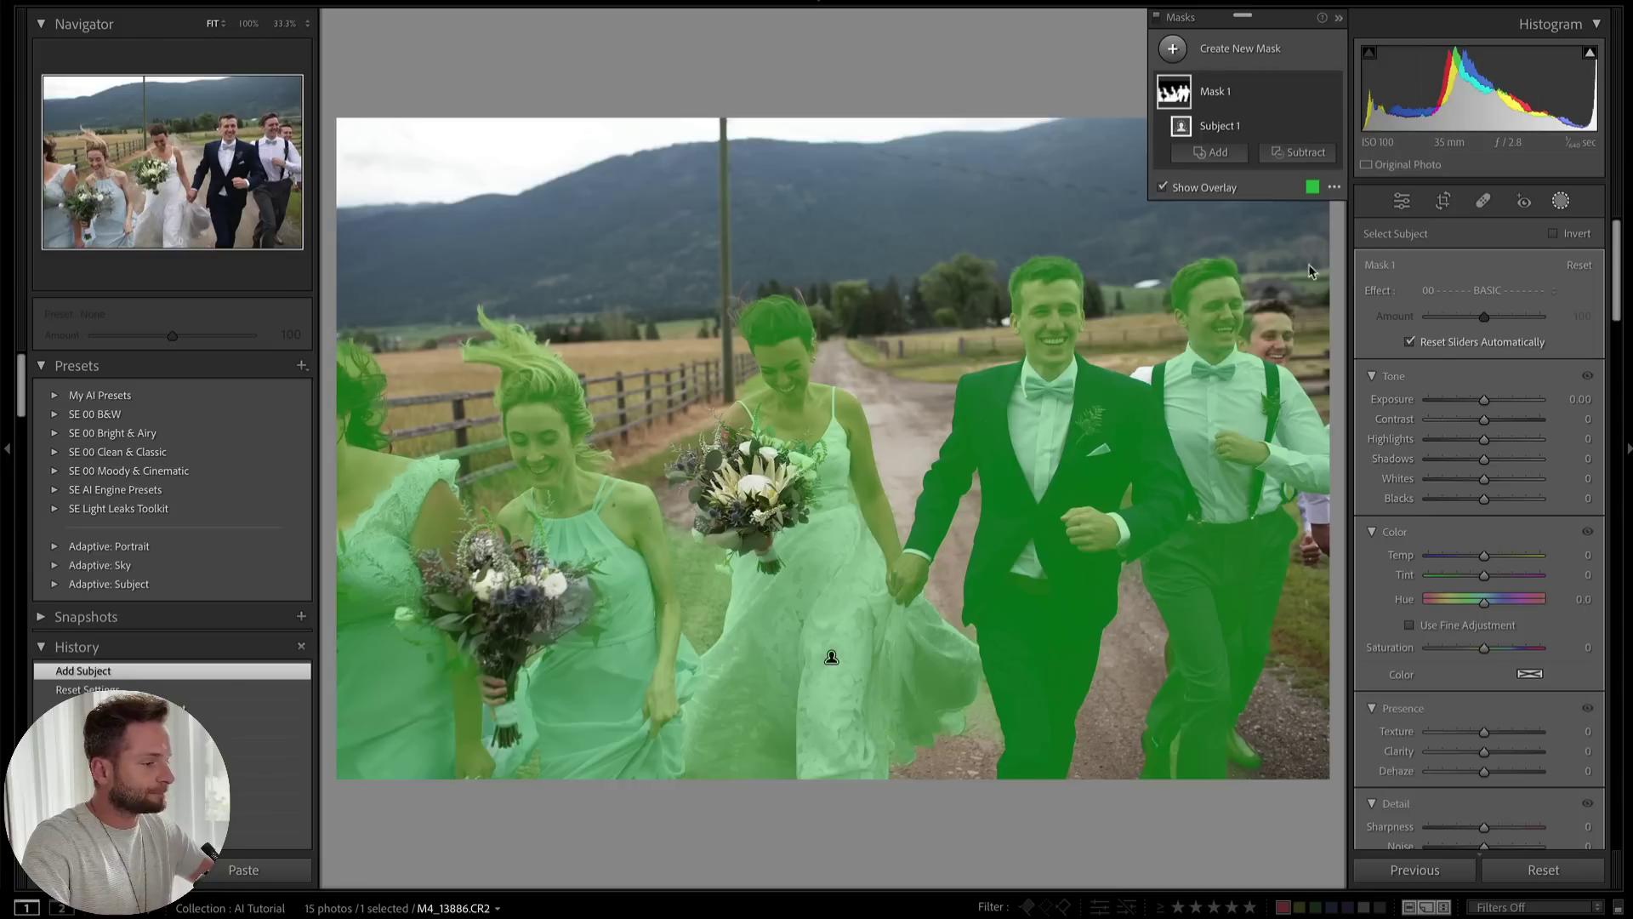
drag(1484, 419, 1491, 476)
drag(1486, 651, 1488, 650)
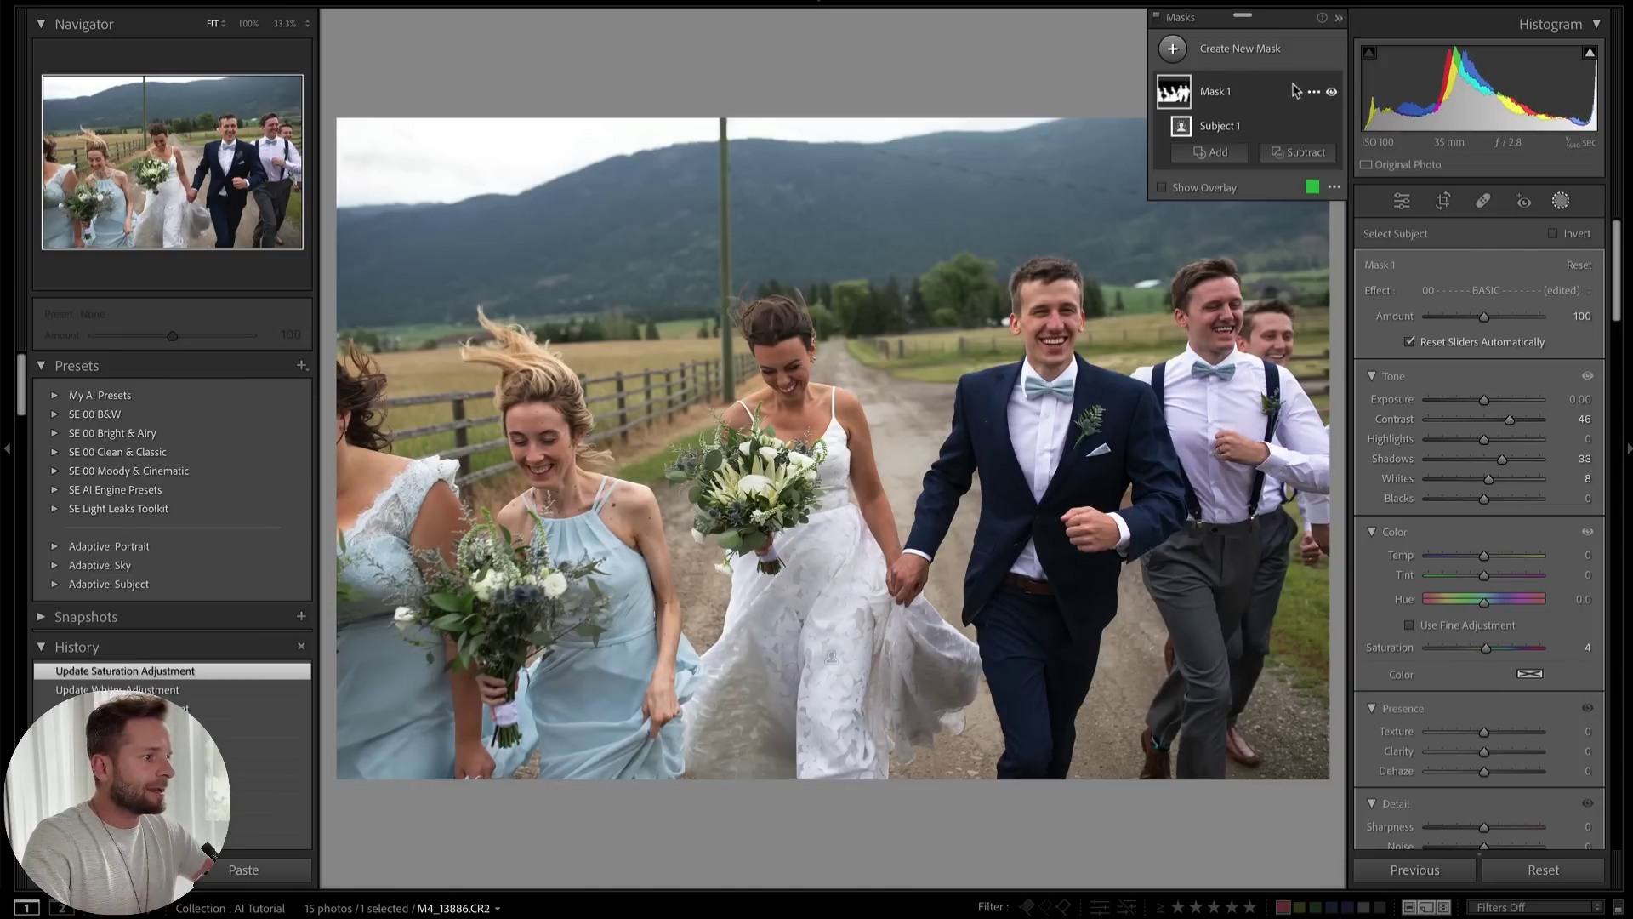
Rename the subject mask to 'Subject Brighten ZING'
double_click(1239, 101)
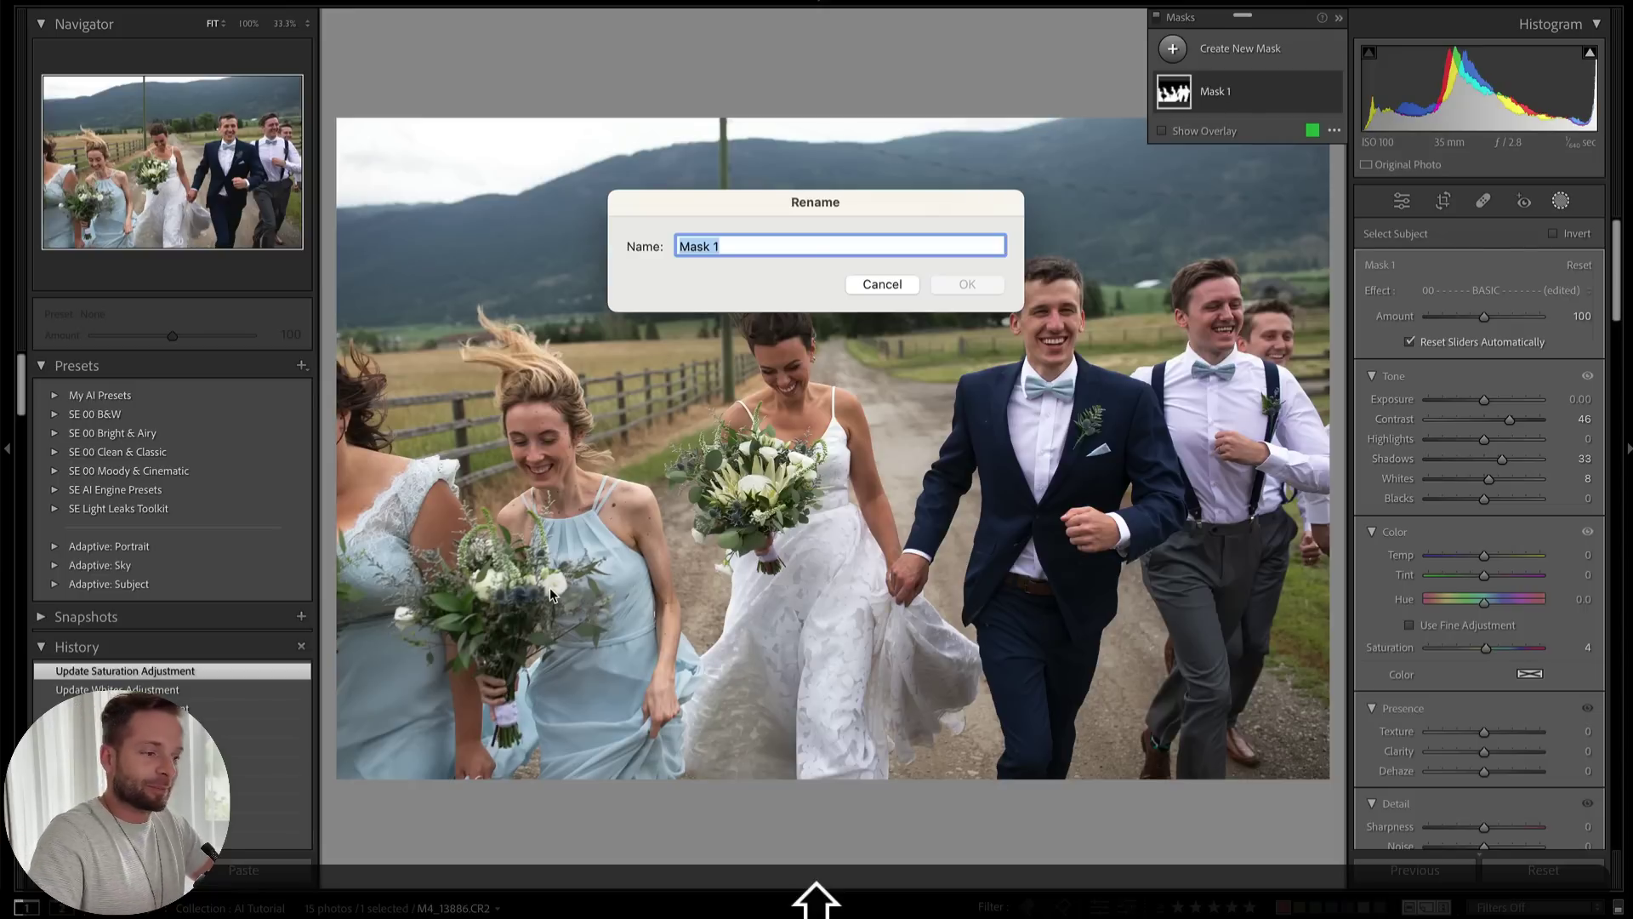
text(S)
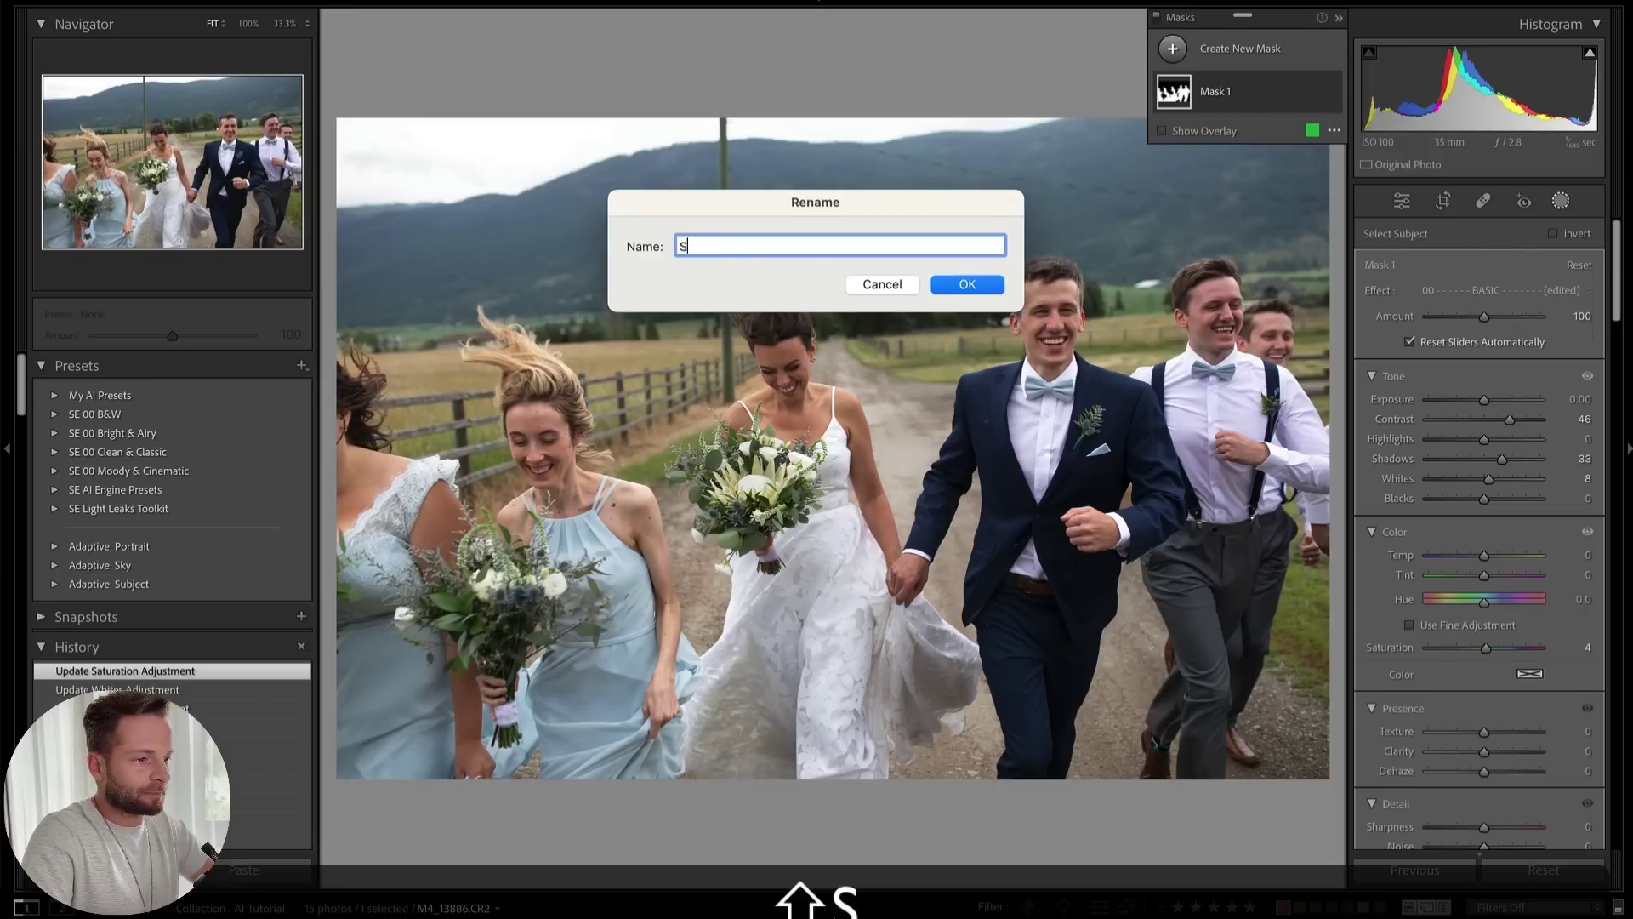
text(ubject Brighten ZING)
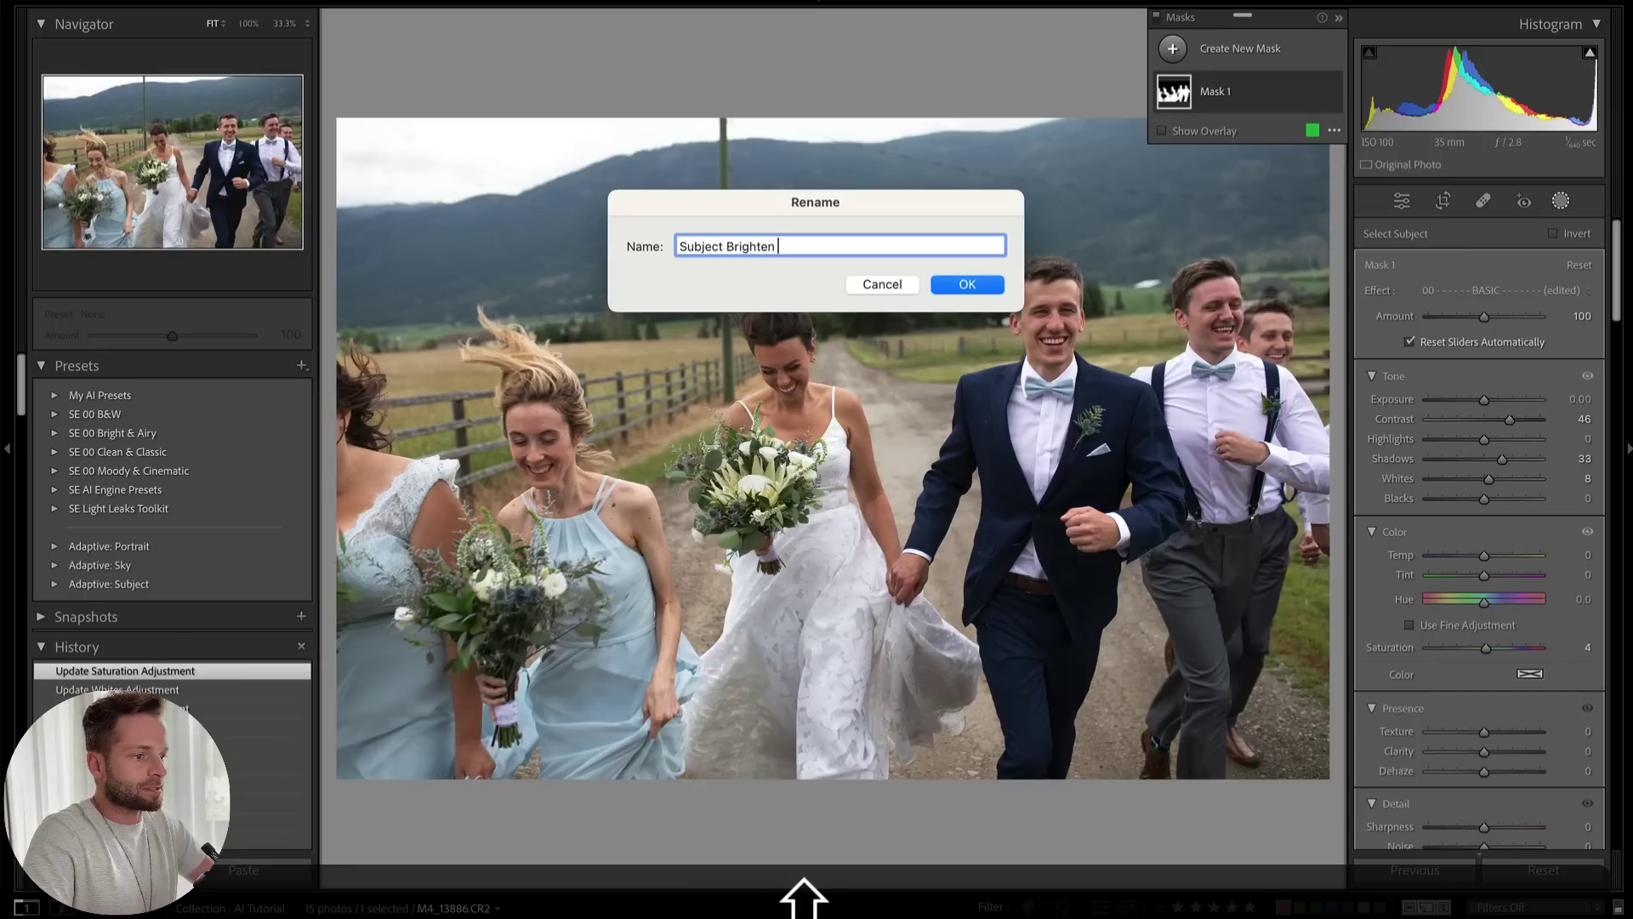
click(967, 284)
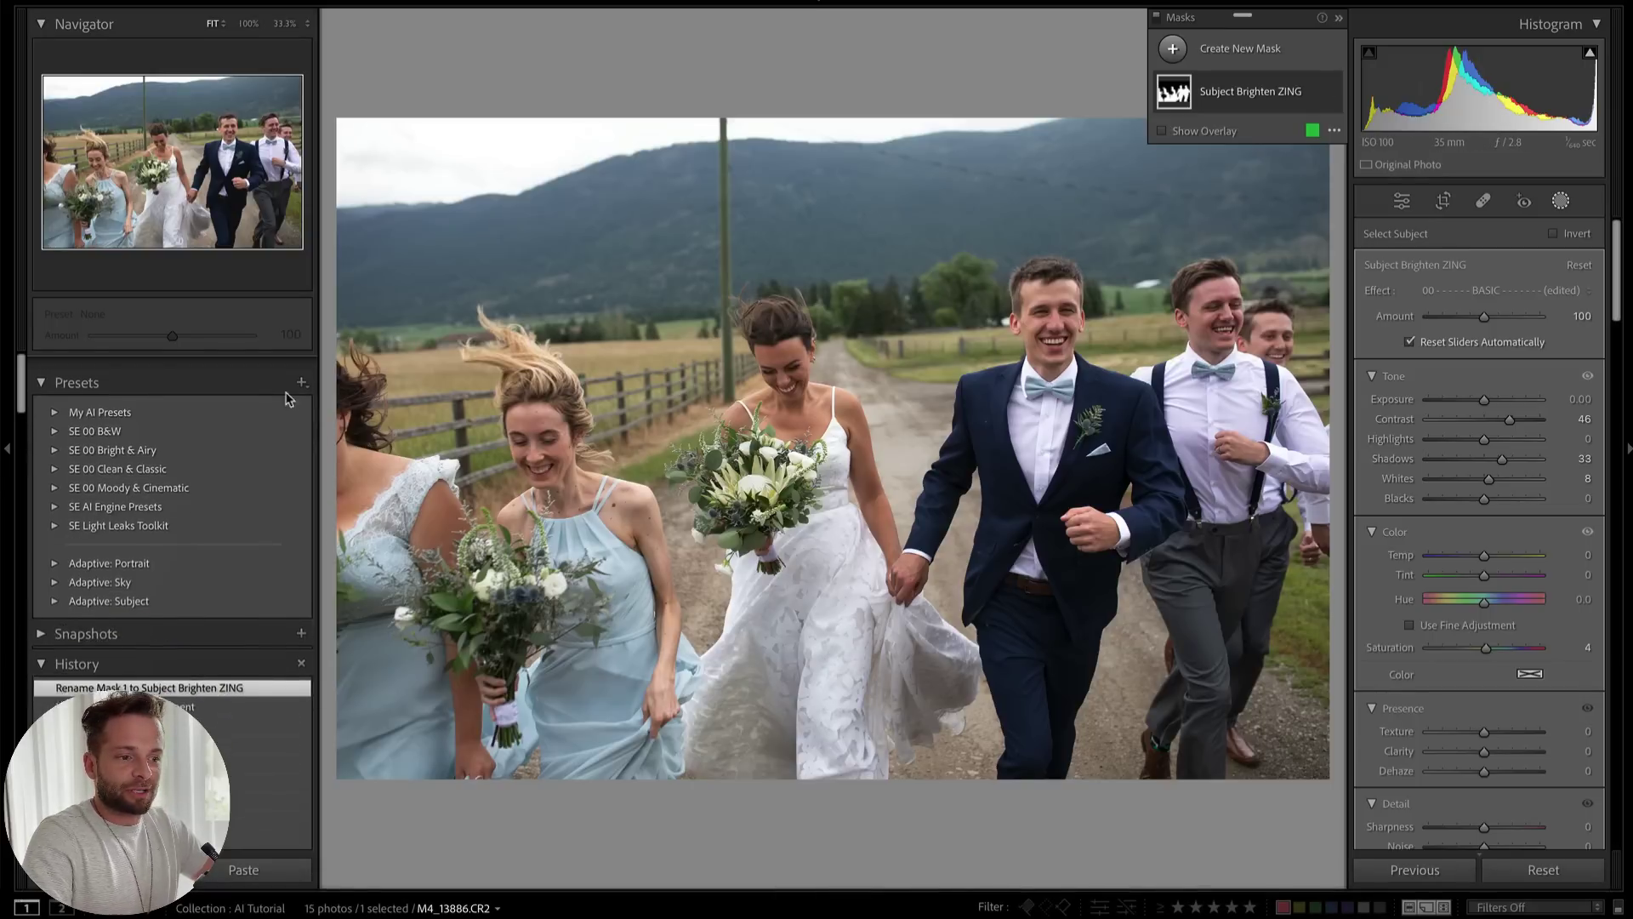
Save preset 'Subject Brighten ZING' with Masking in My AI Presets, then reset the photo
click(302, 365)
click(355, 392)
click(588, 218)
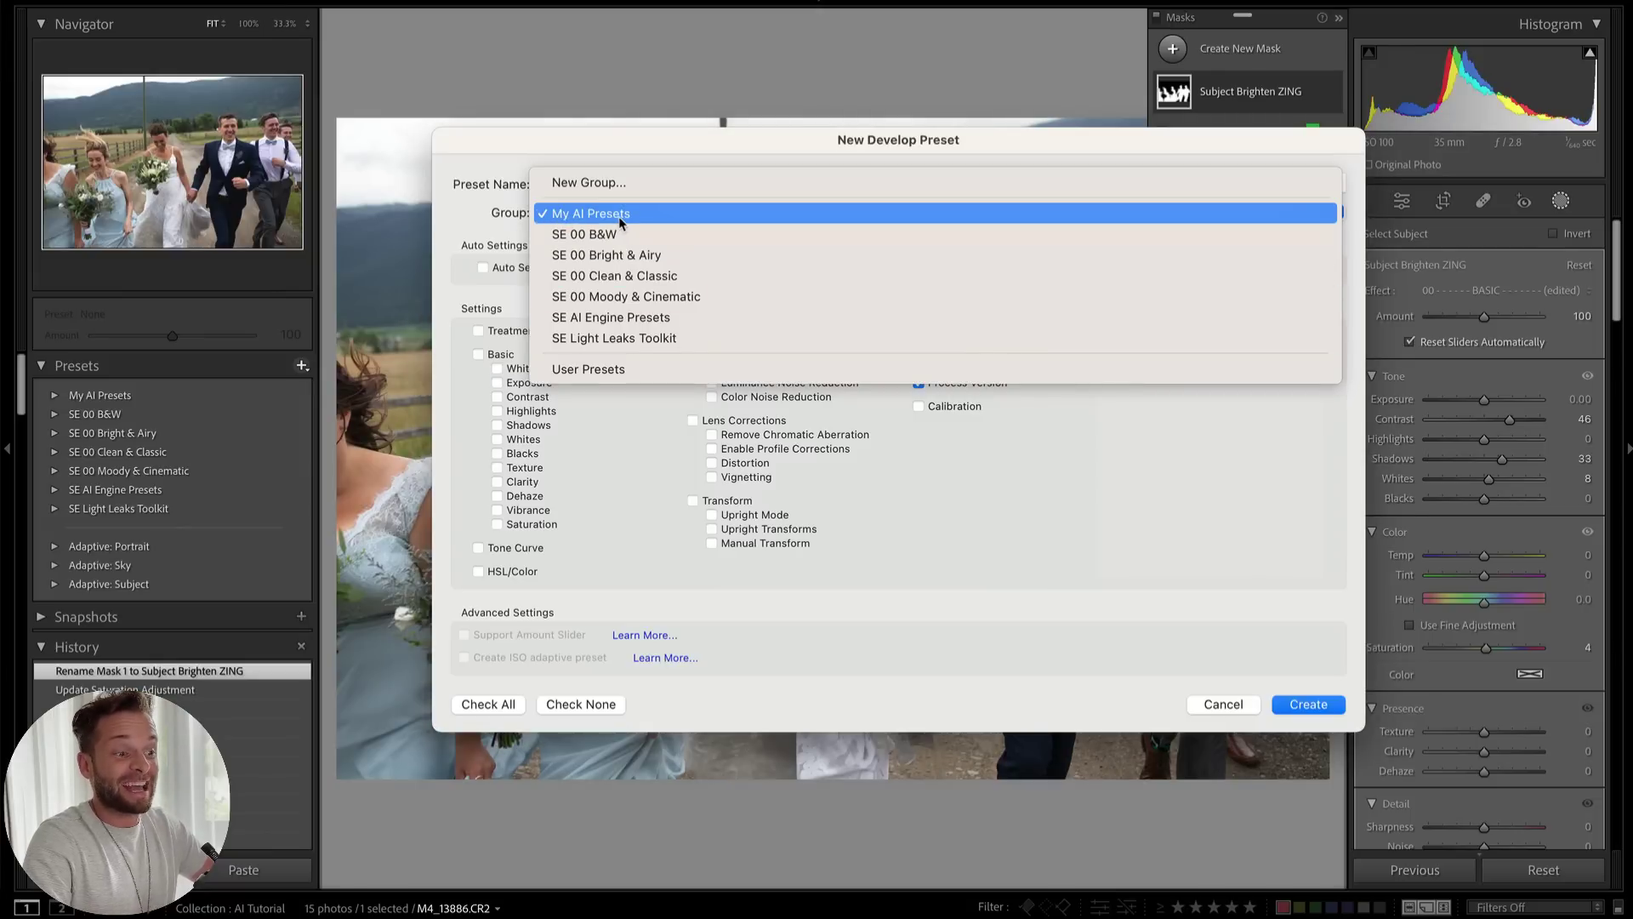
click(500, 214)
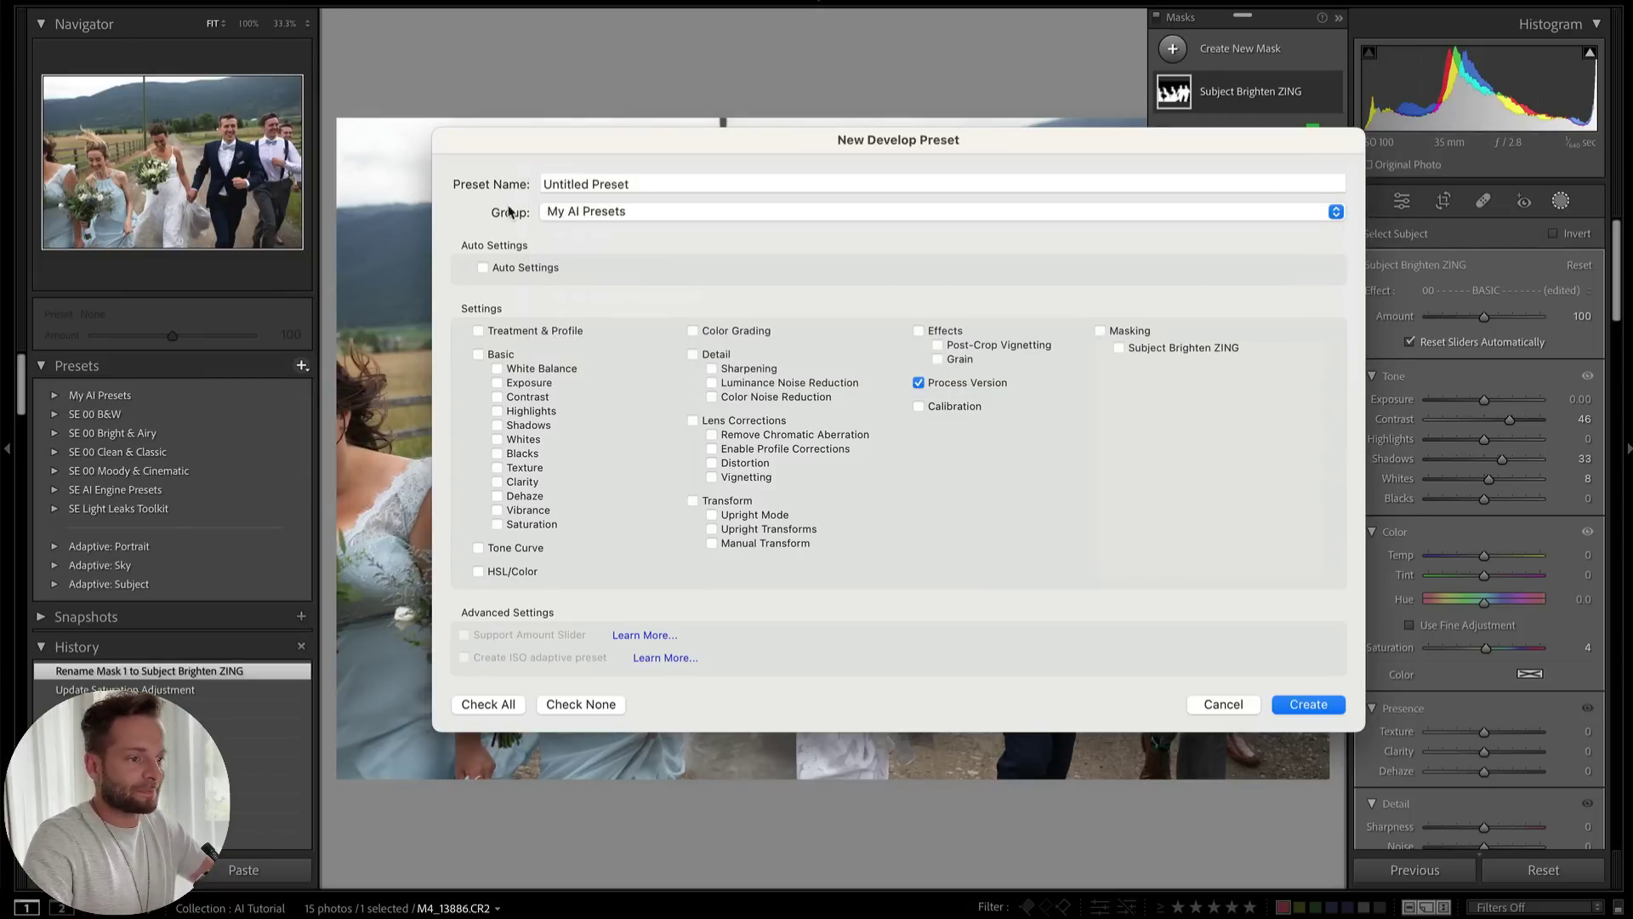
click(1100, 331)
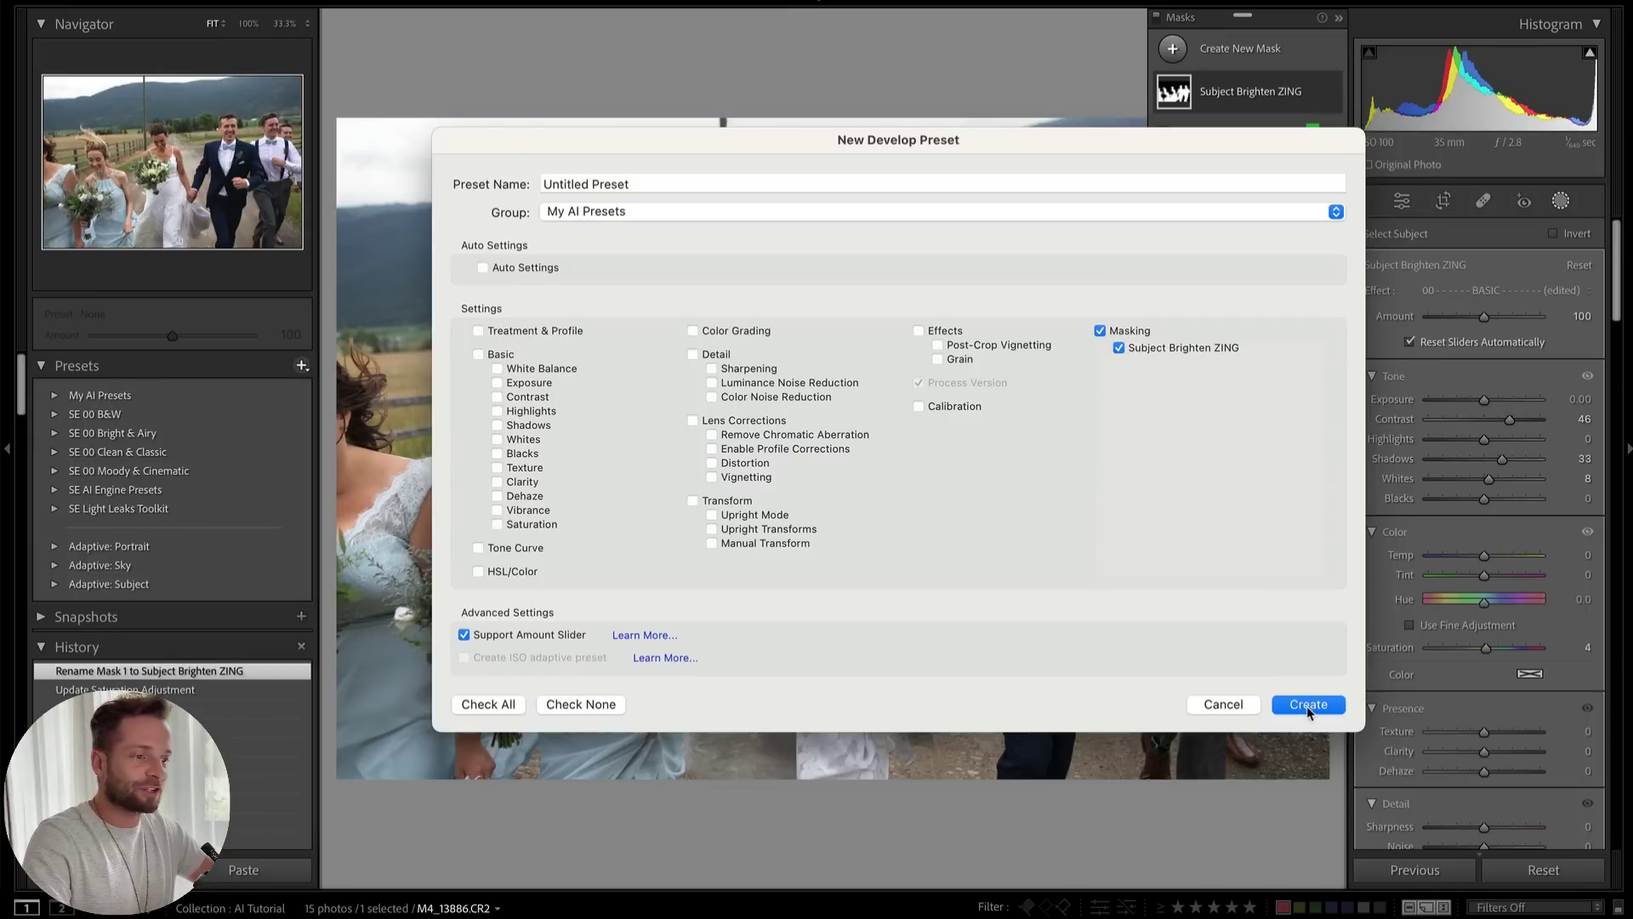
triple_click(637, 188)
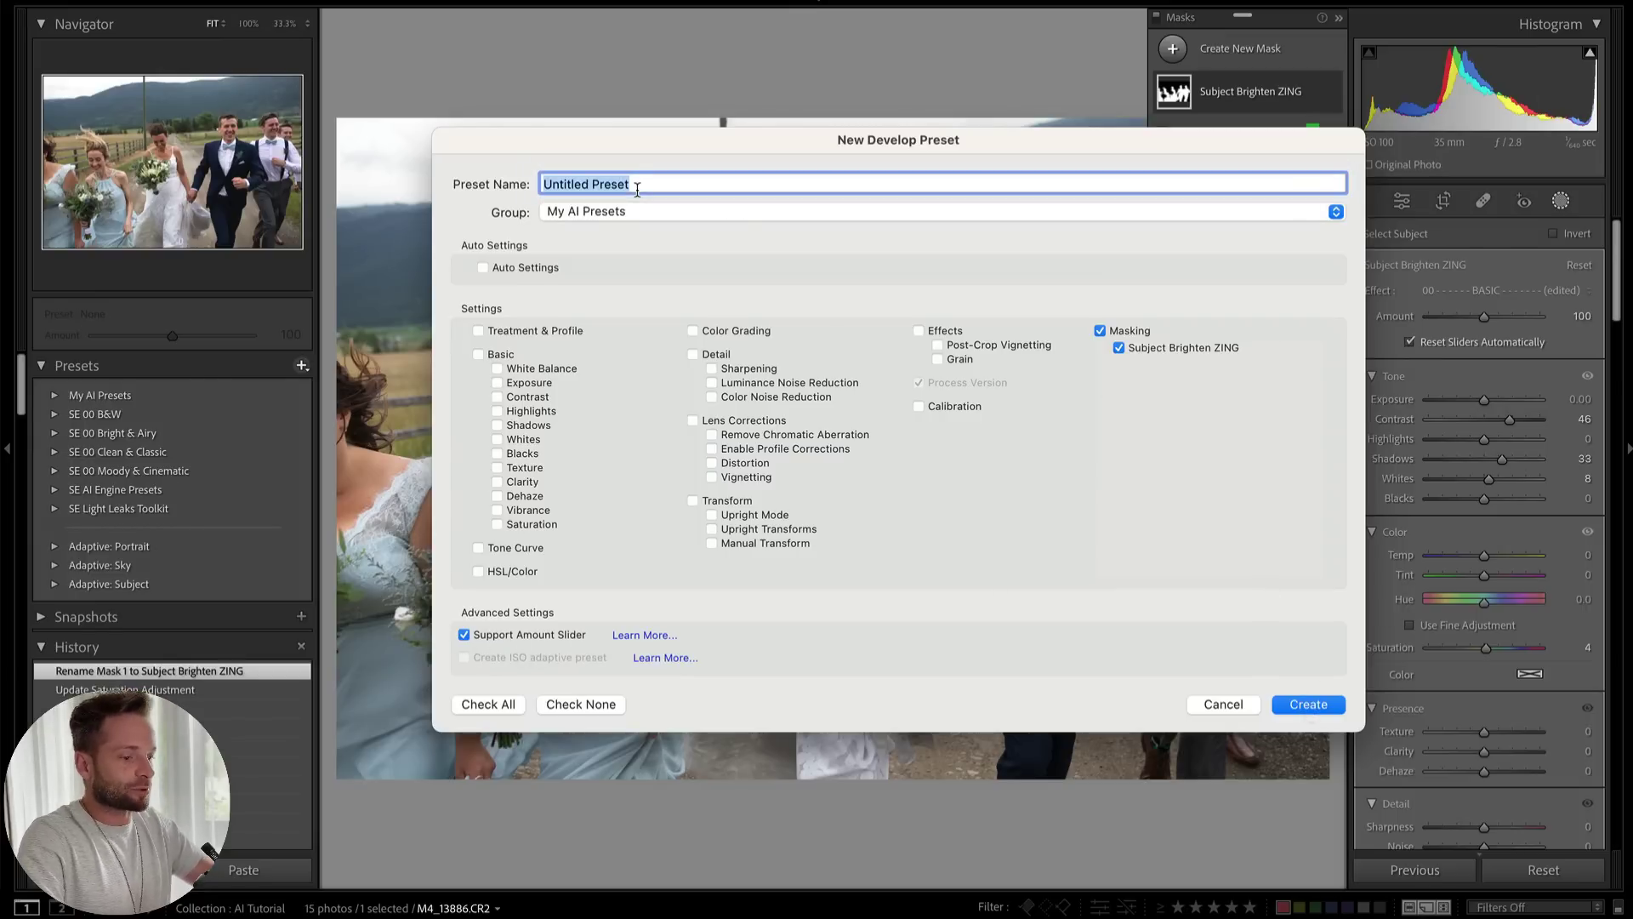
text(Subject Brighten )
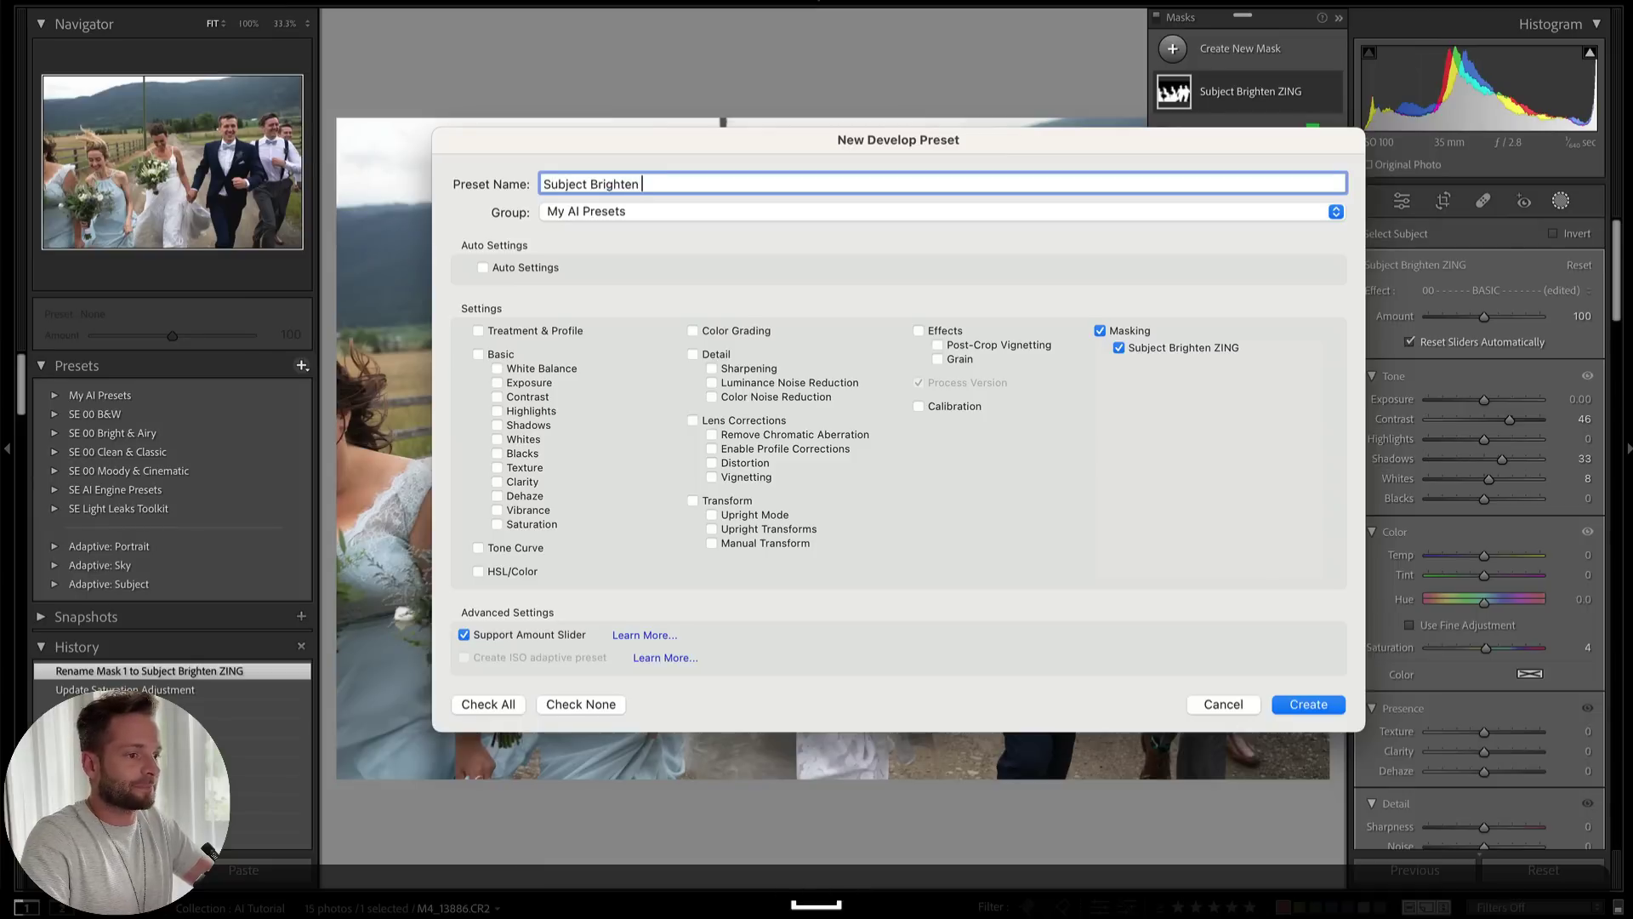
text(ZING)
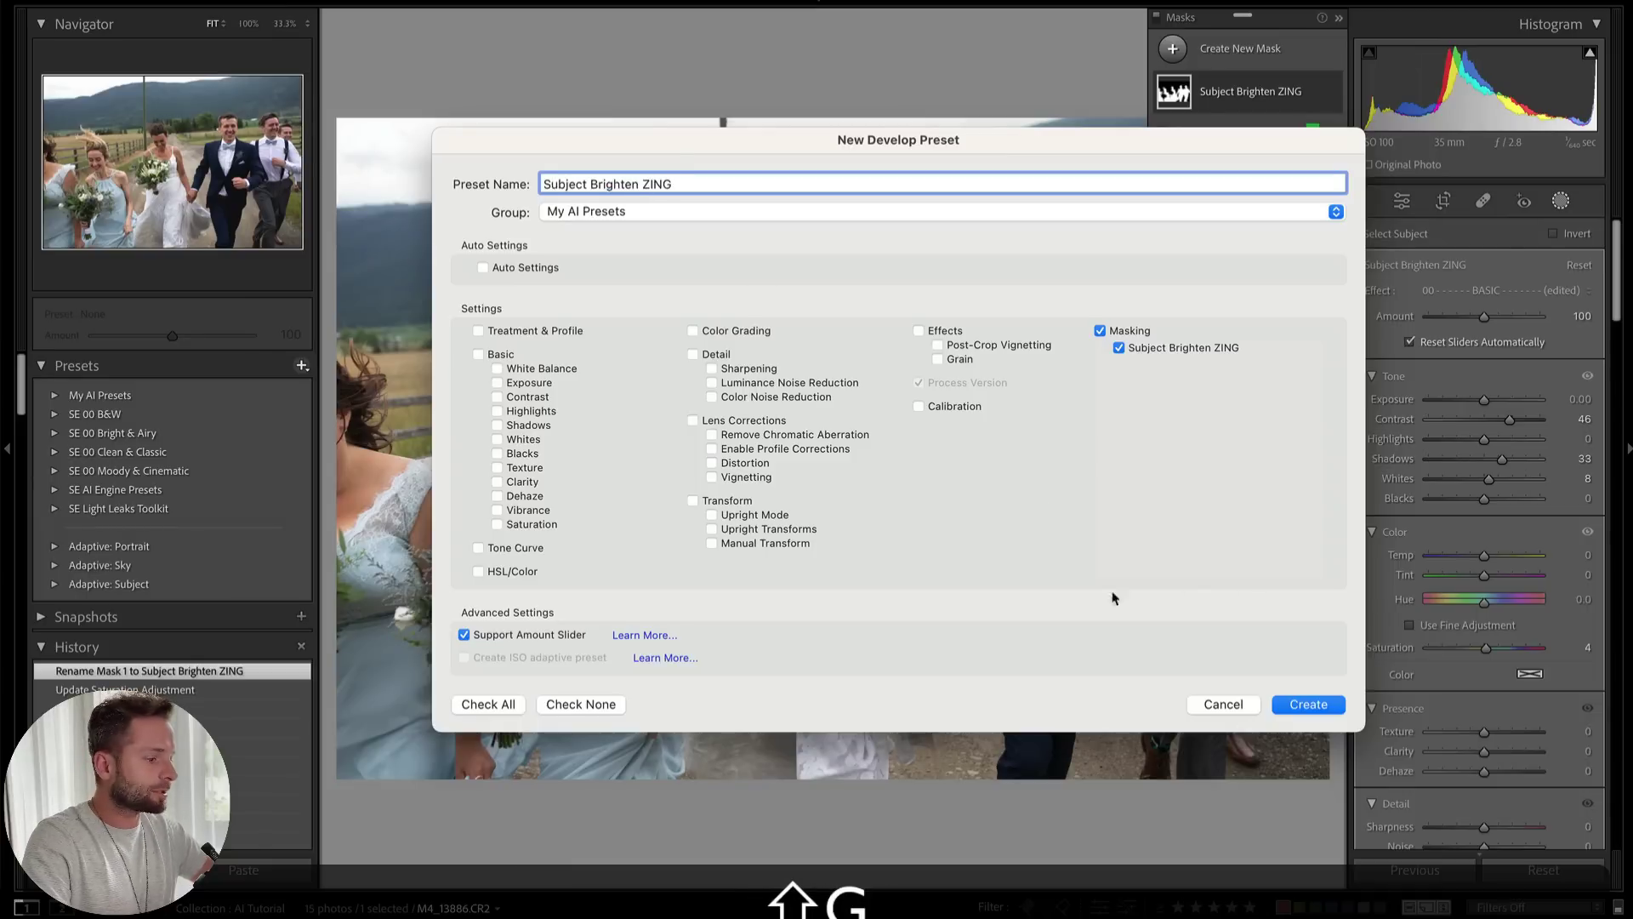
click(1306, 702)
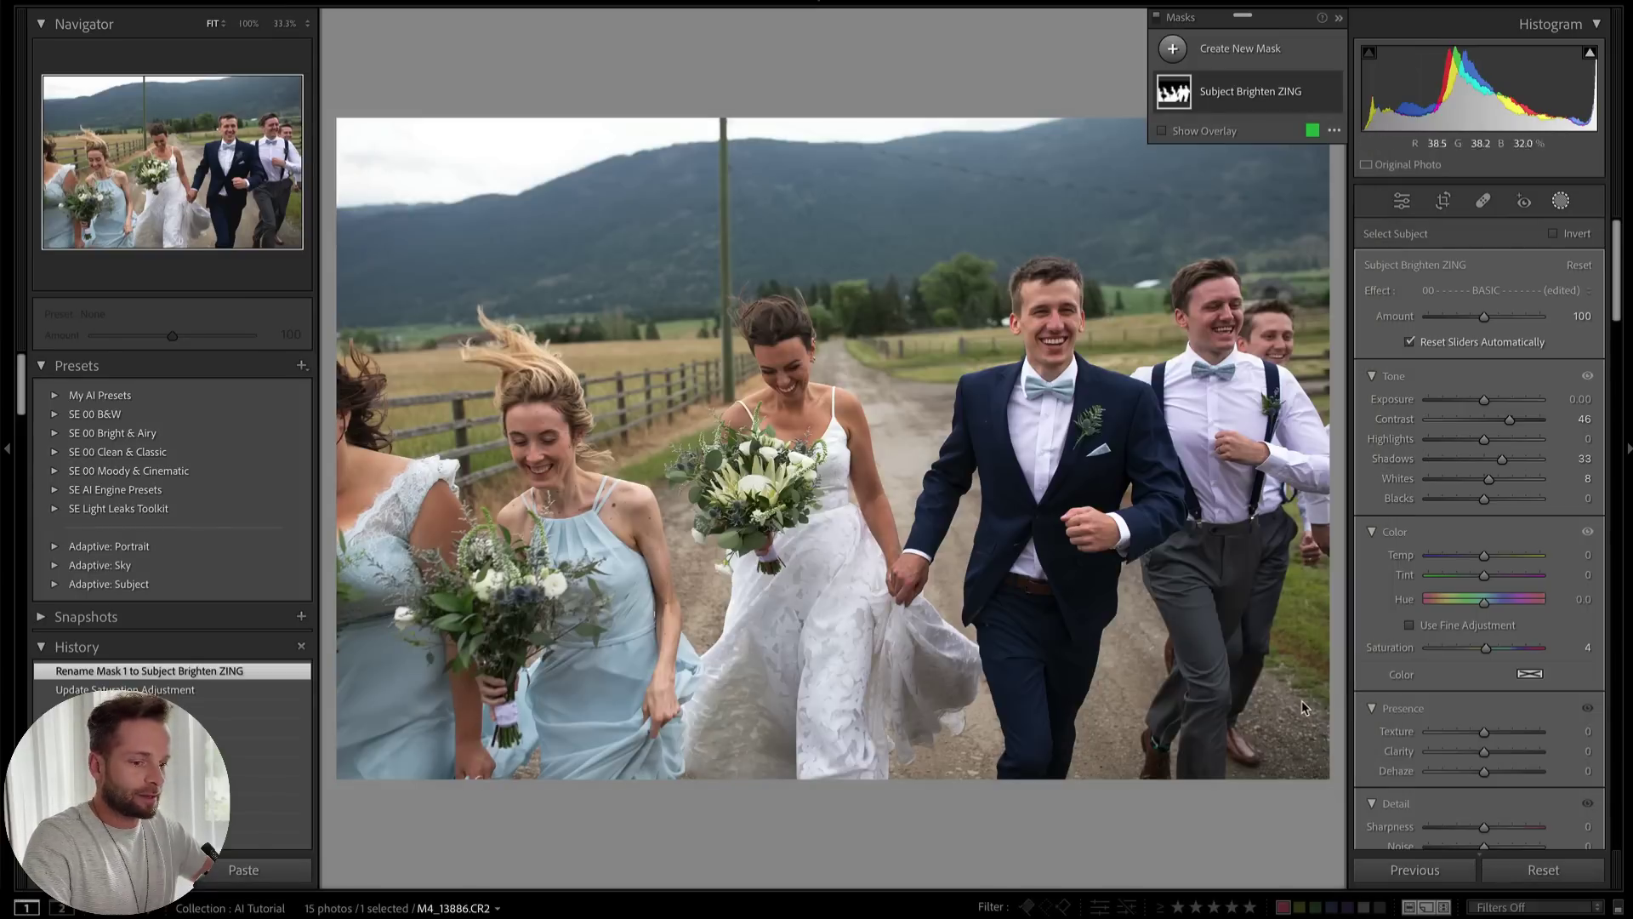
click(1553, 872)
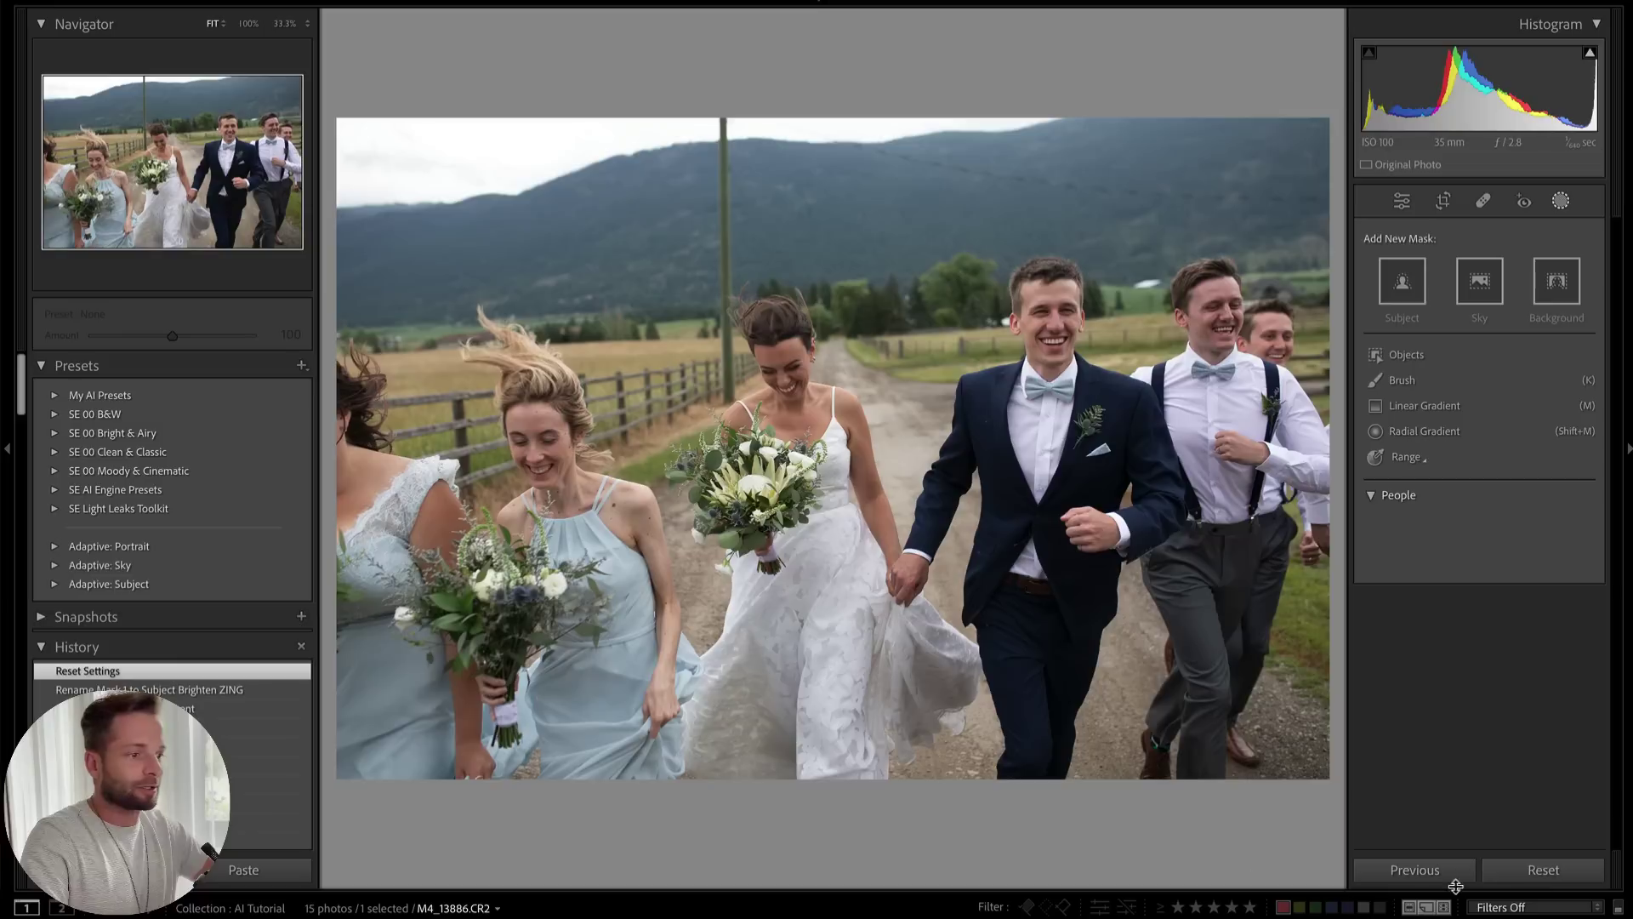
Apply Subject Brighten ZING to the wedding photo and the flower-crown portrait
click(56, 396)
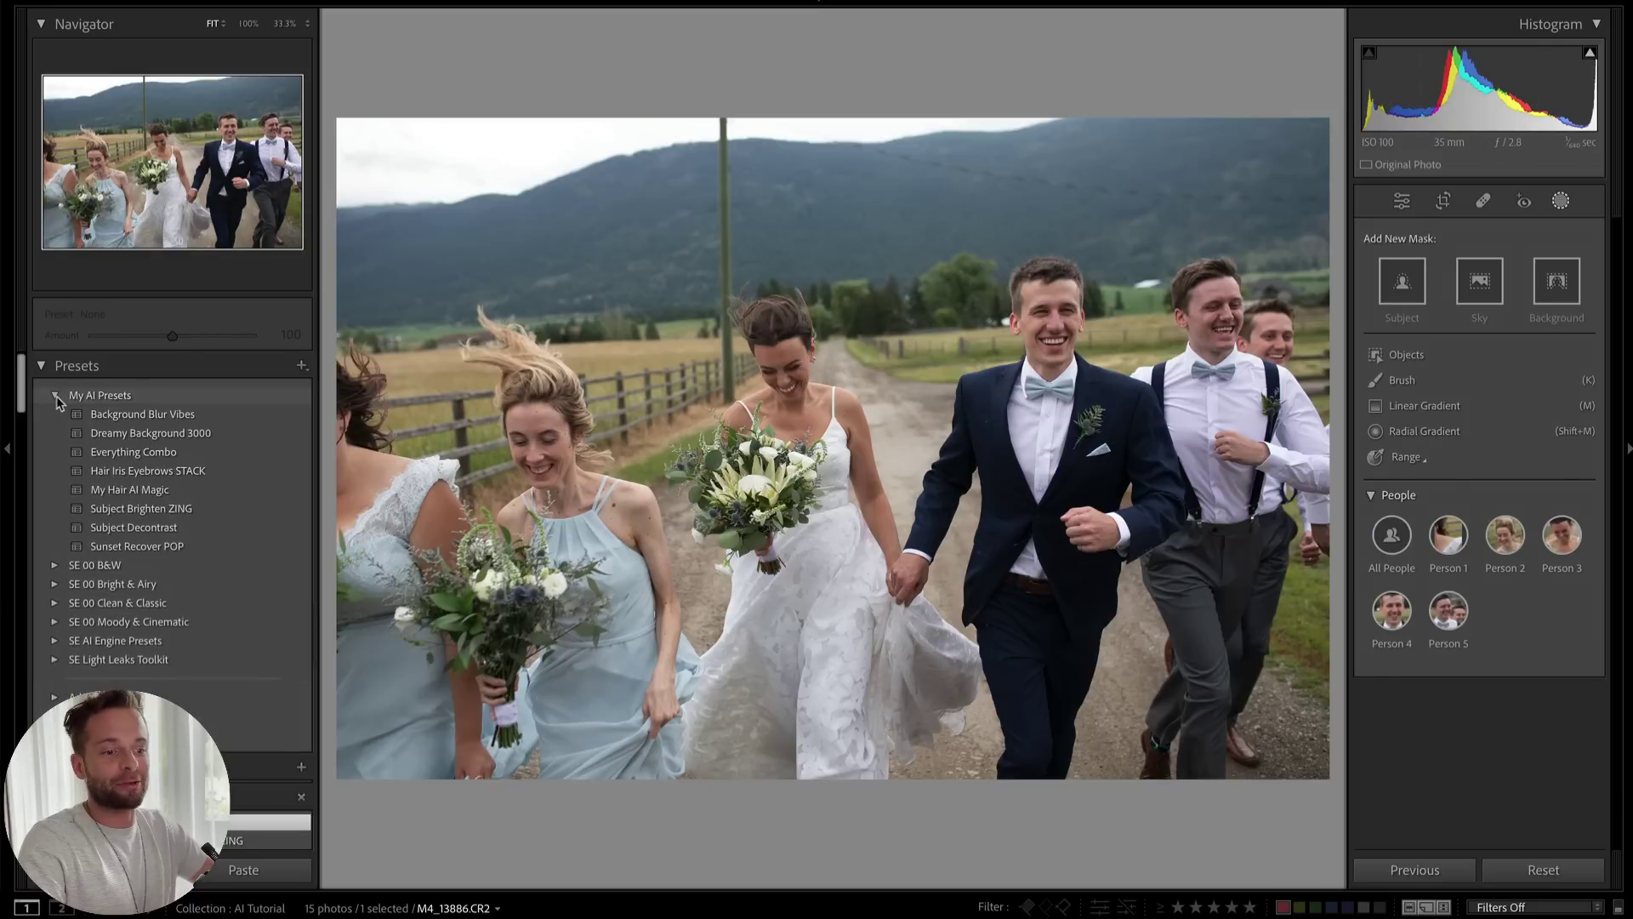
click(178, 509)
key(Right)
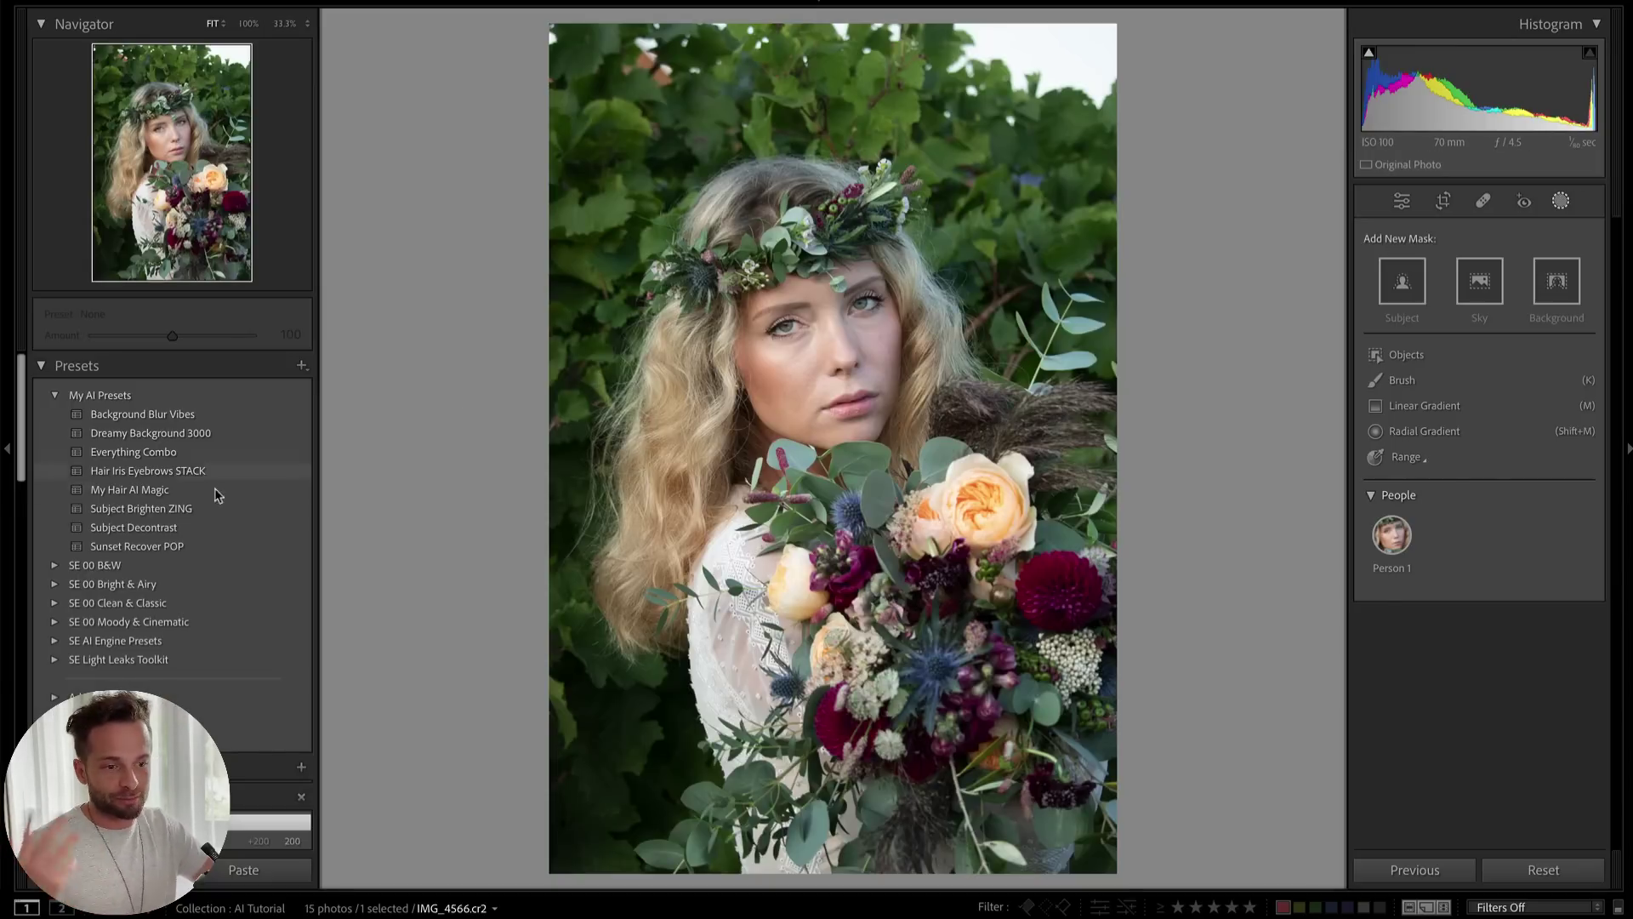
click(185, 511)
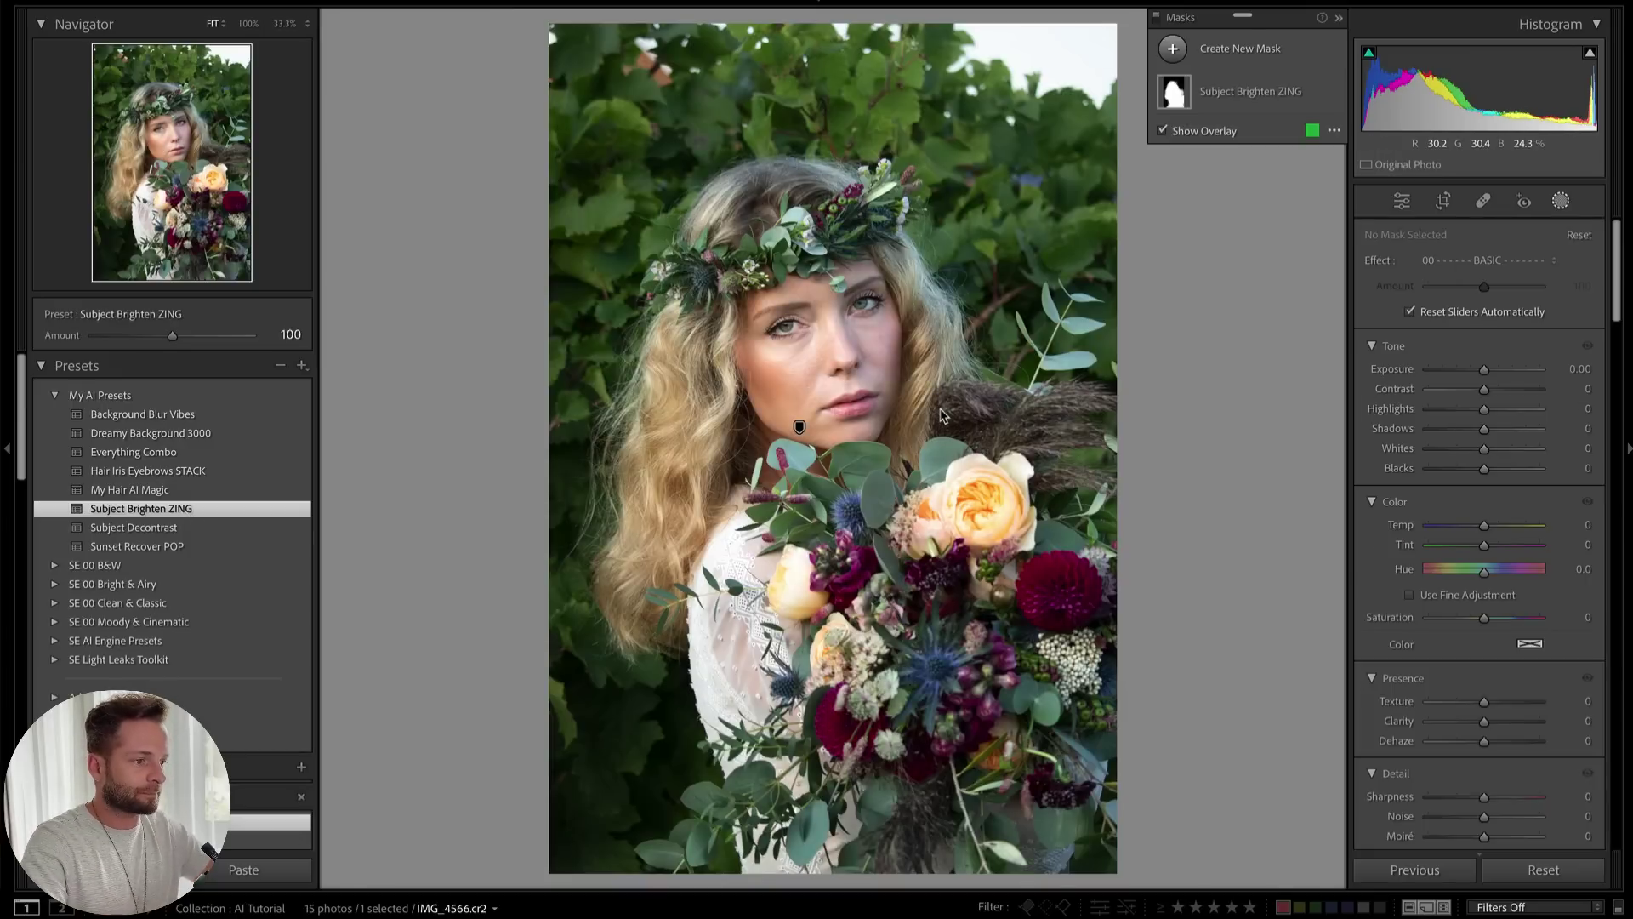
key(Right)
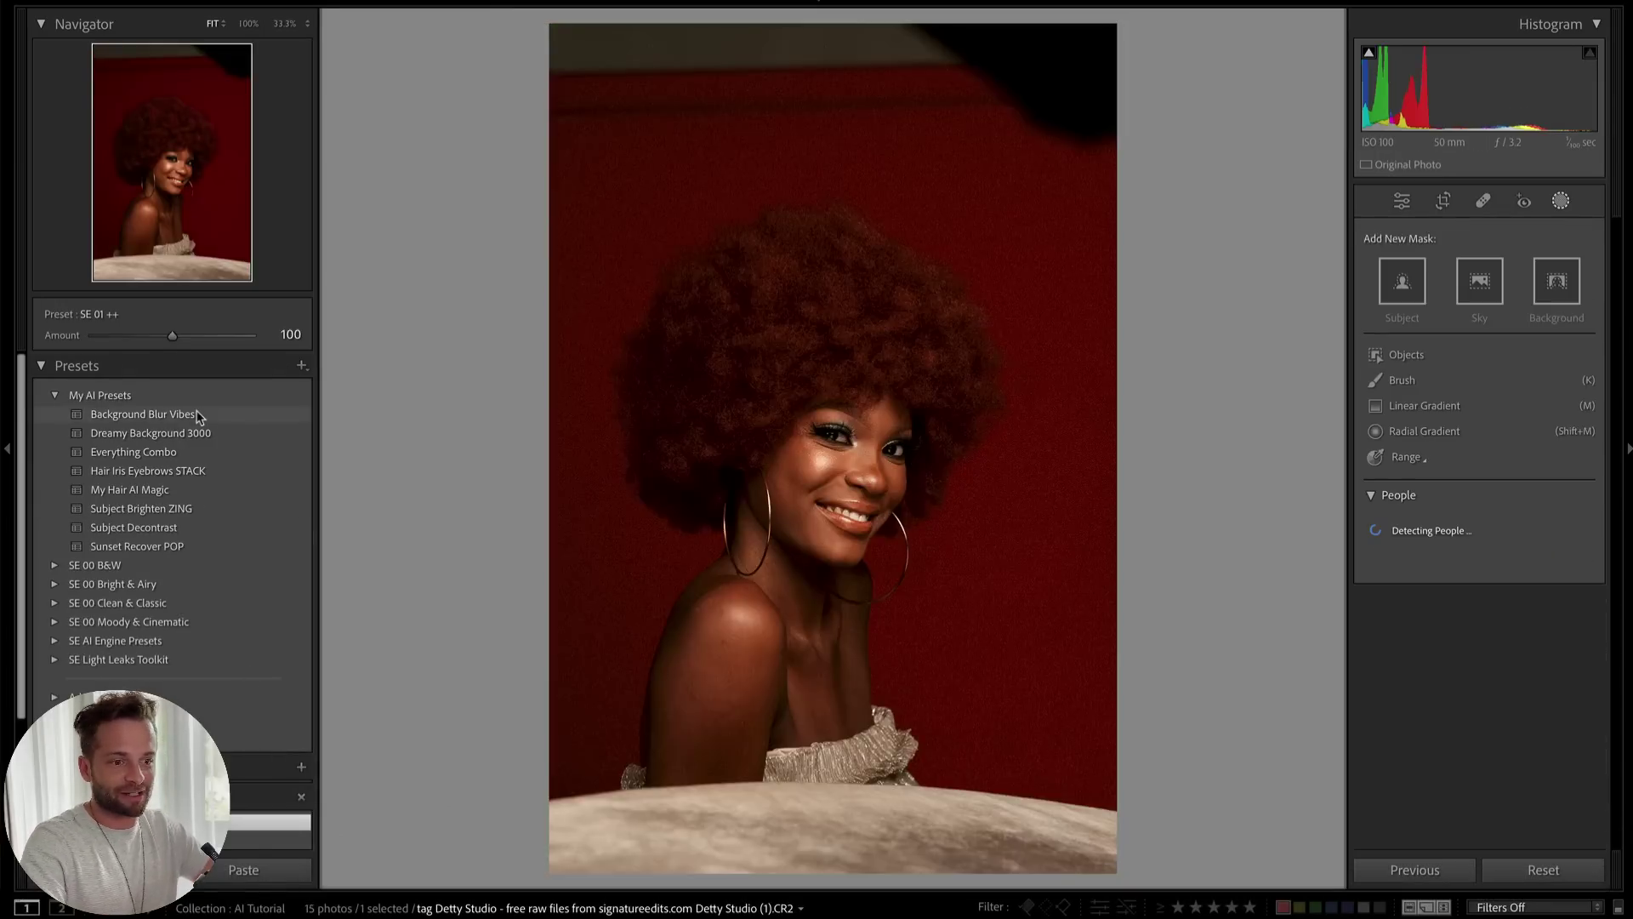
Try Subject Brighten ZING on the red-background portrait, then reset its edits
click(168, 509)
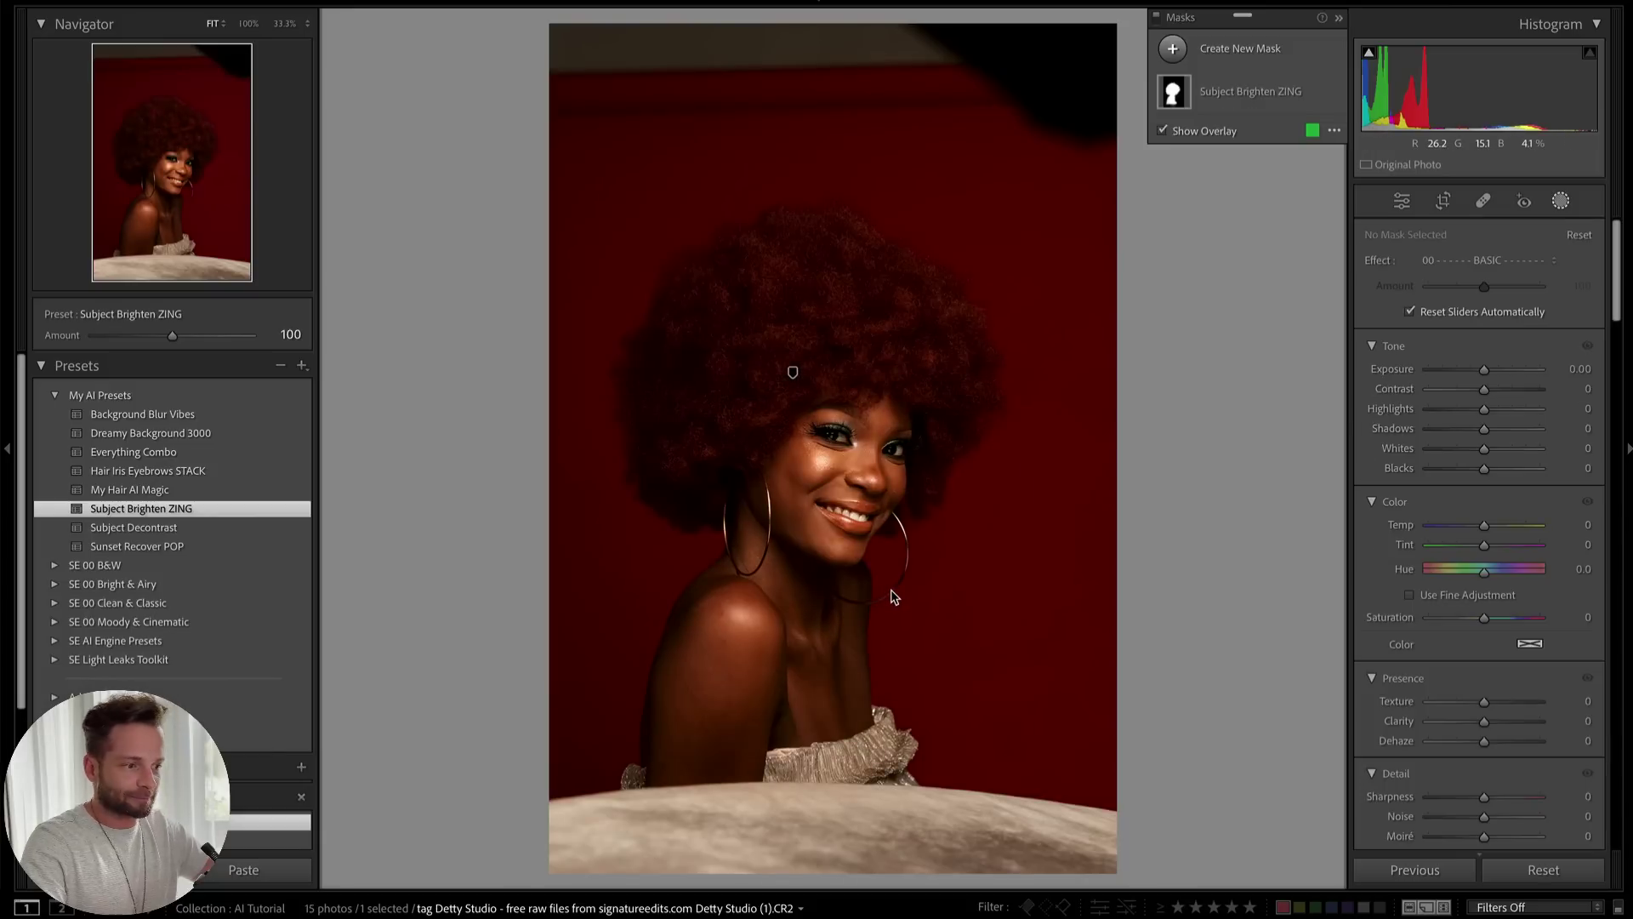
click(1543, 870)
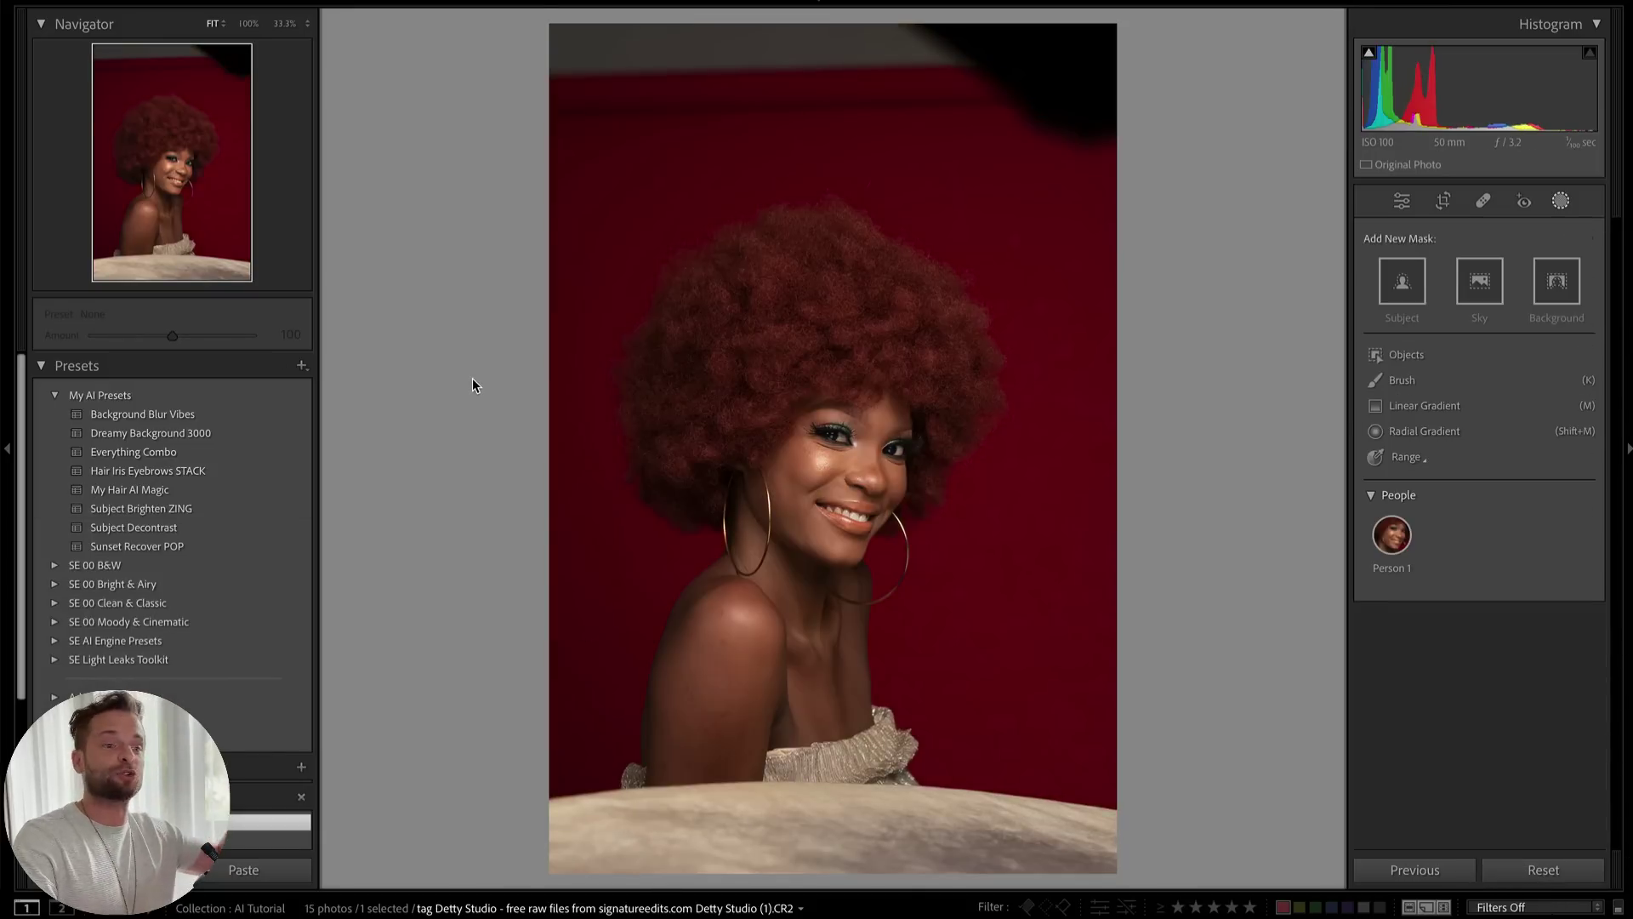
click(54, 395)
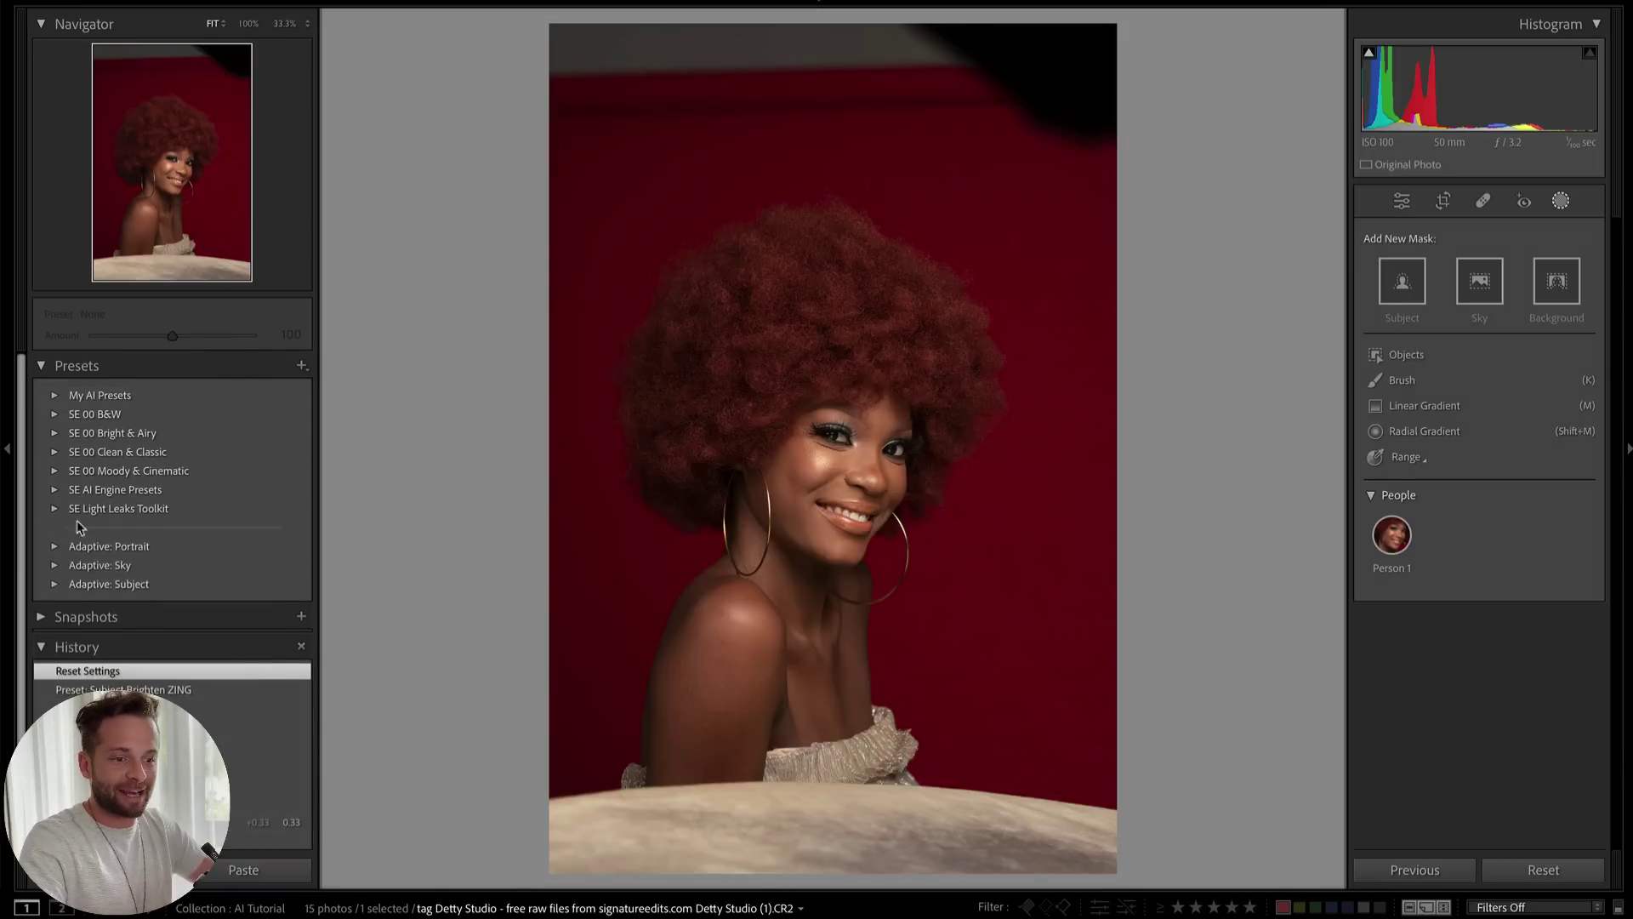
Apply the SE AI Engine Presets' Subject Brighten preset, then move to the sweater headshot
click(56, 491)
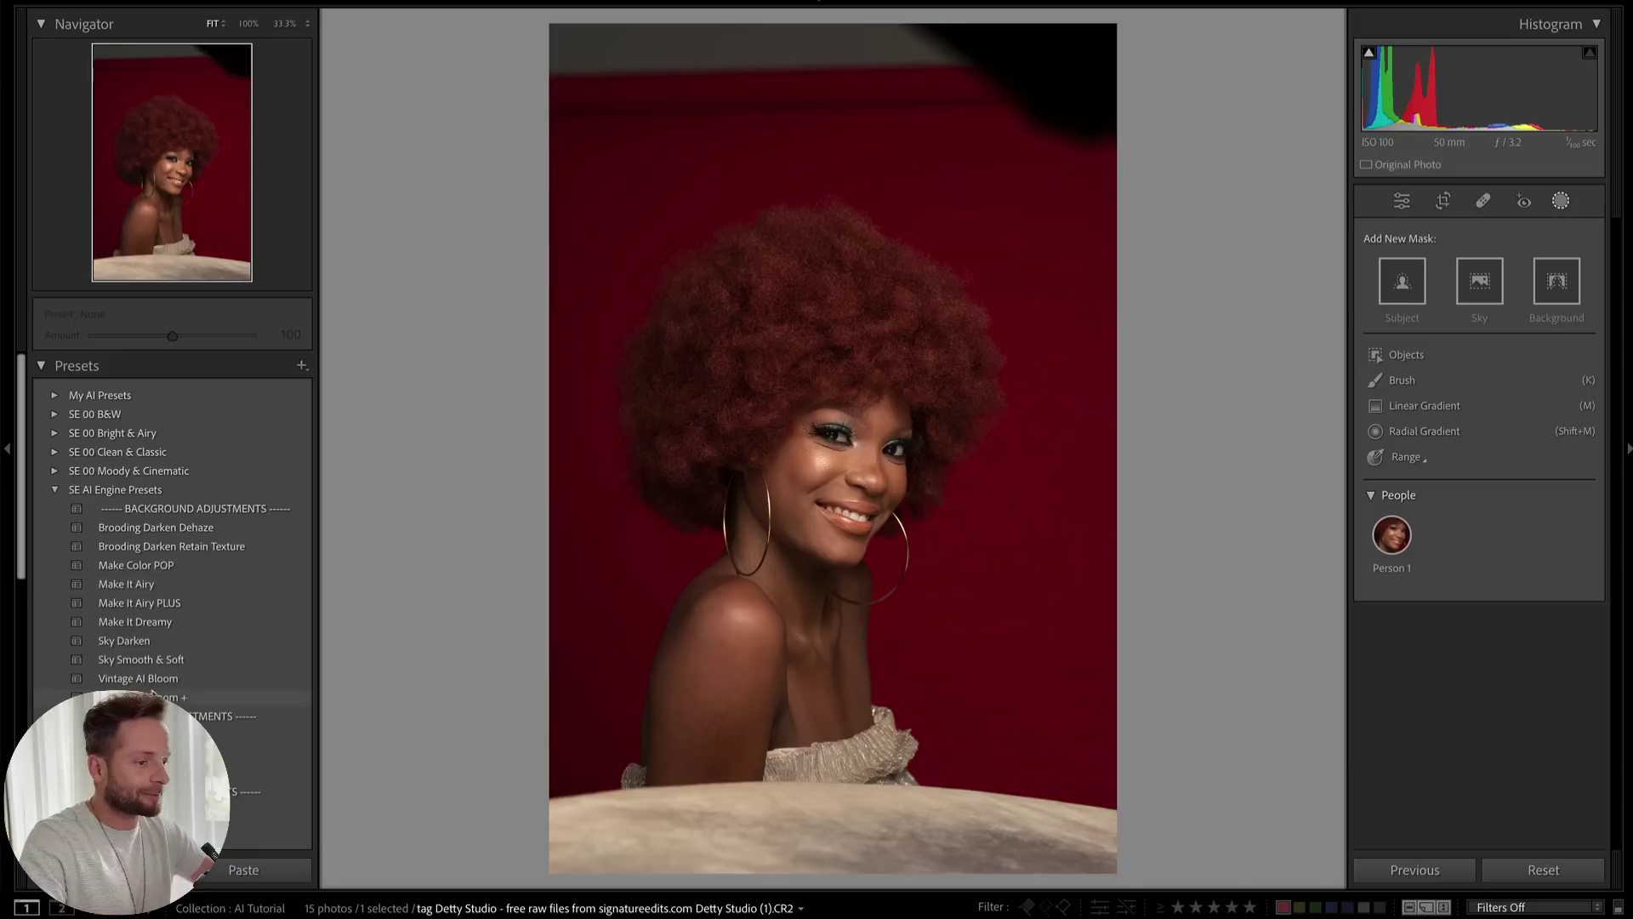
scroll(170, 586, down, 3)
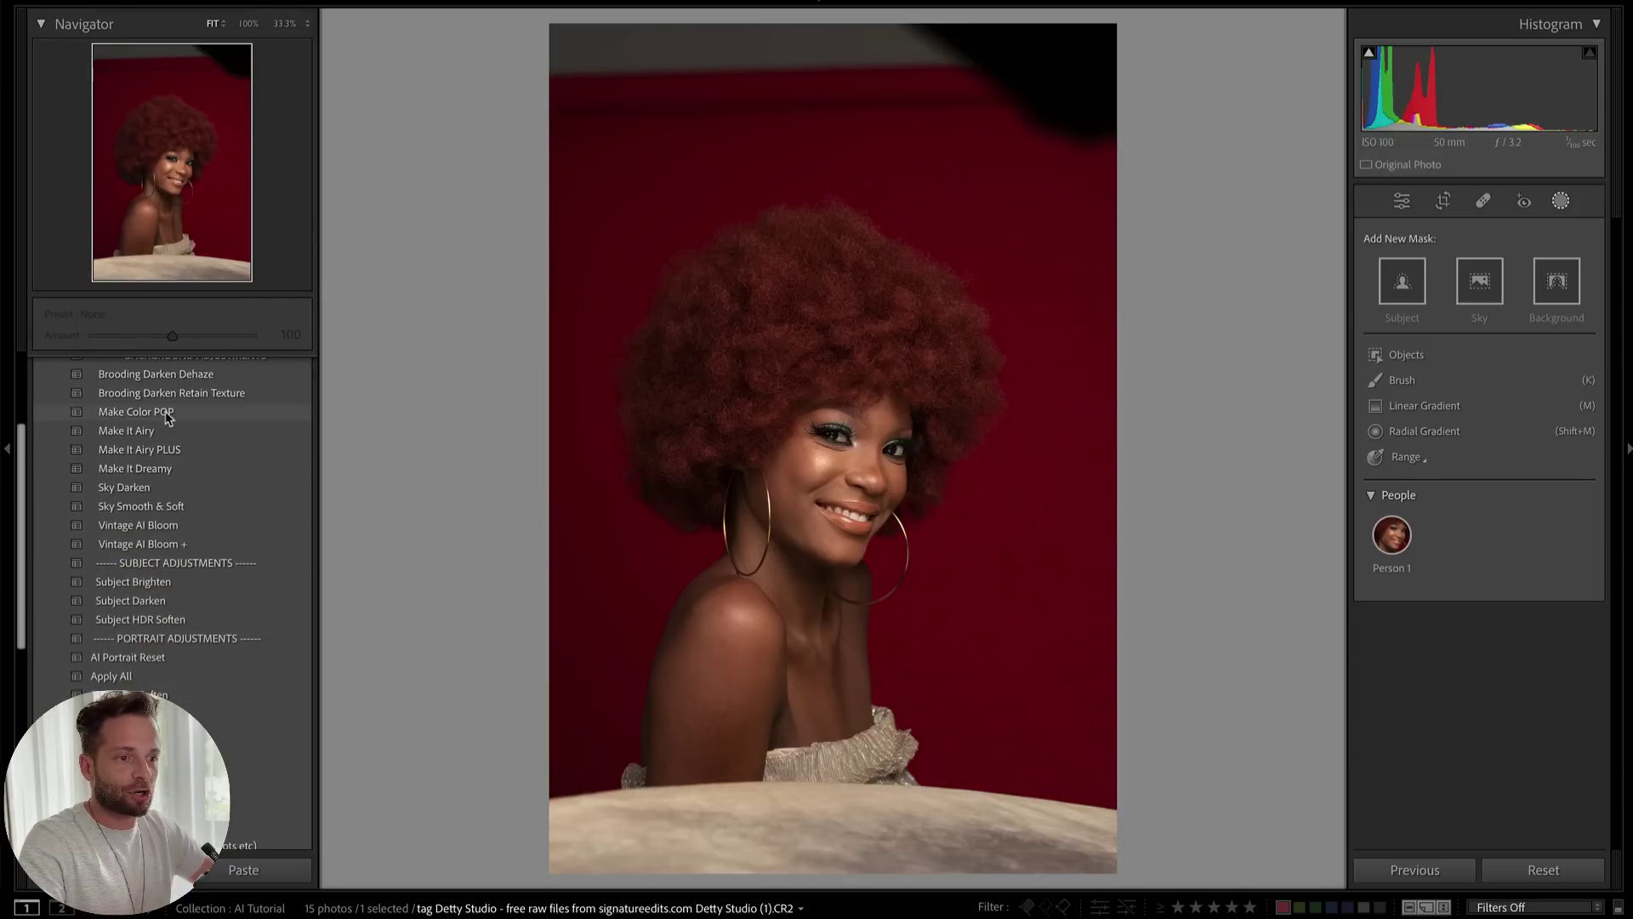
scroll(170, 426, up, 2)
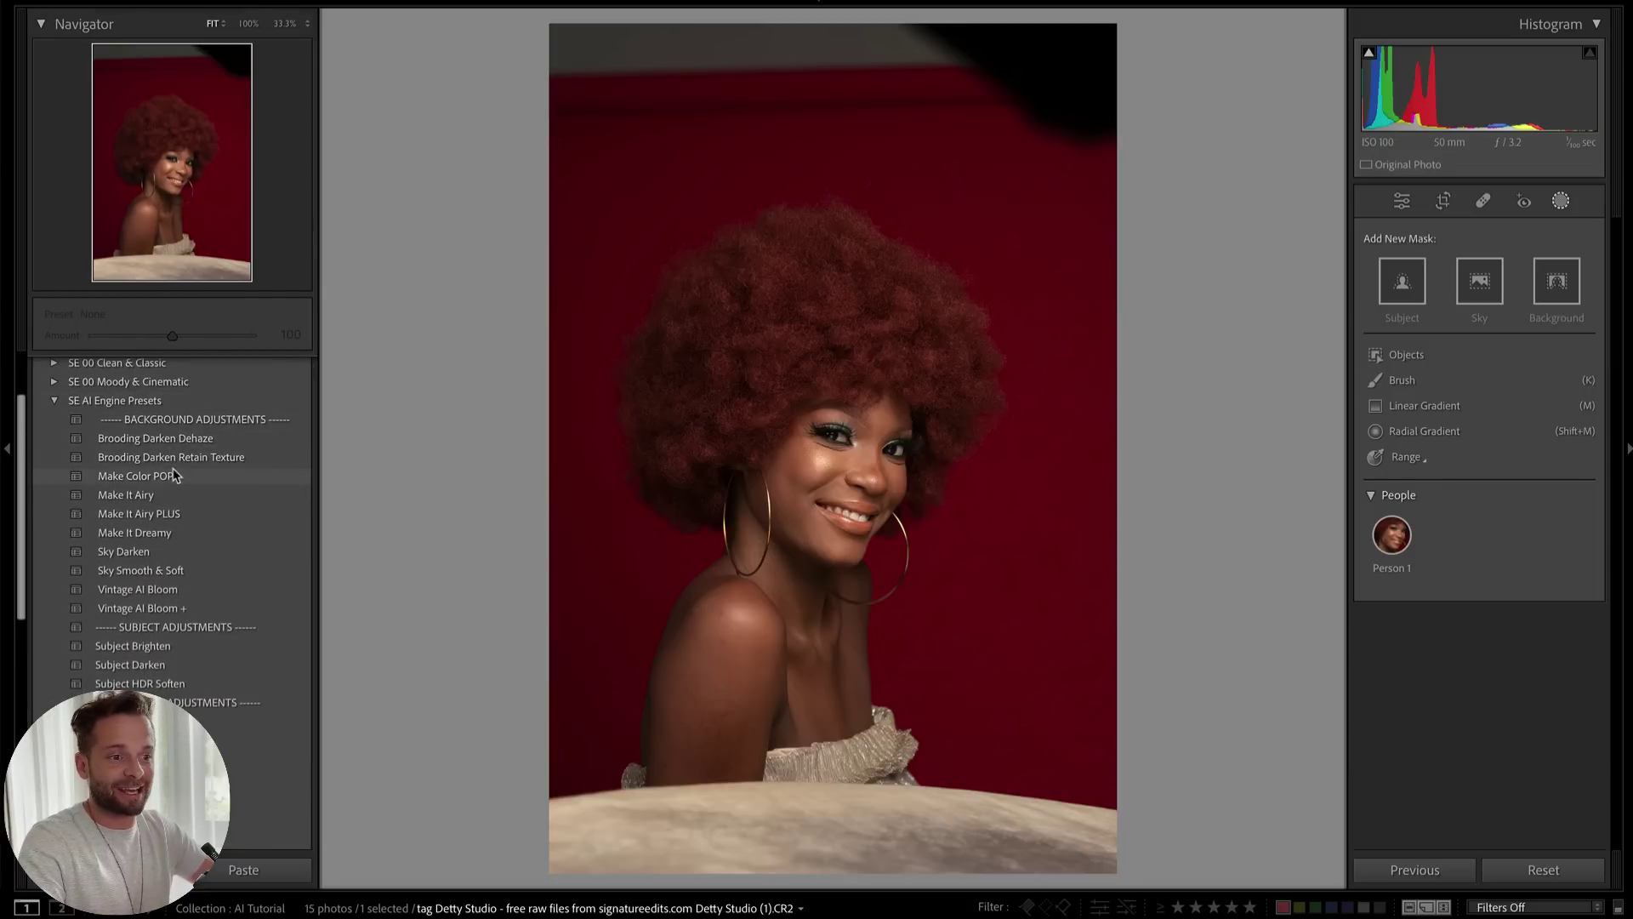
scroll(179, 542, down, 3)
scroll(176, 536, down, 1)
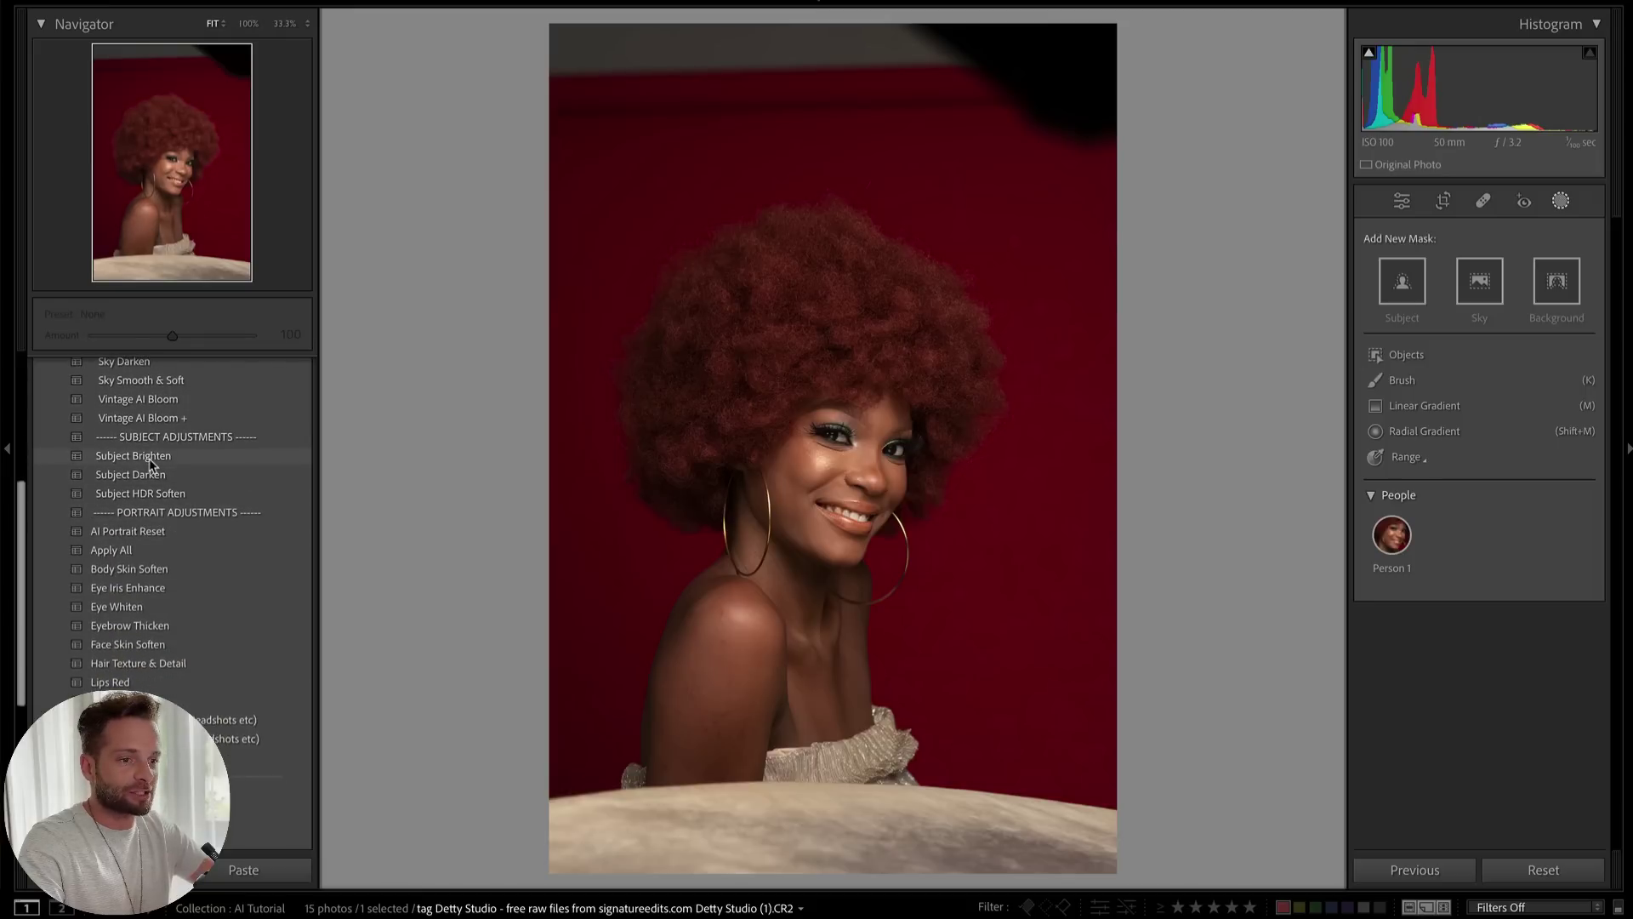
click(148, 459)
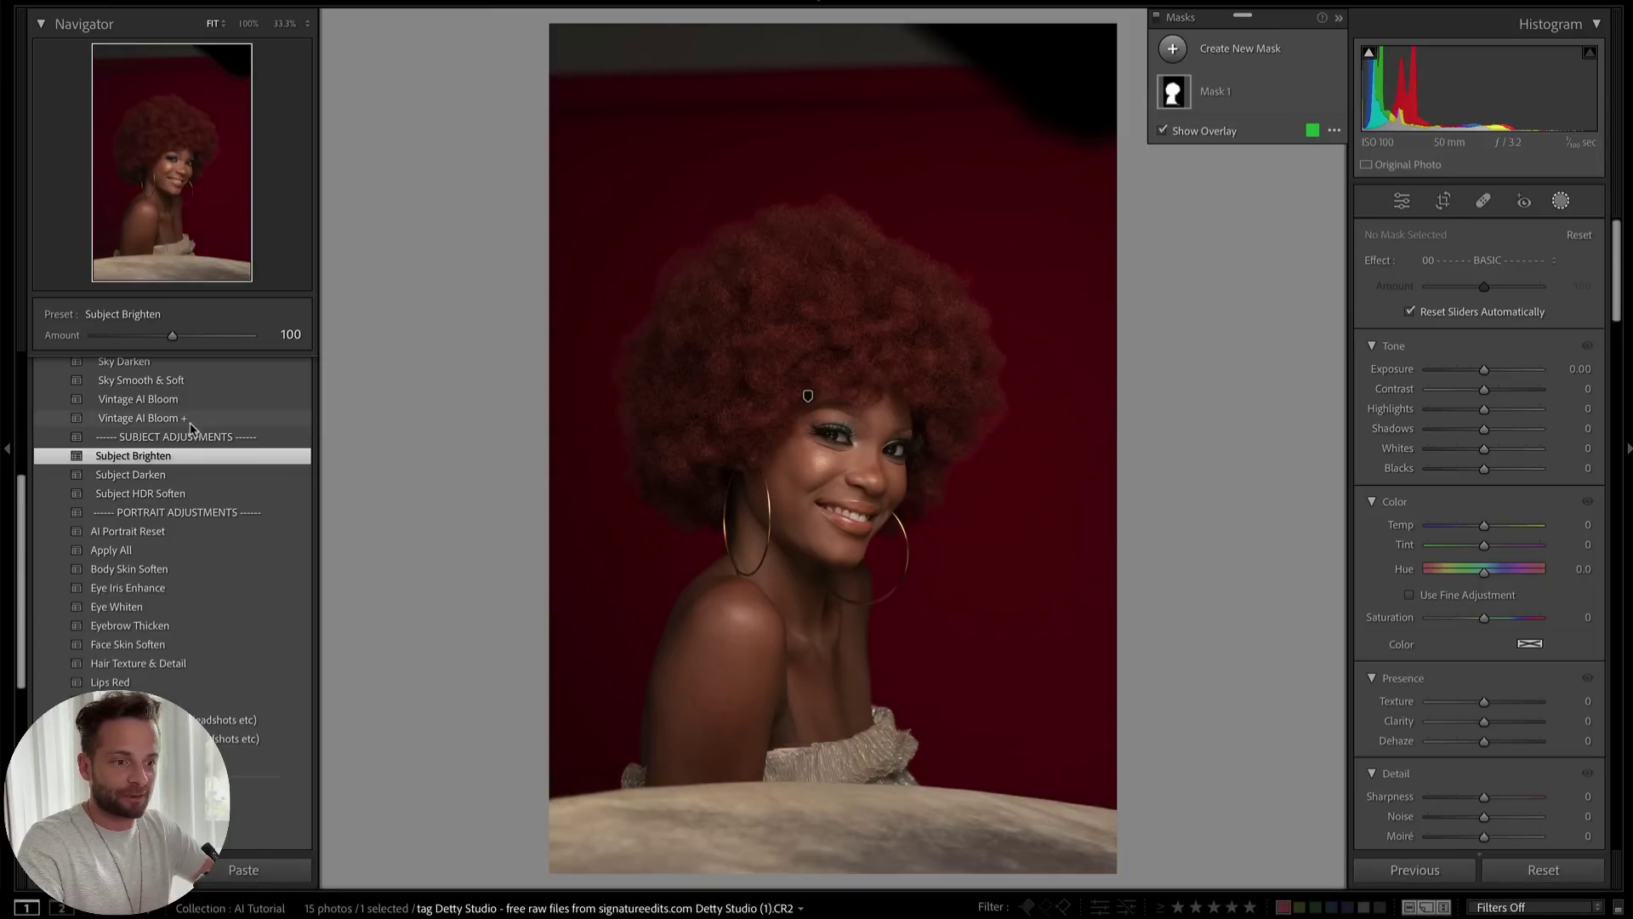
key(Right)
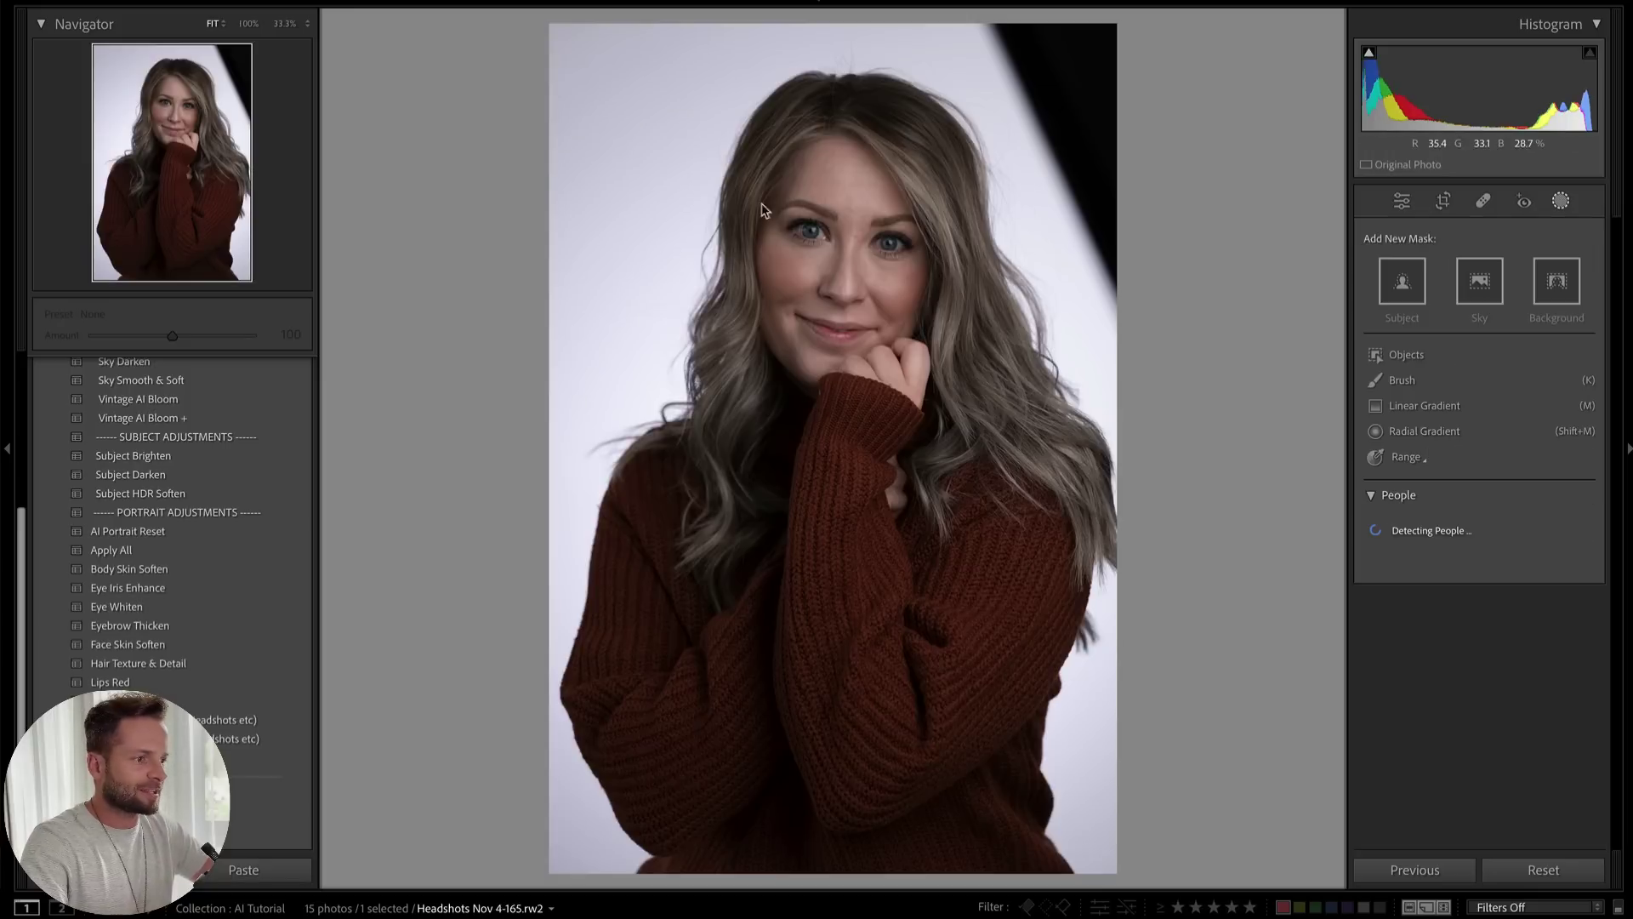
Apply Subject HDR Soften, a strengthened Eye Iris Enhance, and Eye Whiten presets
click(172, 495)
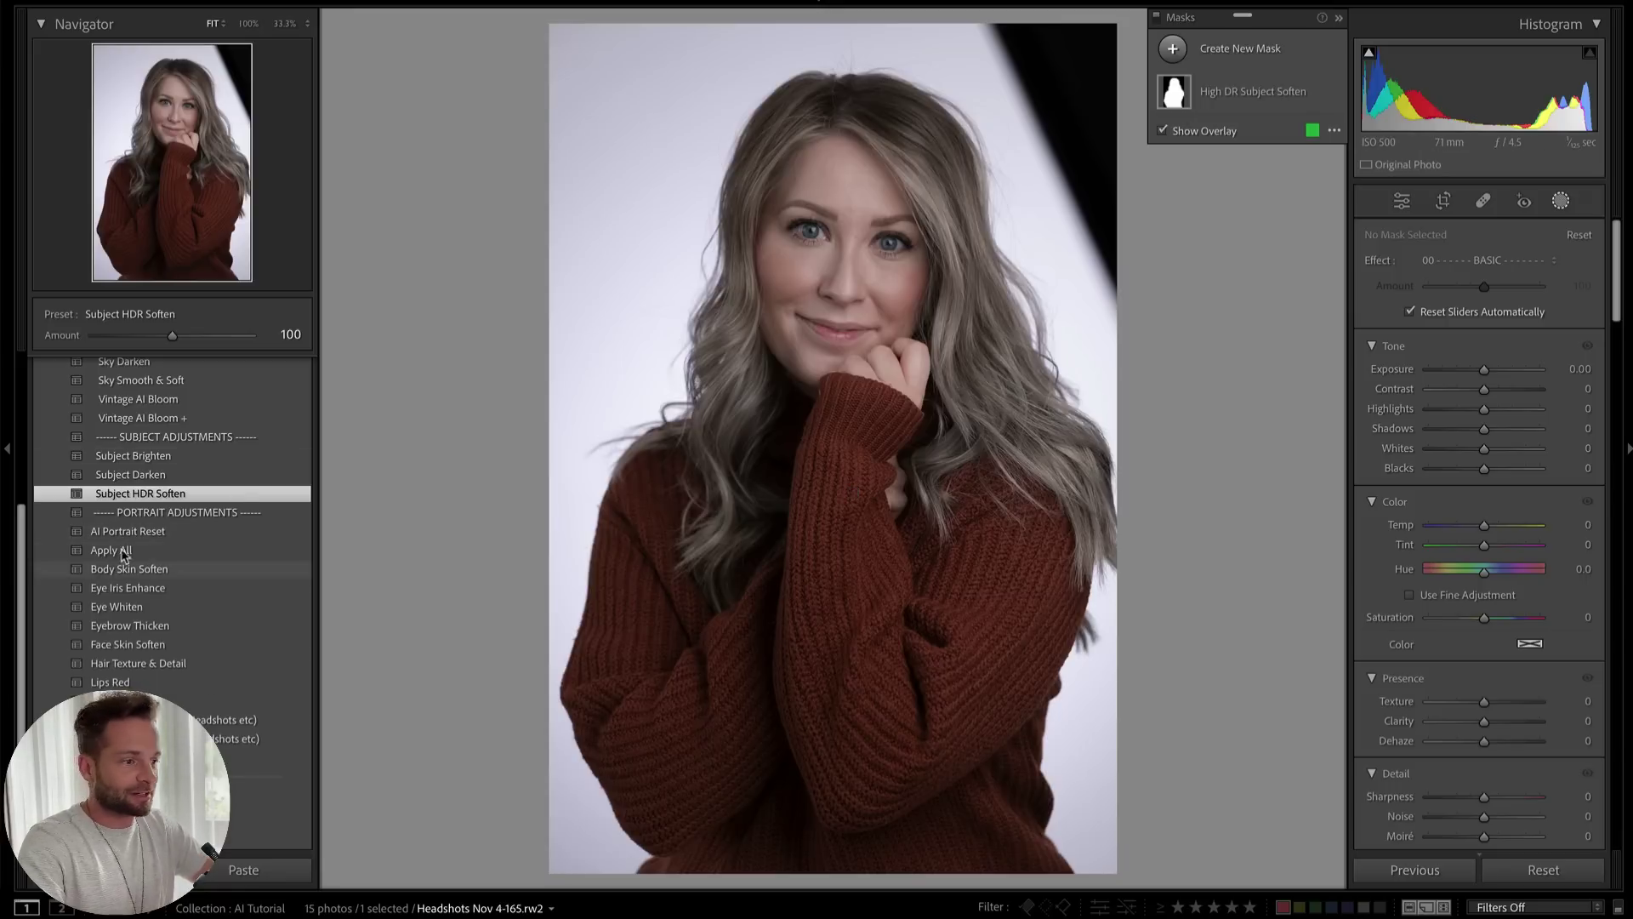
click(153, 593)
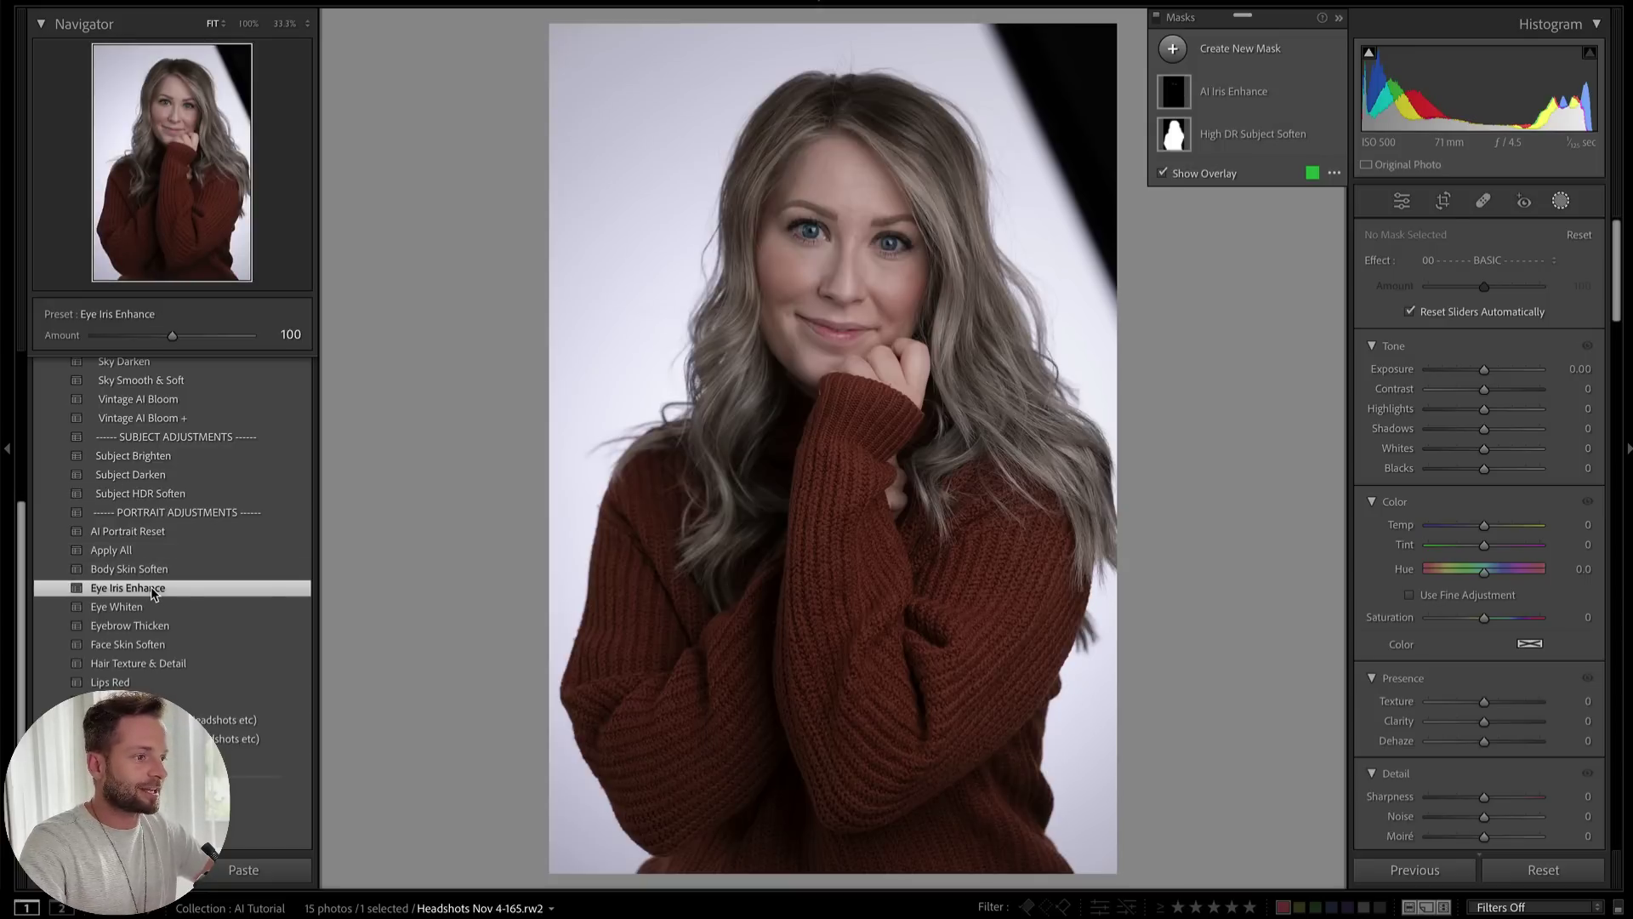
drag(126, 340, 158, 327)
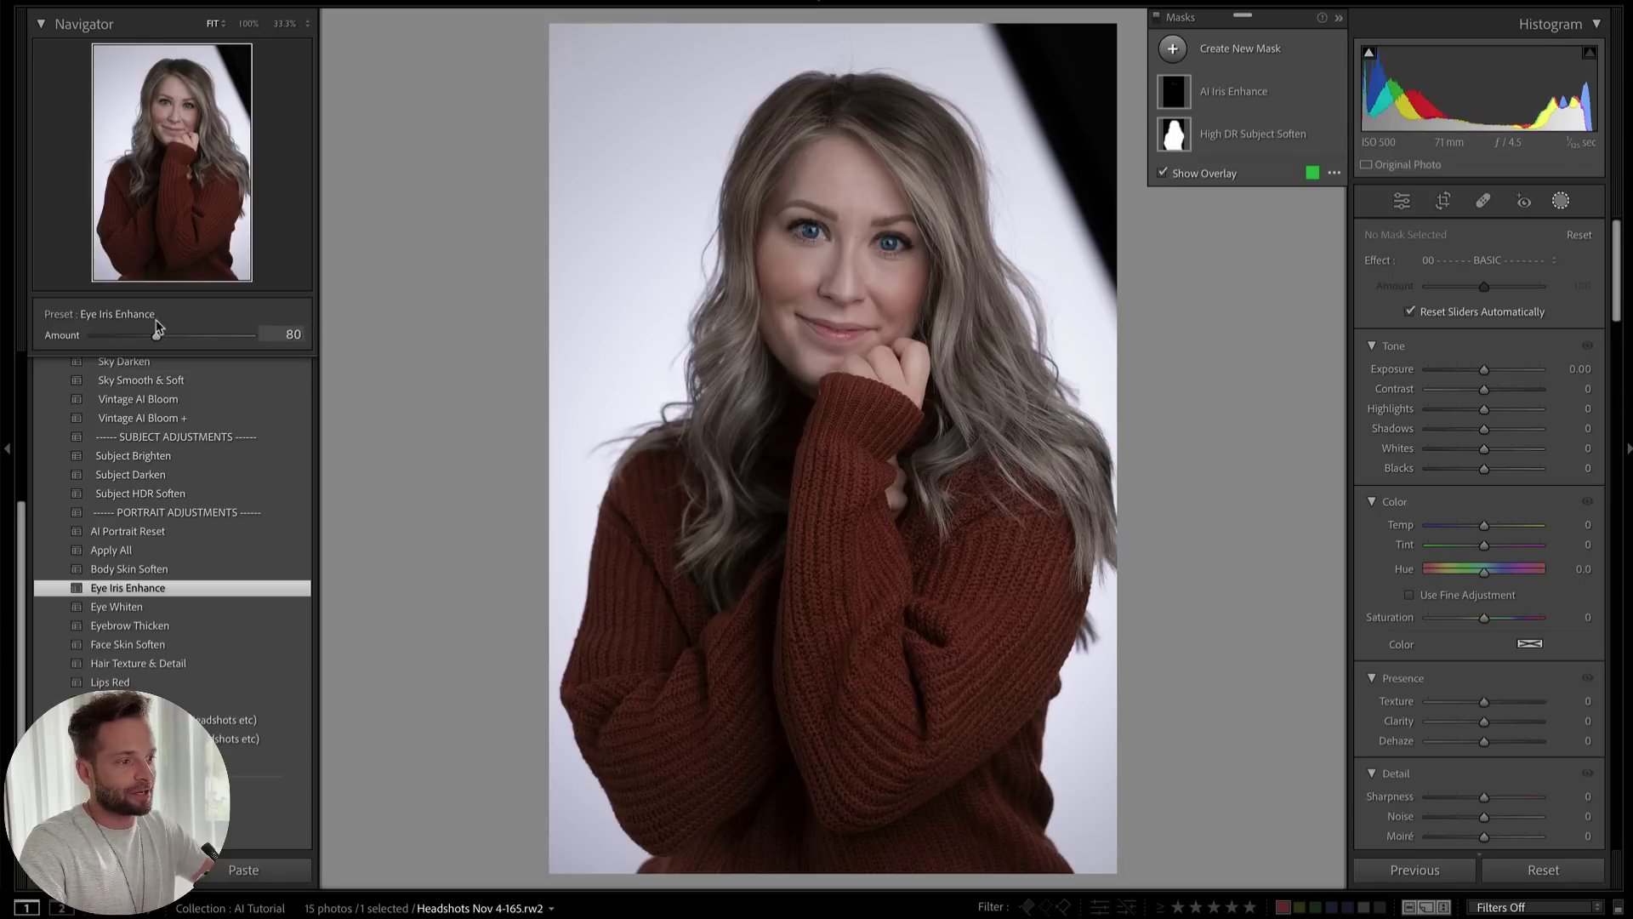
click(148, 608)
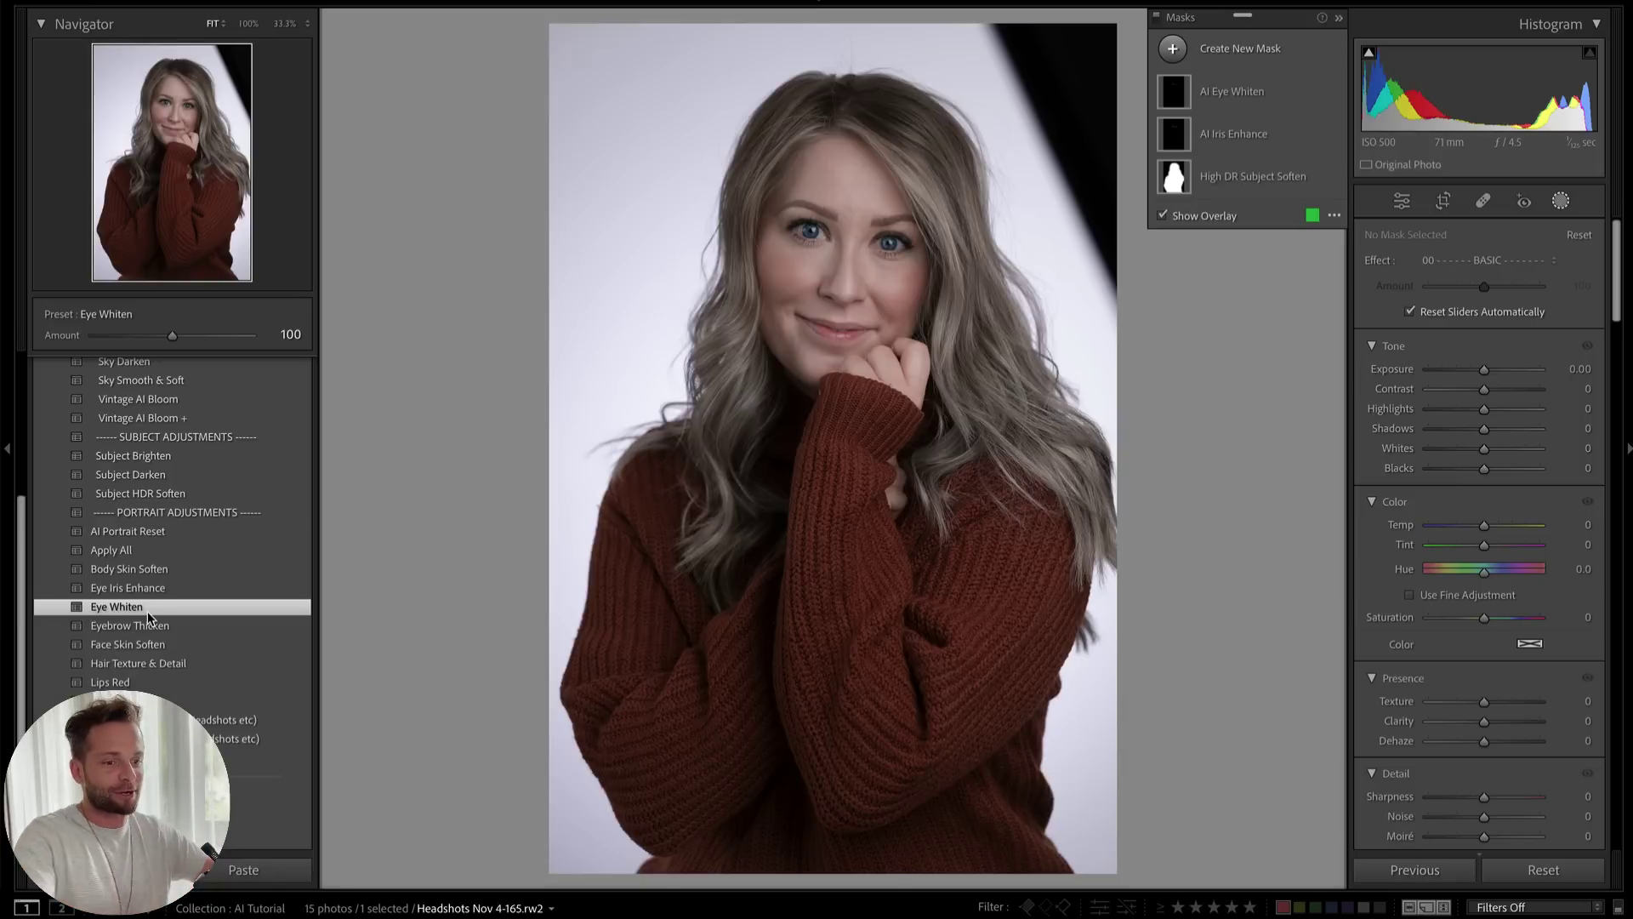
Apply Eyebrow Thicken, Face Skin Soften, Hair Texture & Detail (~175), Lips Red and White Background
click(159, 629)
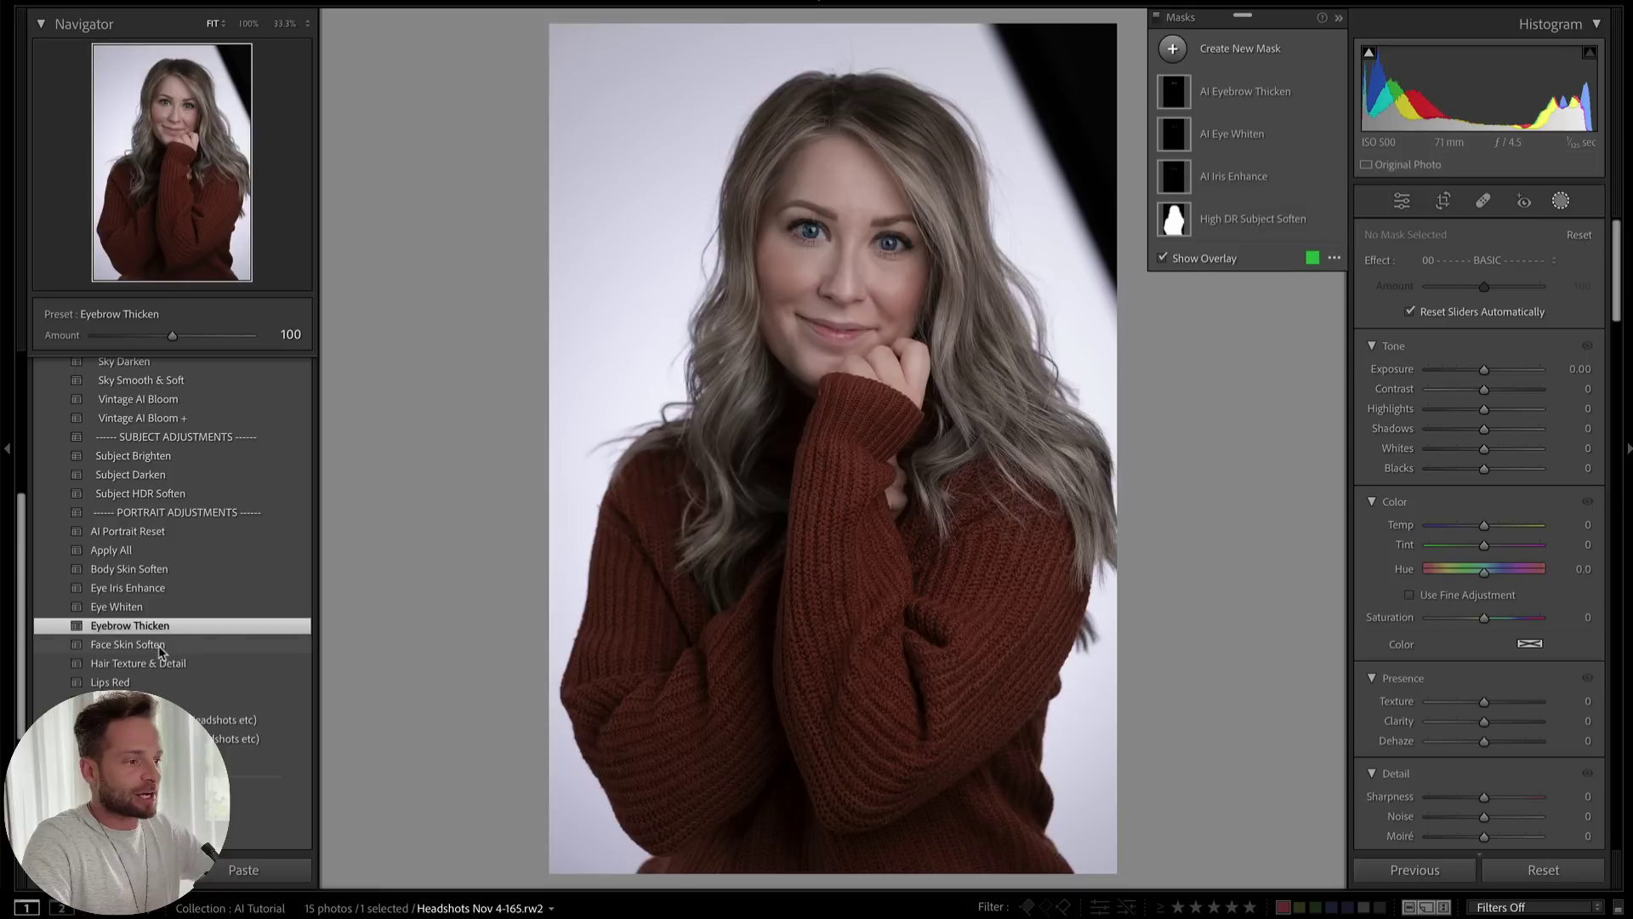
click(158, 645)
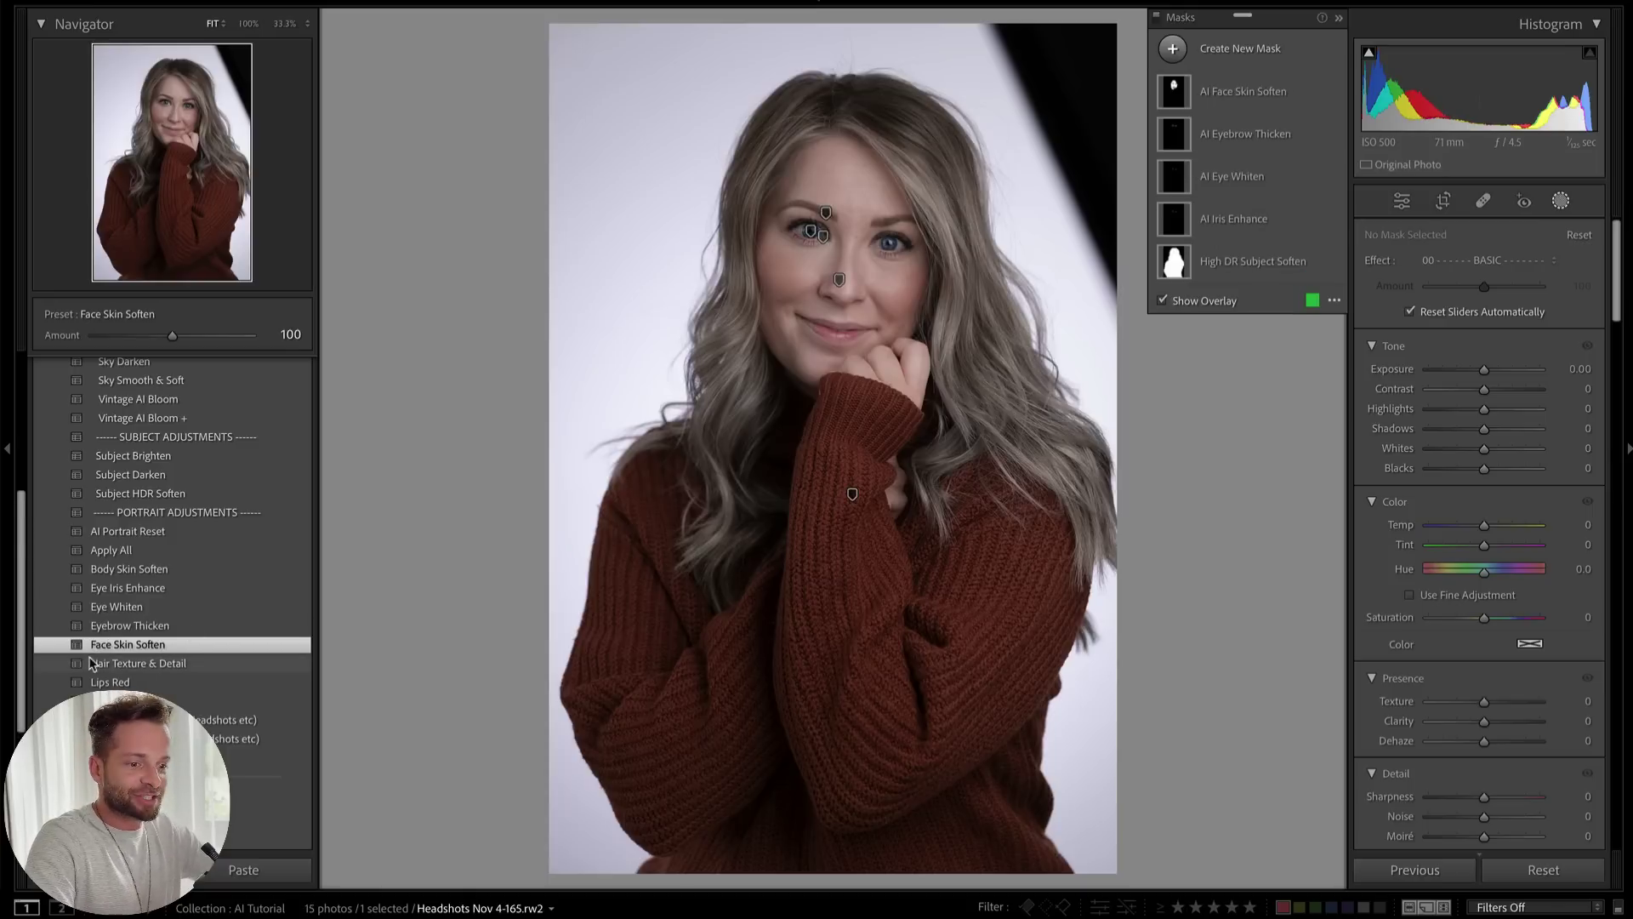
click(123, 665)
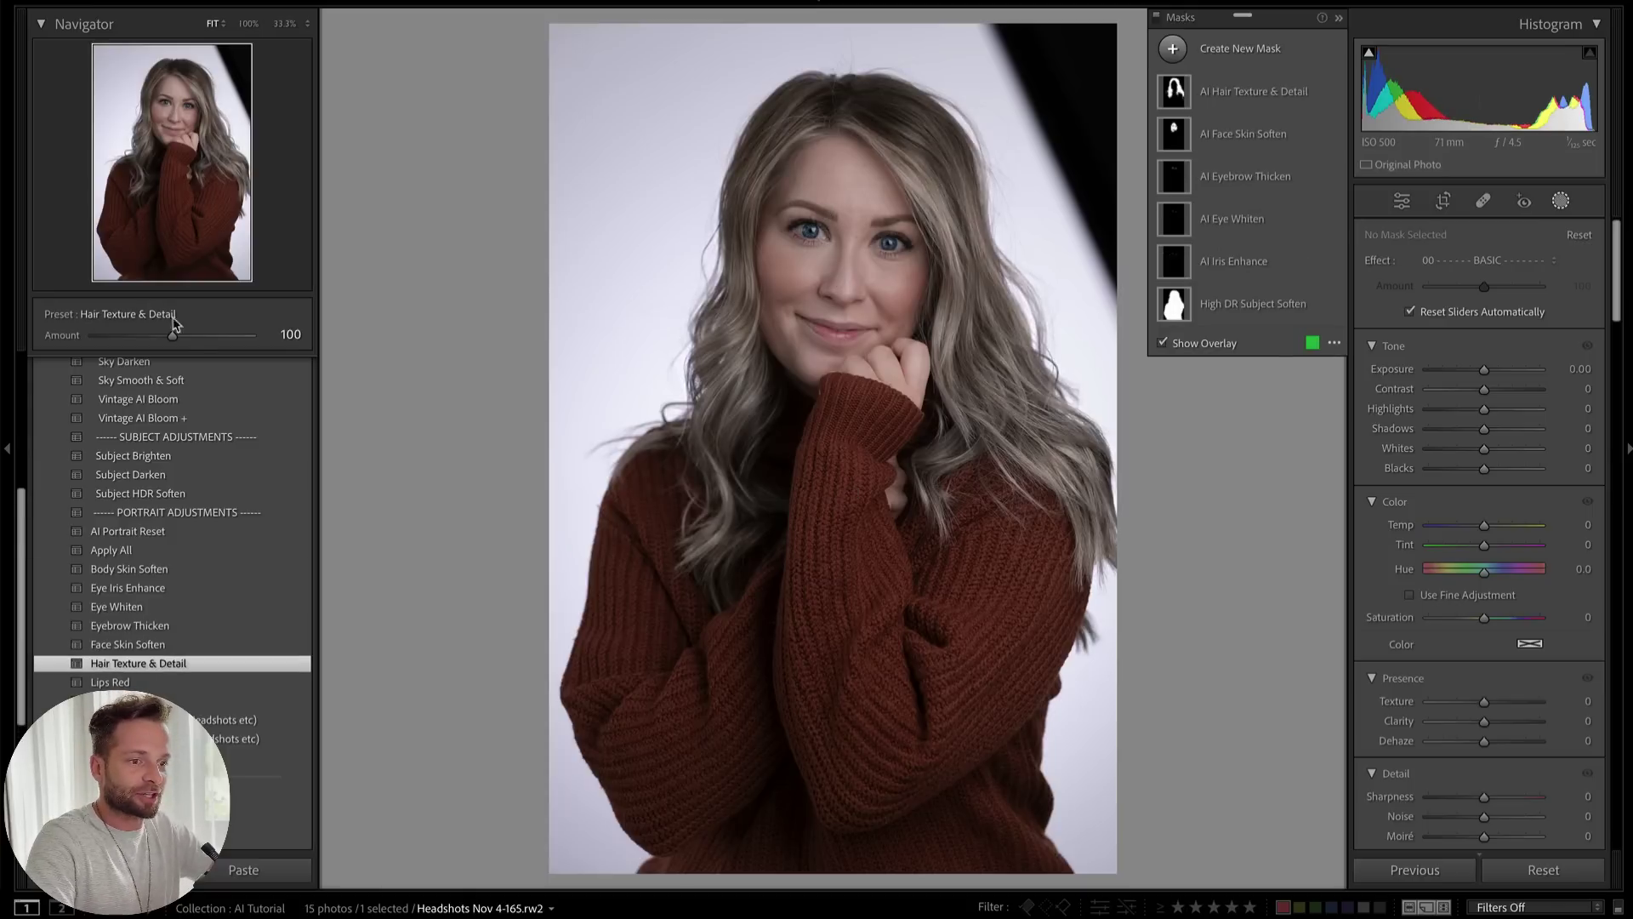
drag(172, 336, 230, 341)
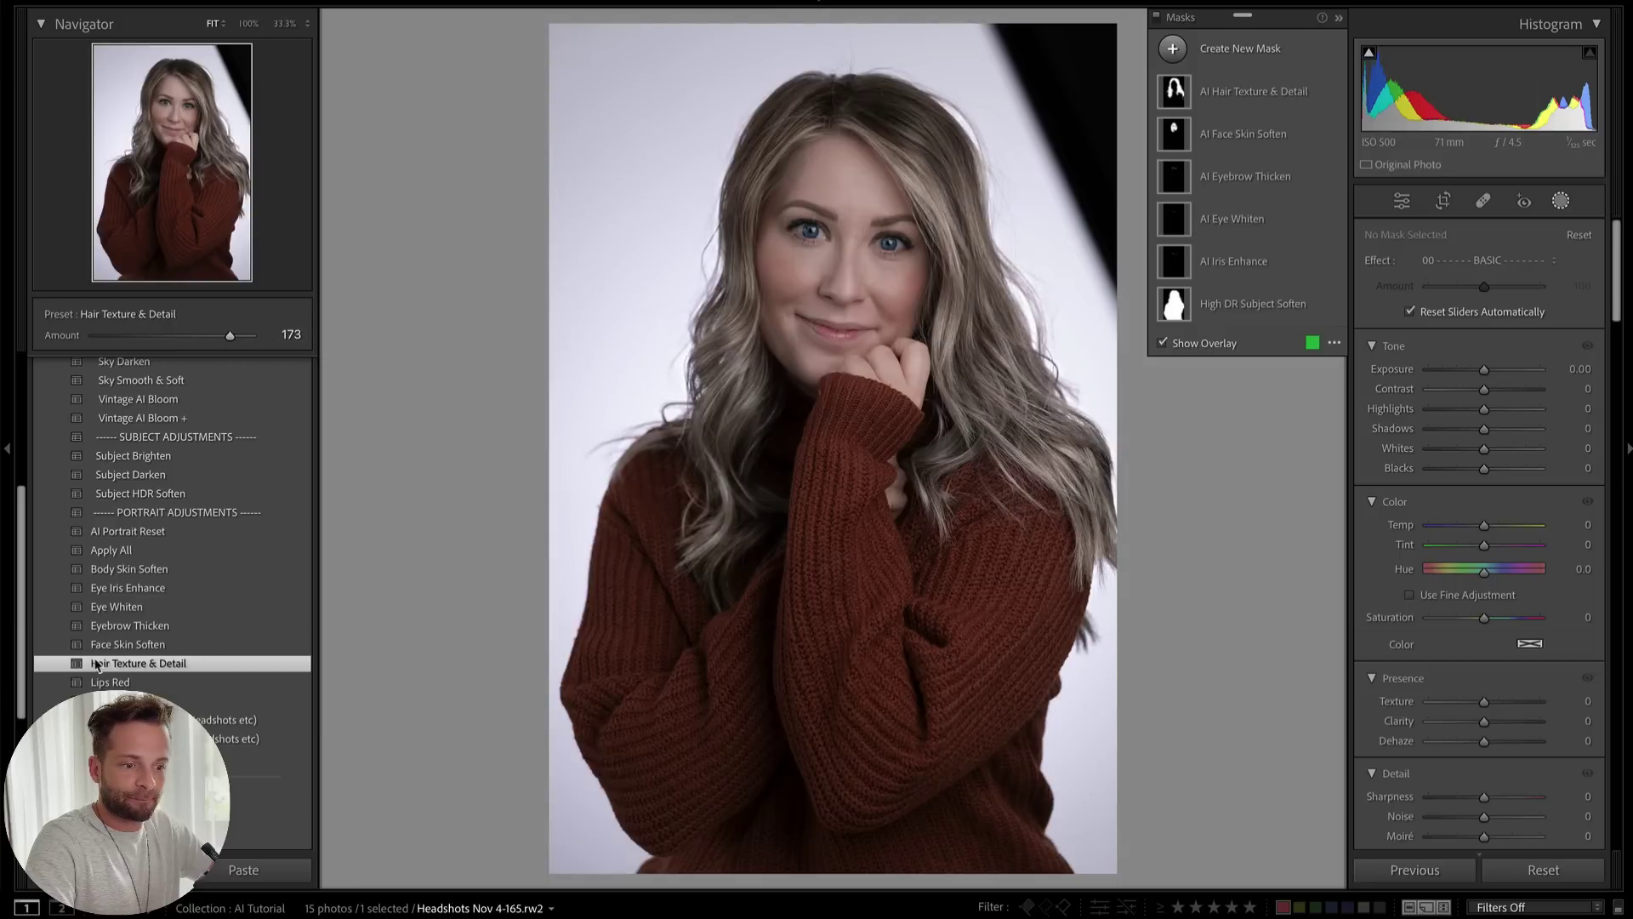
click(140, 683)
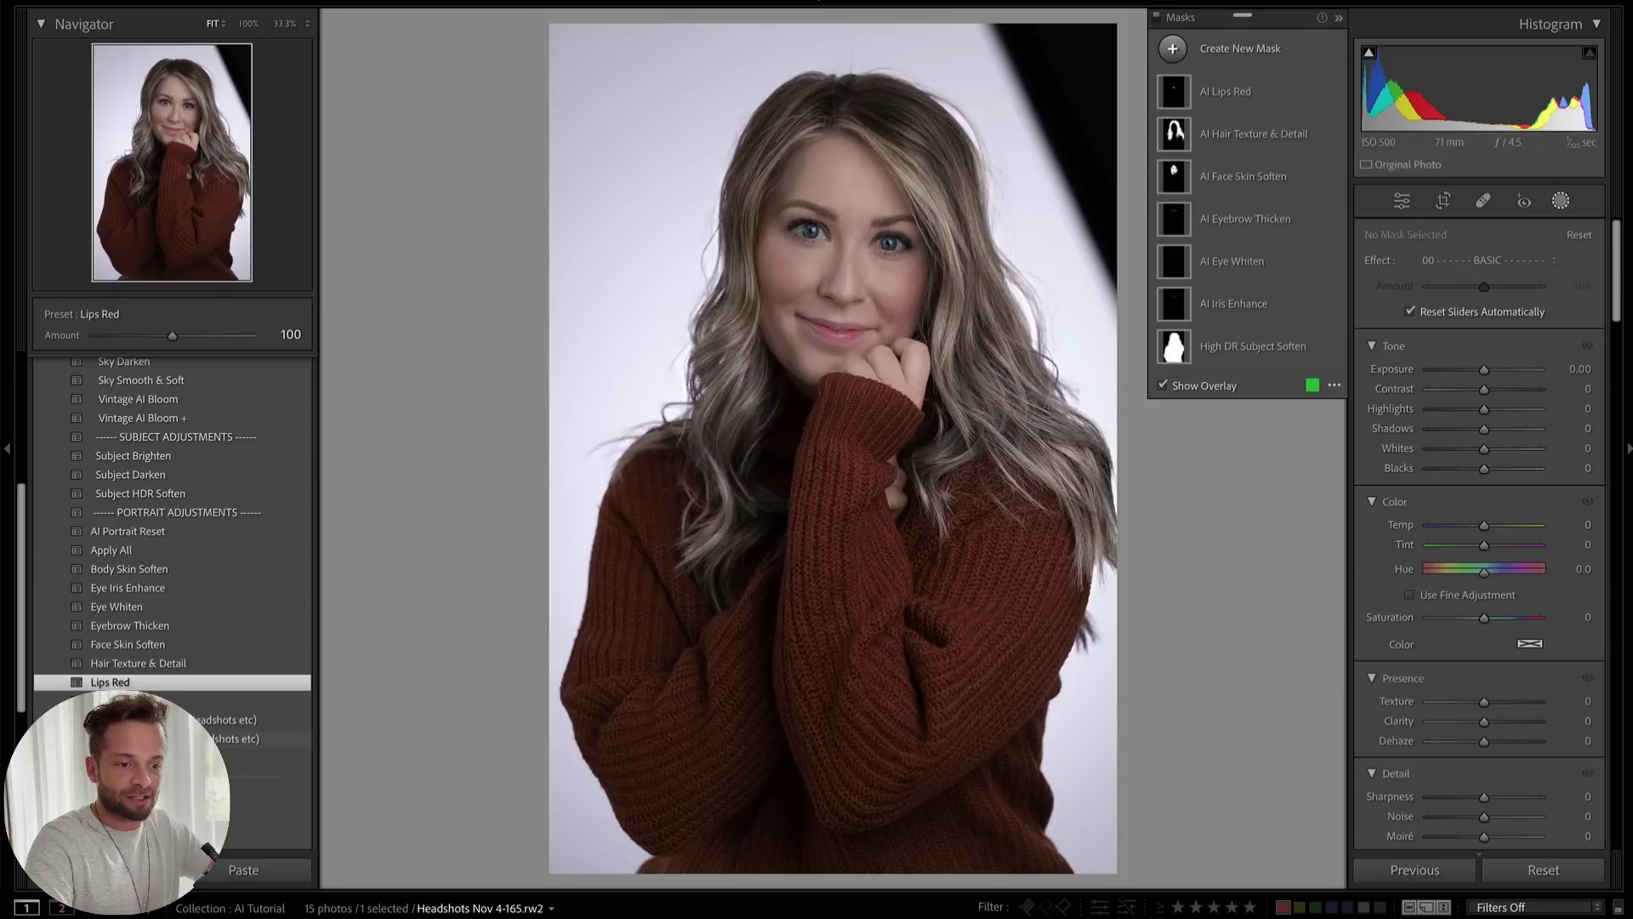
click(195, 738)
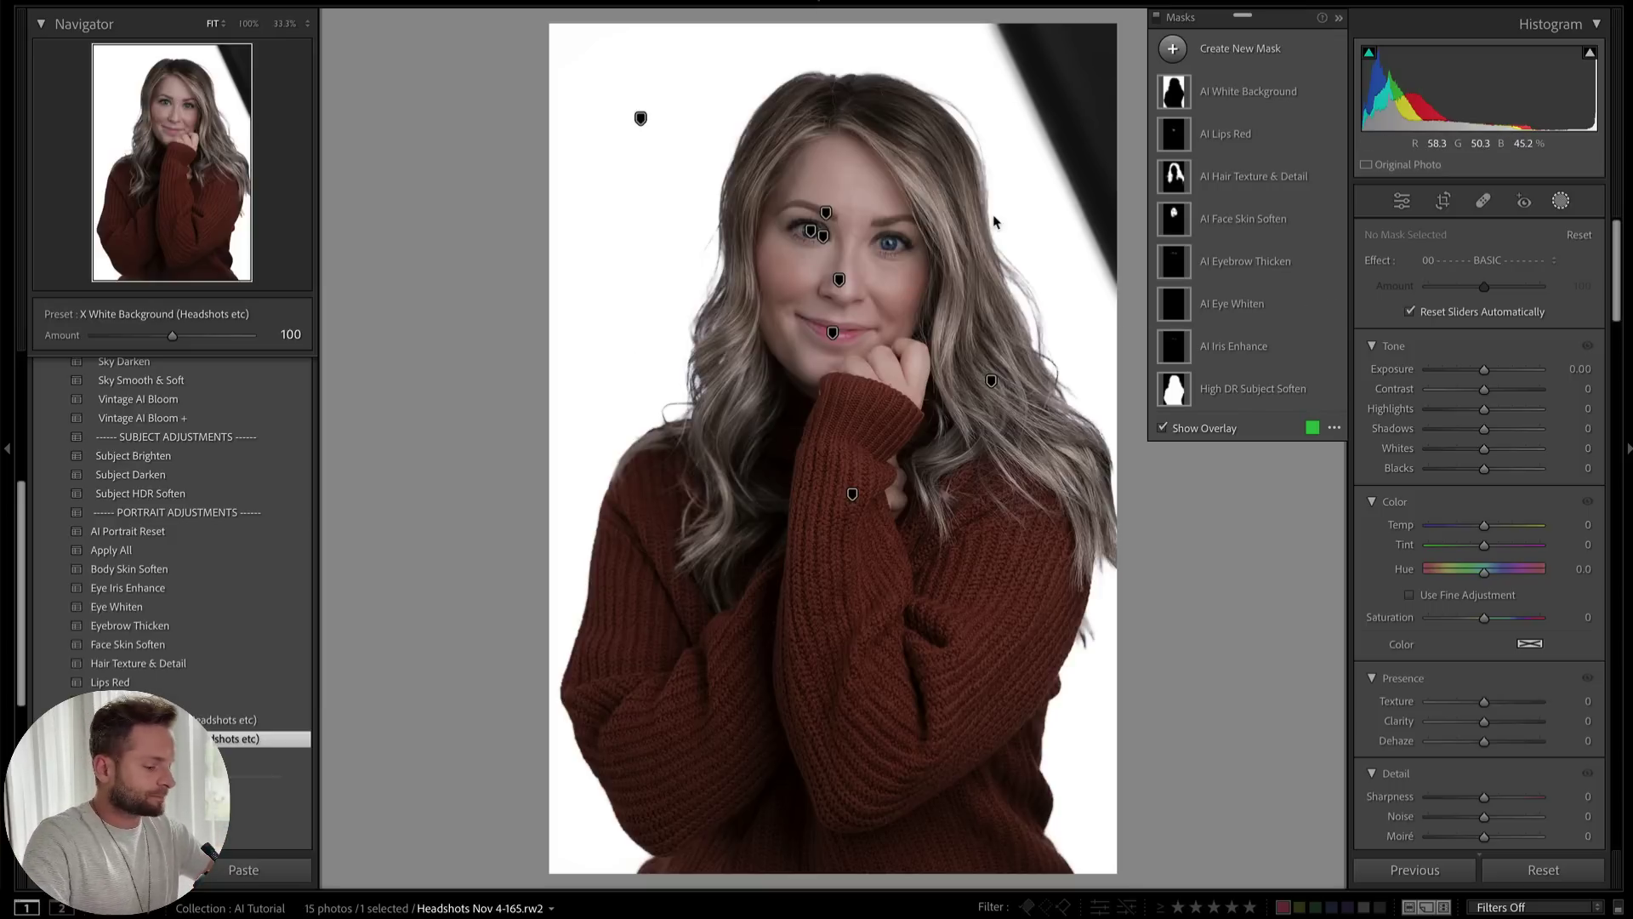
Set the headshot's global Contrast to +46 and Exposure to +0.20
key(Return)
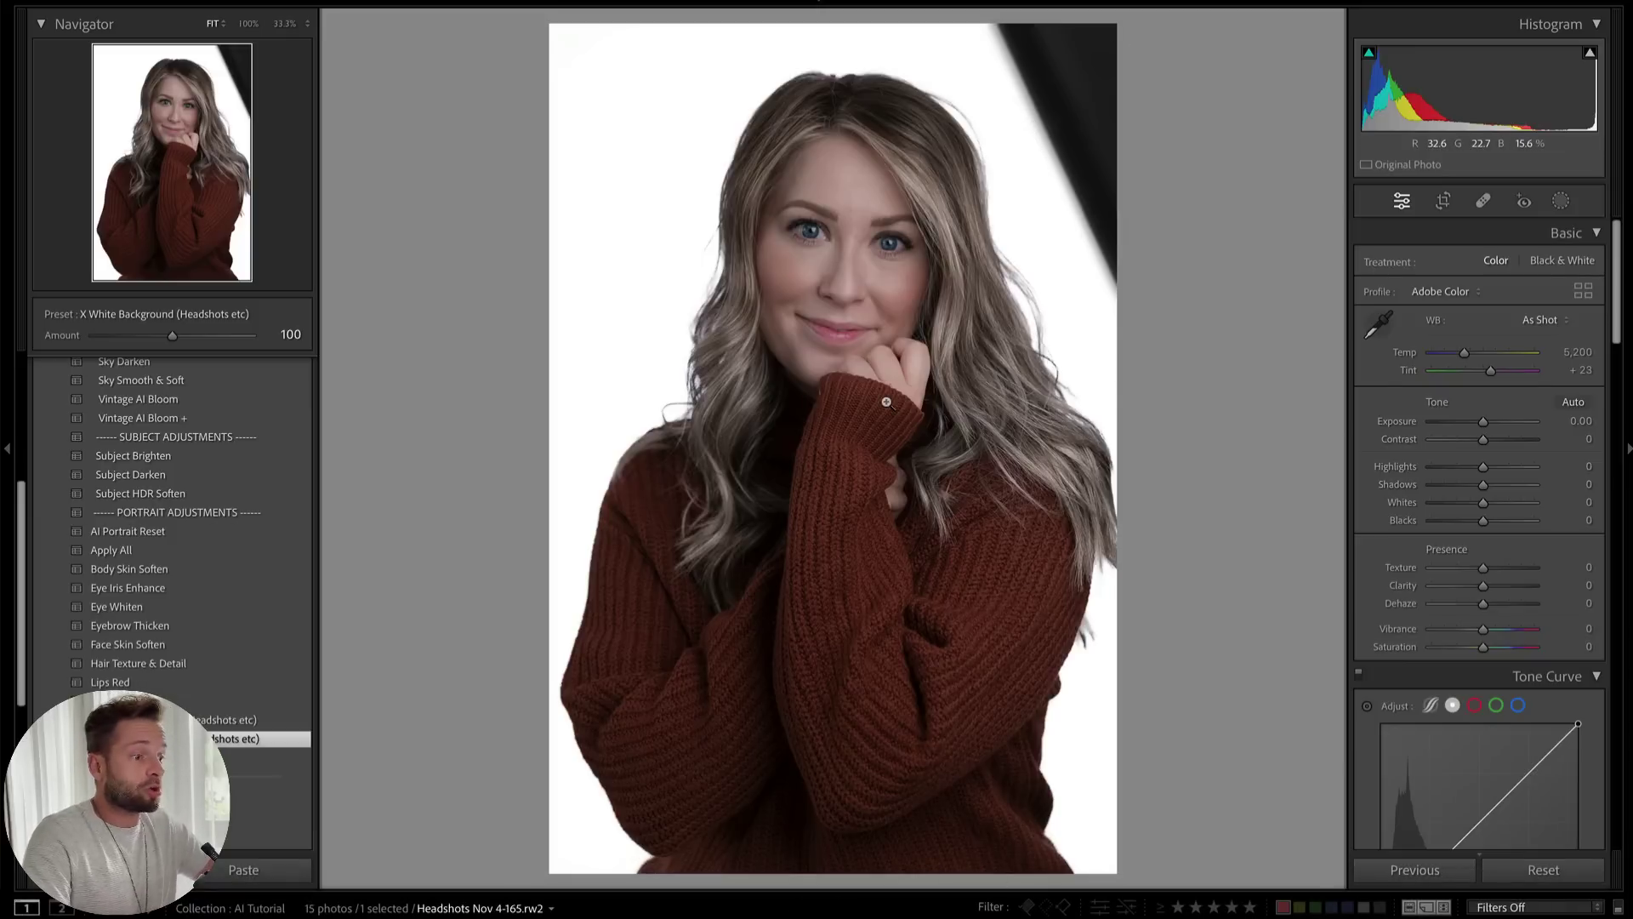
click(1495, 441)
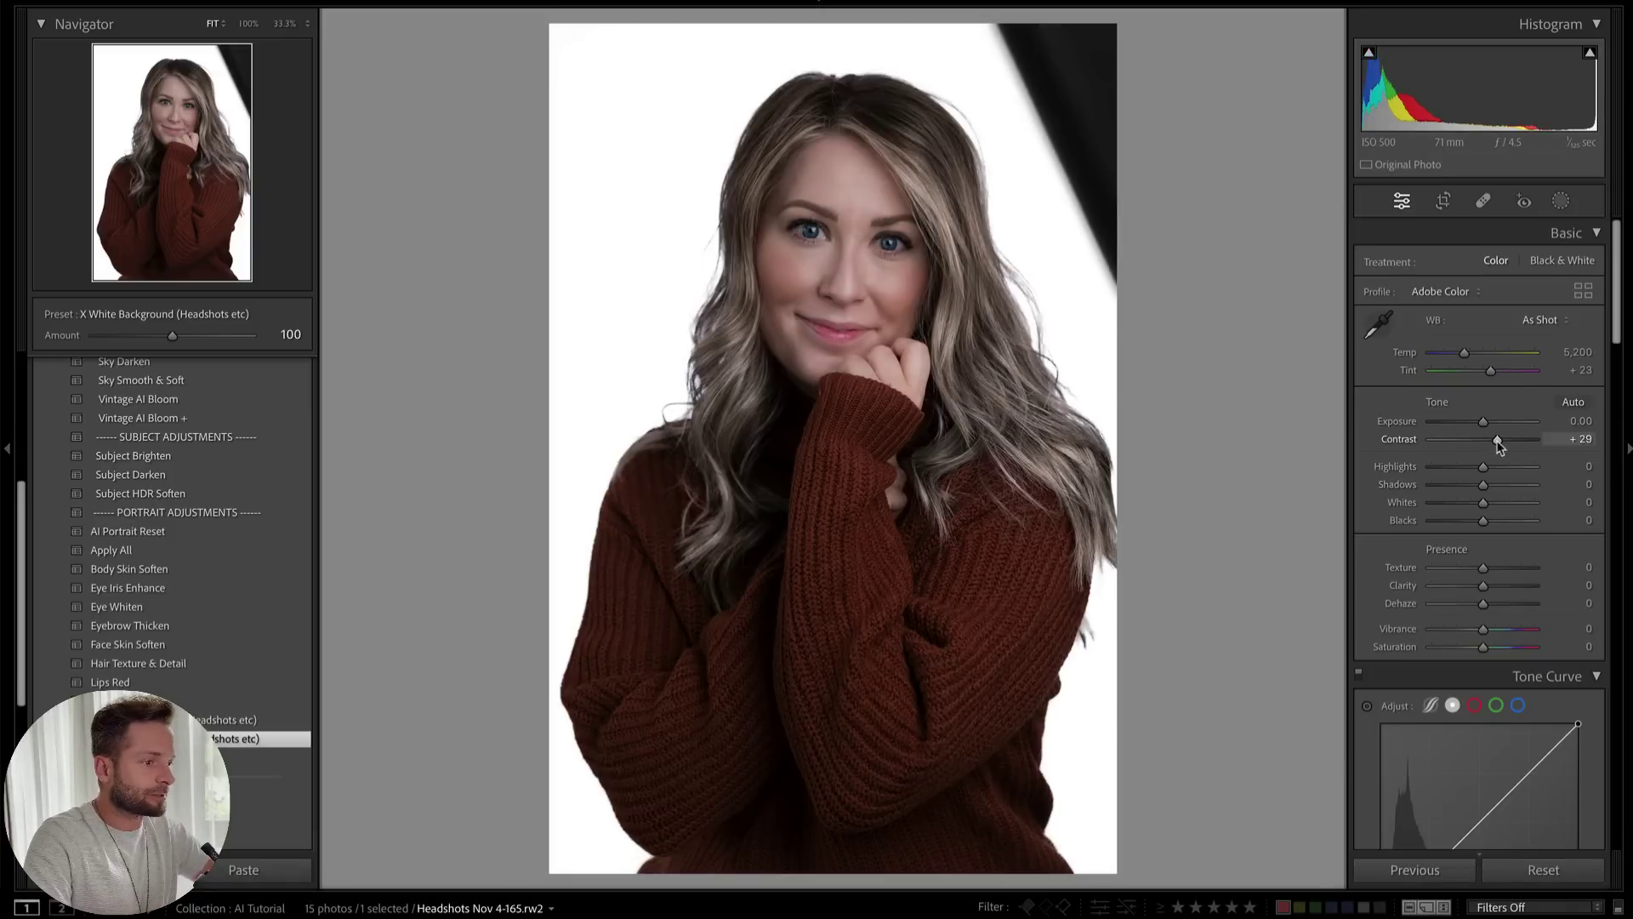
drag(1506, 443, 1511, 443)
key(equal)
key(equal)
key(equal)
key(minus)
key(minus)
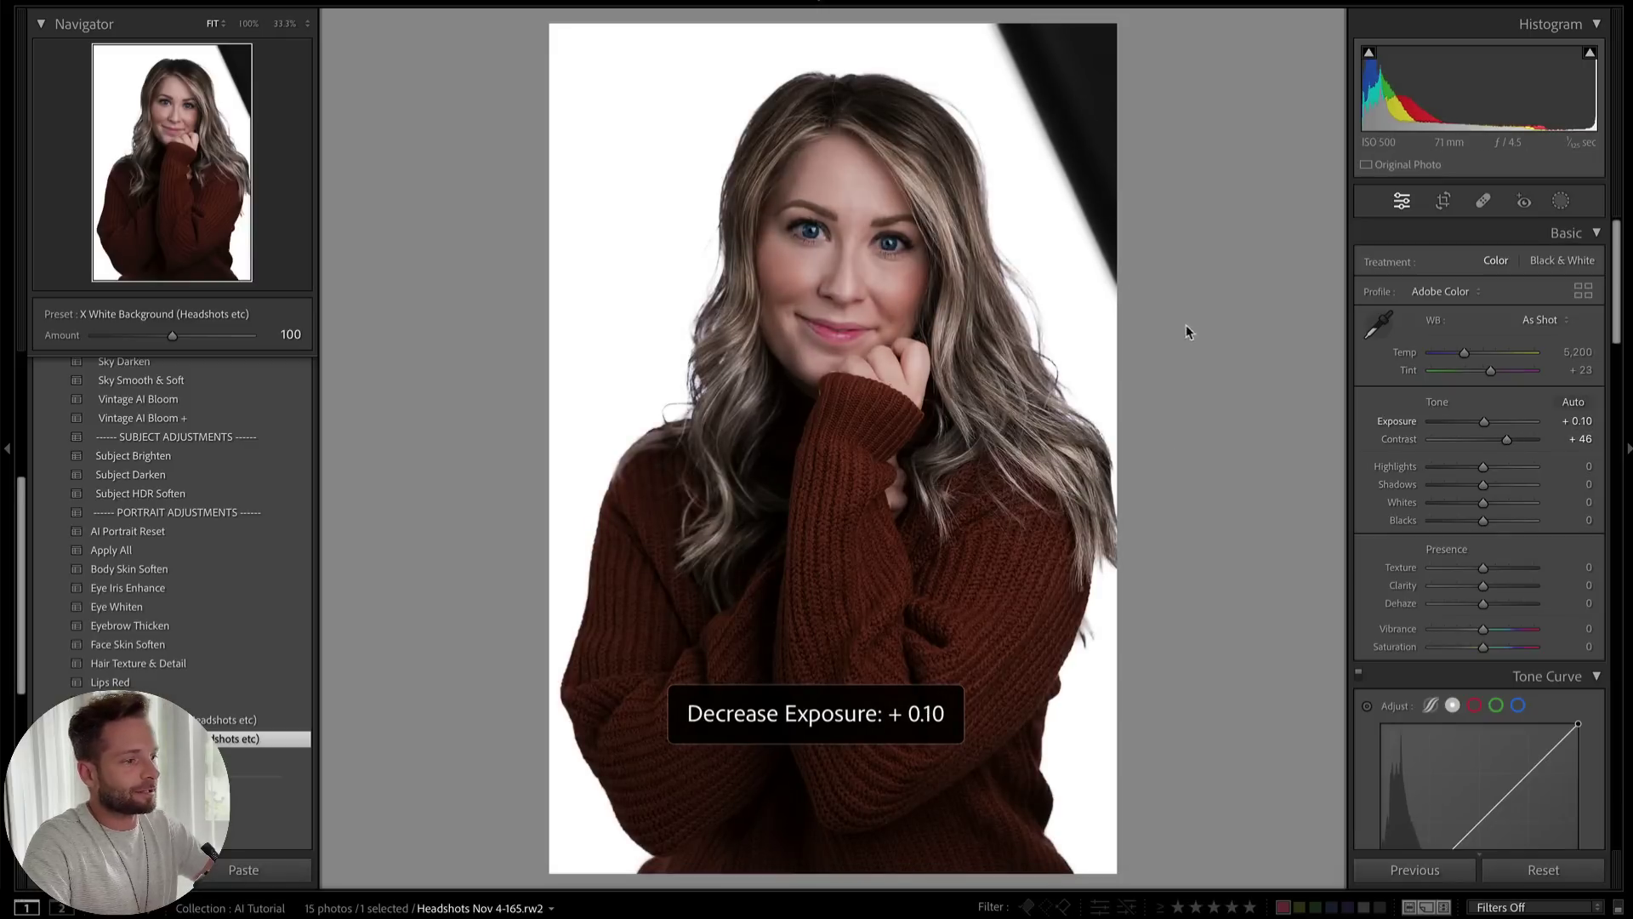
key(minus)
key(minus)
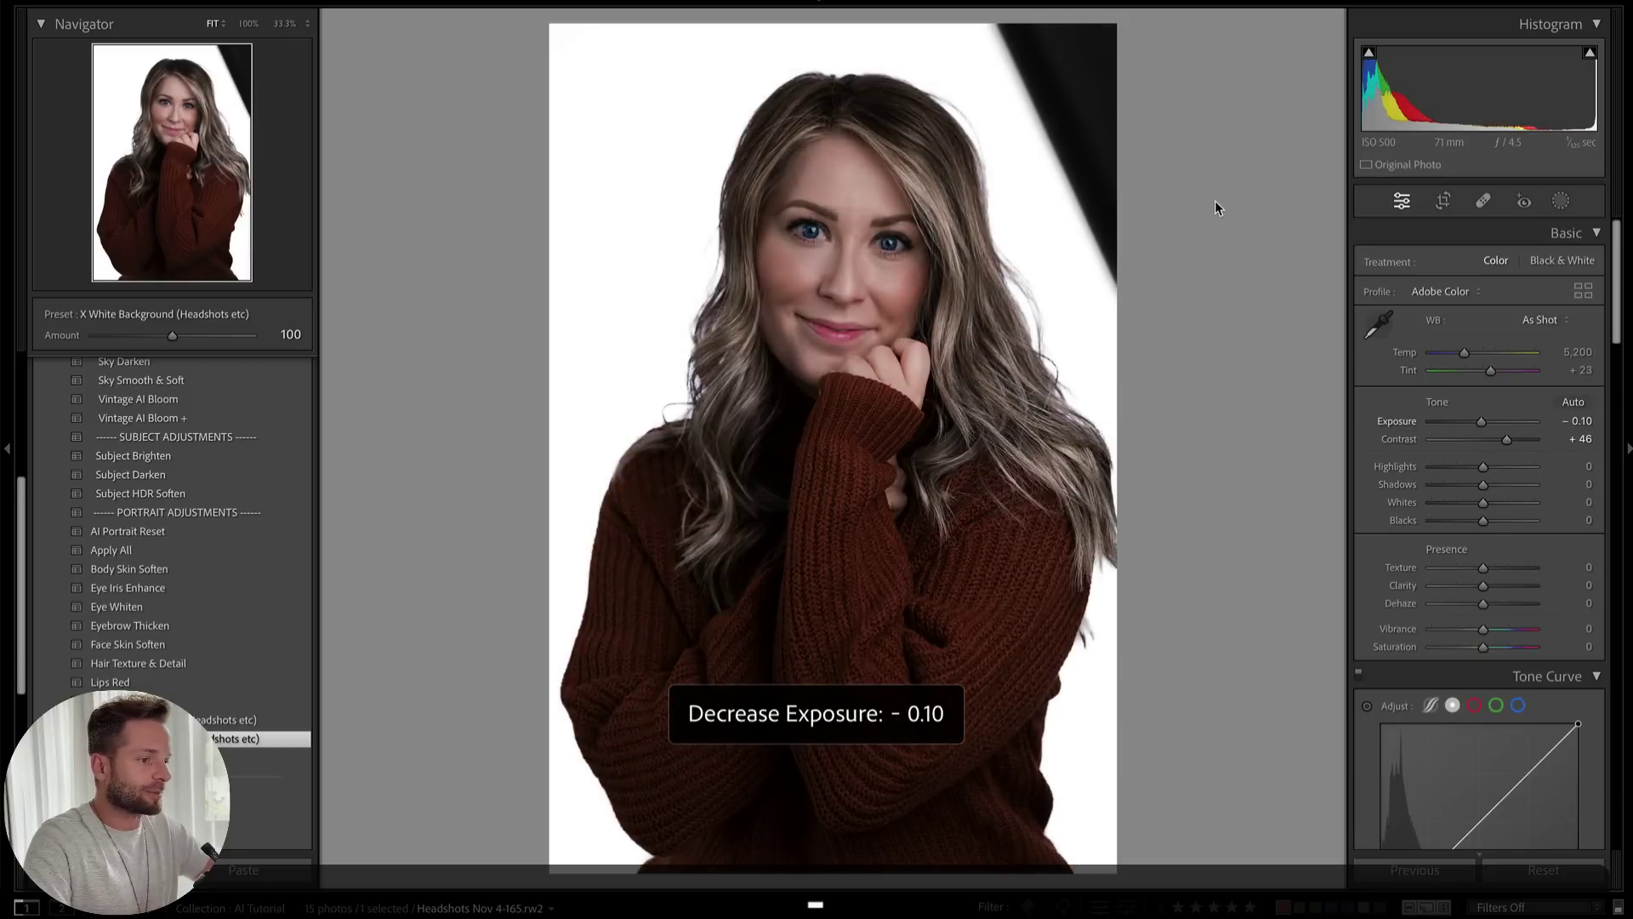
key(equal)
key(equal)
key(equal)
key(ctrl+minus)
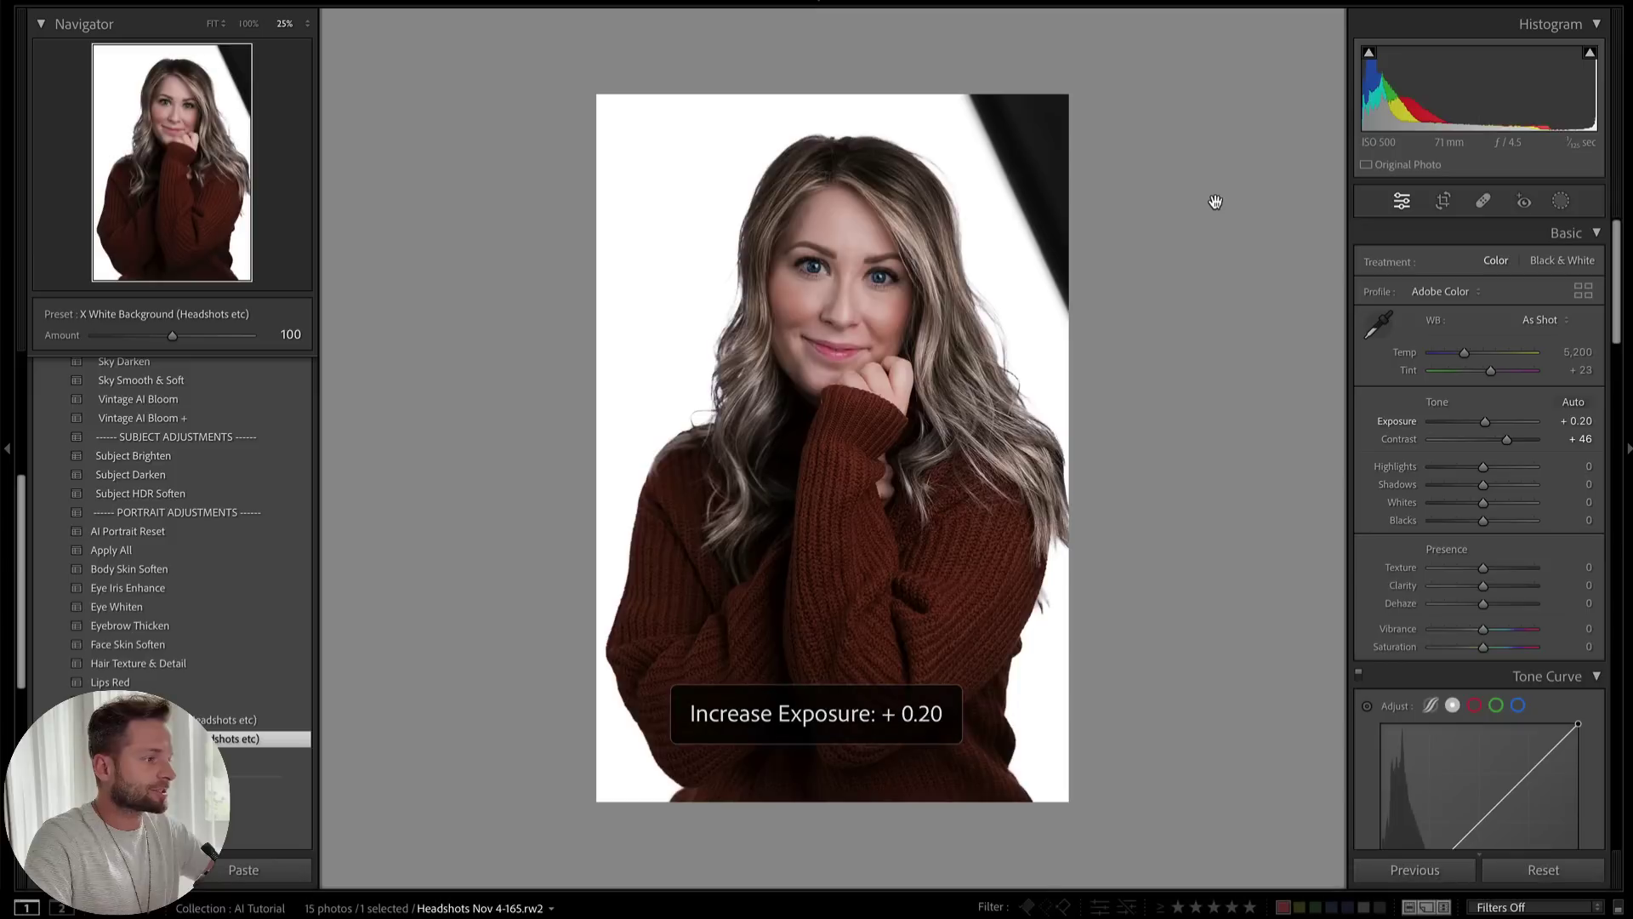
click(1486, 202)
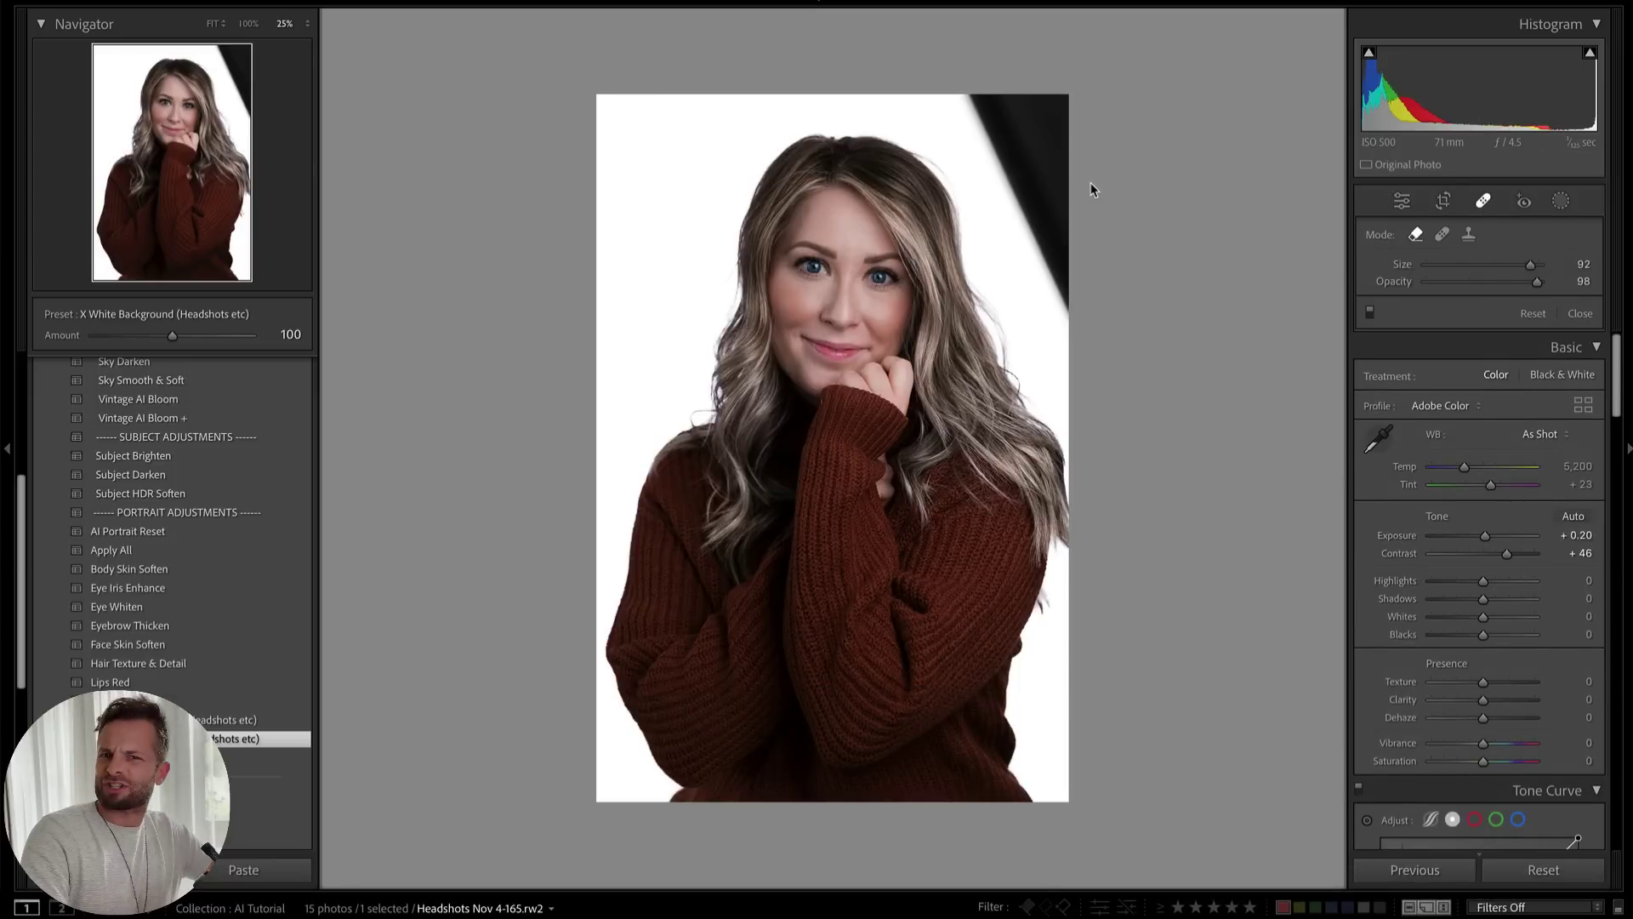
Try a content-aware Remove spot over the dark top-right corner, then discard it
click(1469, 237)
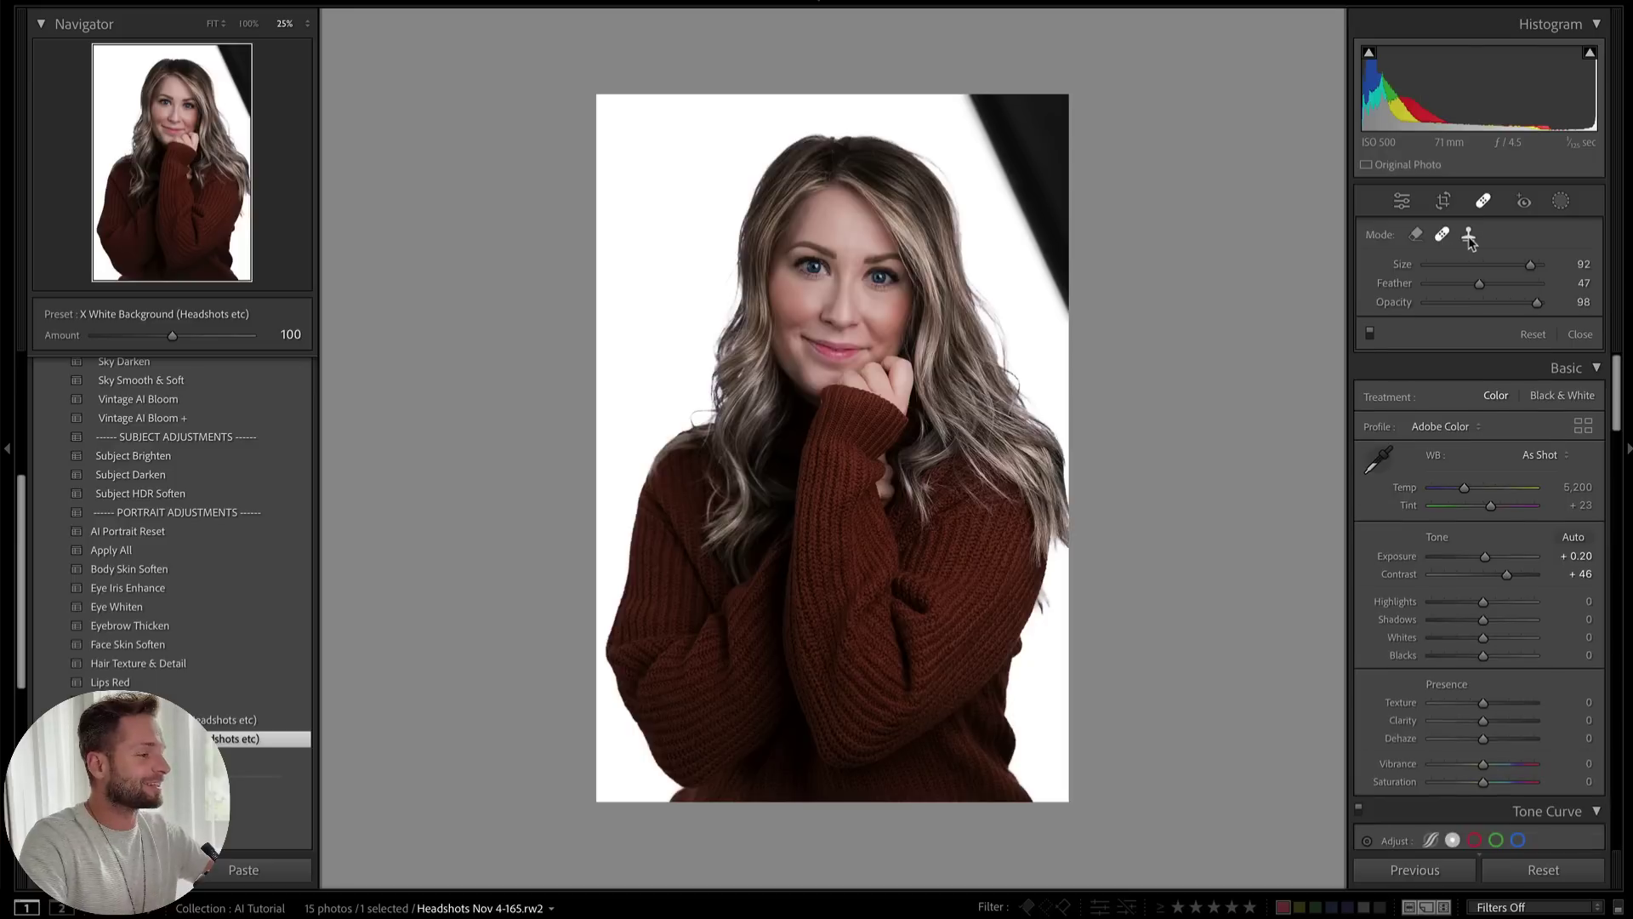
click(1416, 237)
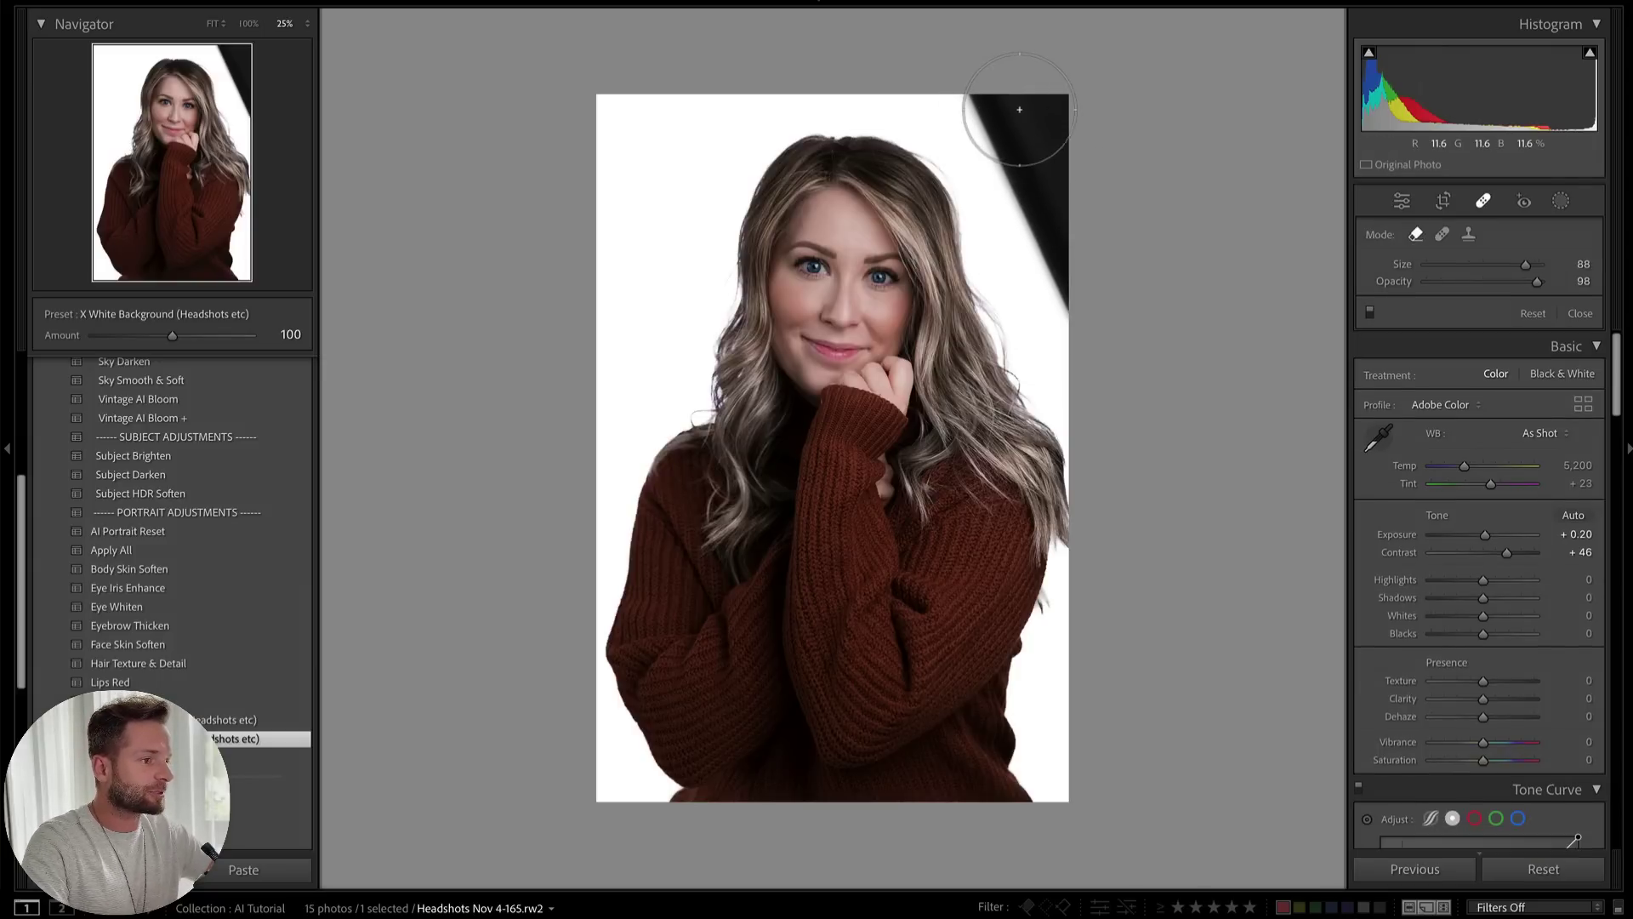
drag(1019, 109, 1052, 145)
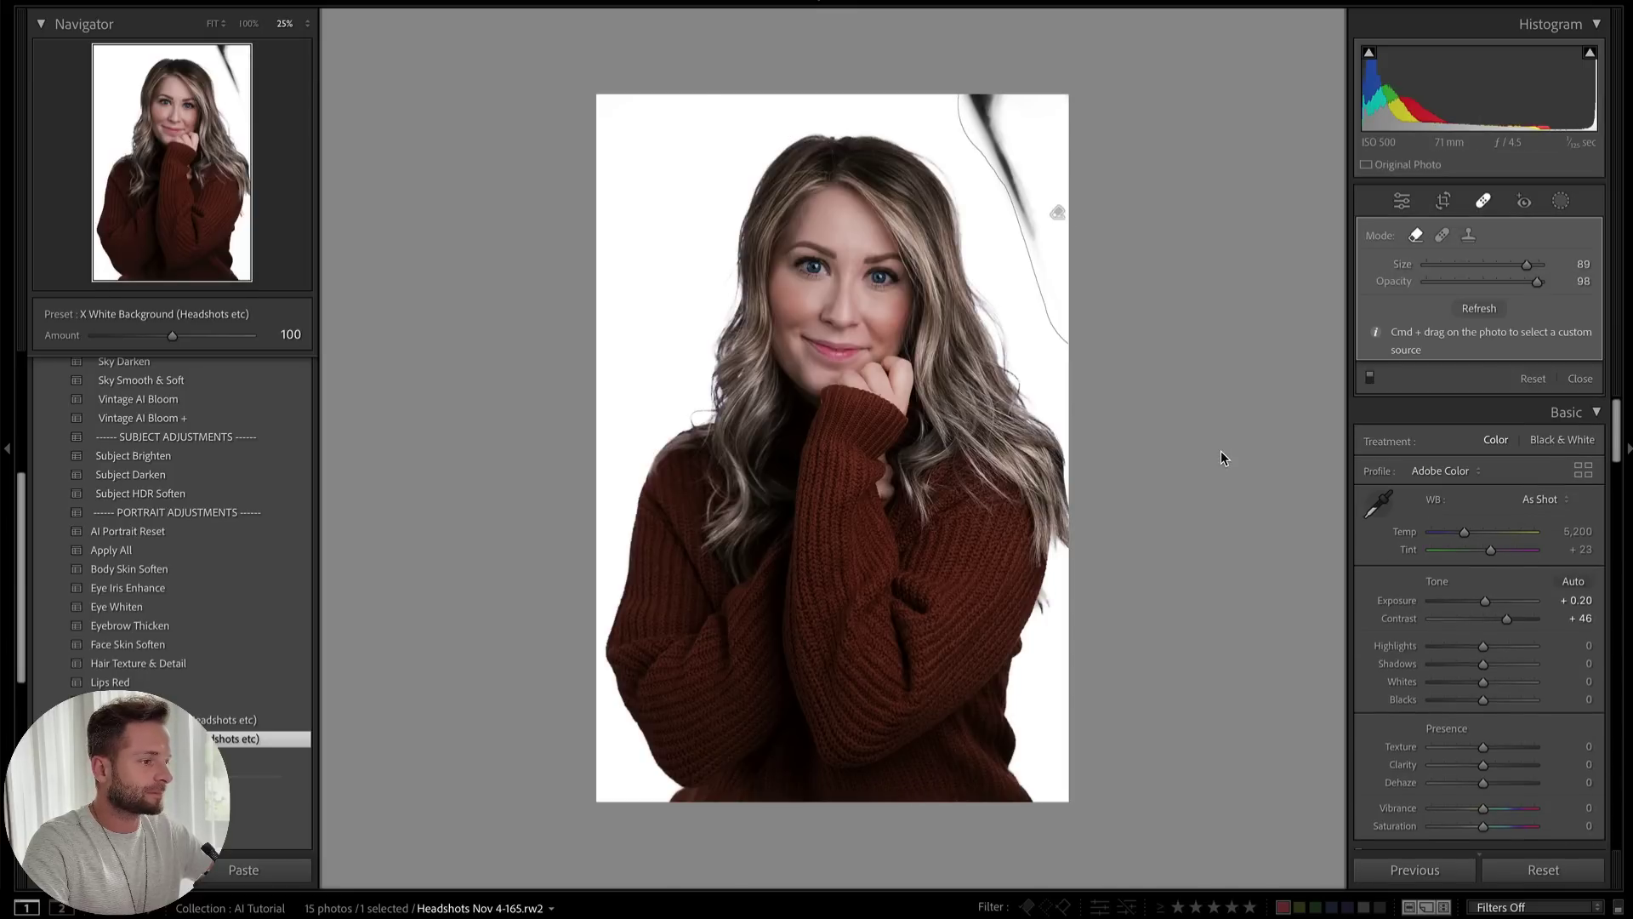
drag(1012, 140, 992, 130)
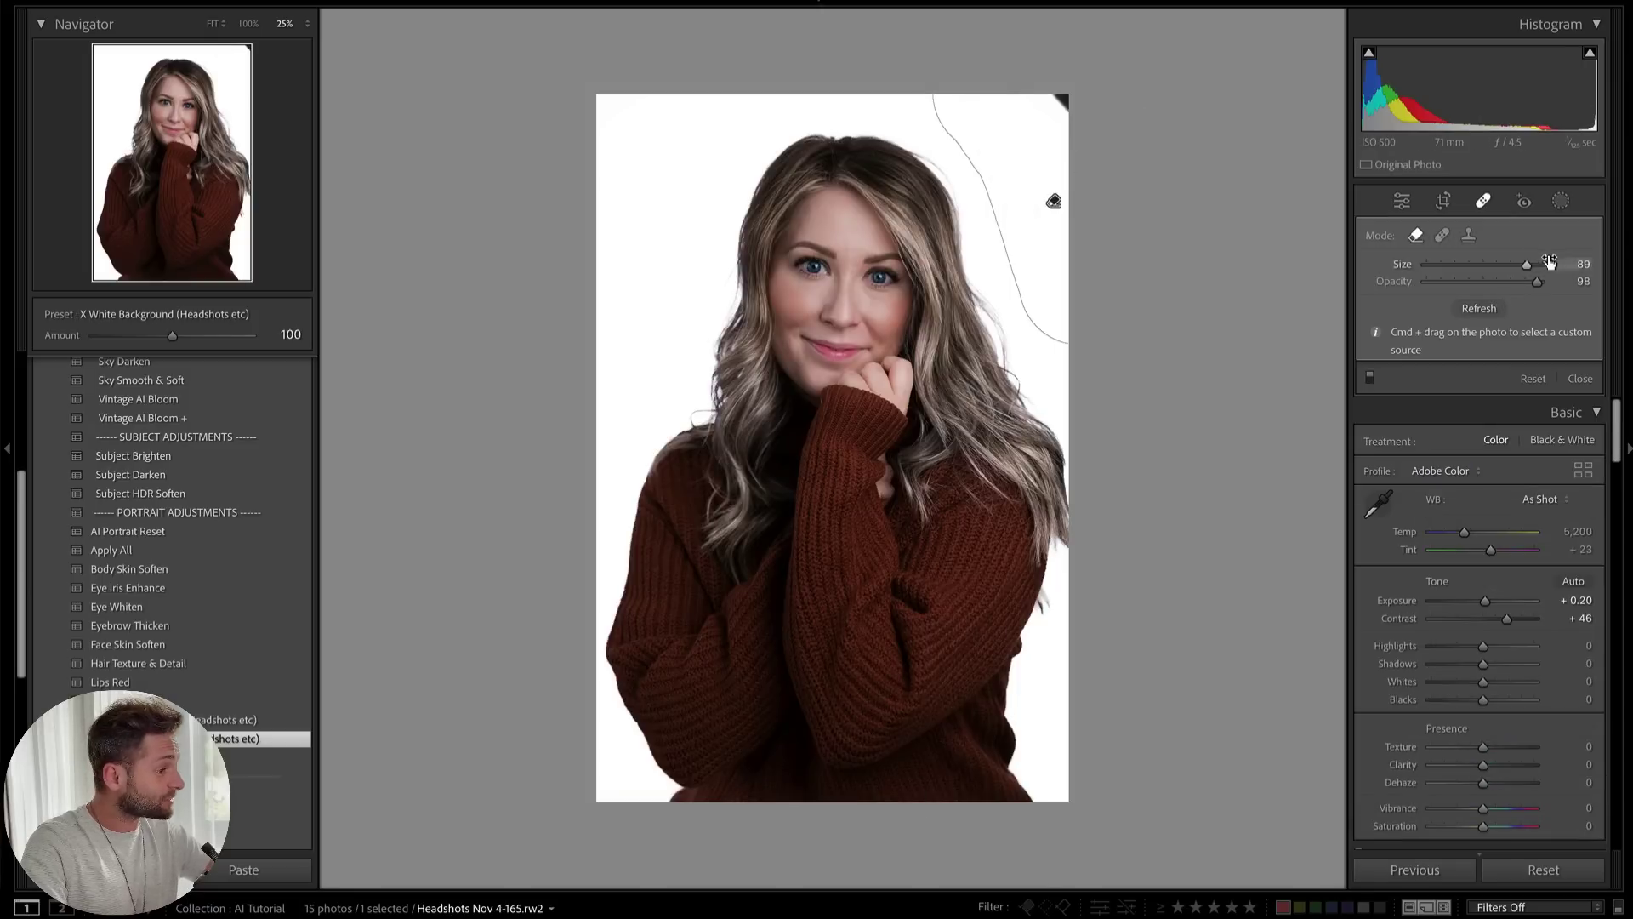
click(1481, 312)
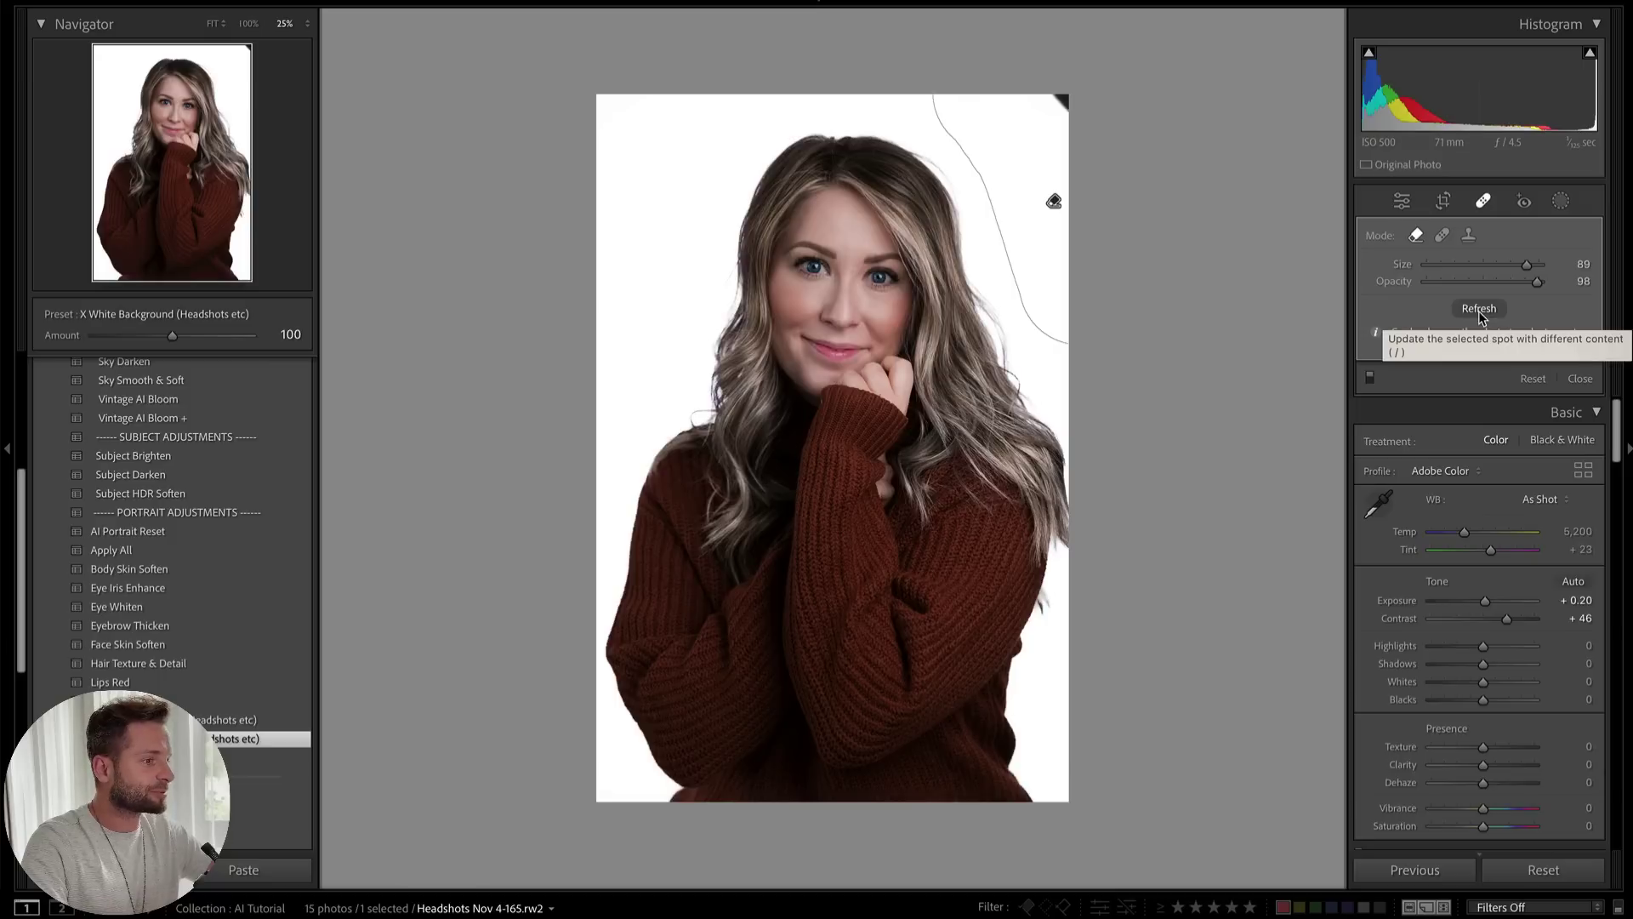
click(1048, 115)
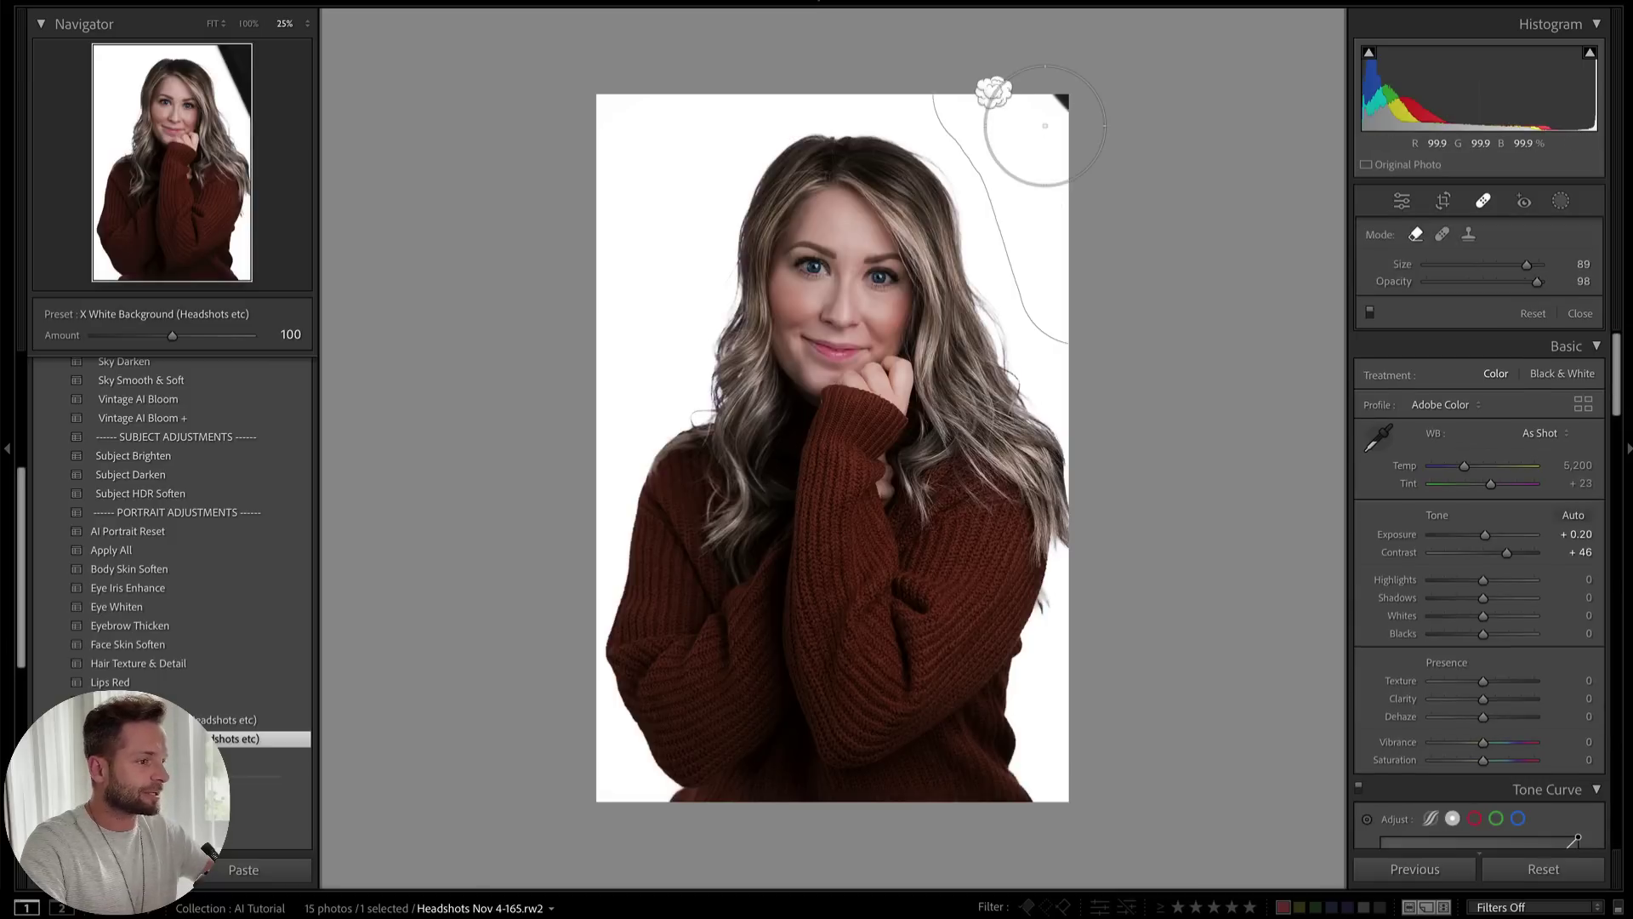
Repaint a larger removal stroke into the corner, regenerate until clean, and commit
scroll(1058, 109, up, 3)
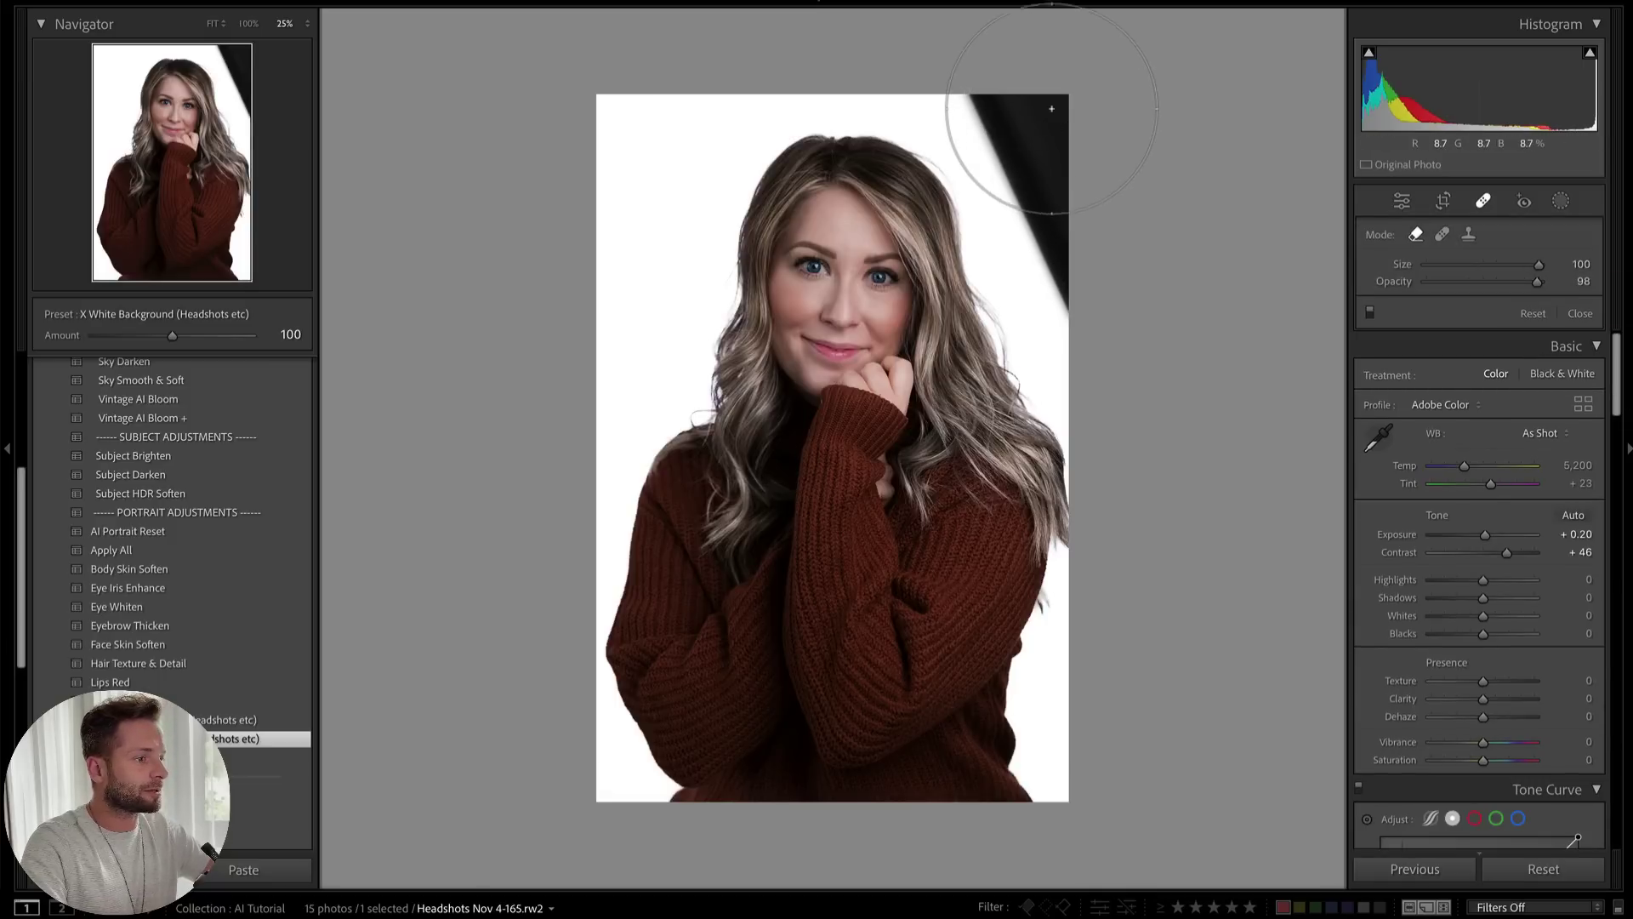
click(1058, 109)
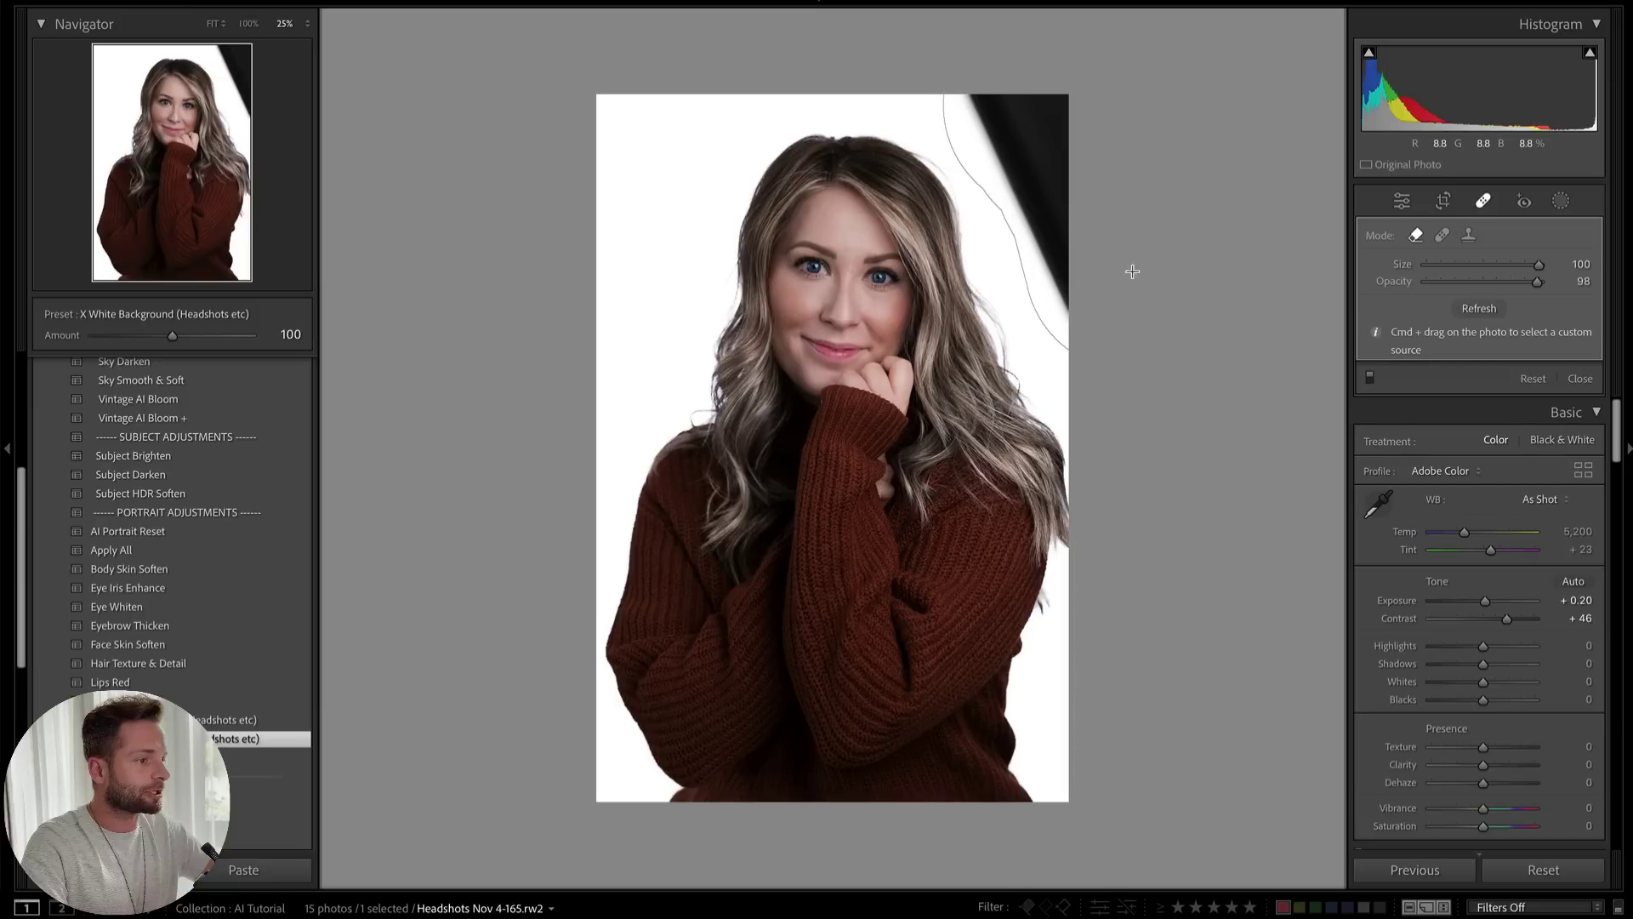
click(1478, 308)
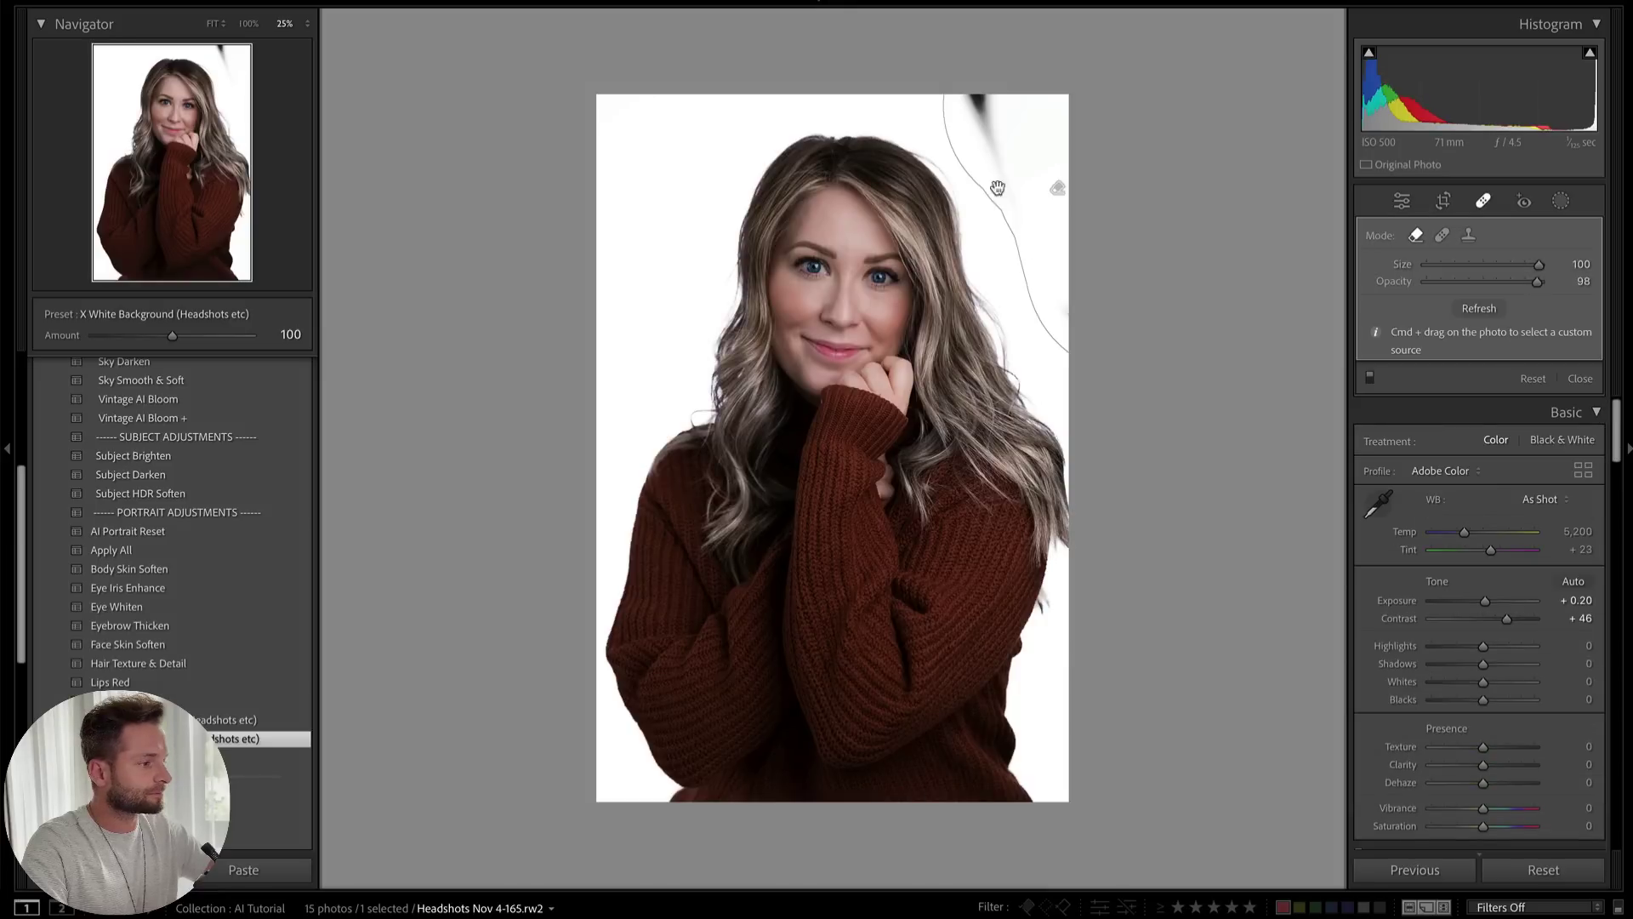
click(1493, 310)
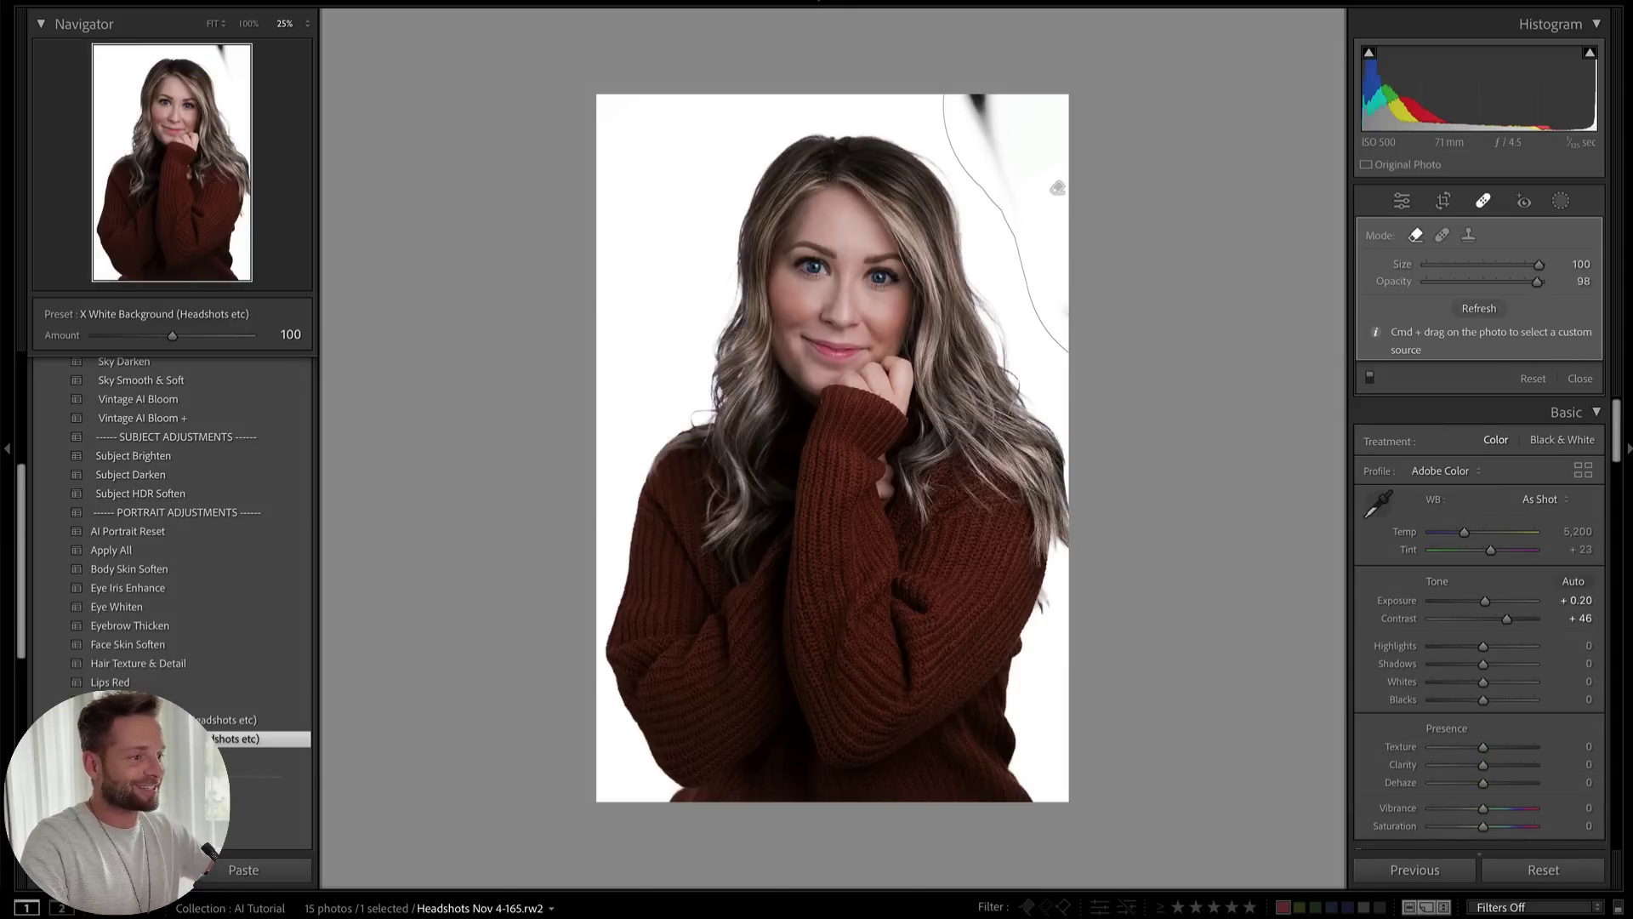
mouse_move(1097, 102)
mouse_down()
mouse_move(1028, 131)
mouse_move(1011, 111)
mouse_up()
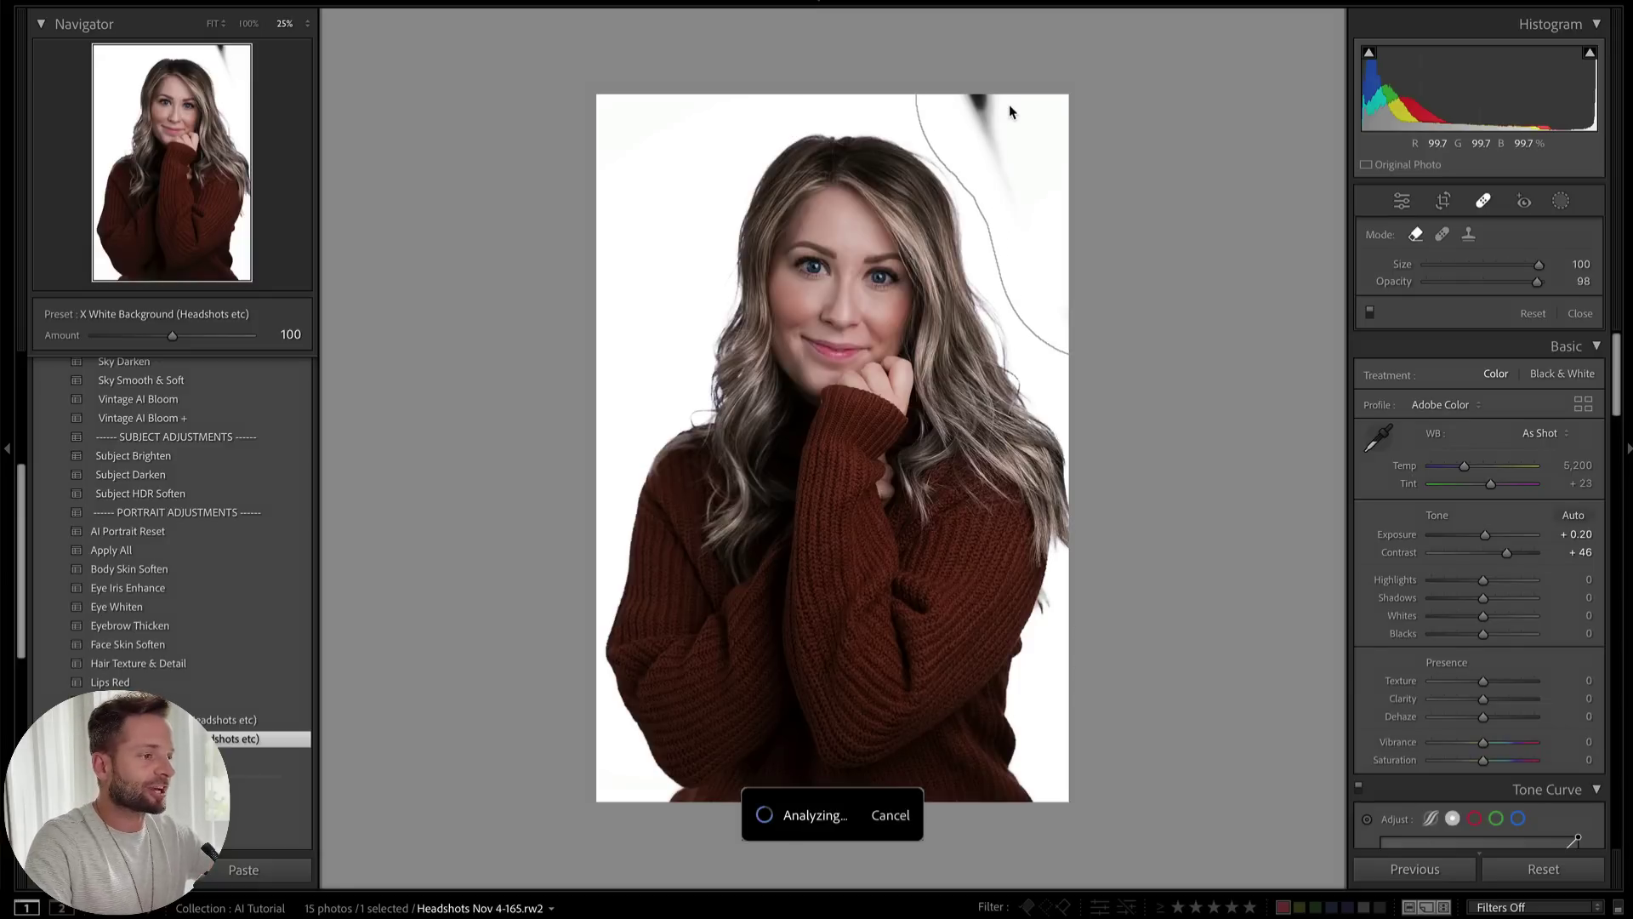
key(Return)
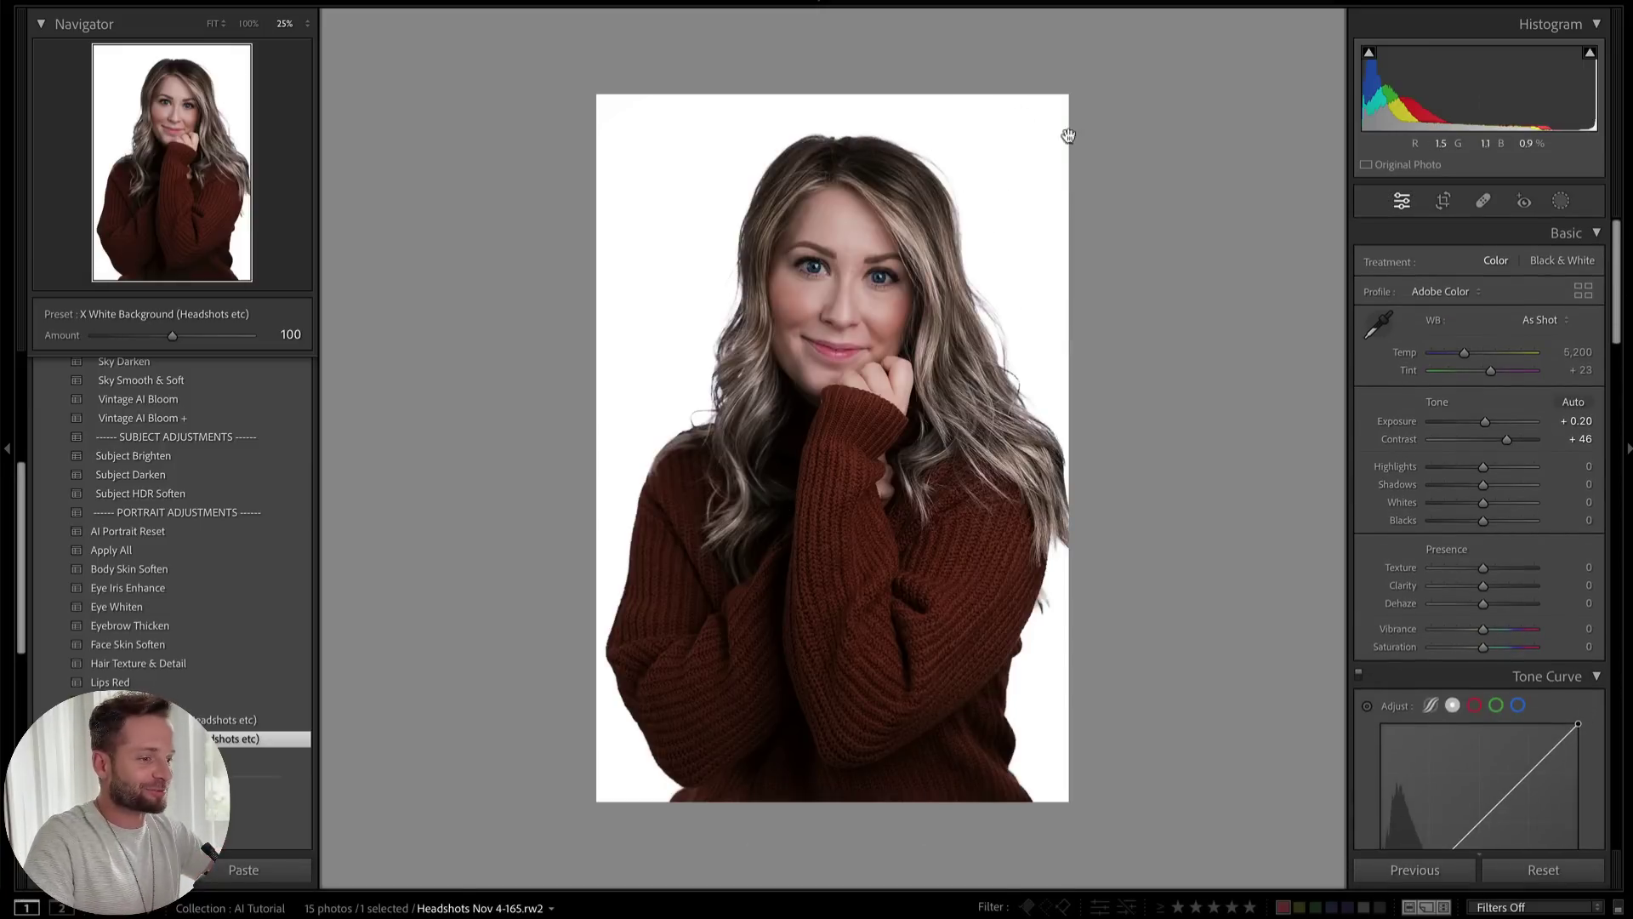
key(Right)
Apply the SE 001+ preset to the red-haired portrait
key(Left)
key(Left)
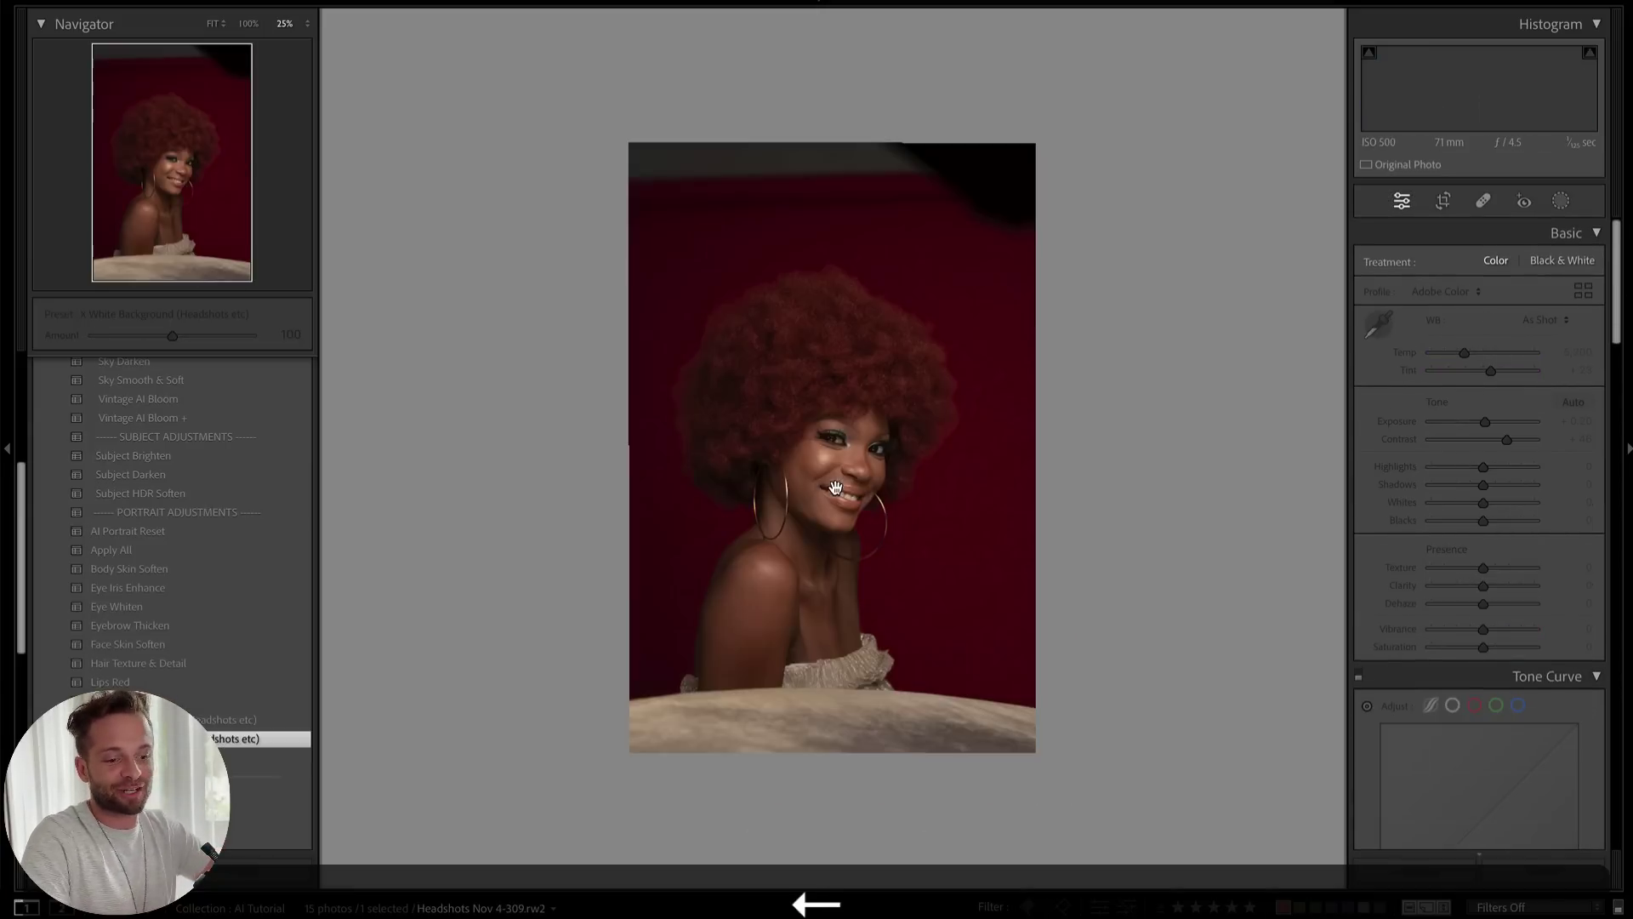
key(super+shift+v)
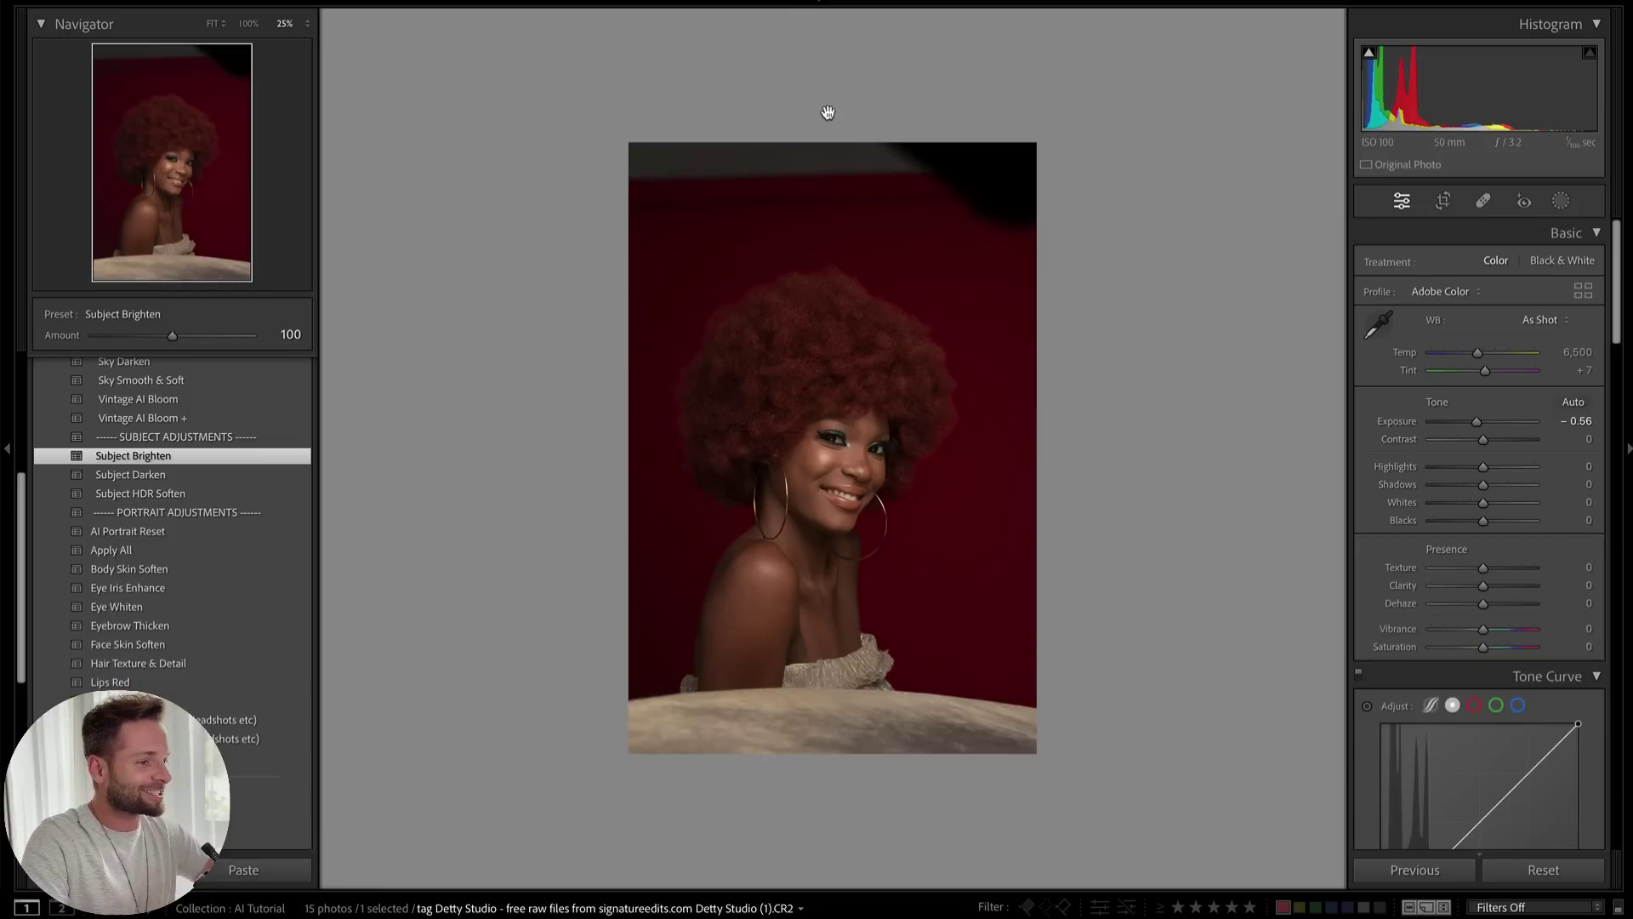
scroll(191, 575, up, 6)
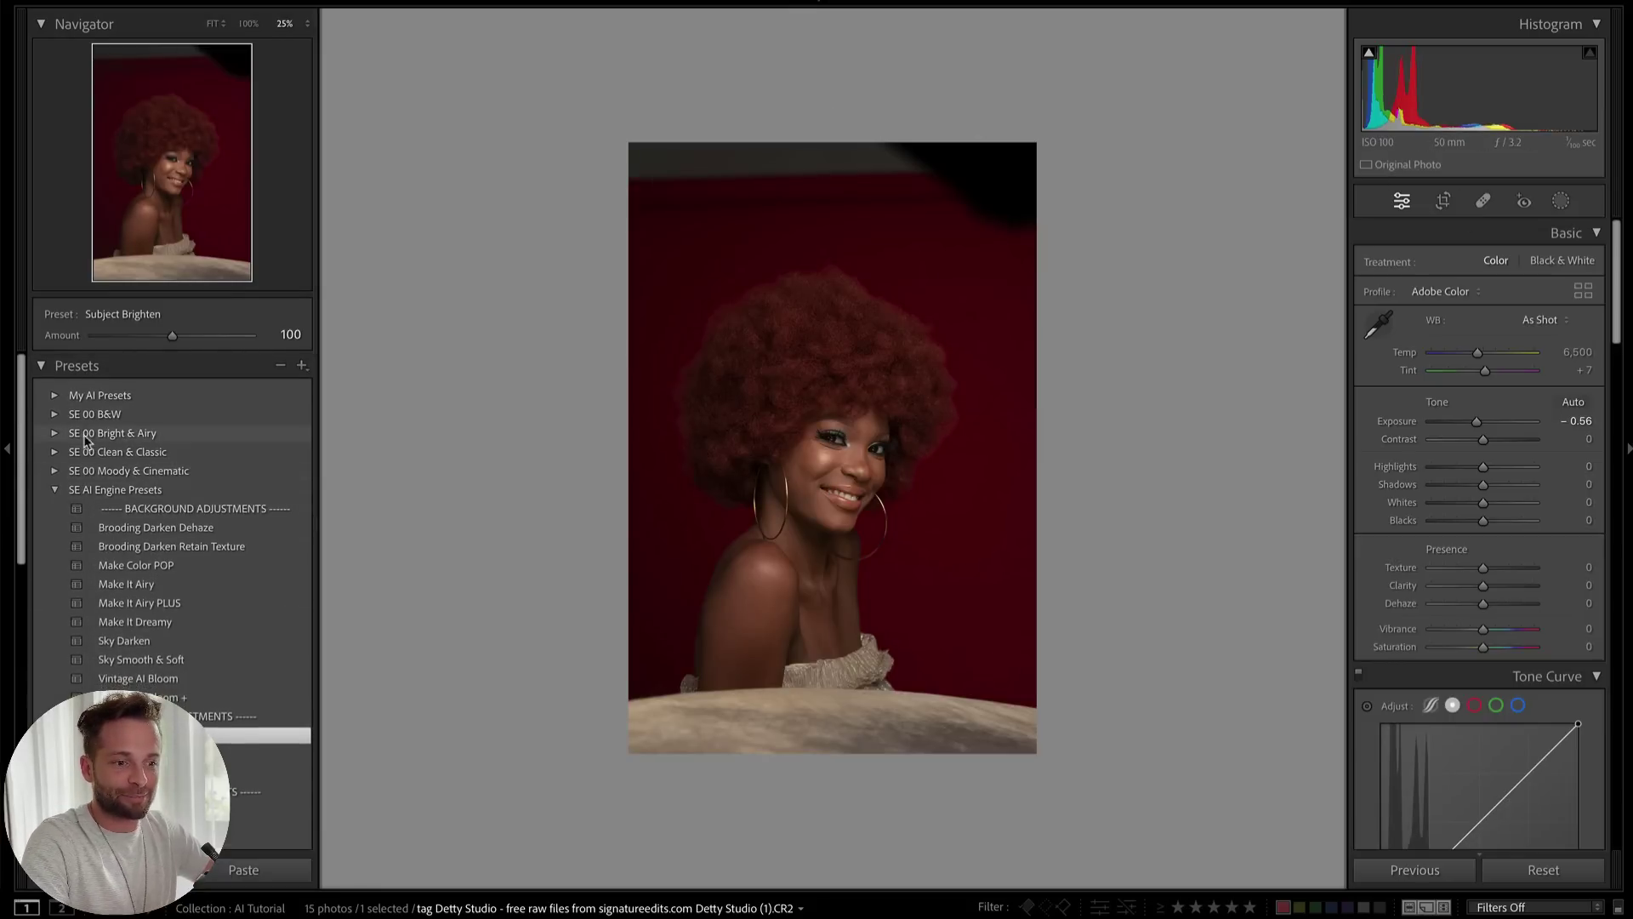
click(53, 453)
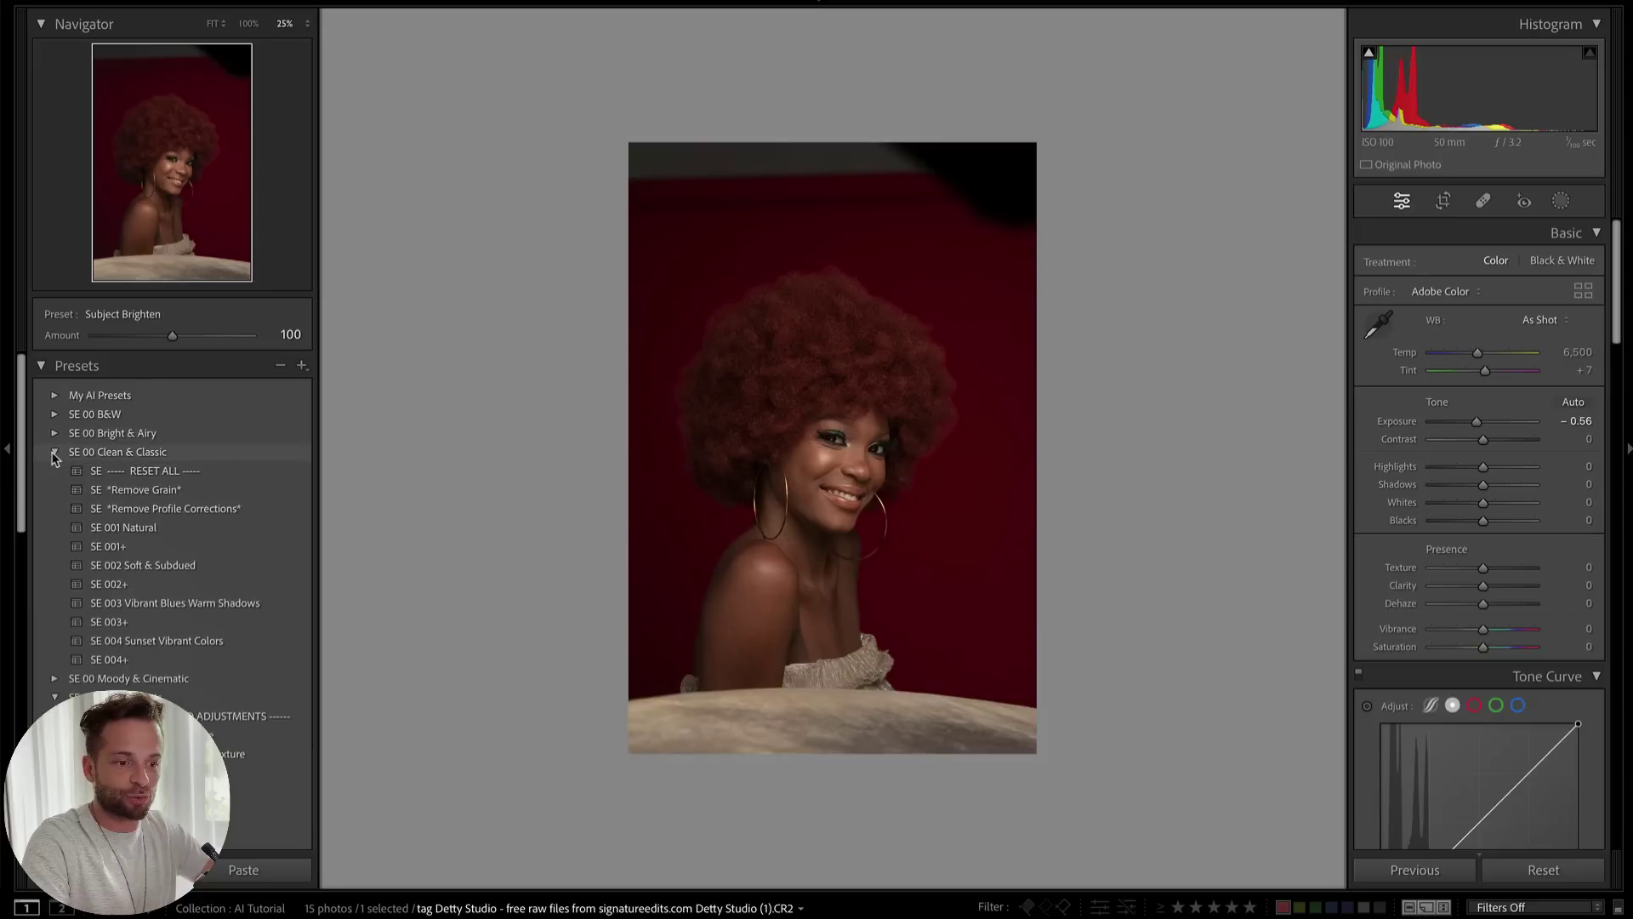
click(148, 547)
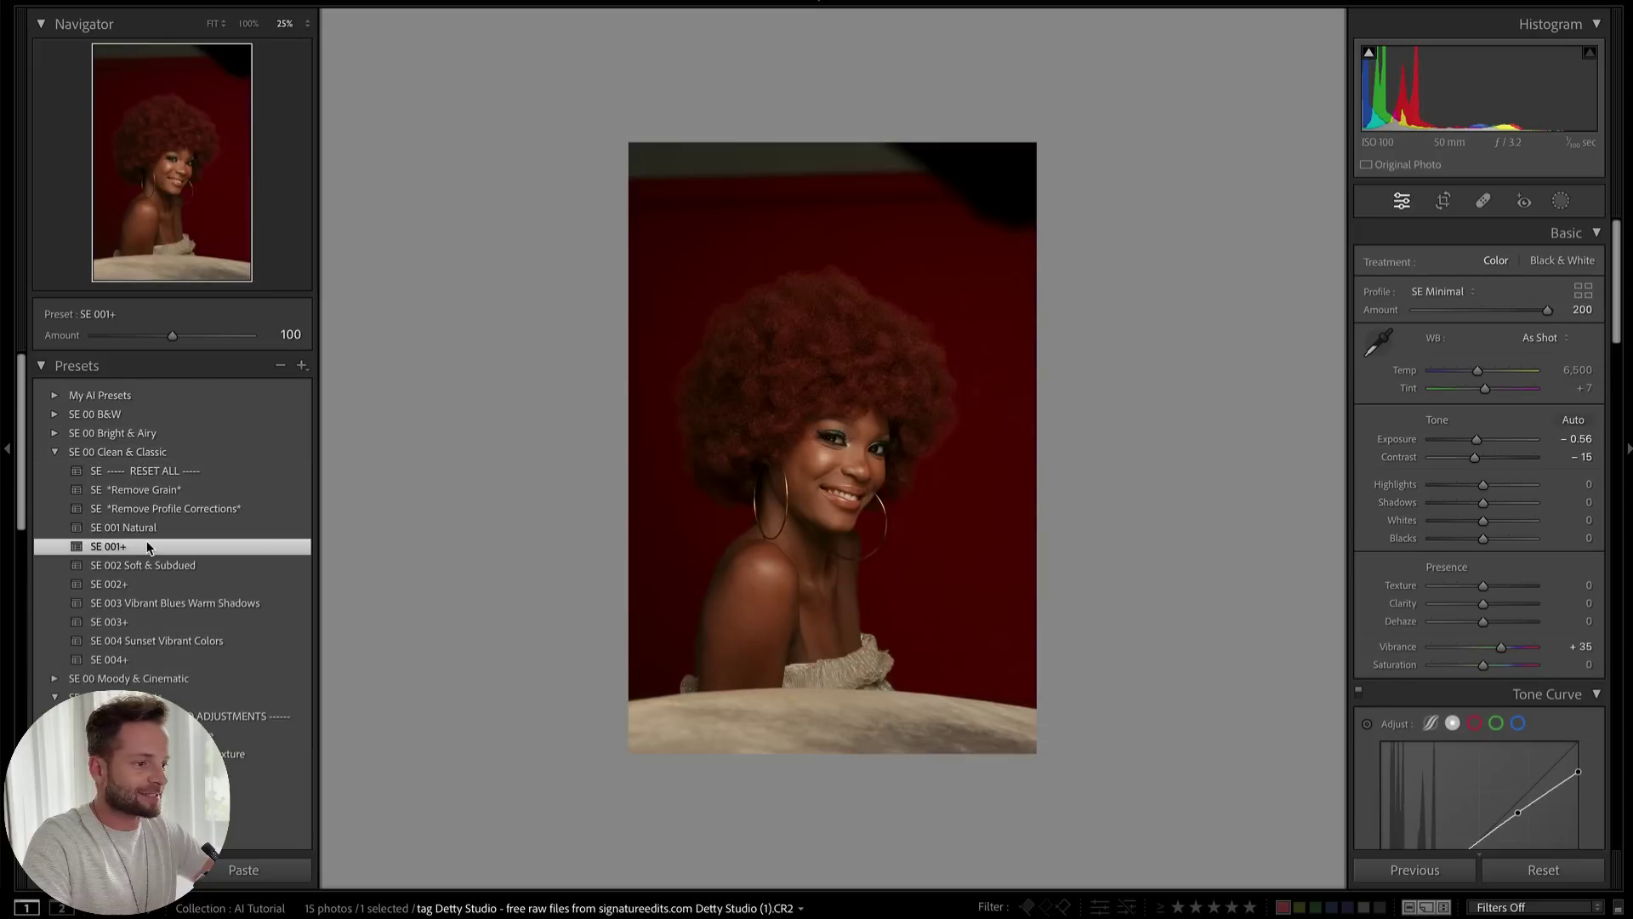
click(54, 452)
Apply the Subject Brighten preset and set exposure to -0.66
key(shift+equal)
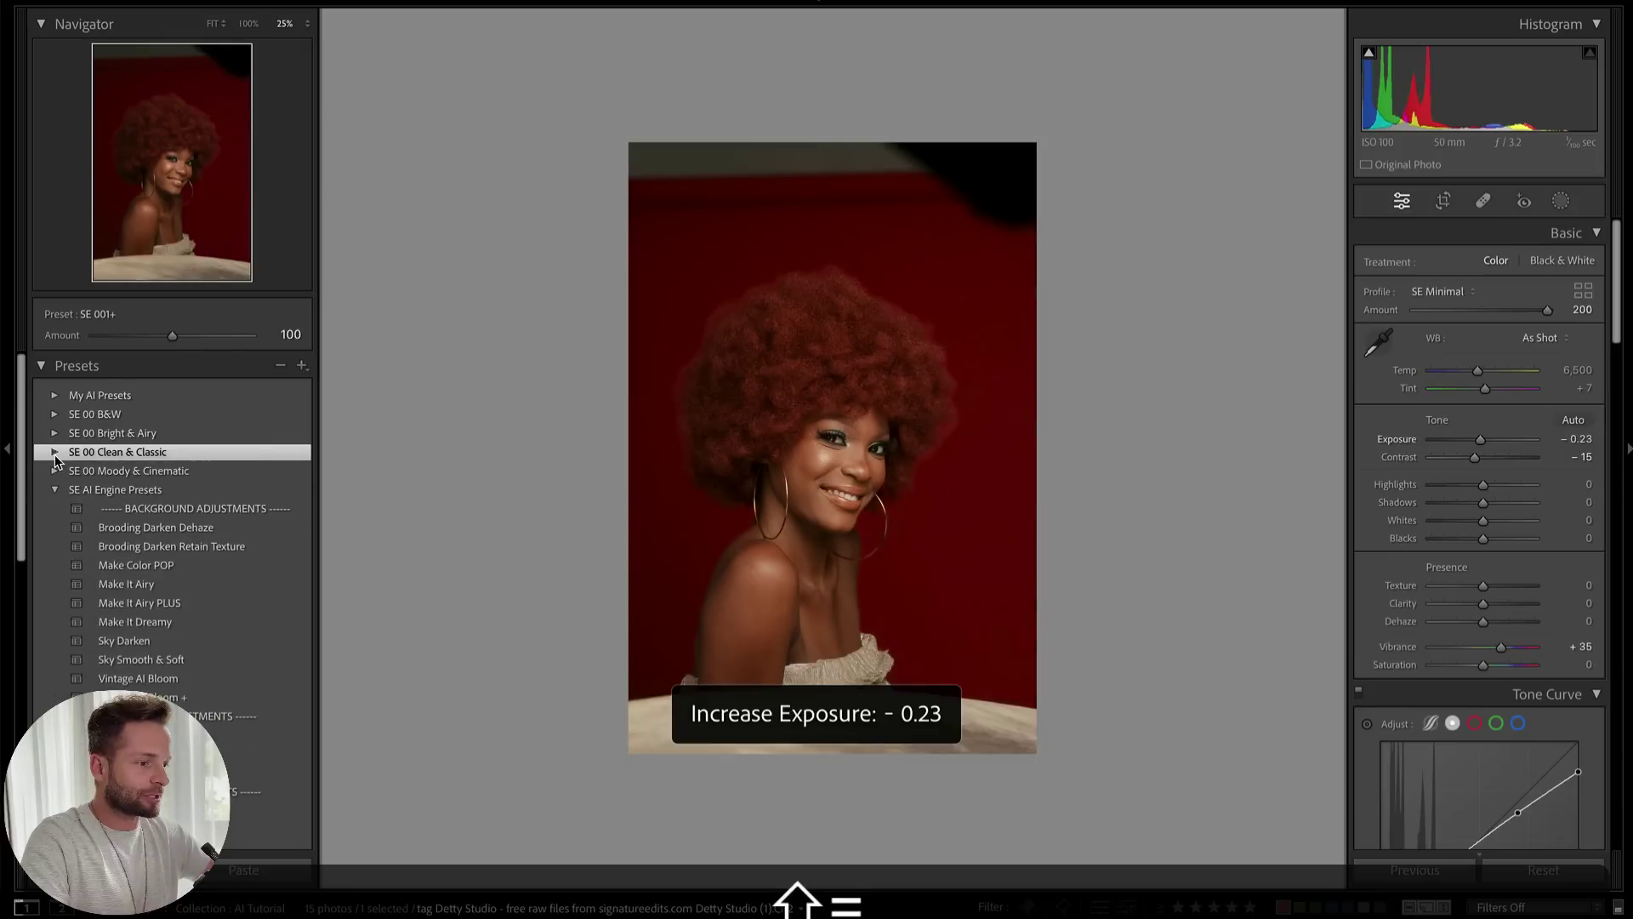
scroll(171, 510, down, 6)
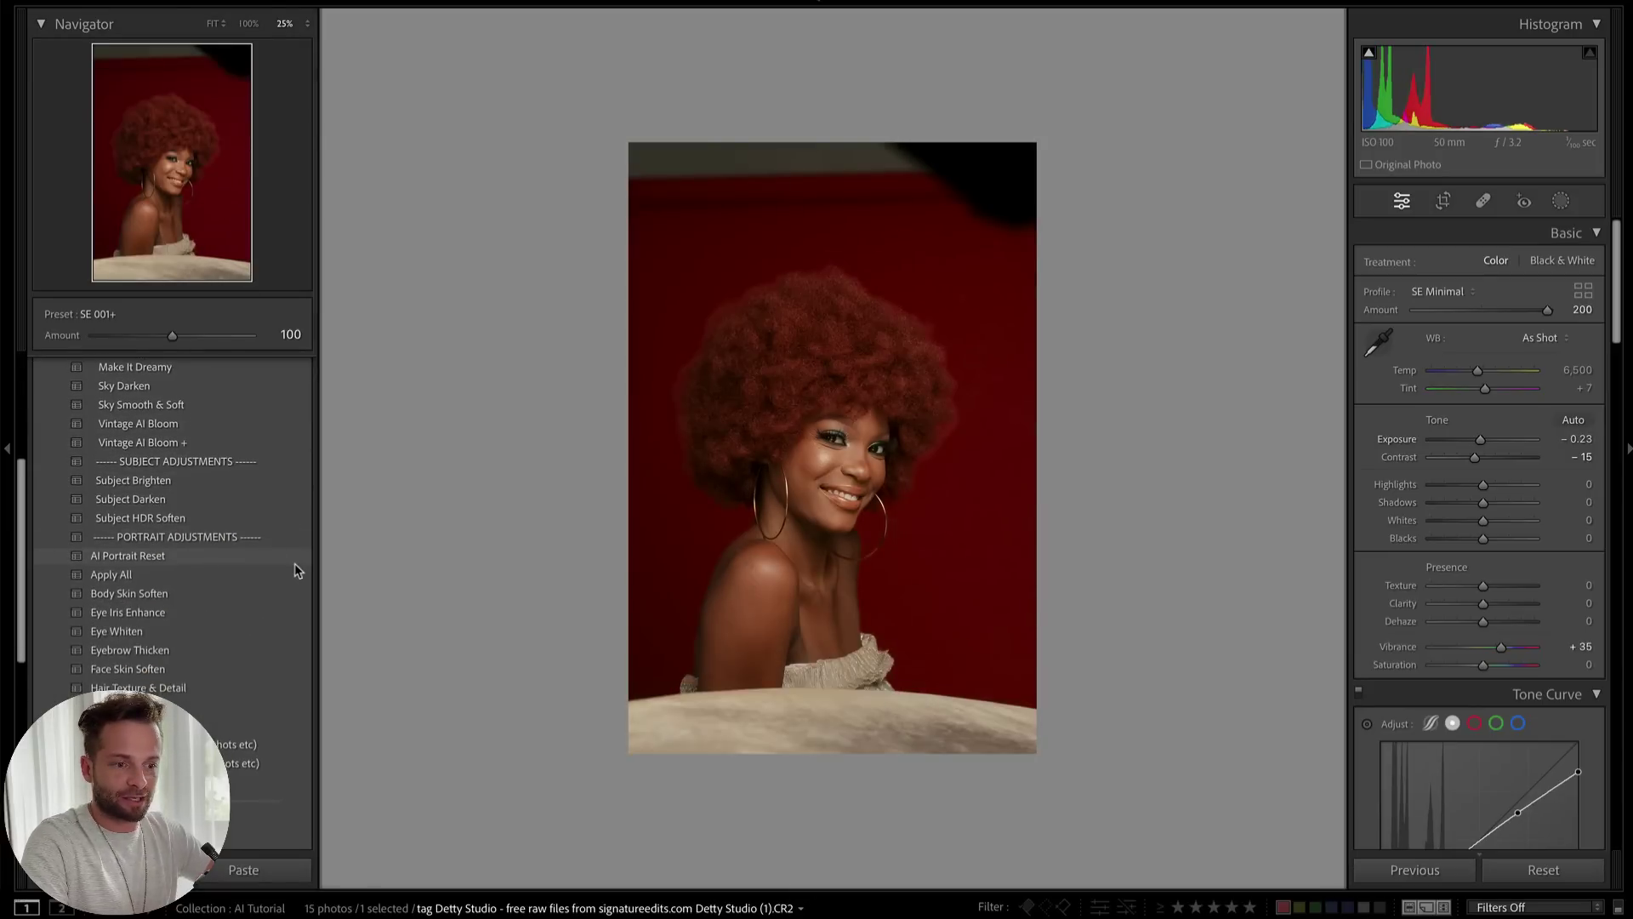
click(155, 482)
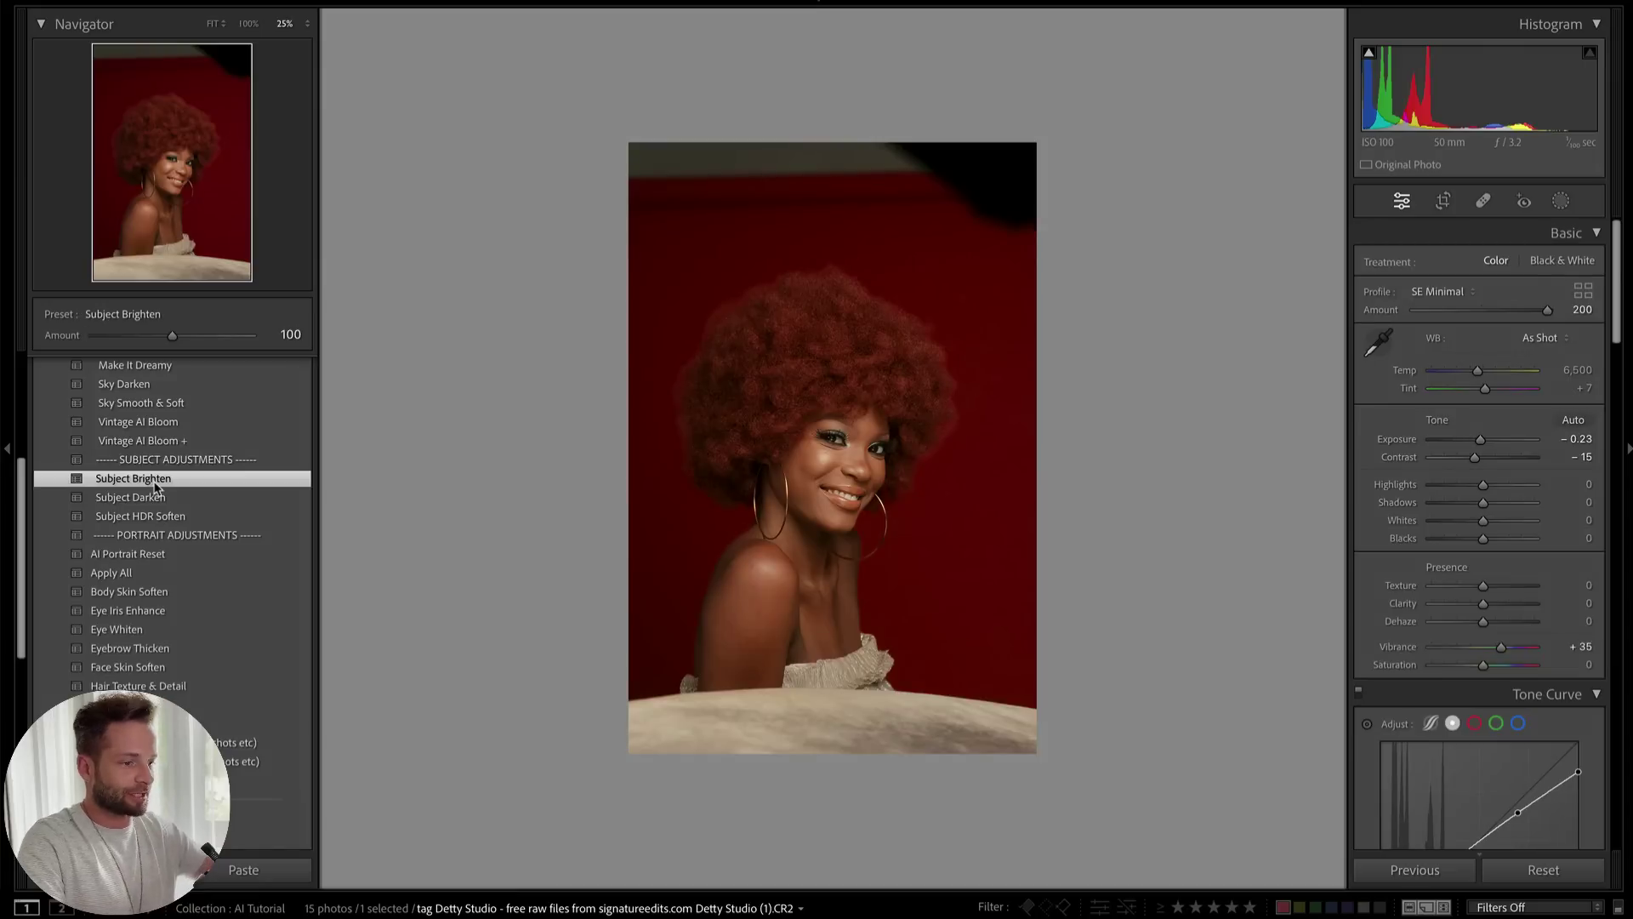
key(shift+minus)
key(minus)
key(equal)
scroll(157, 518, down, 2)
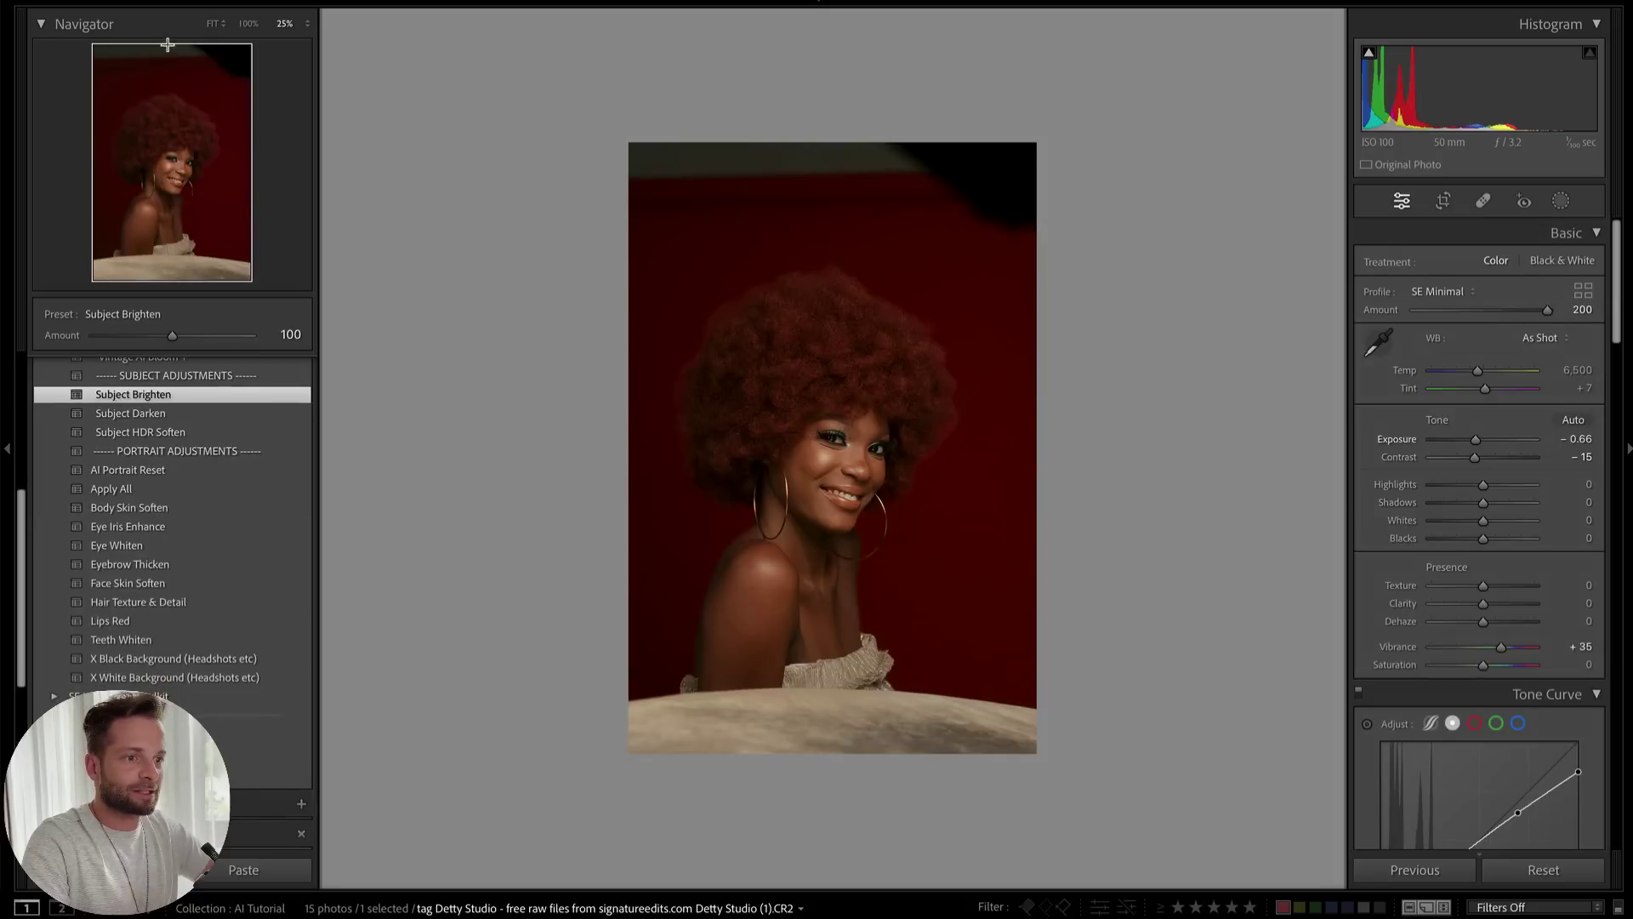
click(213, 24)
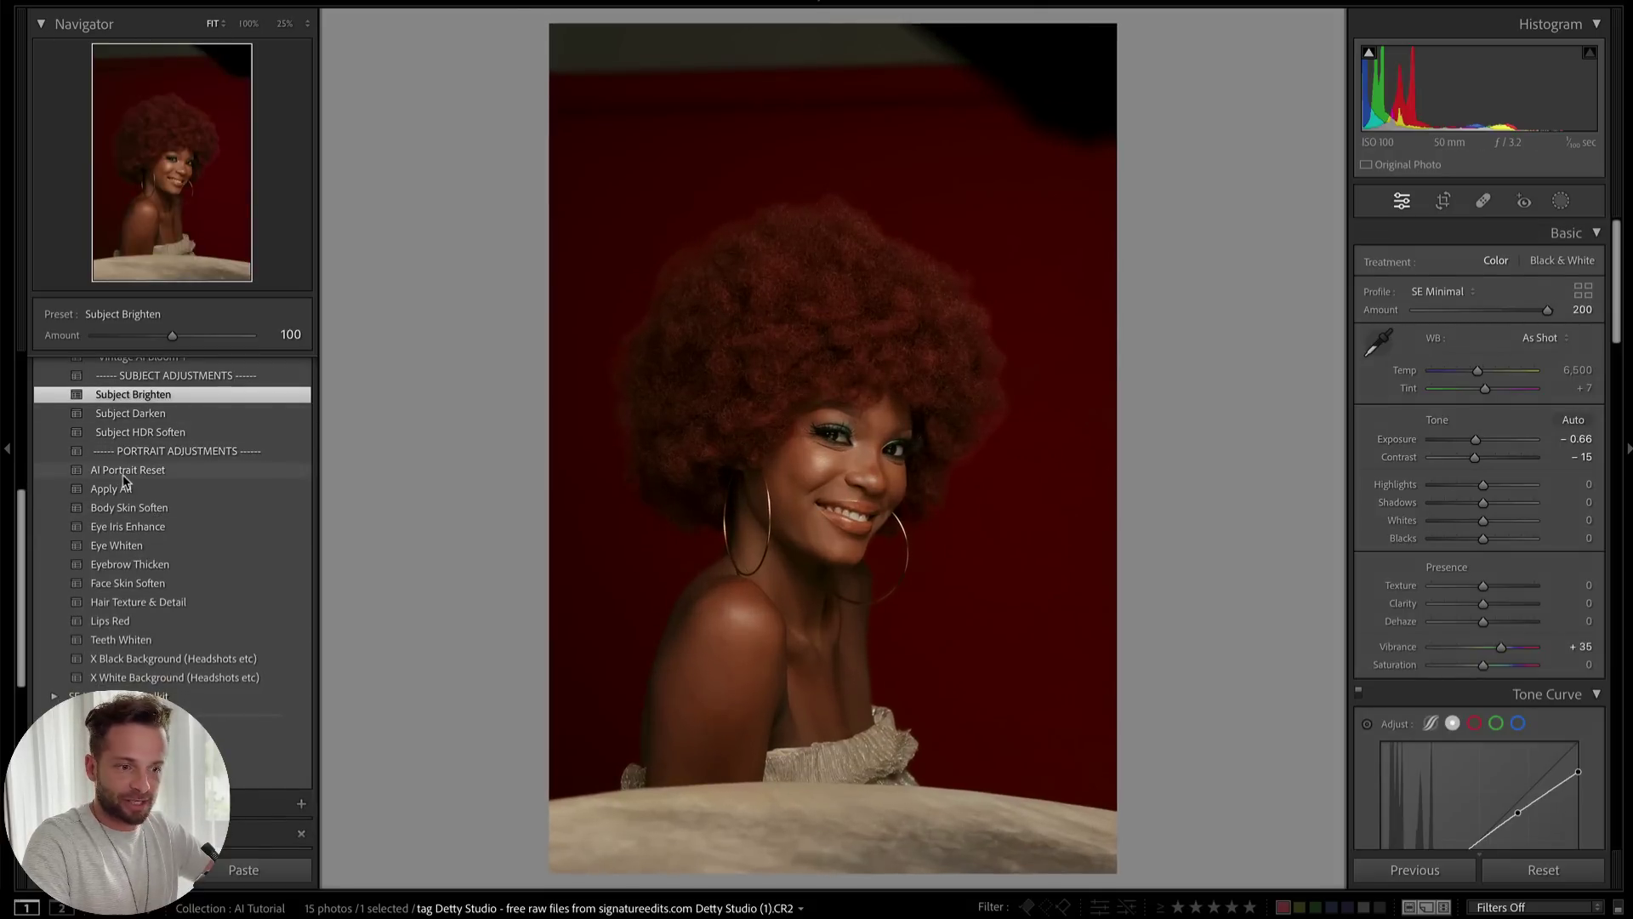
Apply Body Skin Soften, Eye Iris Enhance, Eye Whiten (186), Eyebrow Thicken, Face Skin Soften and Hair Texture & Detail
click(165, 509)
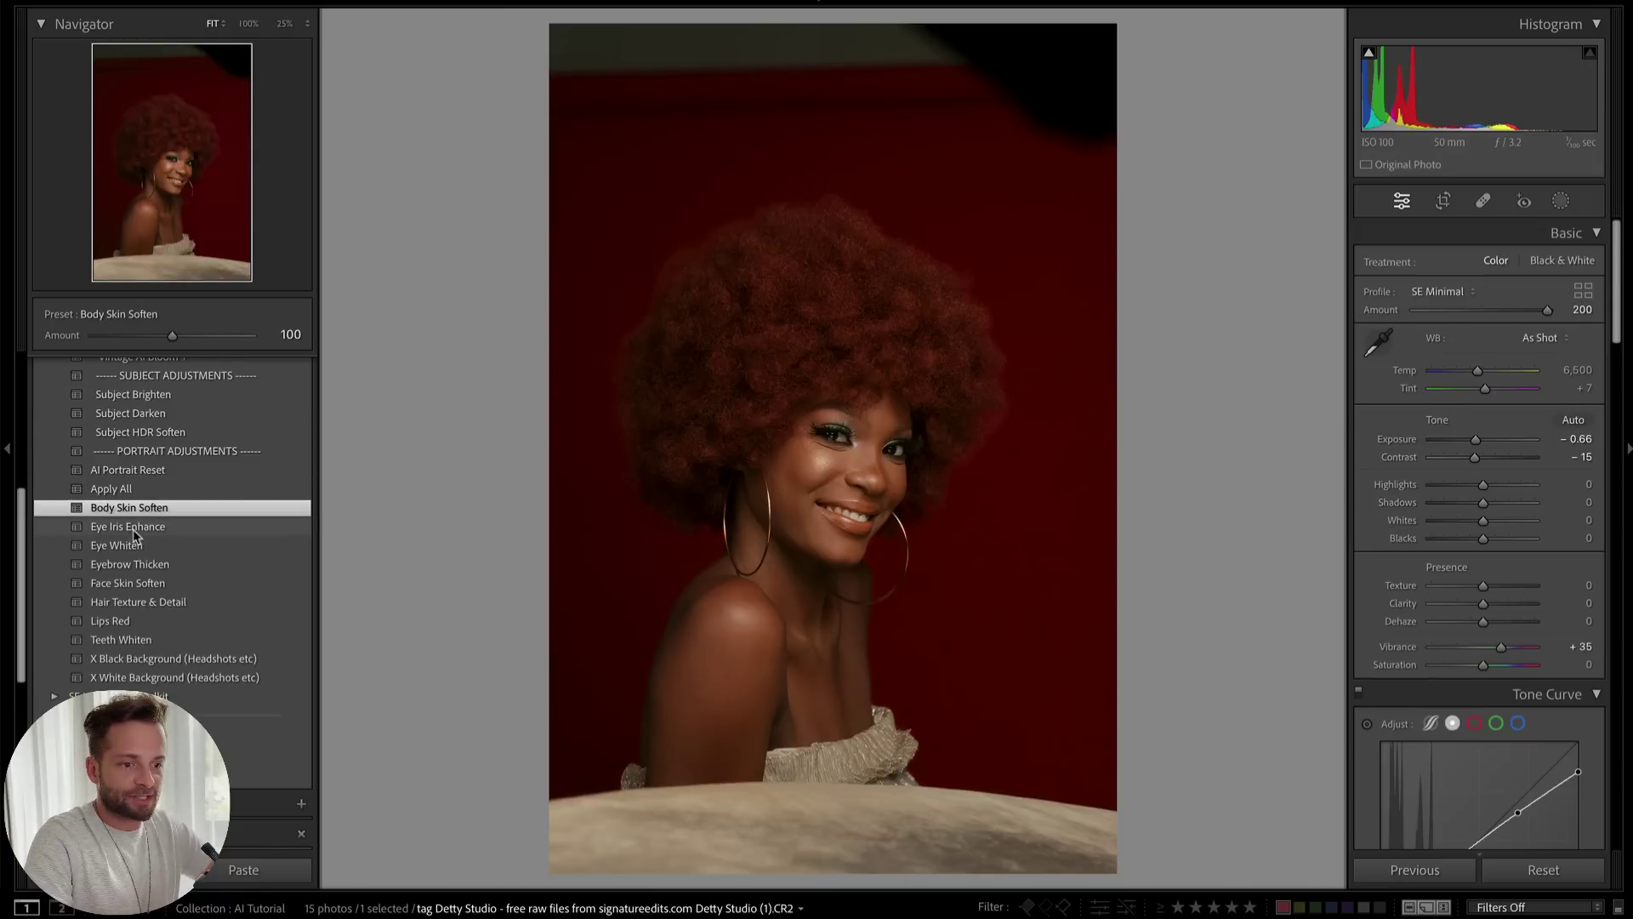
click(134, 529)
click(136, 549)
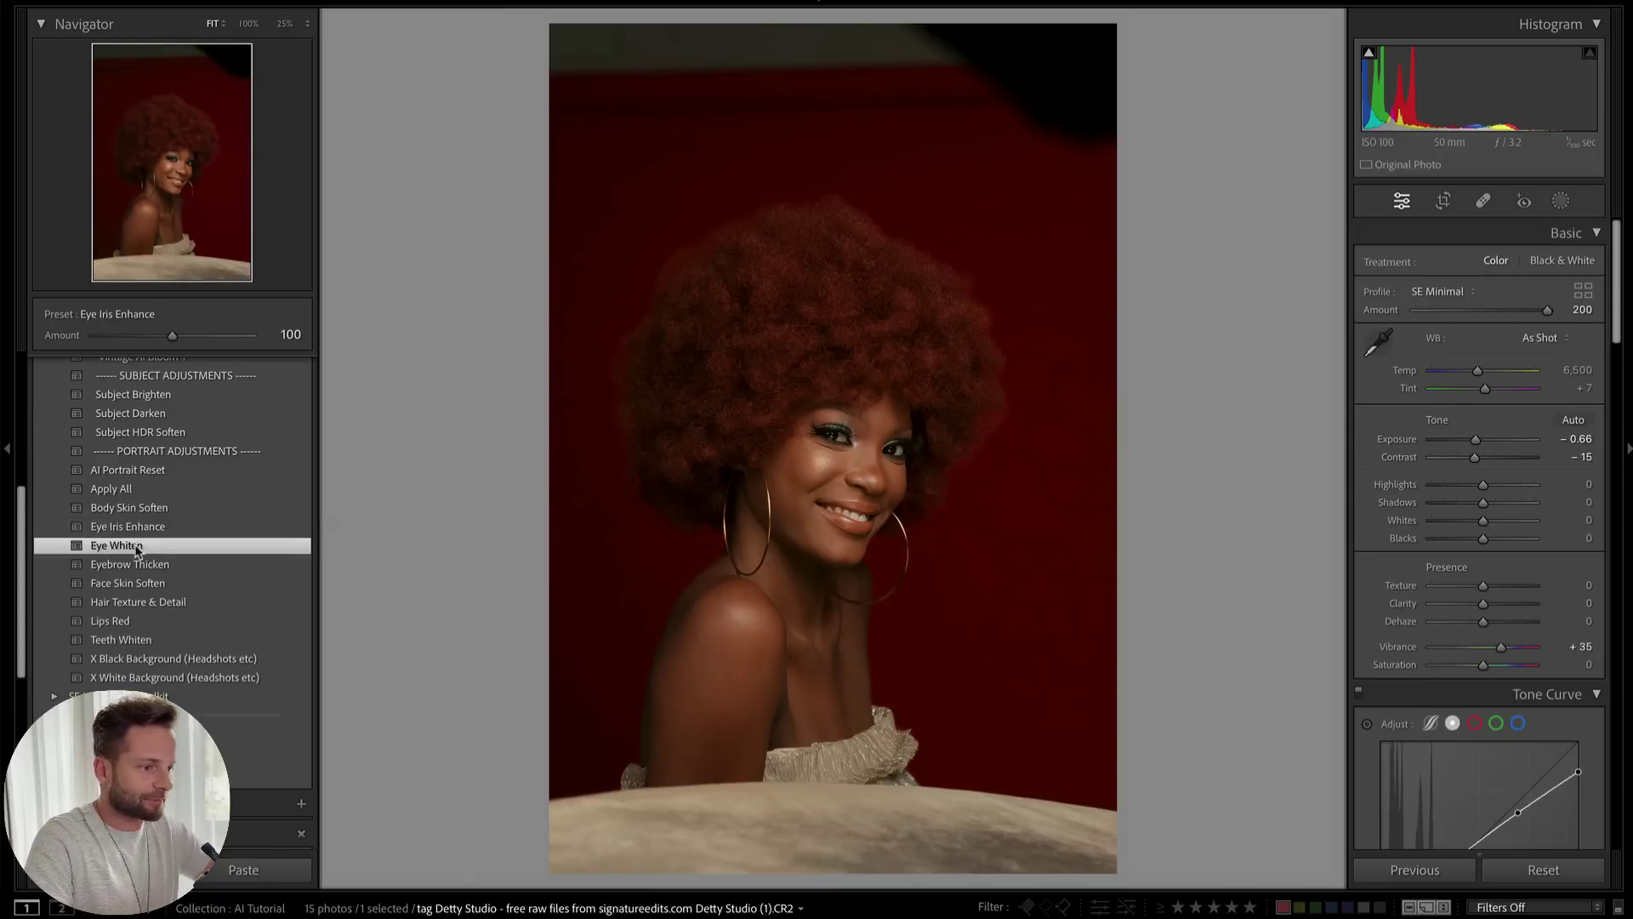
drag(170, 336, 240, 335)
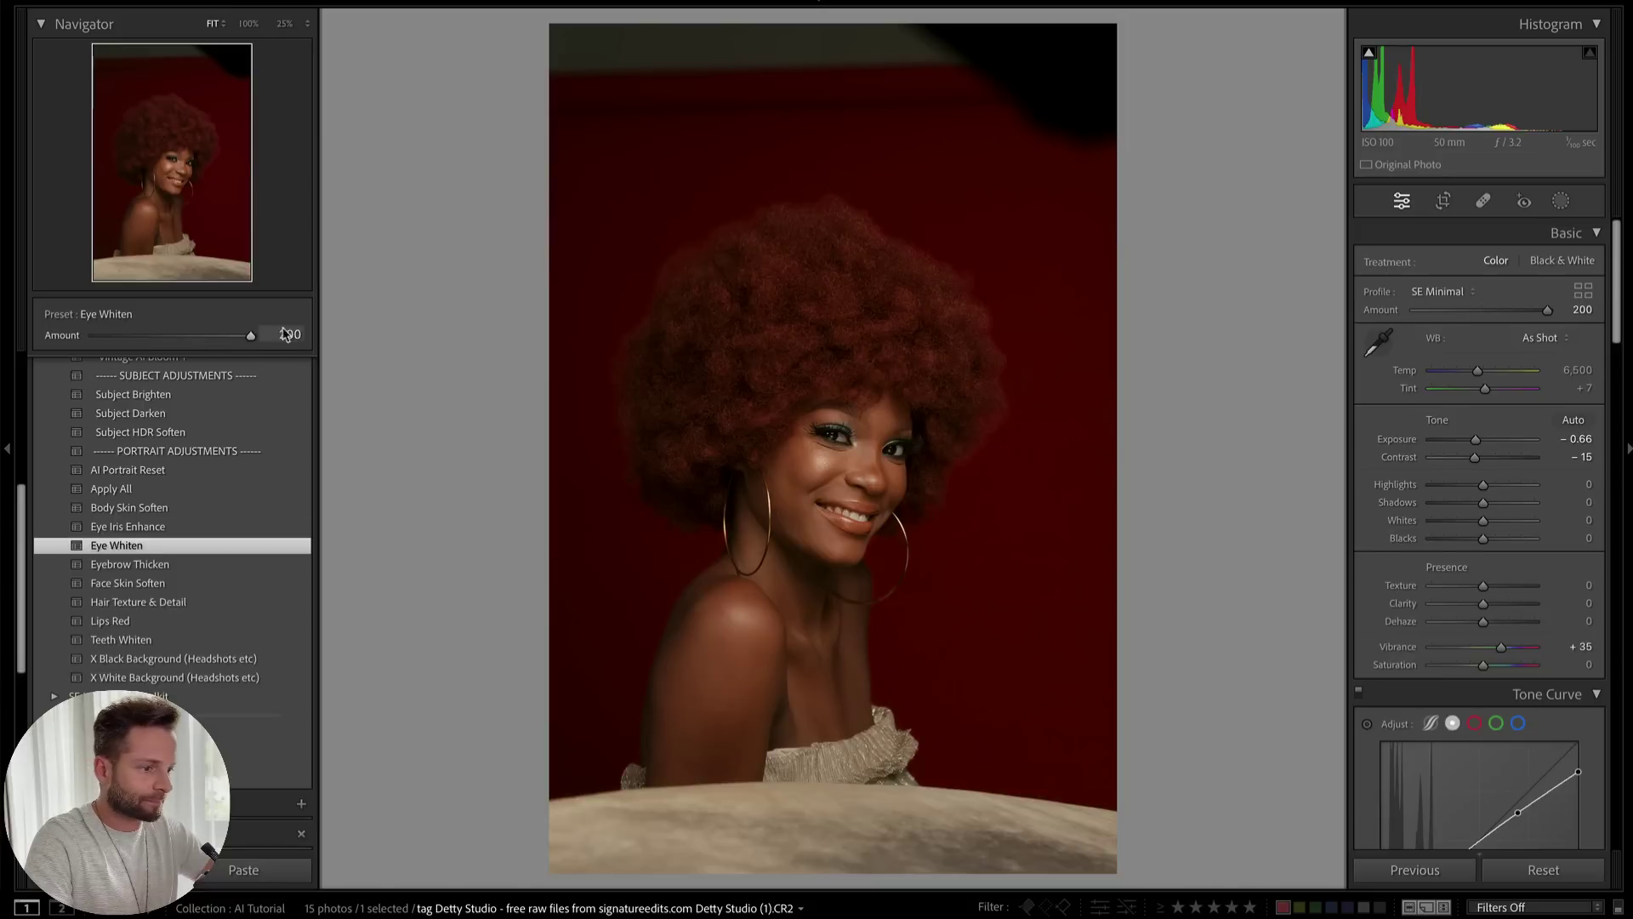
click(110, 567)
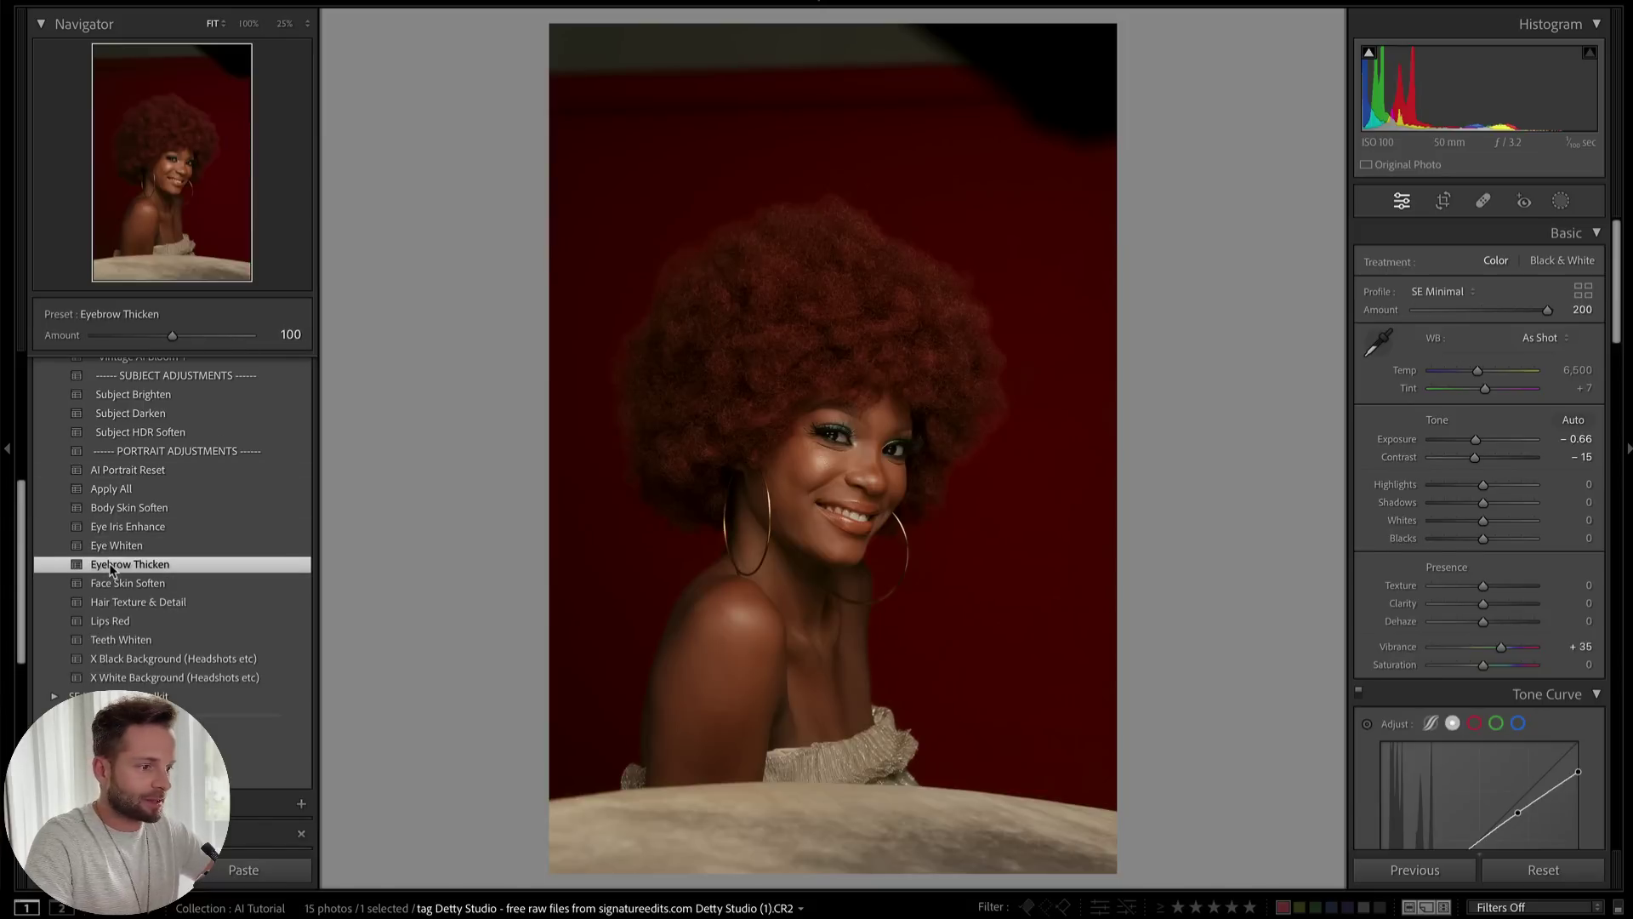
click(125, 586)
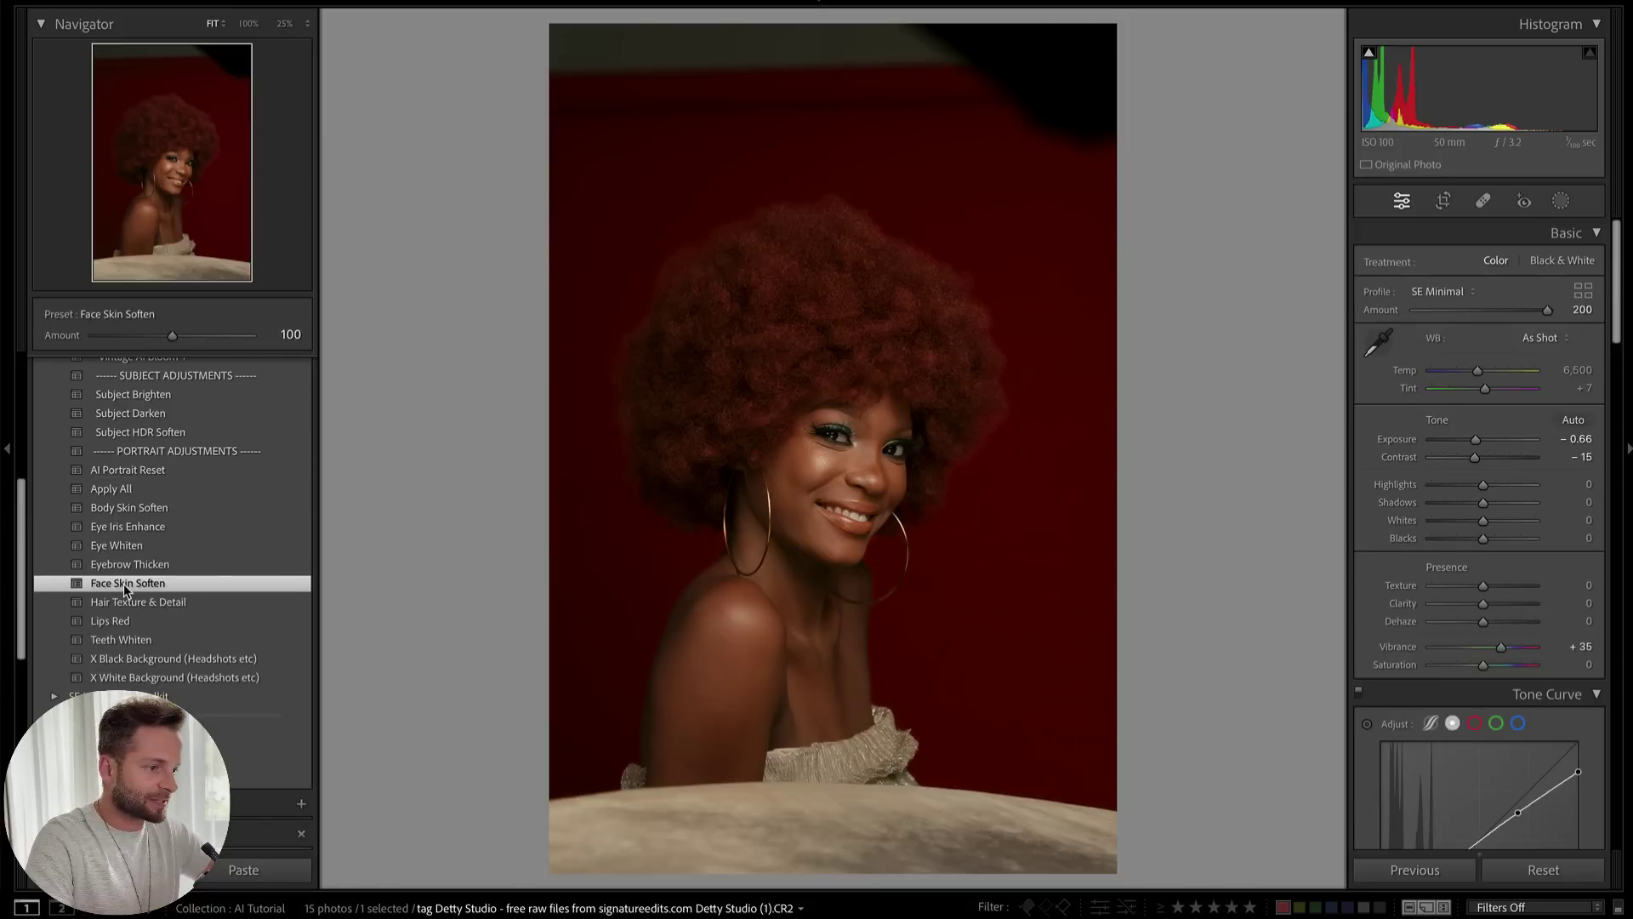
click(191, 606)
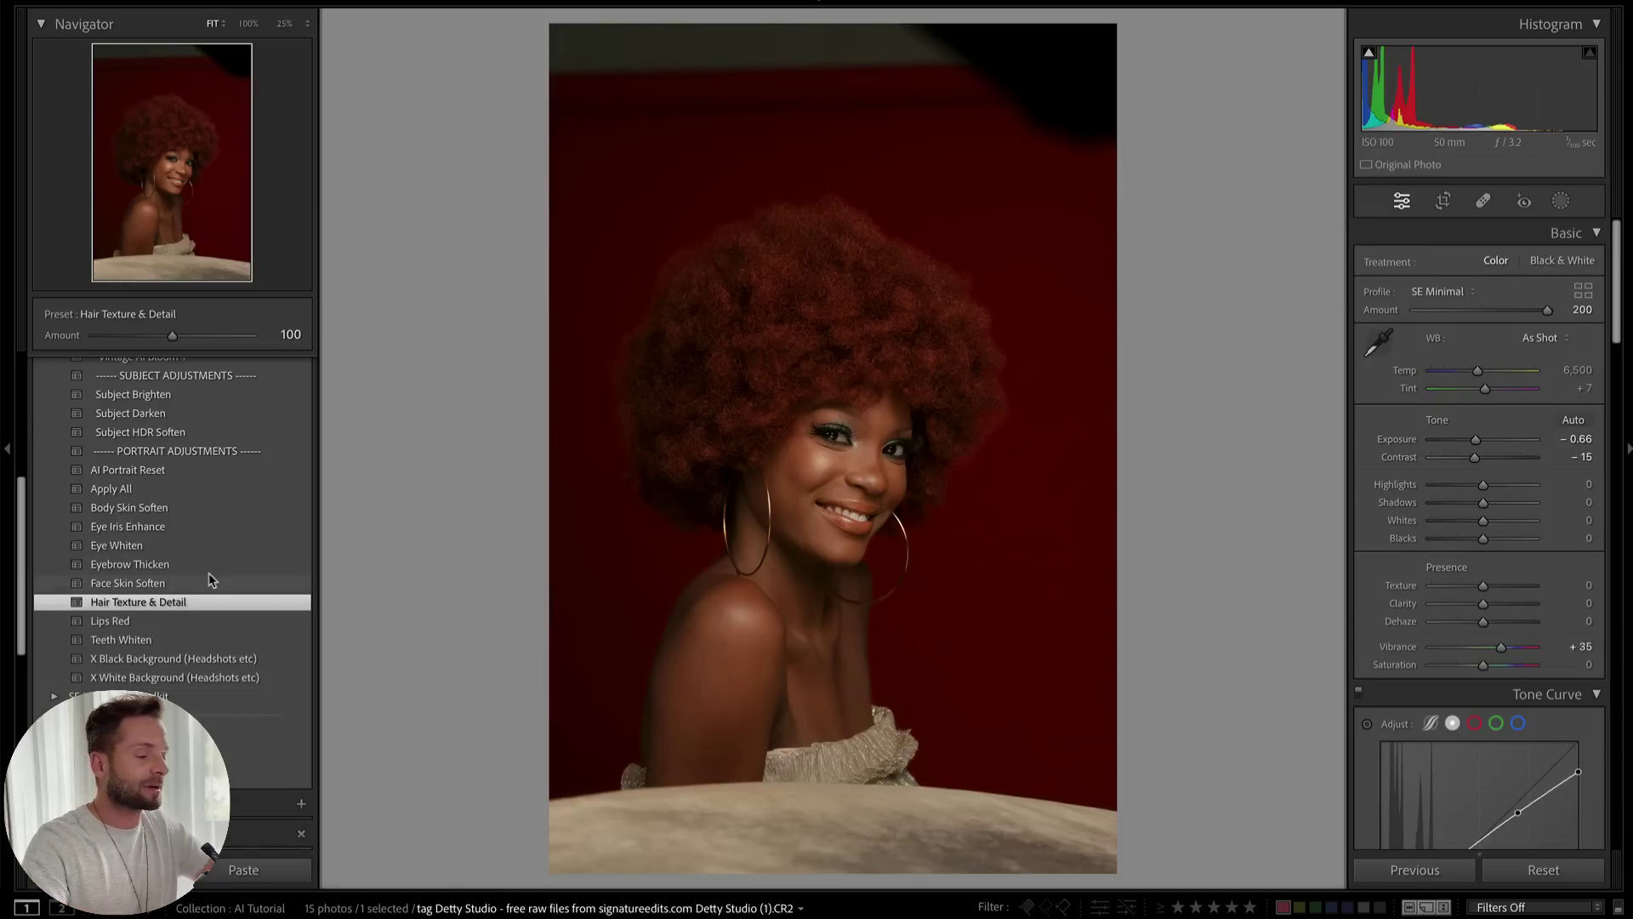
key(shift+w)
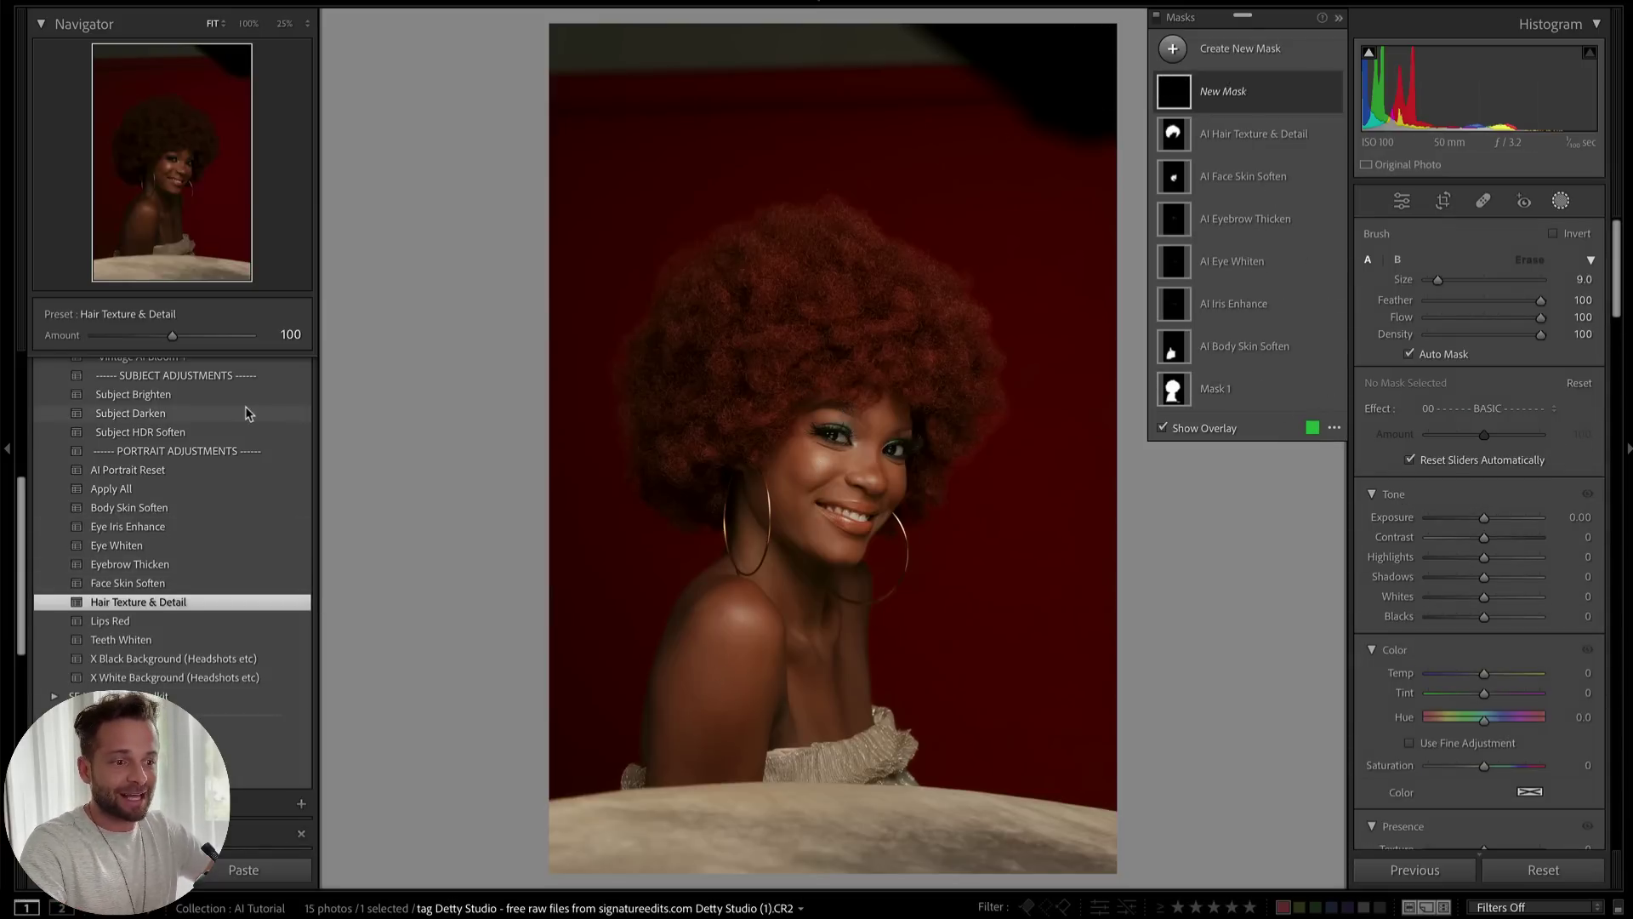
Save the edits as preset 'MY PORTRAIT TOUCHUP', then reset the portrait
scroll(248, 413, up, 10)
click(301, 366)
click(332, 384)
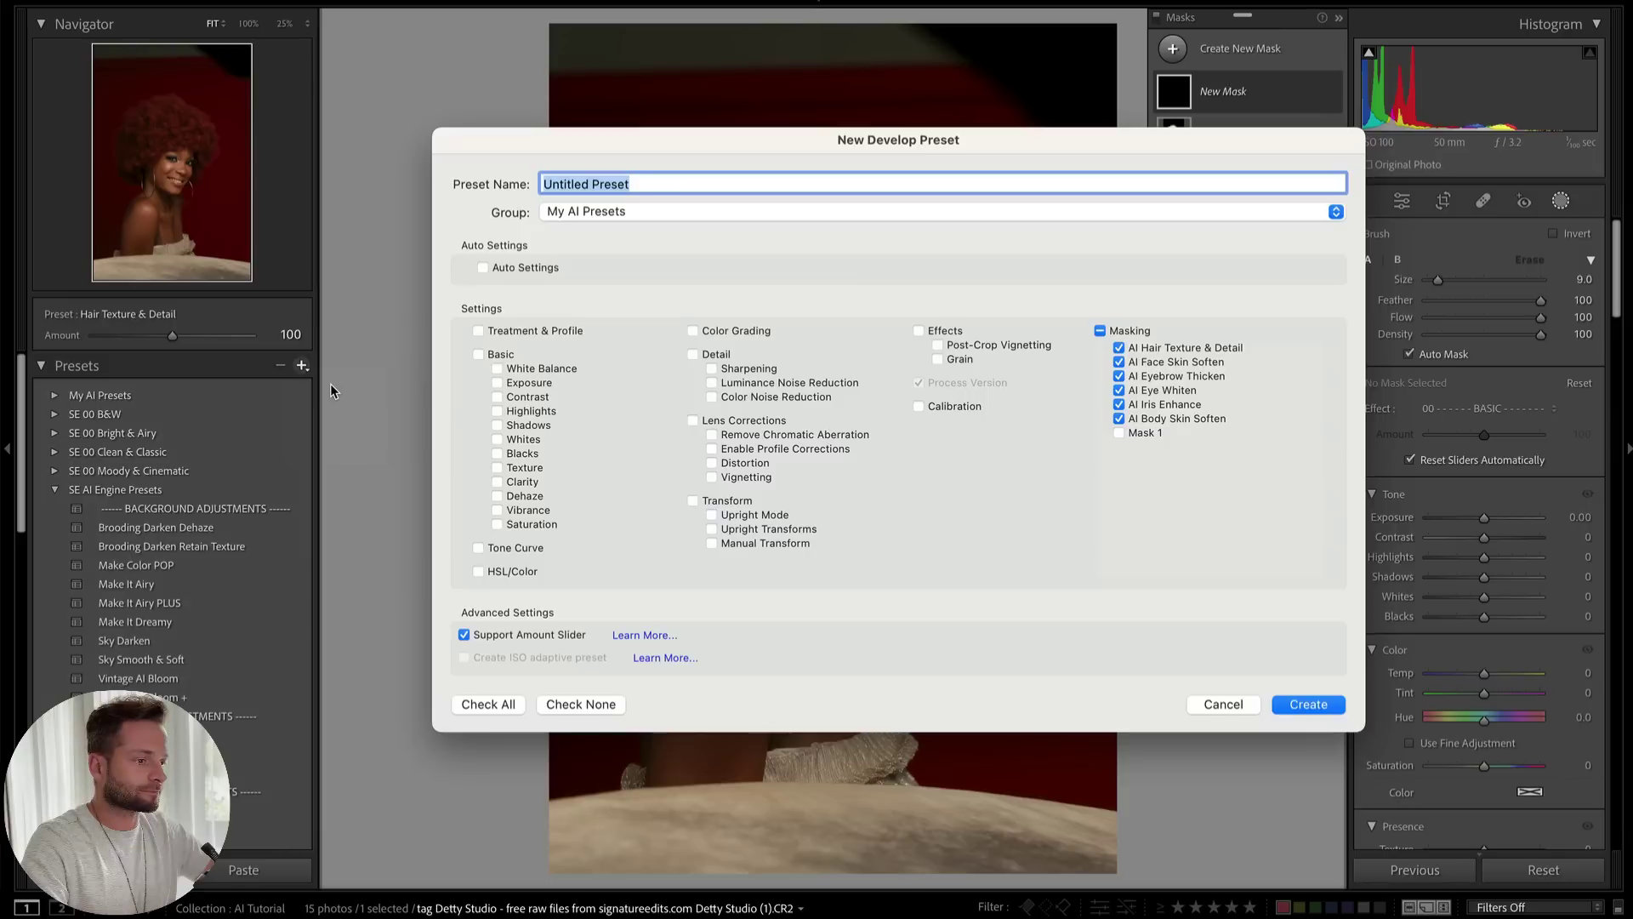
text(MY PORTRA)
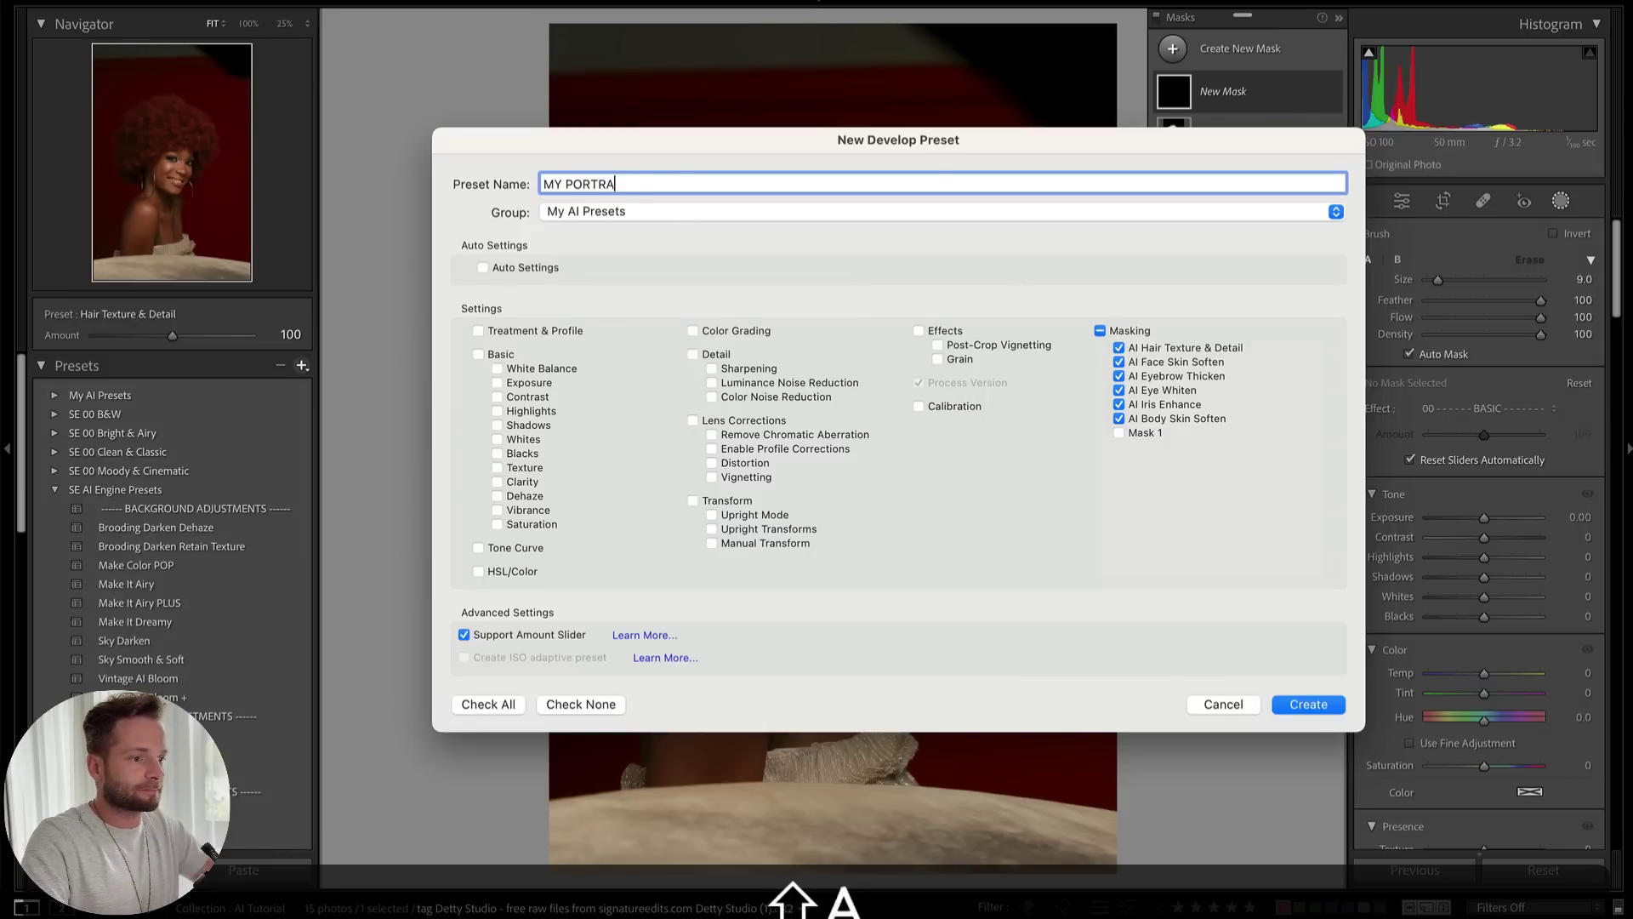
text(IT TOUCHUP)
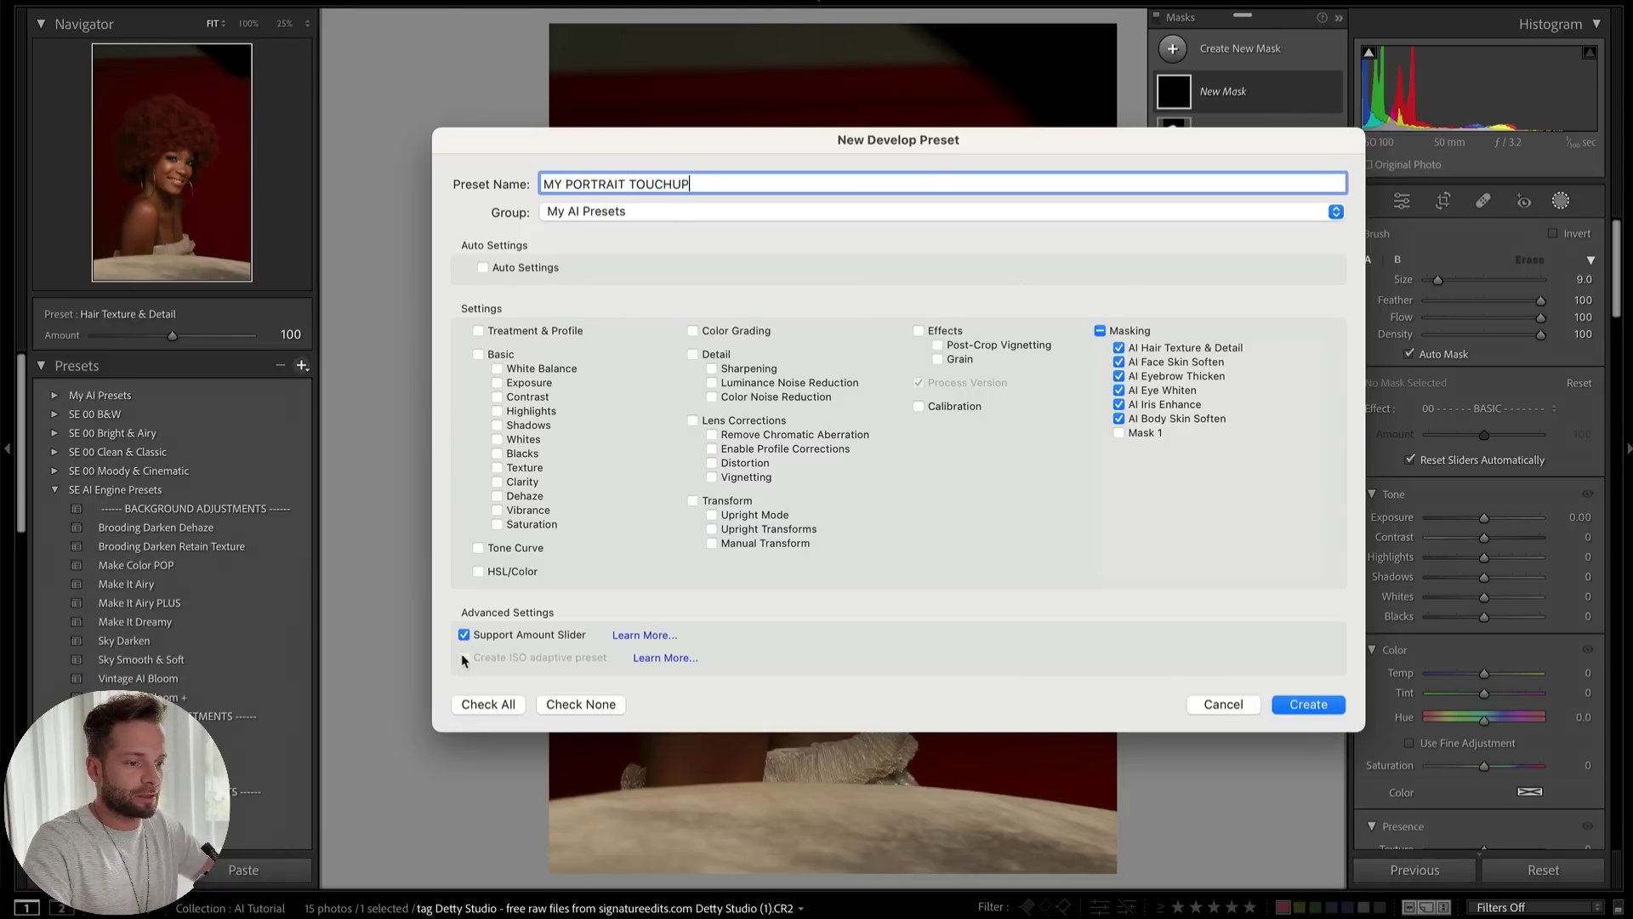
click(1314, 706)
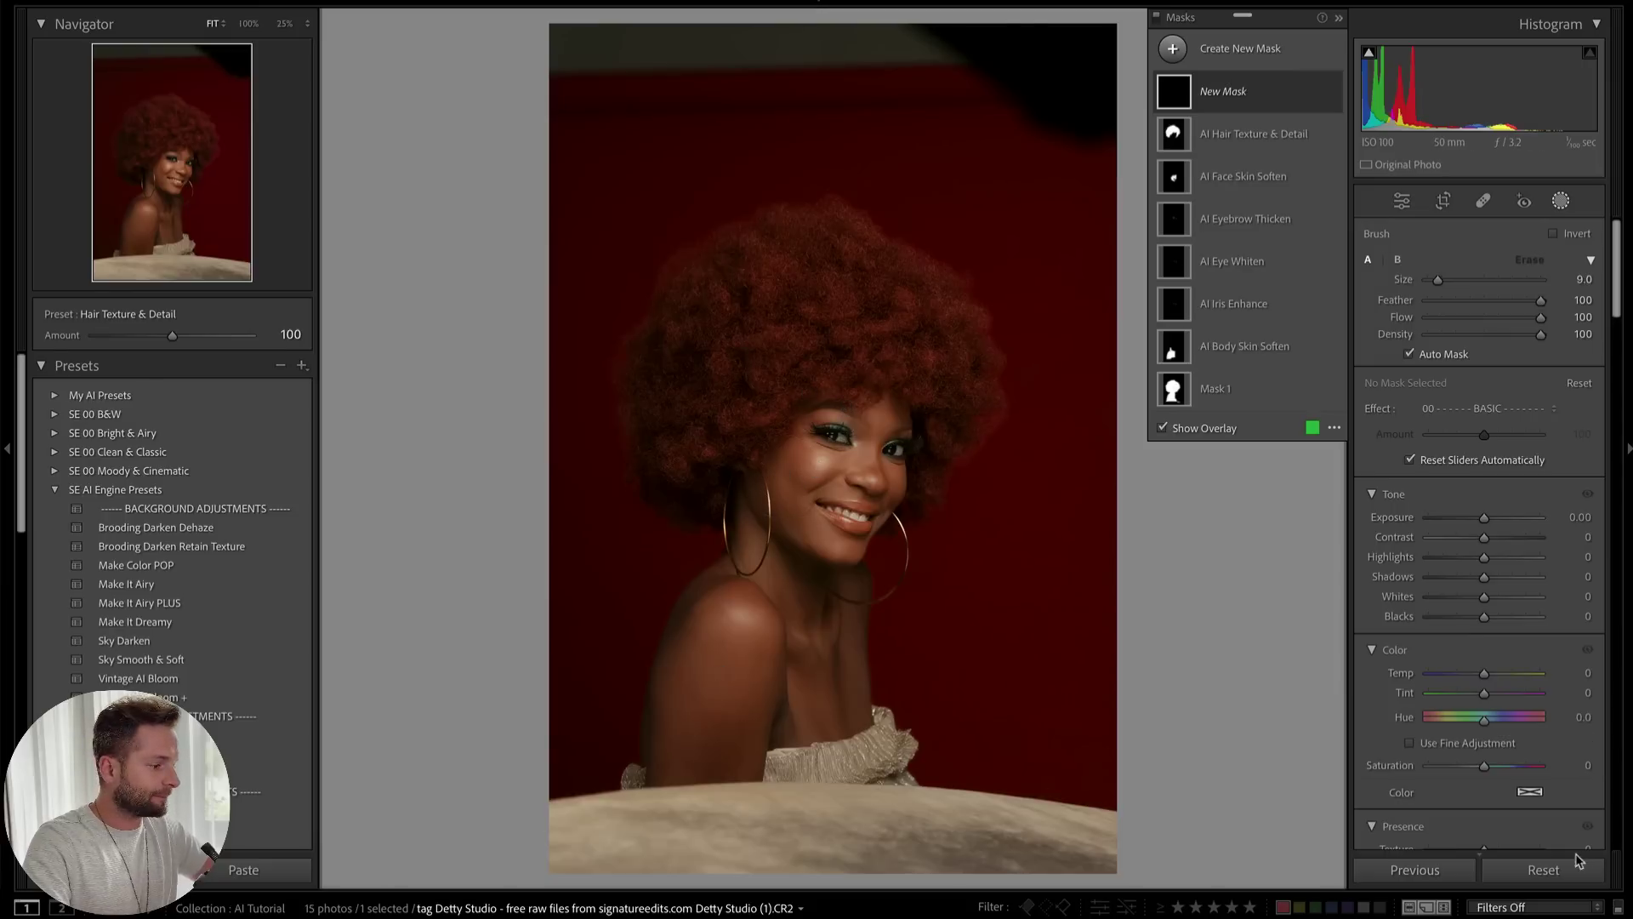
click(1552, 873)
Apply the MY PORTRAIT TOUCHUP preset from My AI Presets to the afro portrait
scroll(200, 645, down, 5)
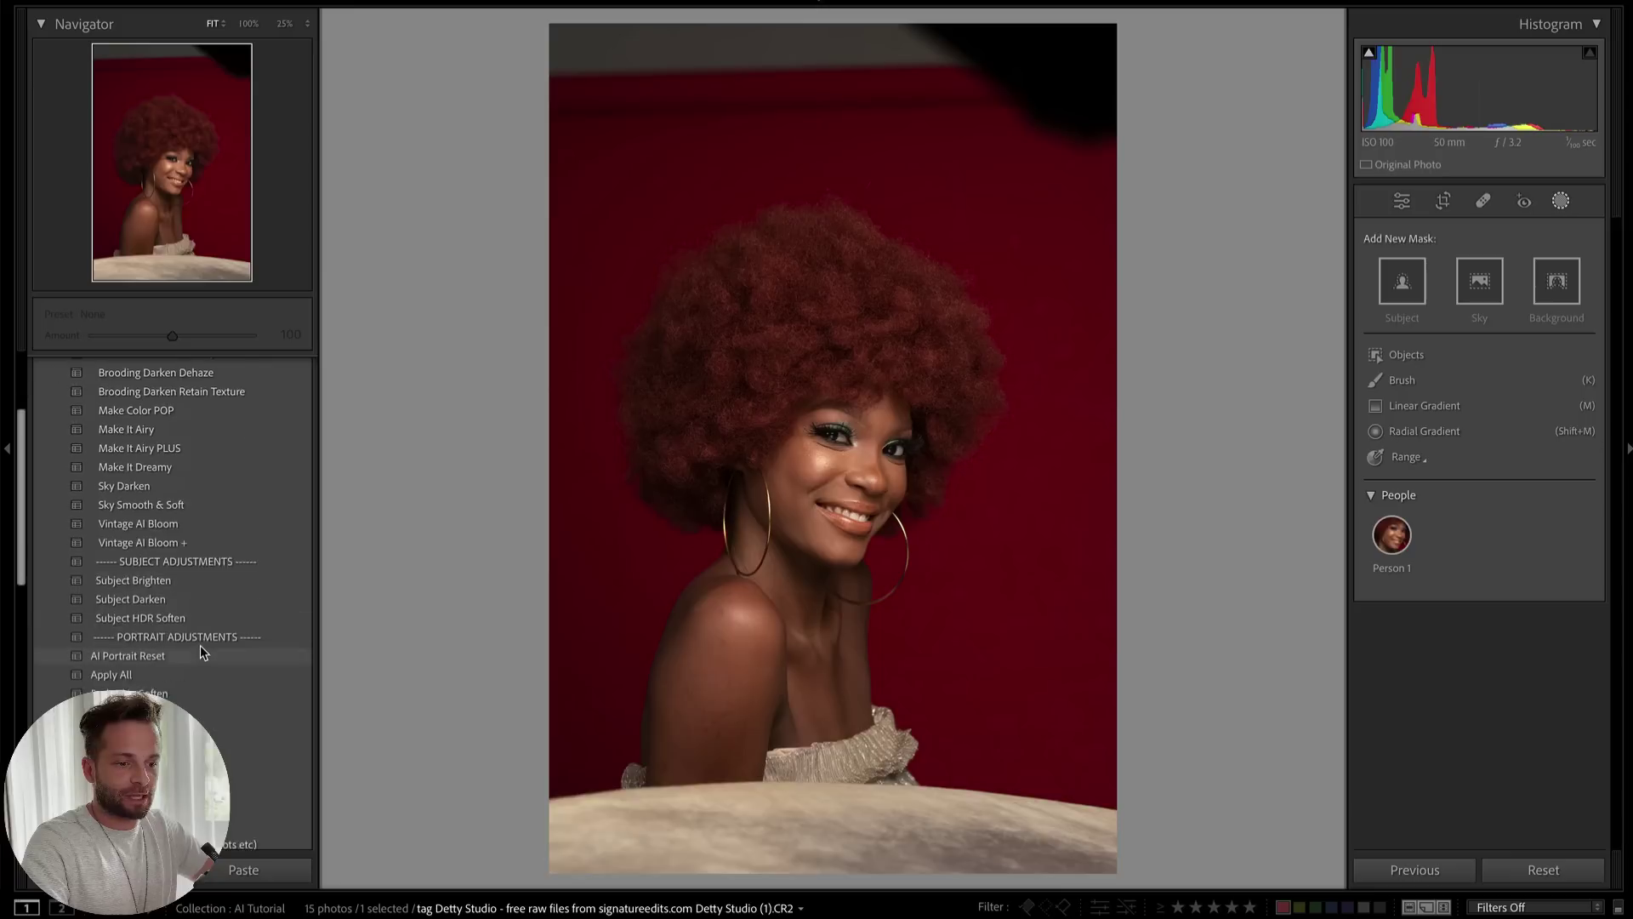
scroll(200, 646, down, 3)
click(128, 672)
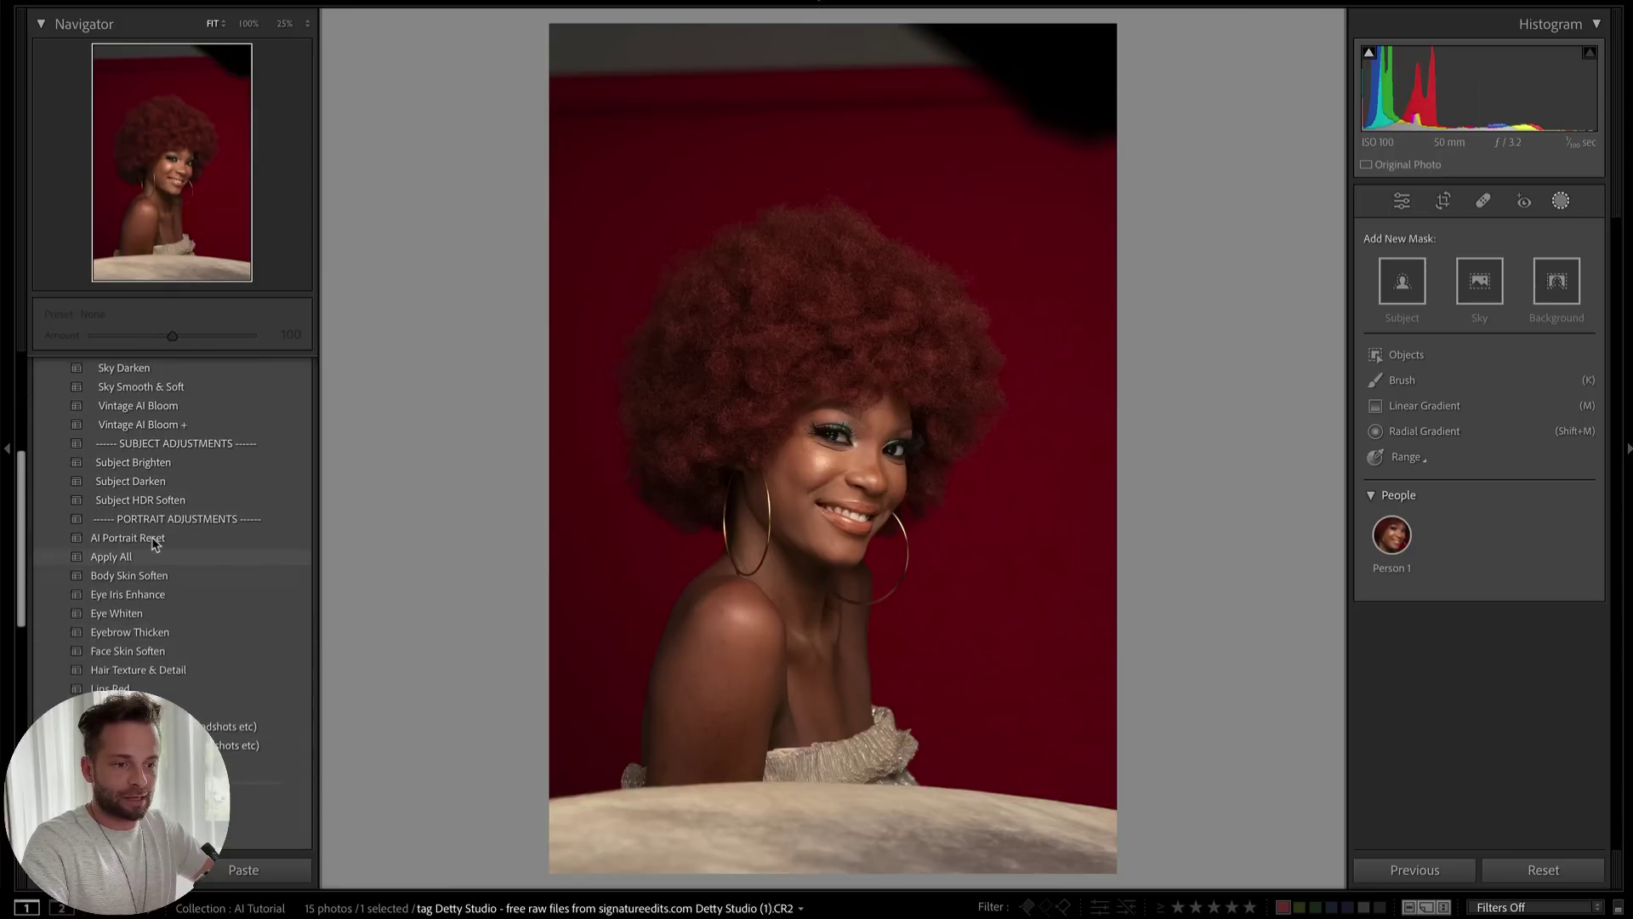
scroll(151, 544, up, 5)
click(55, 397)
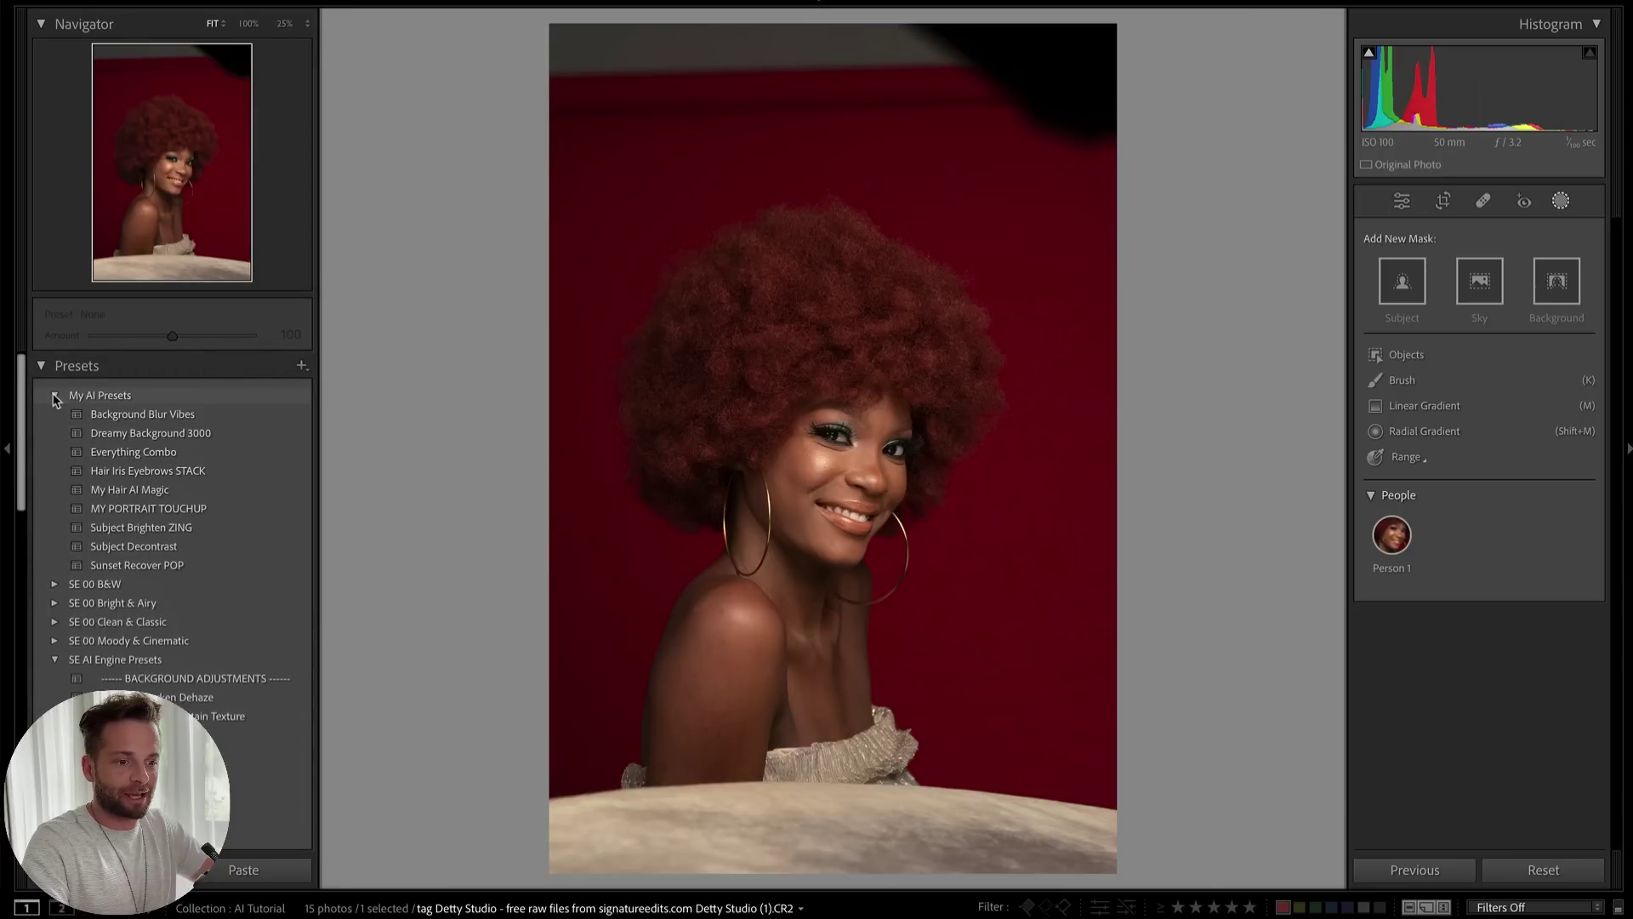
click(145, 511)
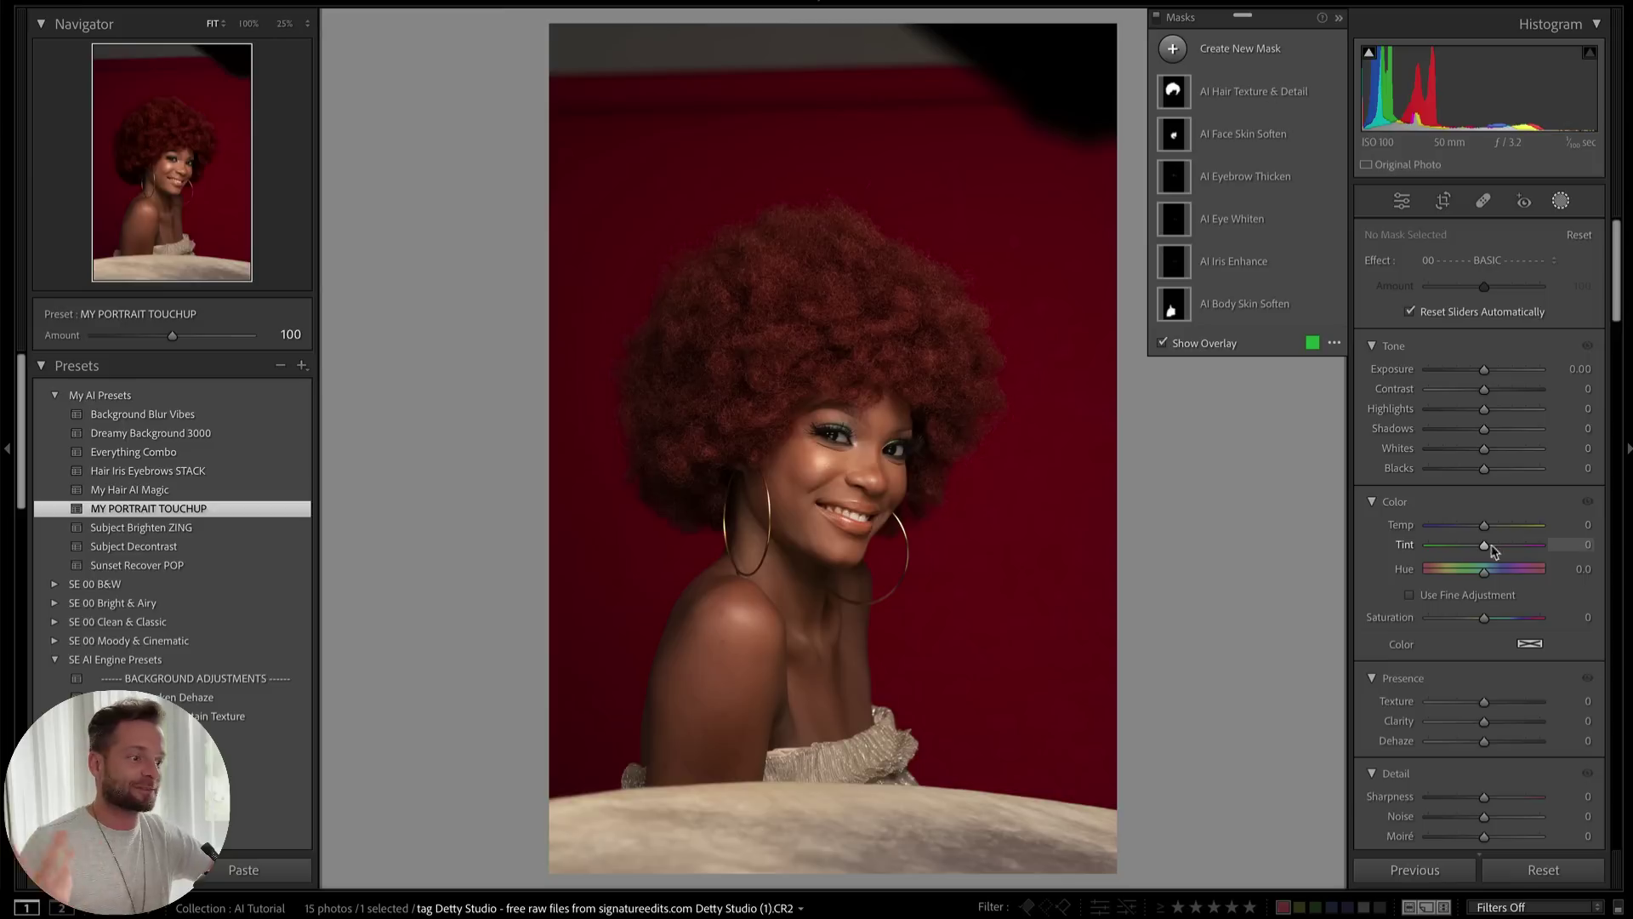
Review the Skin Soften, Eyebrow Thicken, Eye Whiten and Iris Enhance masks, then reset the portrait
click(1242, 133)
click(1252, 181)
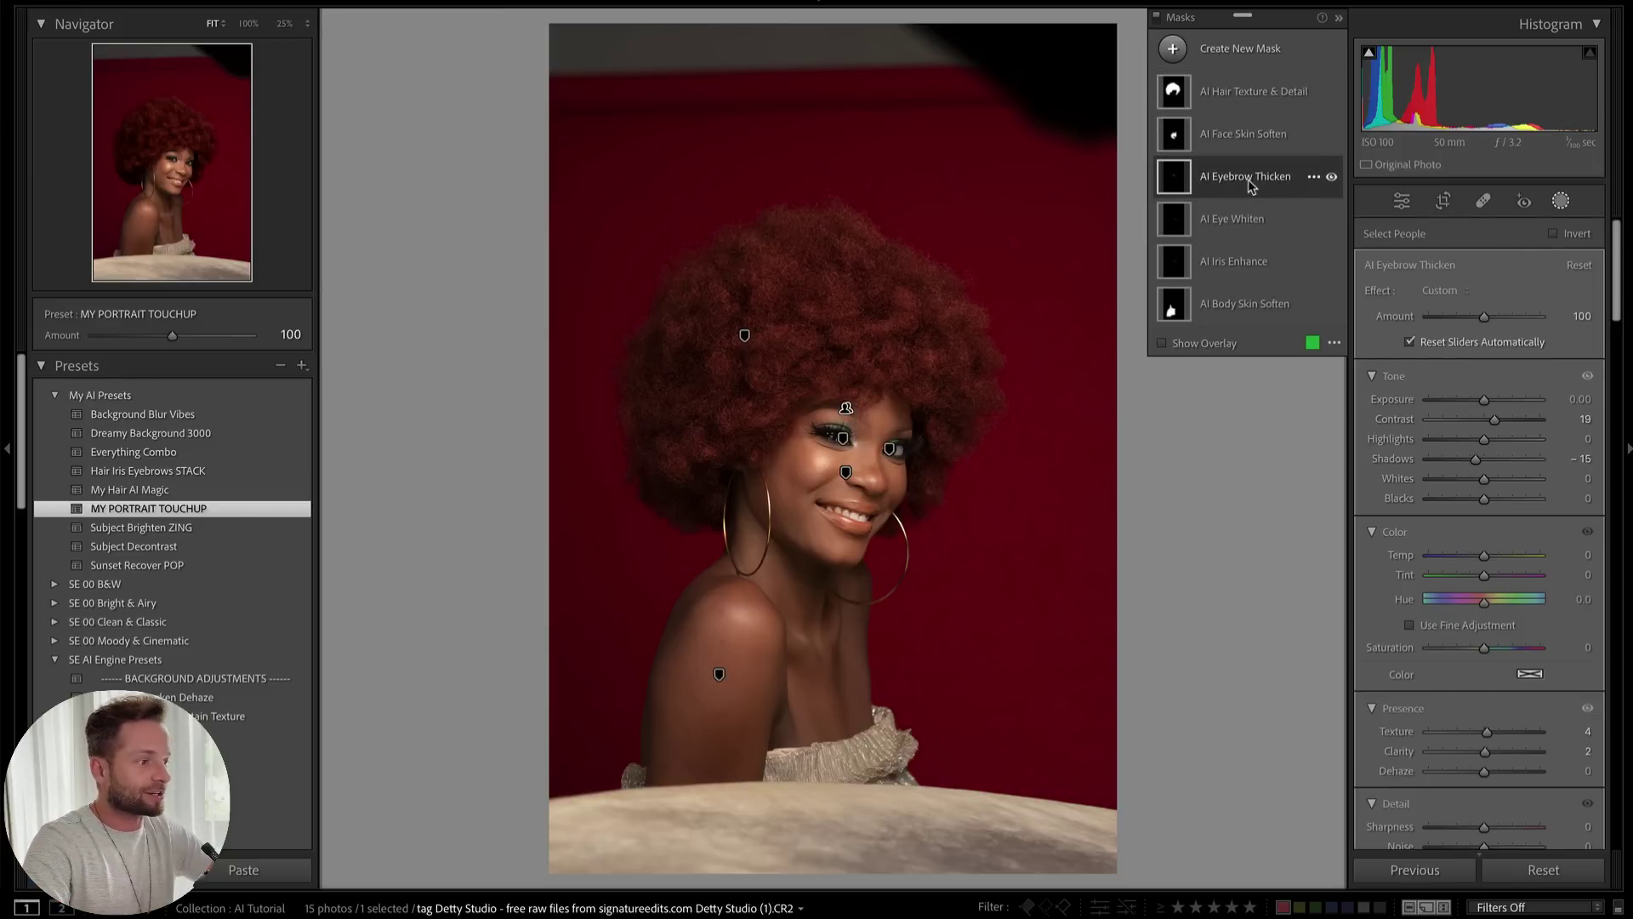
click(1263, 223)
click(1265, 274)
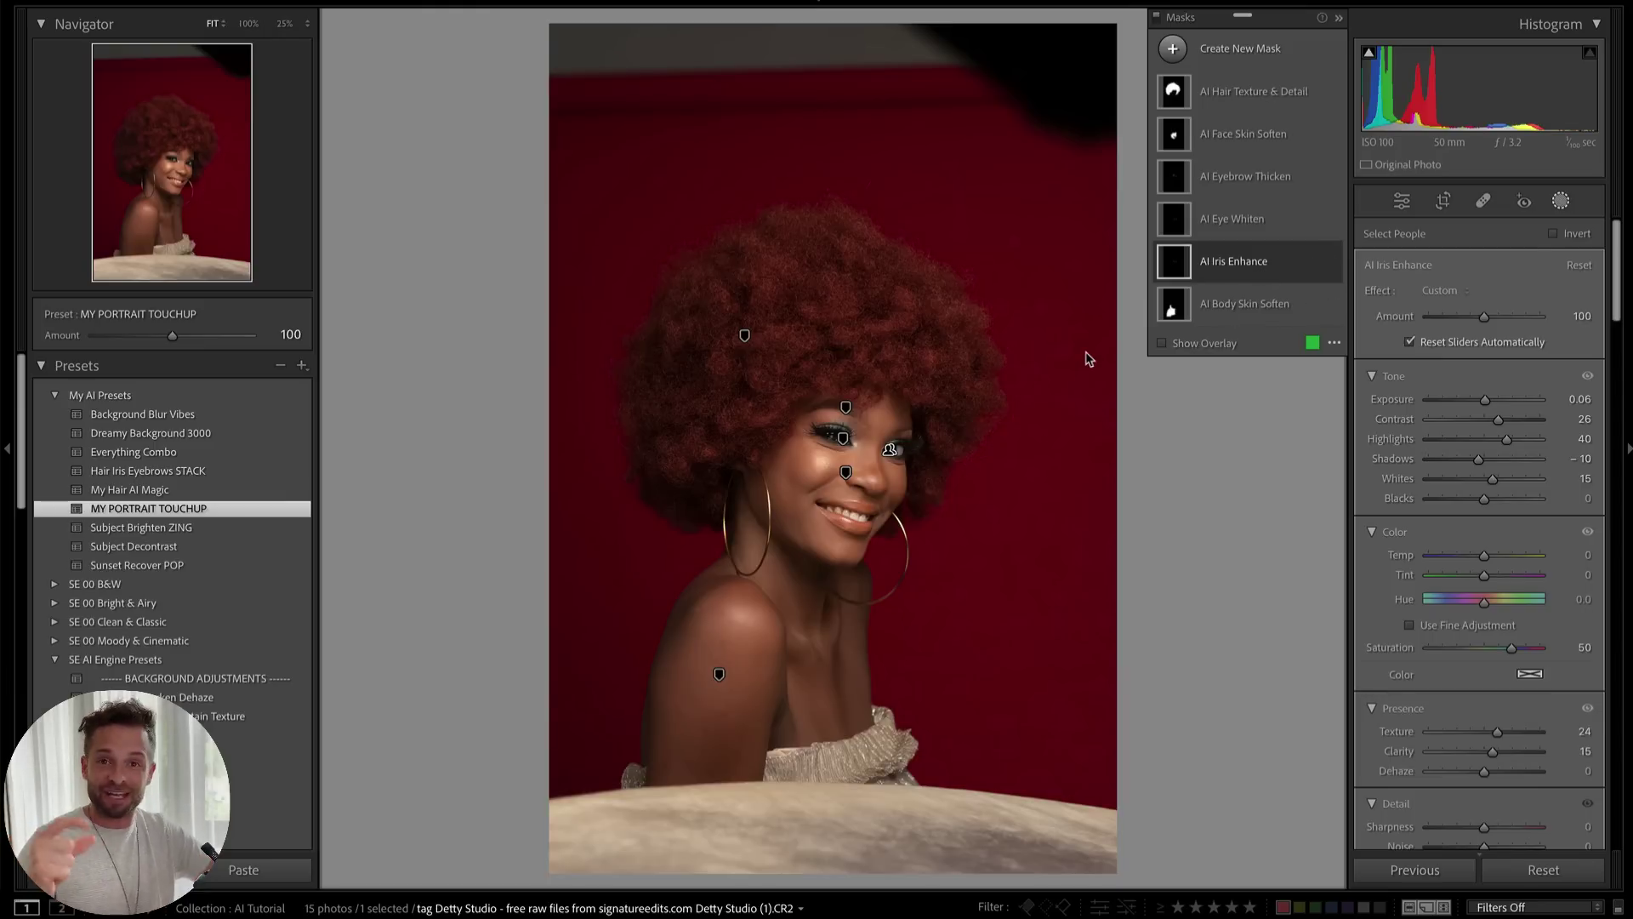
click(1544, 869)
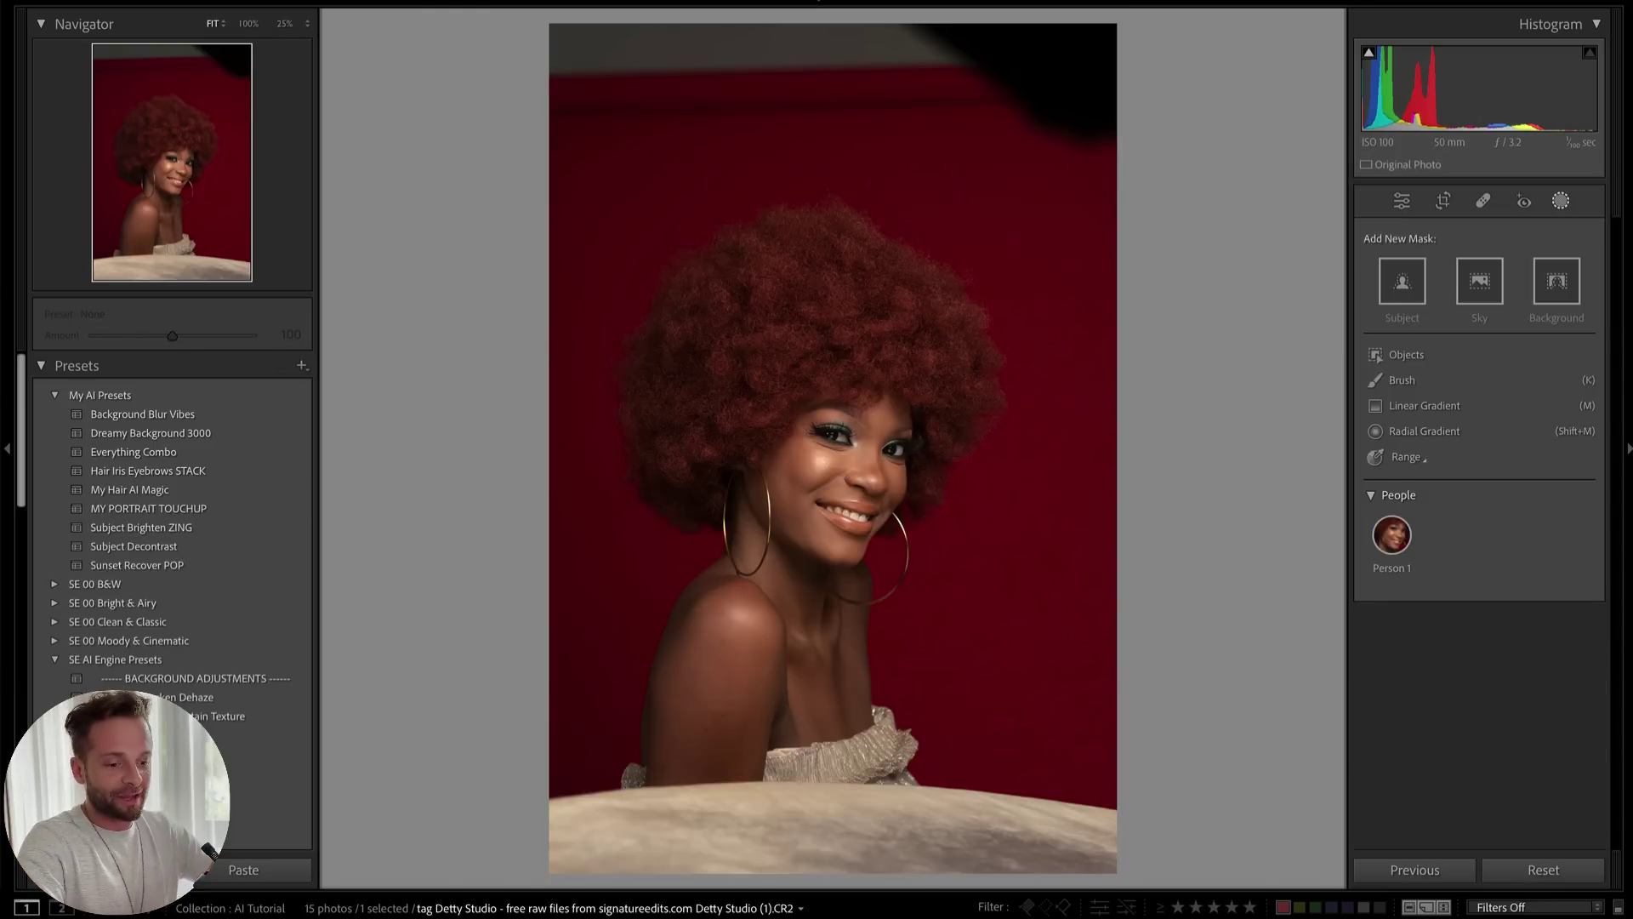
key(Right)
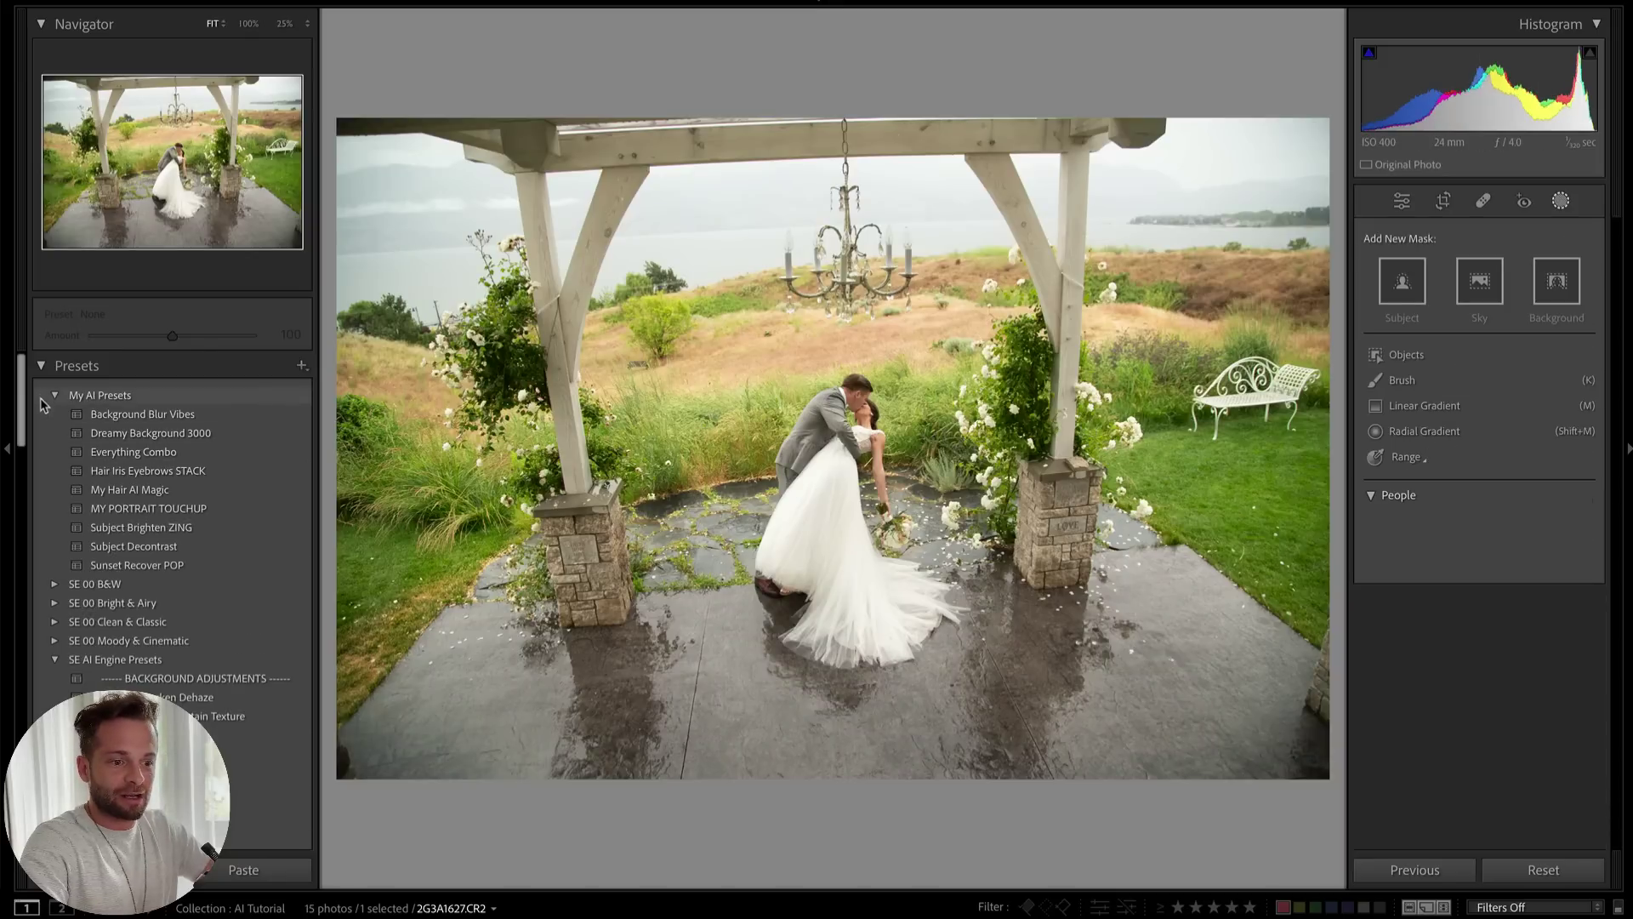
Try Brooding Darken Dehaze, Make Color POP, Make It Airy and Make It Dreamy on the wedding photo
click(55, 396)
click(54, 491)
click(54, 491)
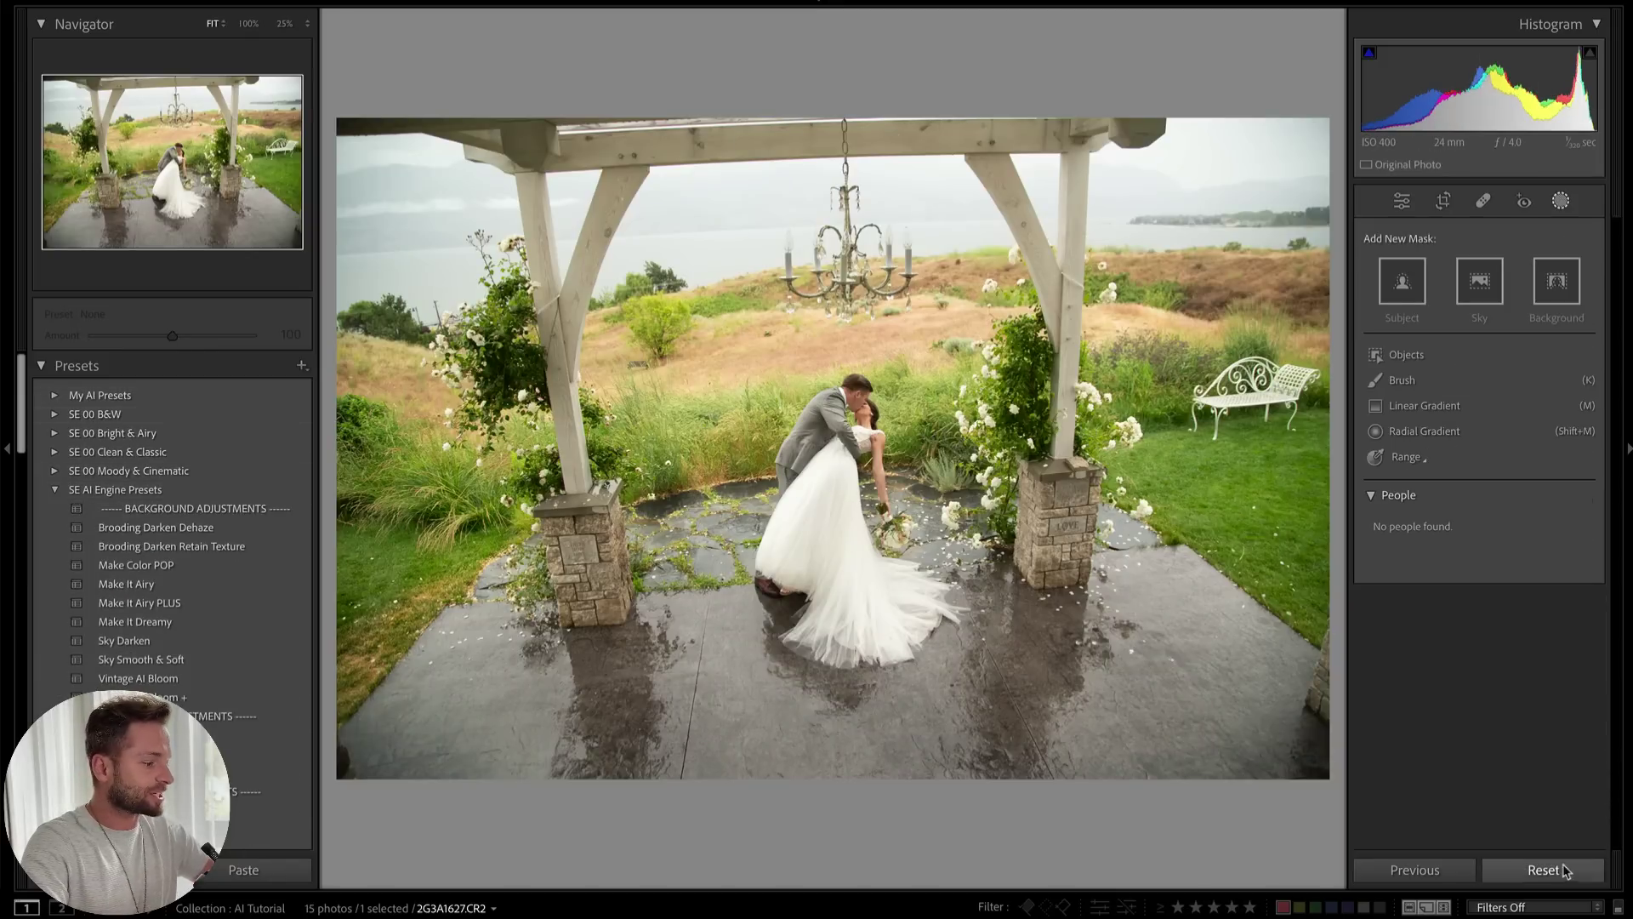
click(188, 533)
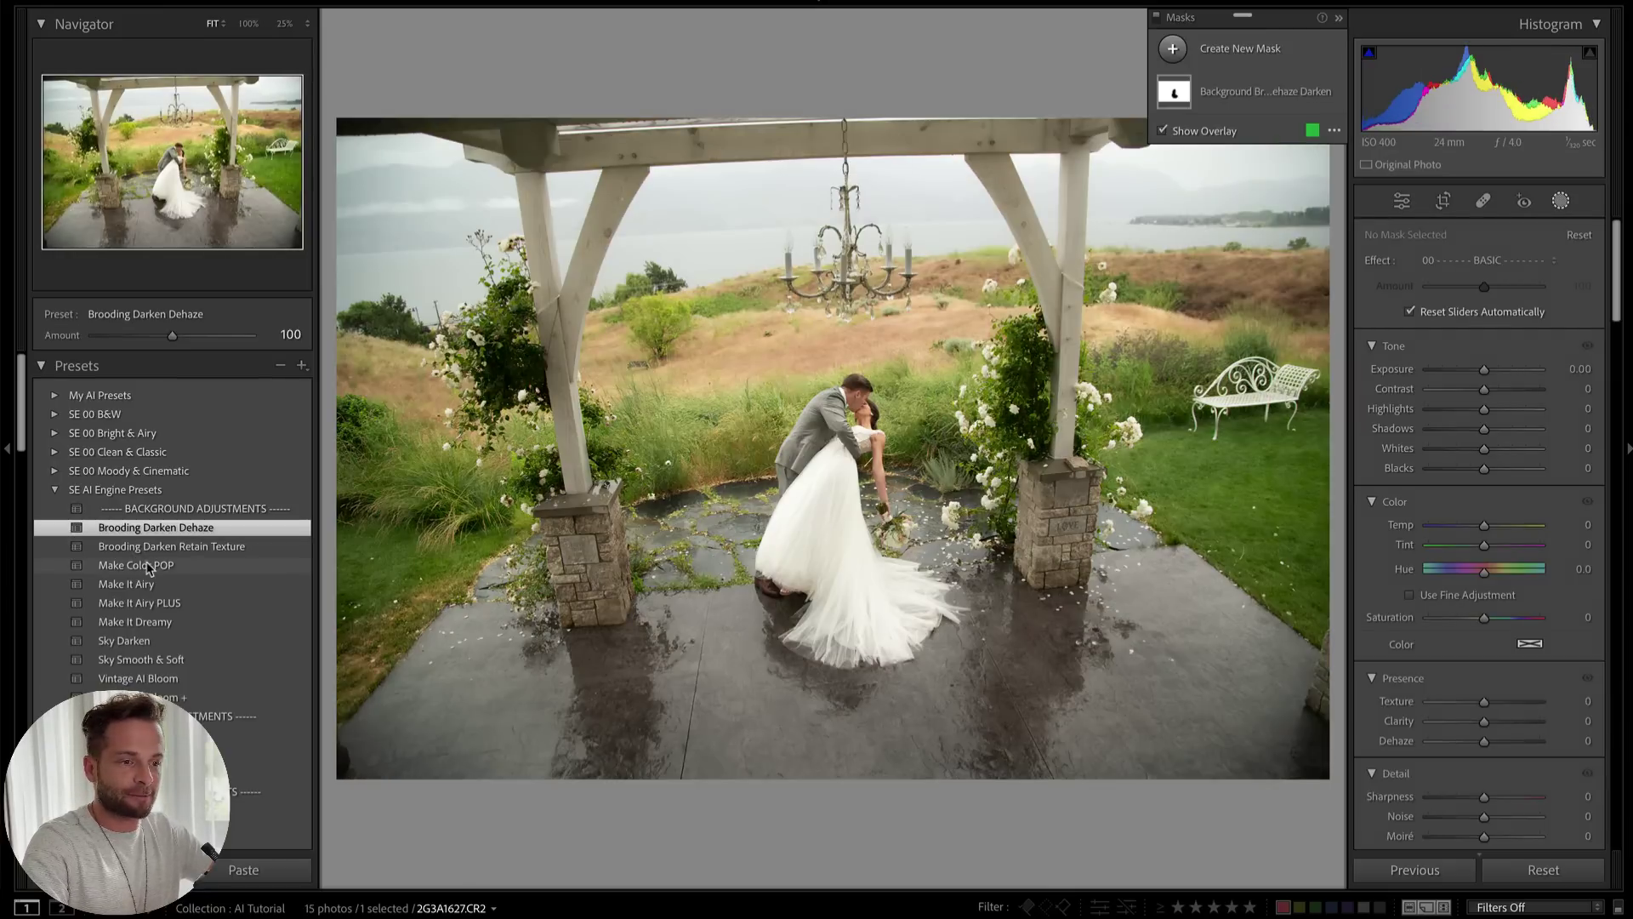
click(186, 565)
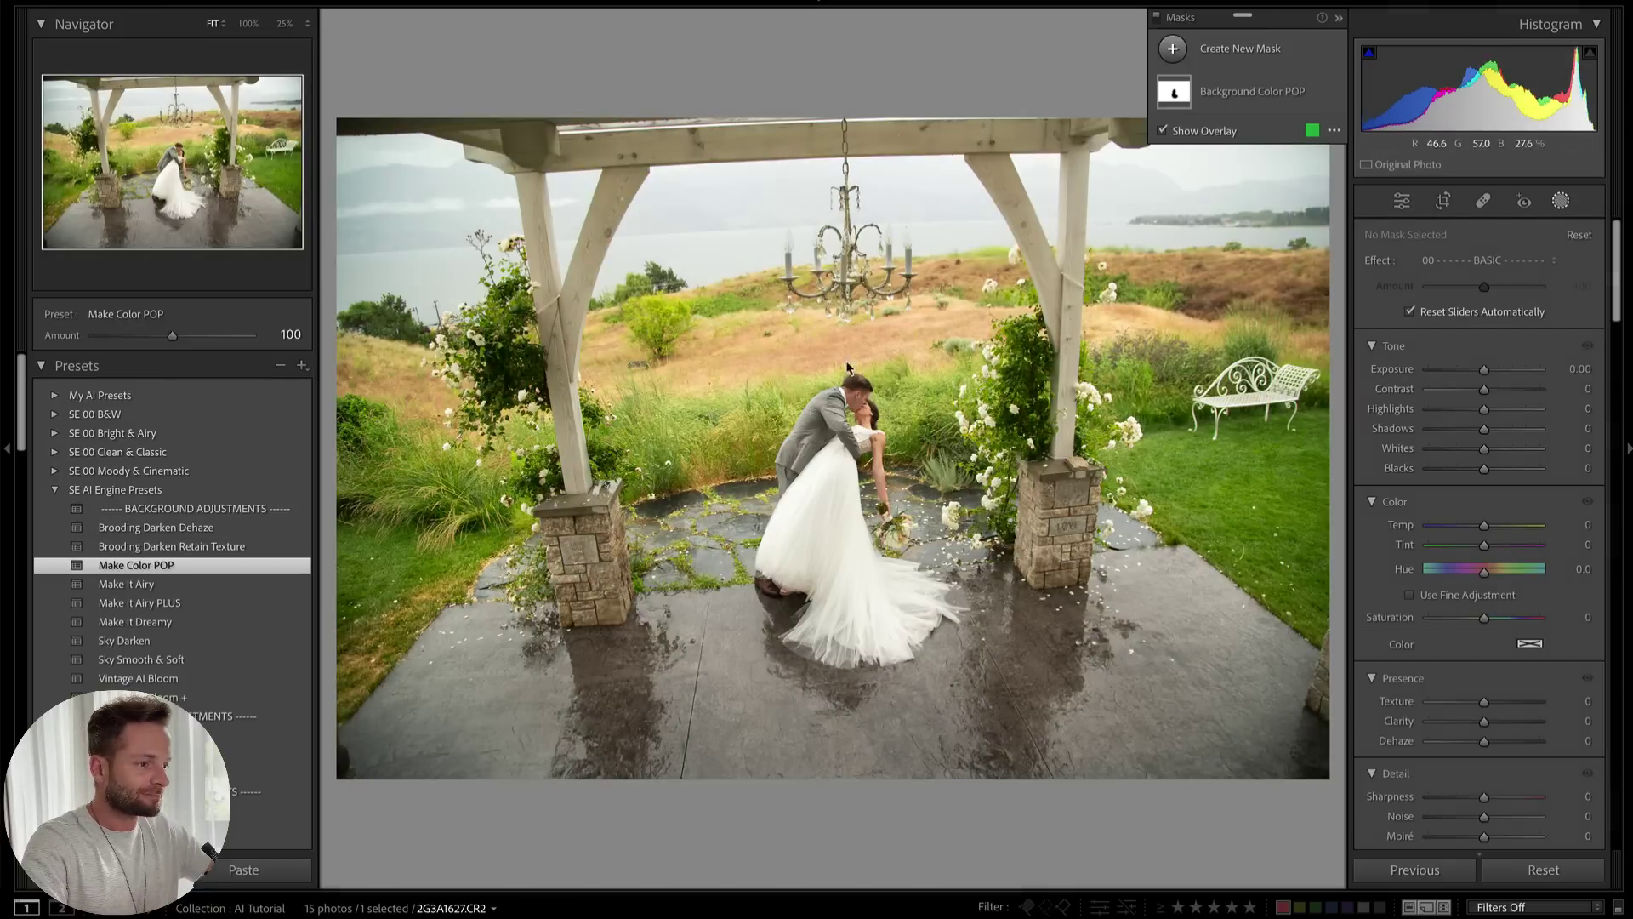
click(135, 586)
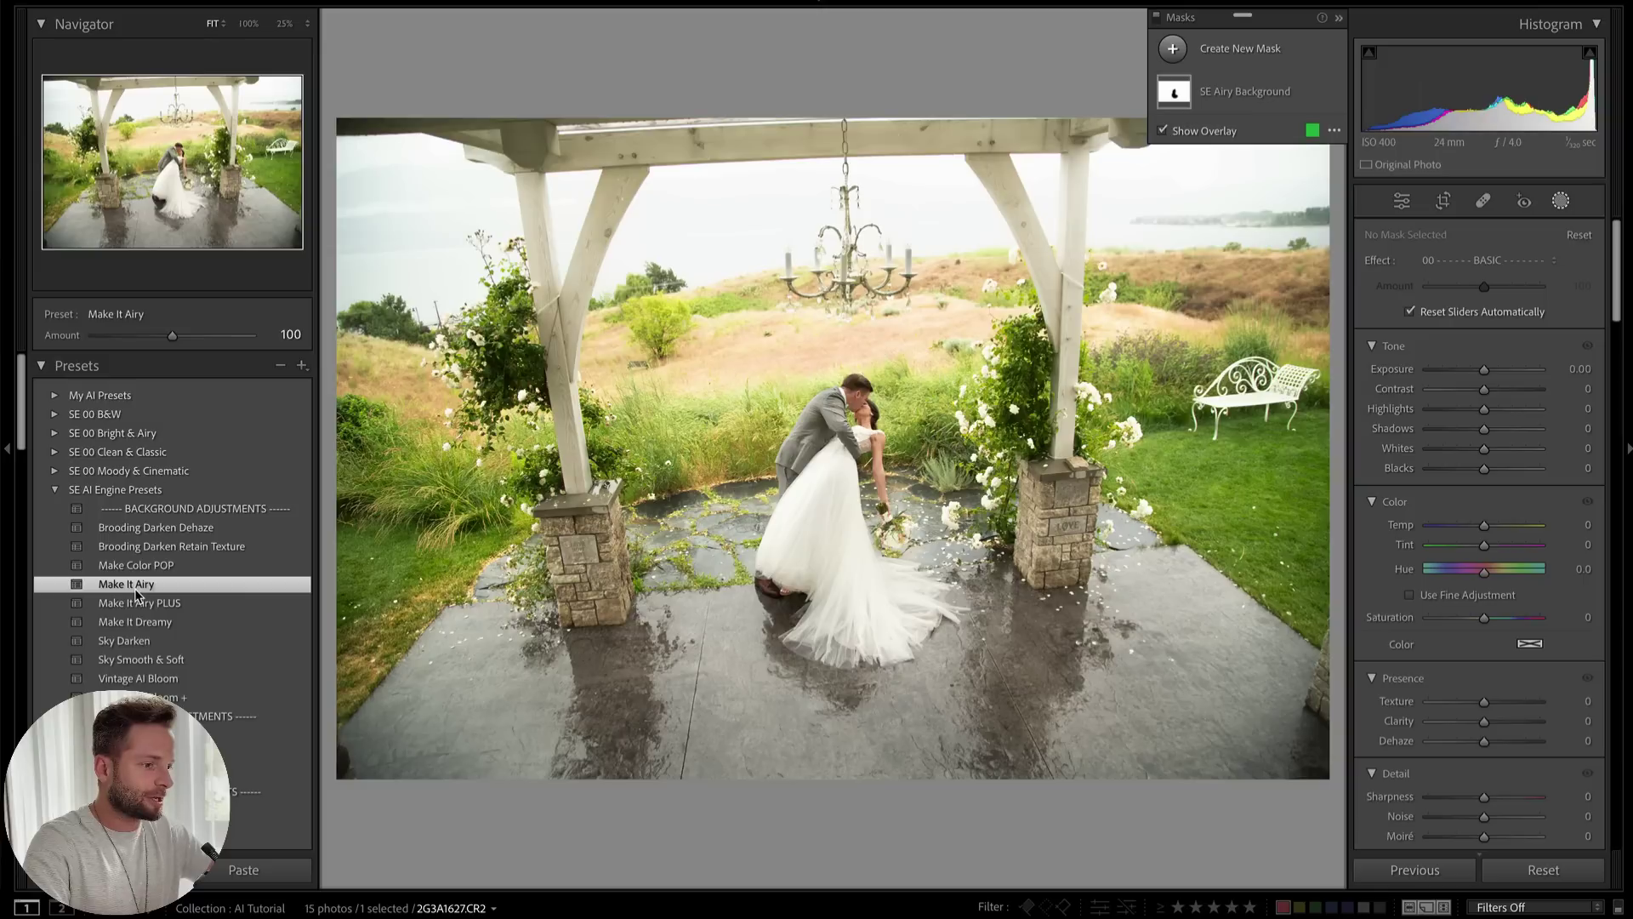
click(141, 622)
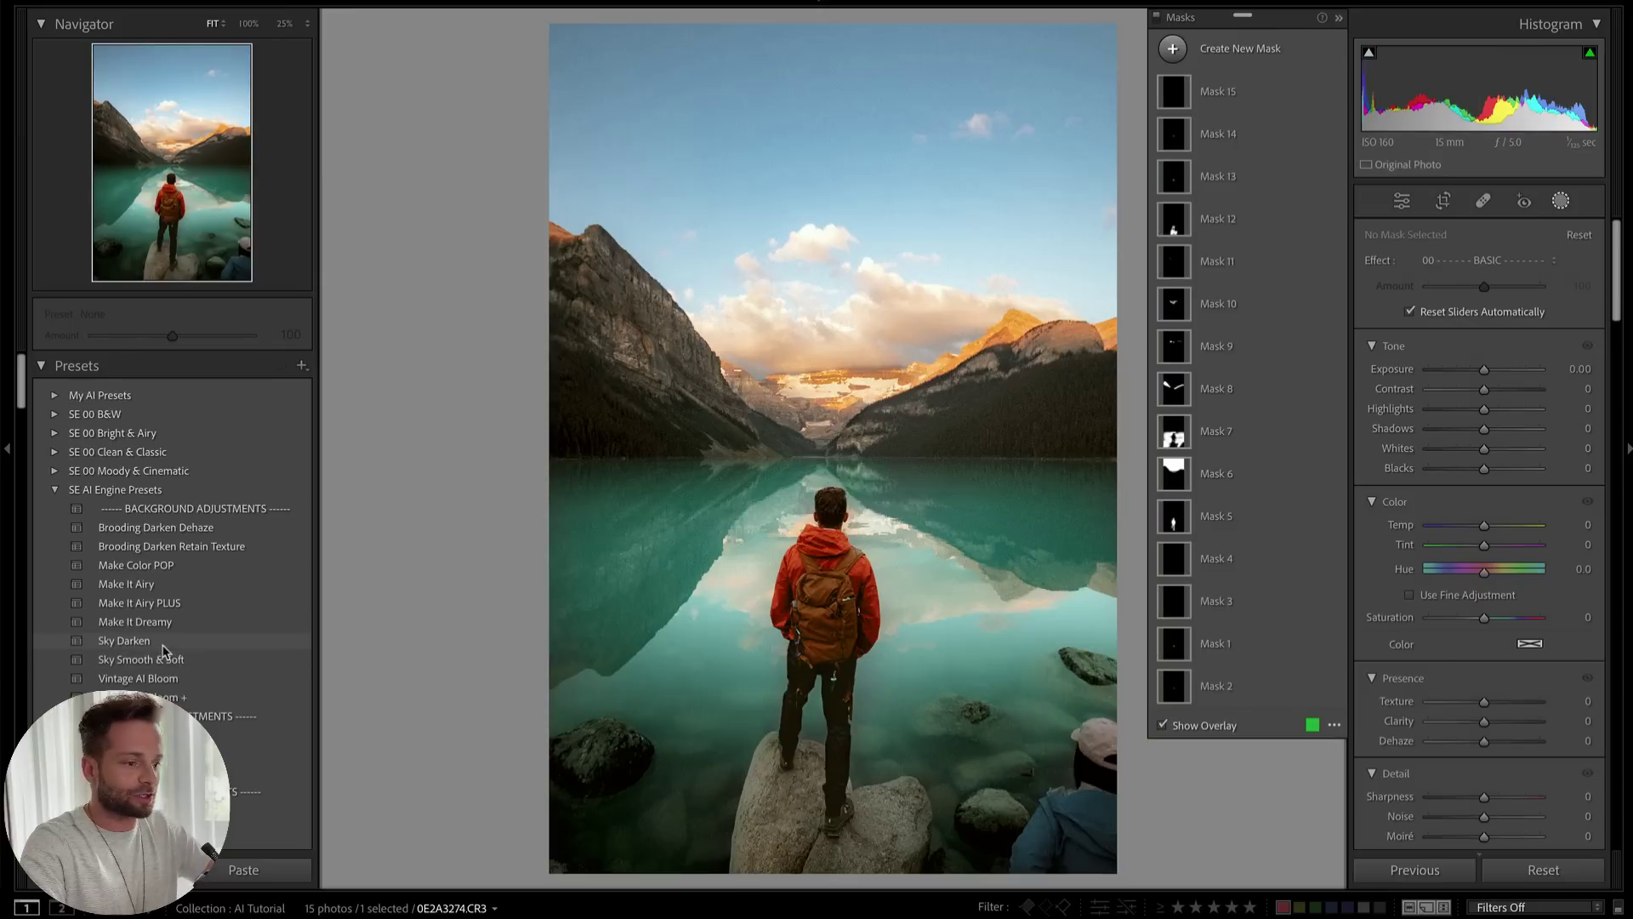
Clear the lake photo's edits and apply SE 001 Natural with exposure at +0.99
click(1553, 876)
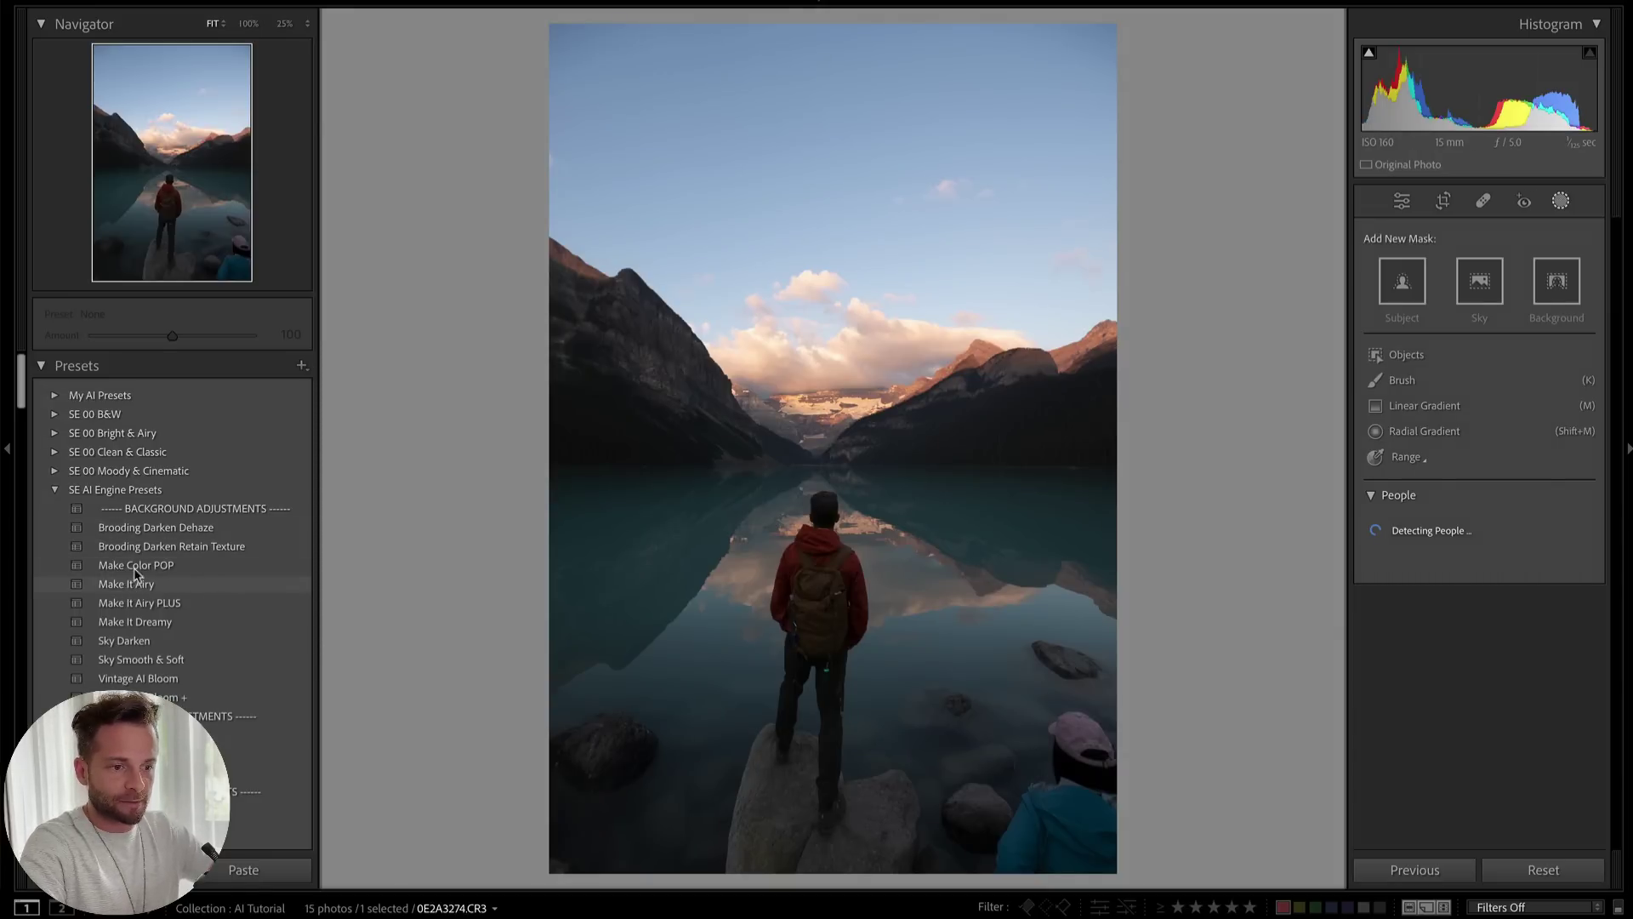
click(55, 452)
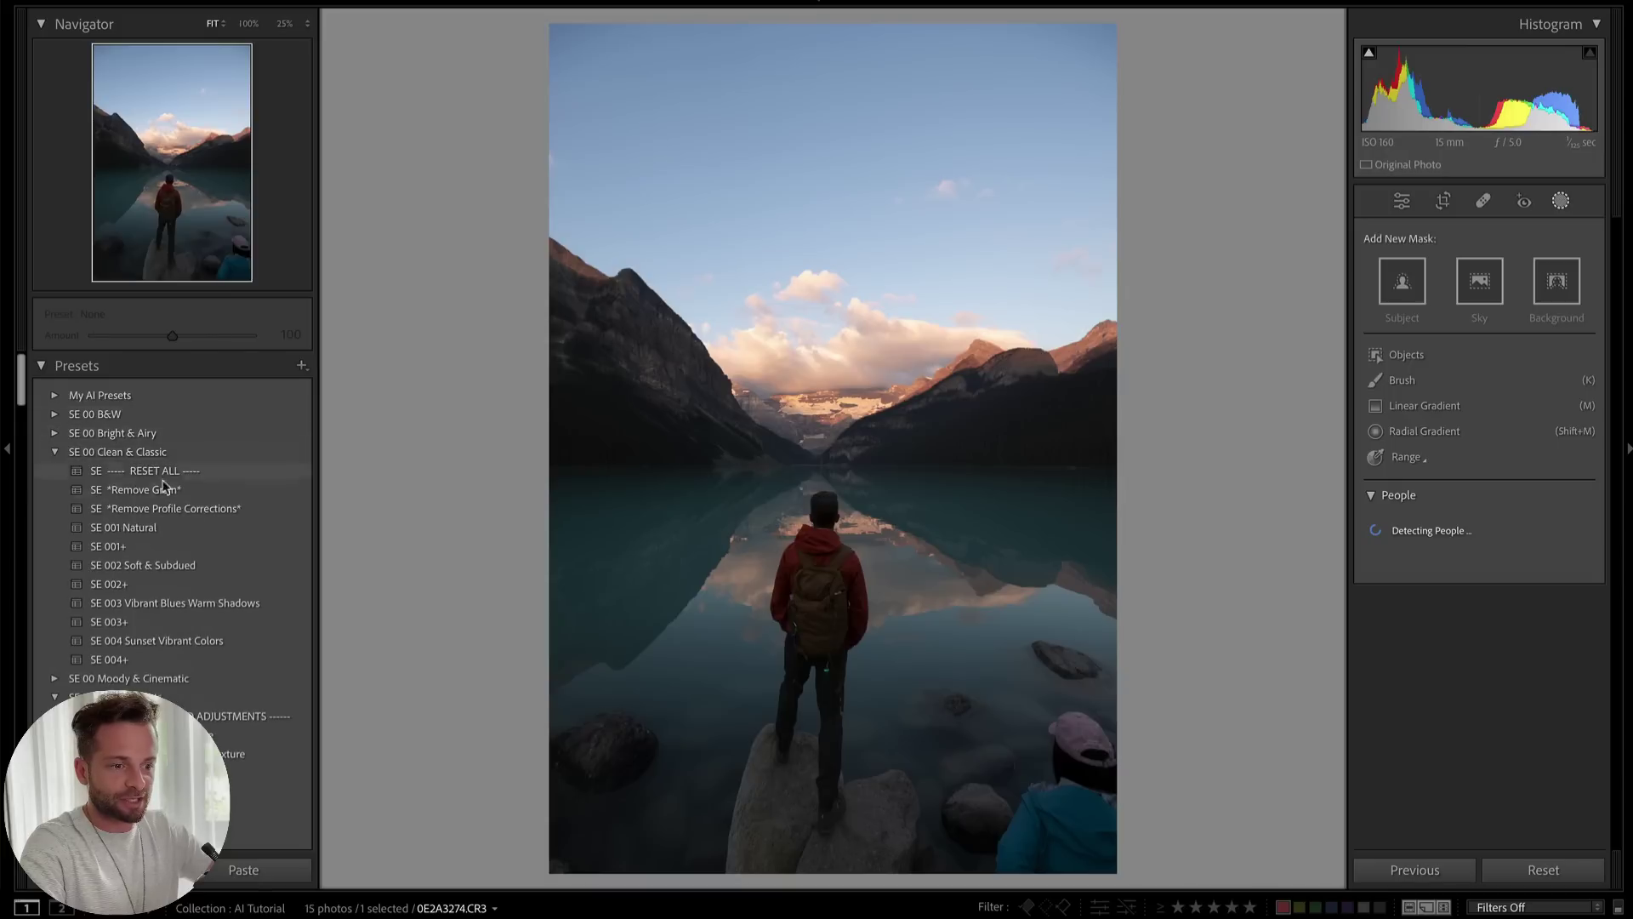
click(134, 528)
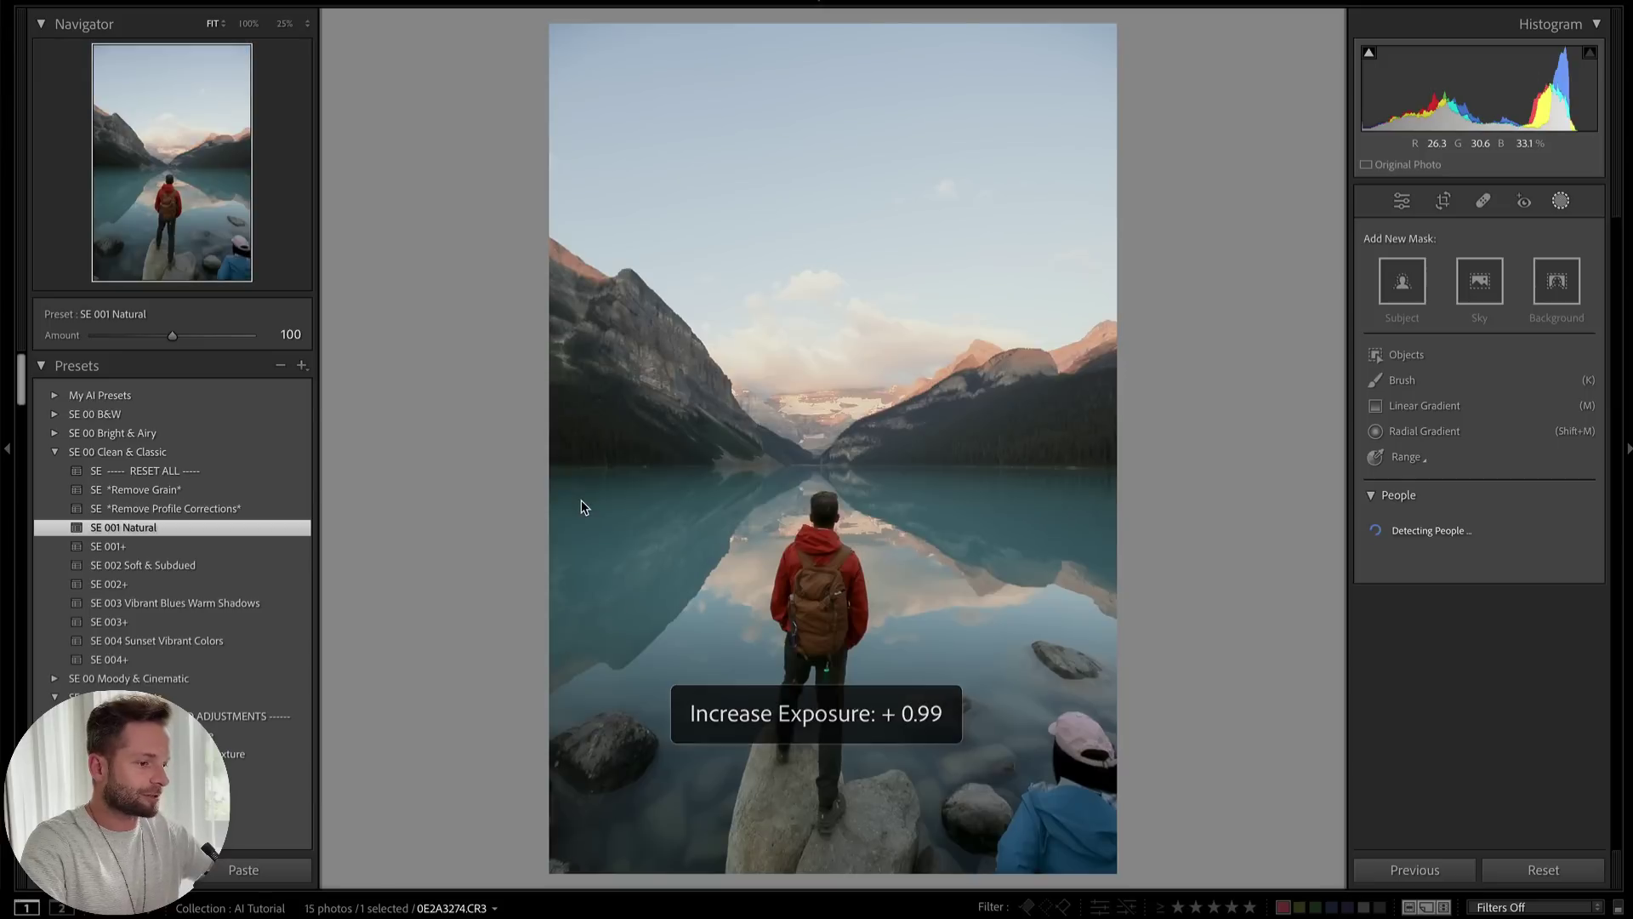
key(equal)
key(equal)
key(minus)
key(minus)
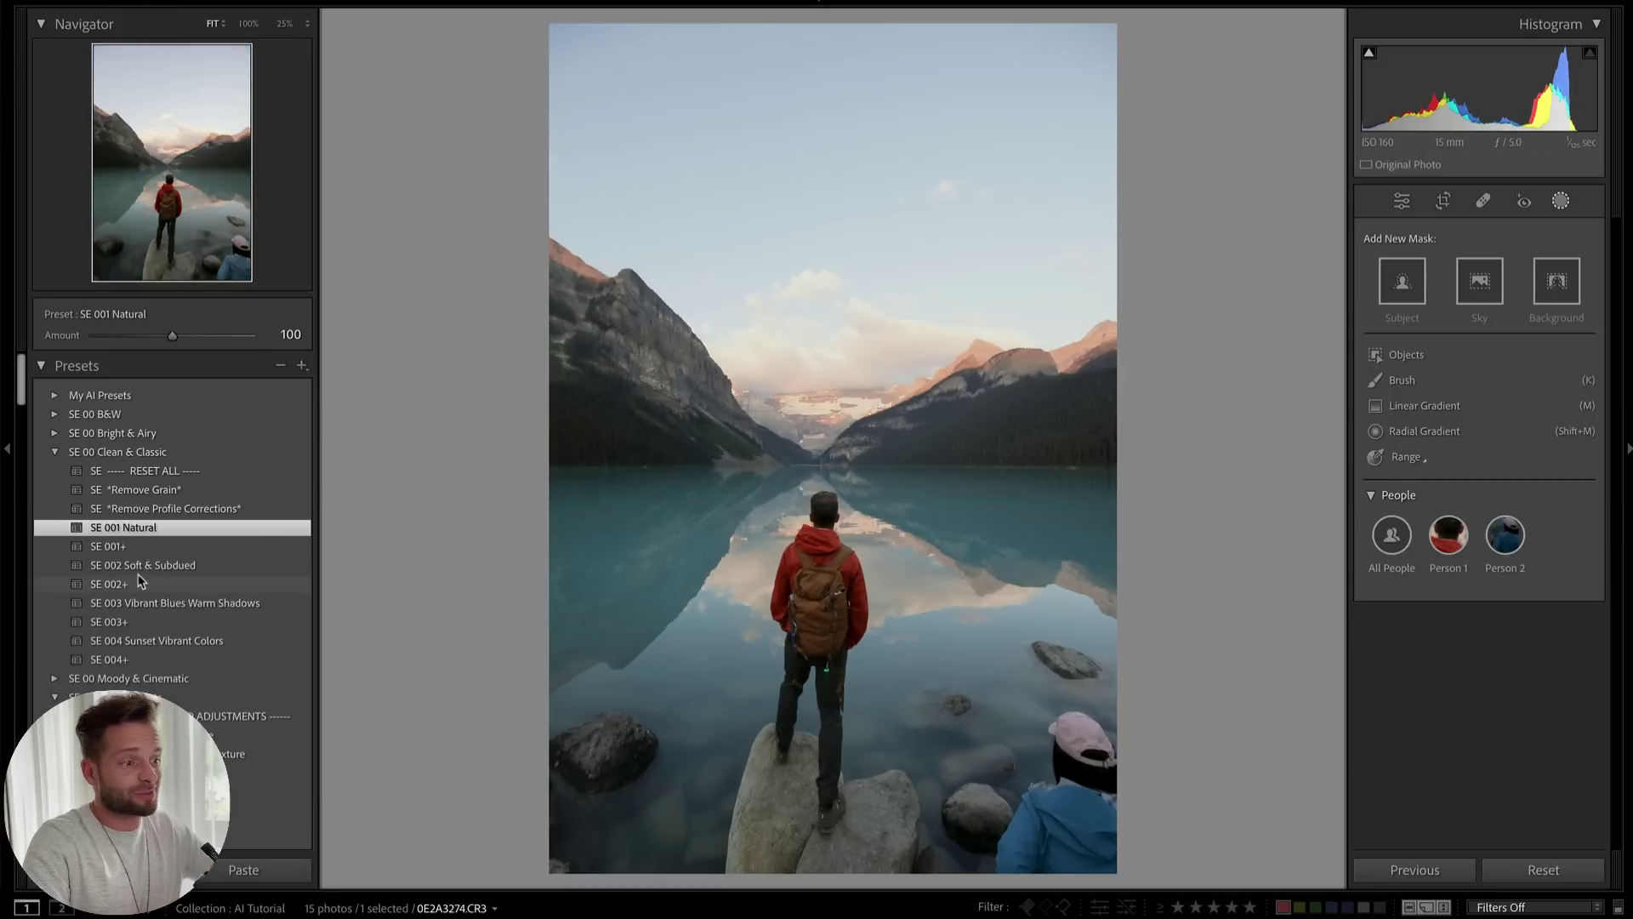
Lower the SE 001 Natural amount to 87 and apply the Make Color POP preset
scroll(175, 596, down, 4)
scroll(187, 575, down, 1)
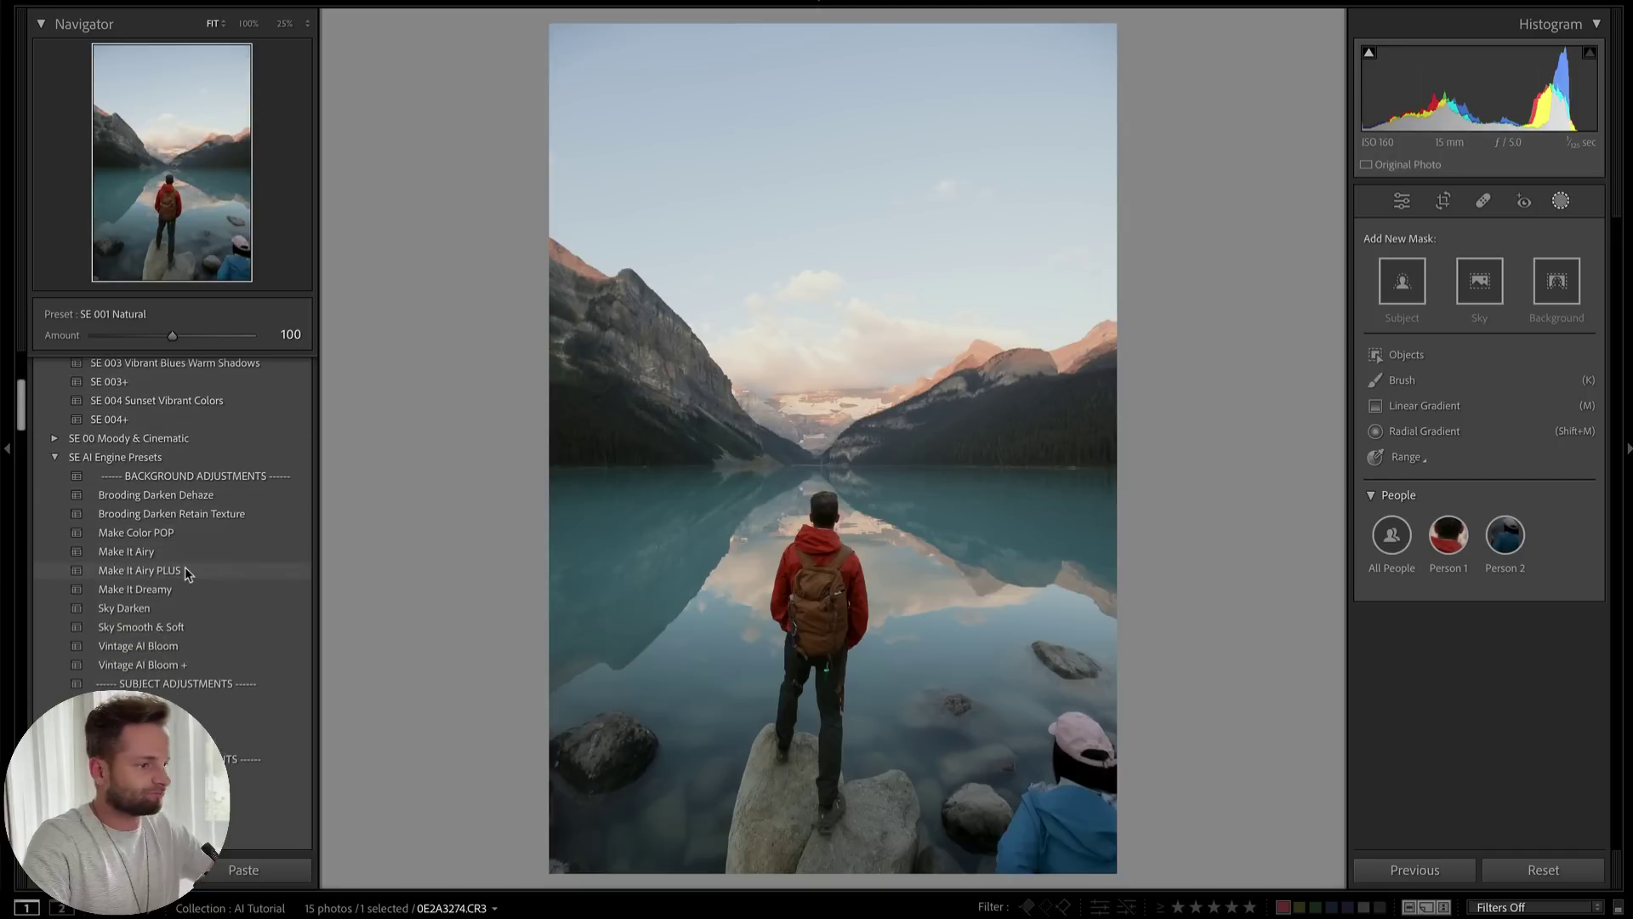
mouse_move(173, 336)
mouse_down()
mouse_move(202, 339)
mouse_move(162, 336)
mouse_up()
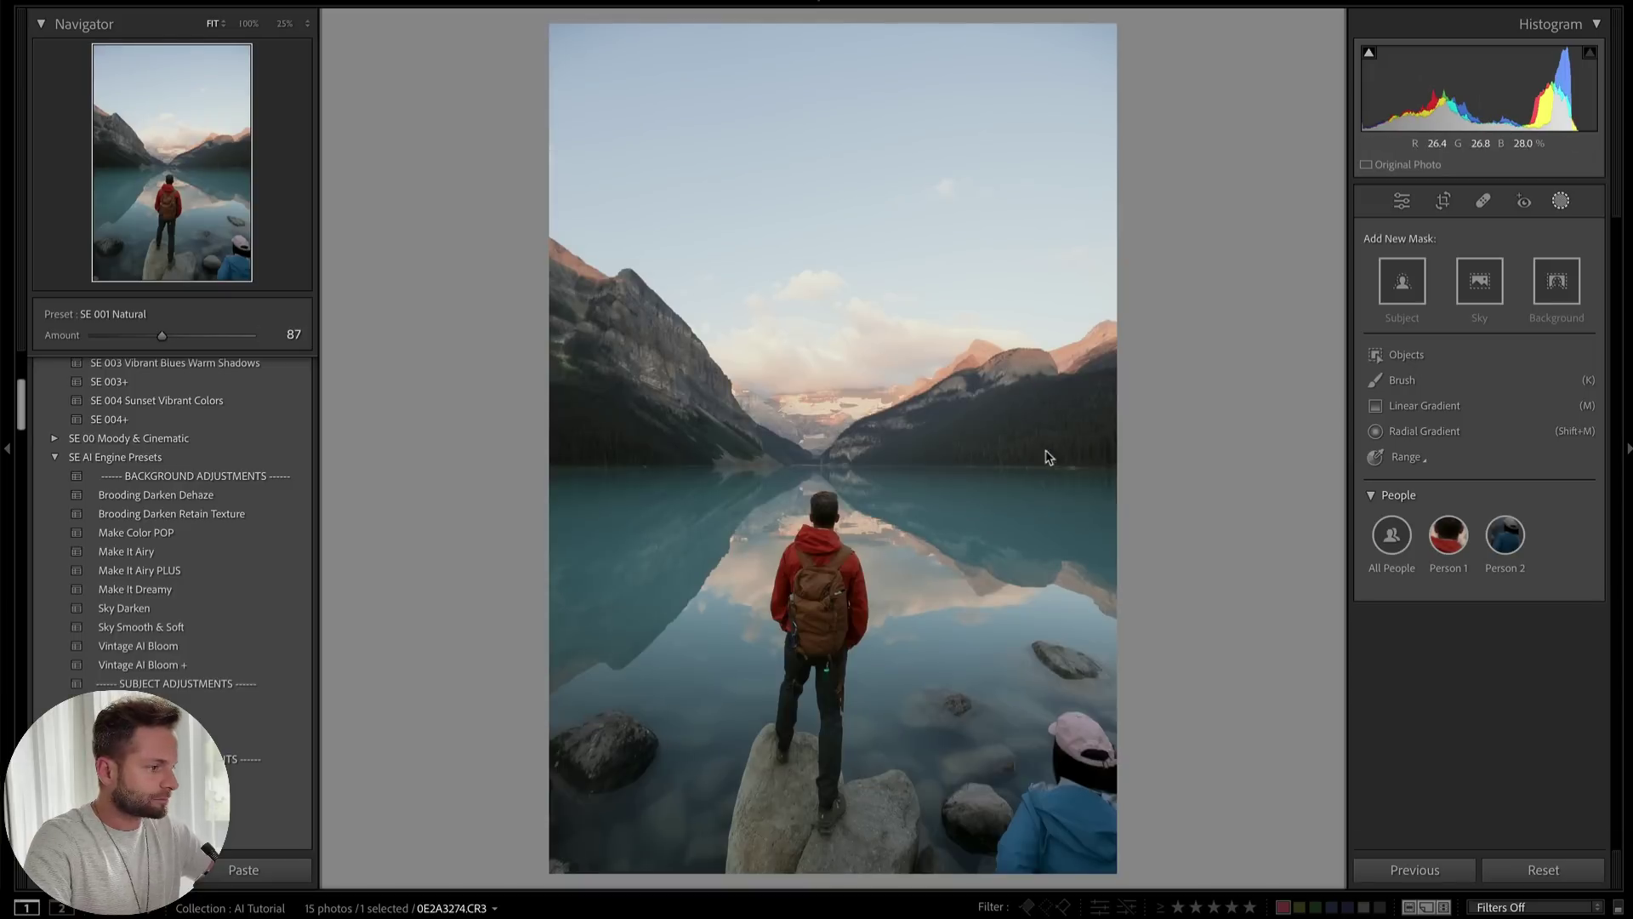
click(157, 535)
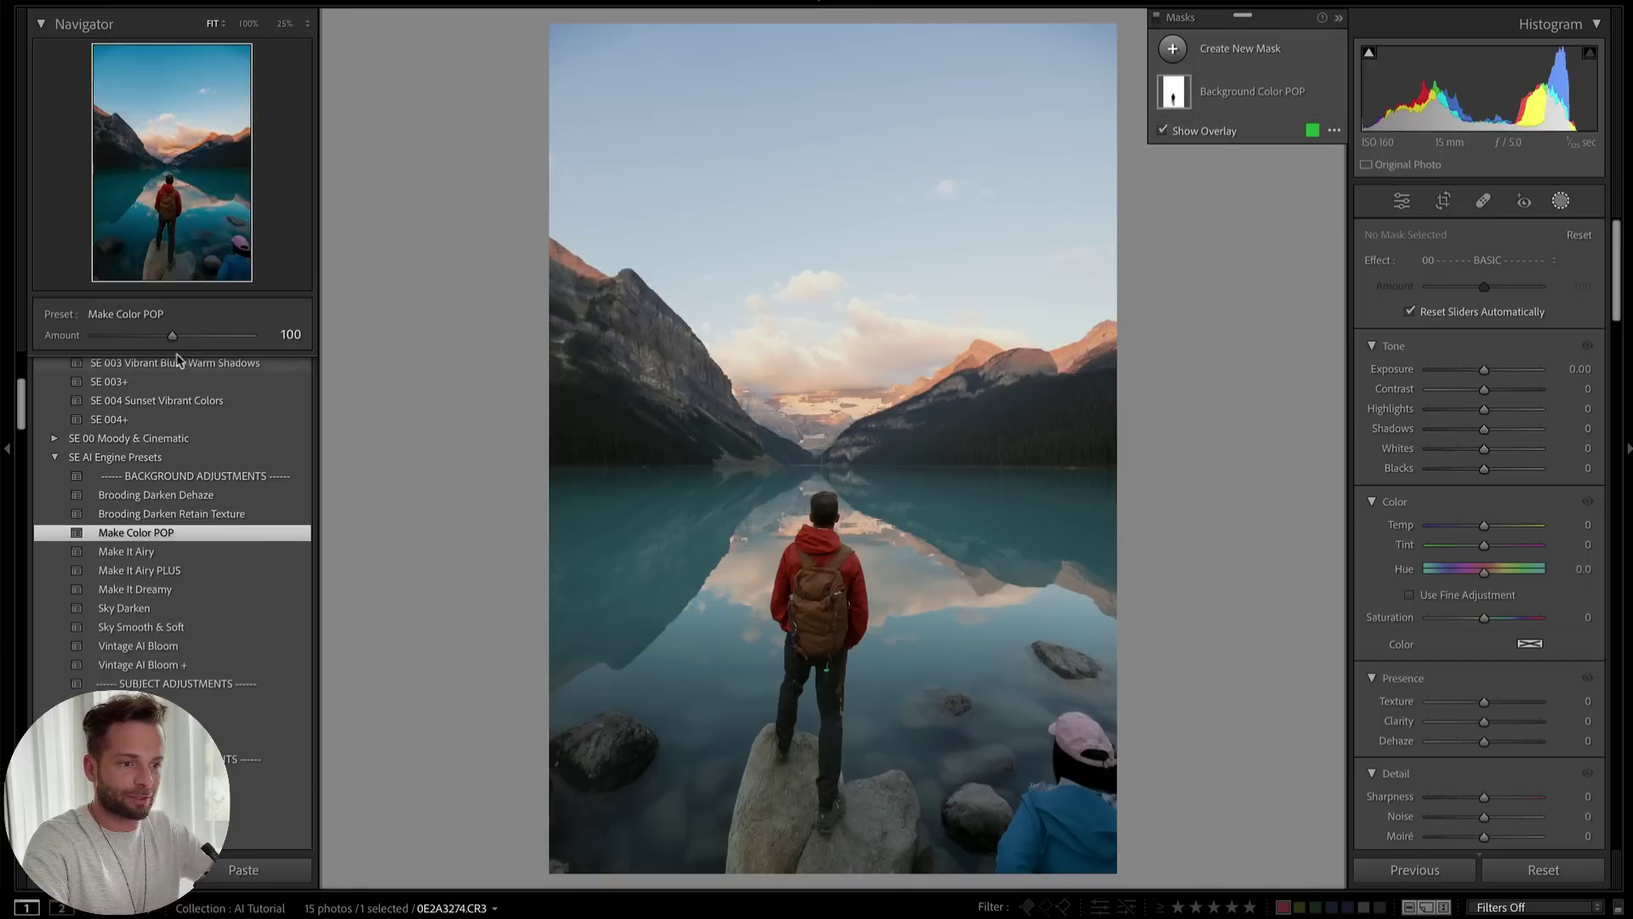
Raise Make Color POP to 200, then add the Sky Darken preset at amount 67
drag(172, 336, 285, 332)
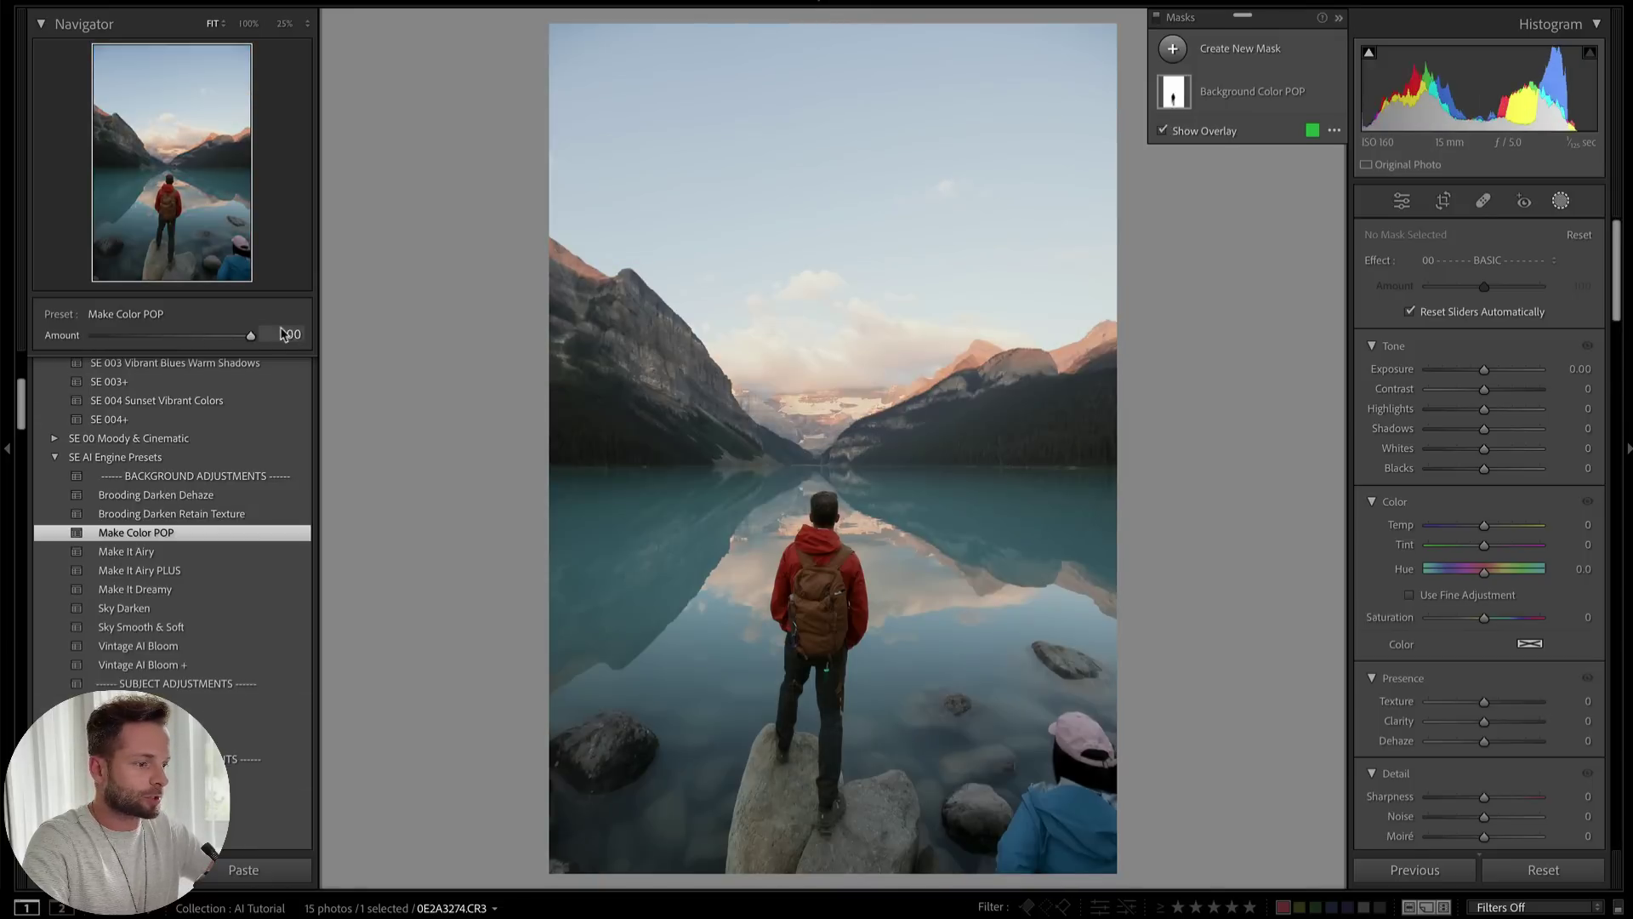
click(169, 607)
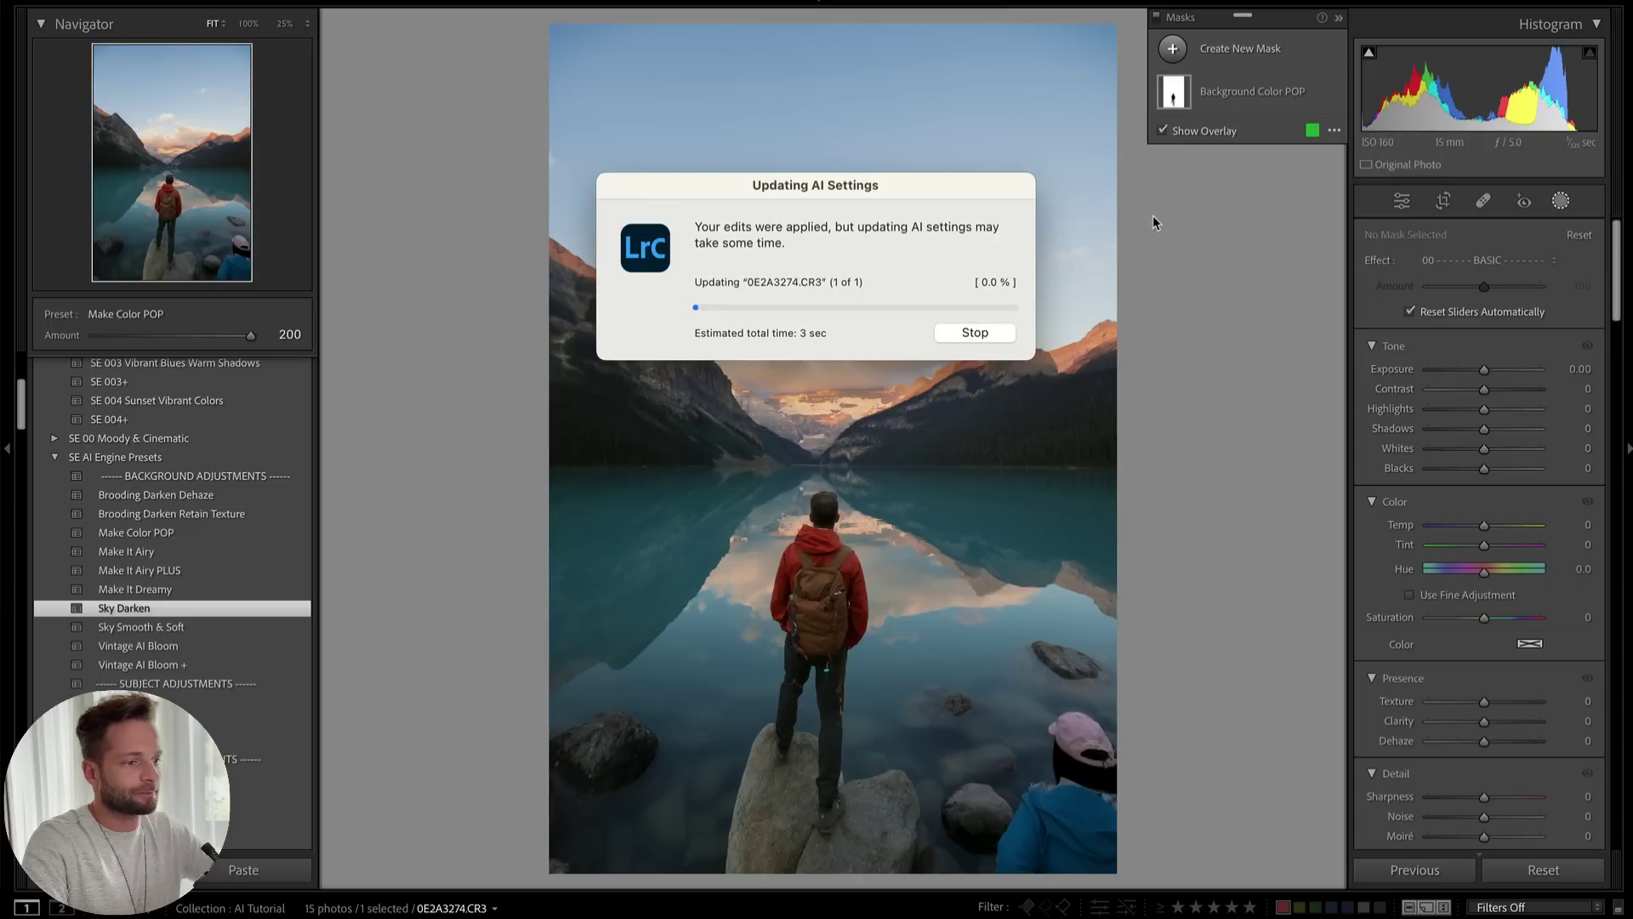
mouse_move(172, 335)
mouse_down()
mouse_move(74, 339)
mouse_move(209, 337)
mouse_move(132, 325)
mouse_move(145, 326)
mouse_up()
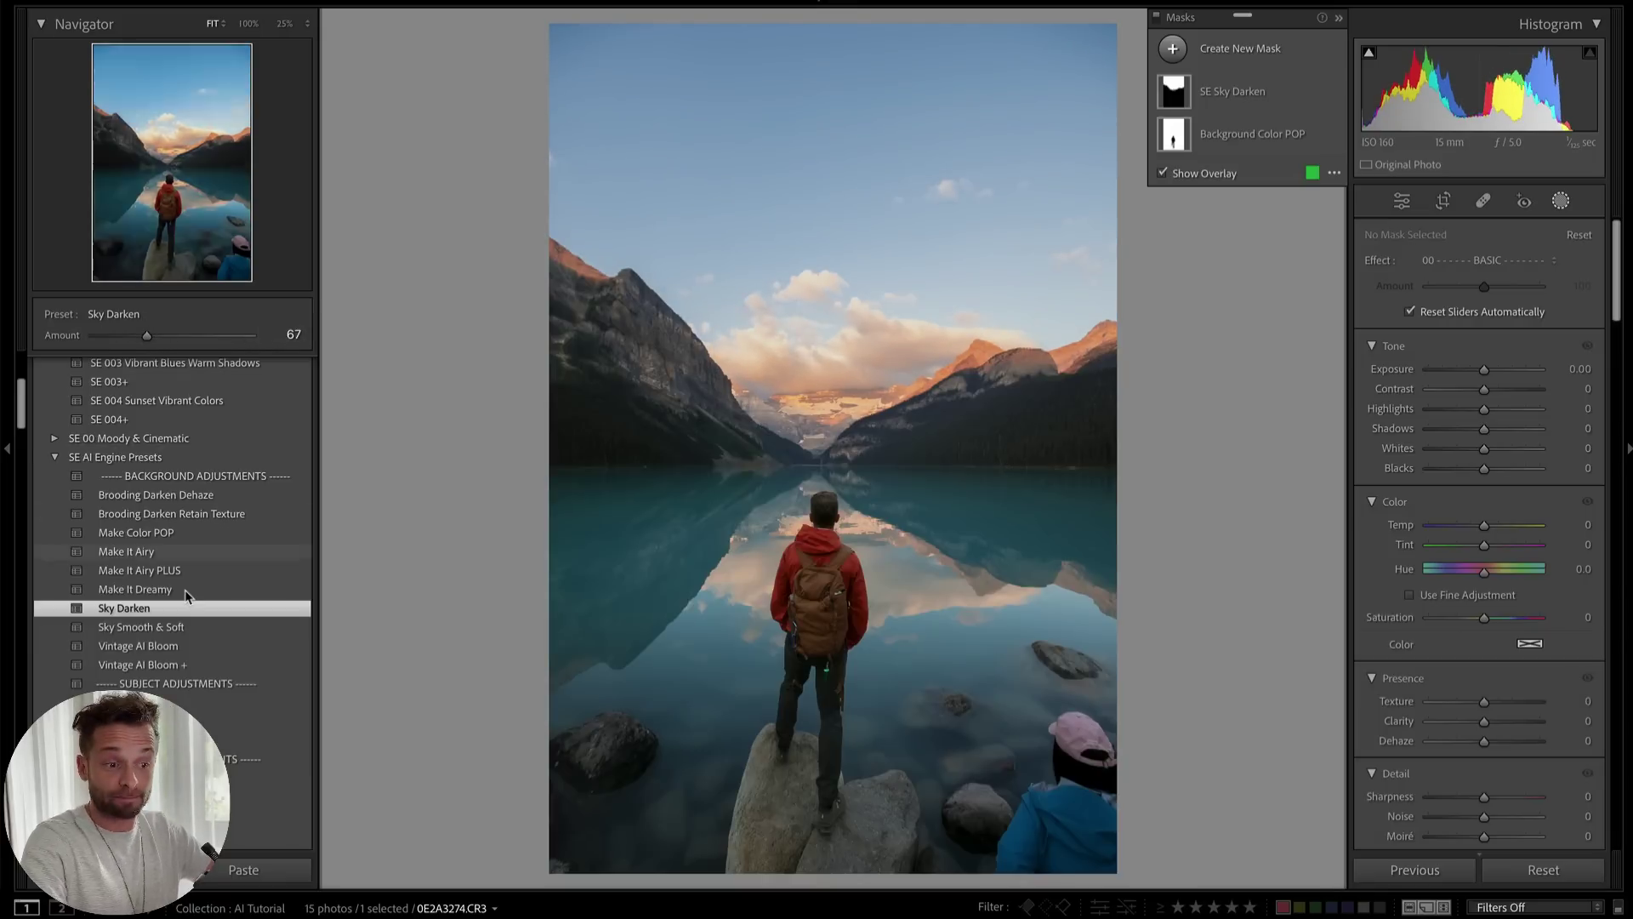
scroll(186, 590, down, 1)
scroll(186, 589, down, 6)
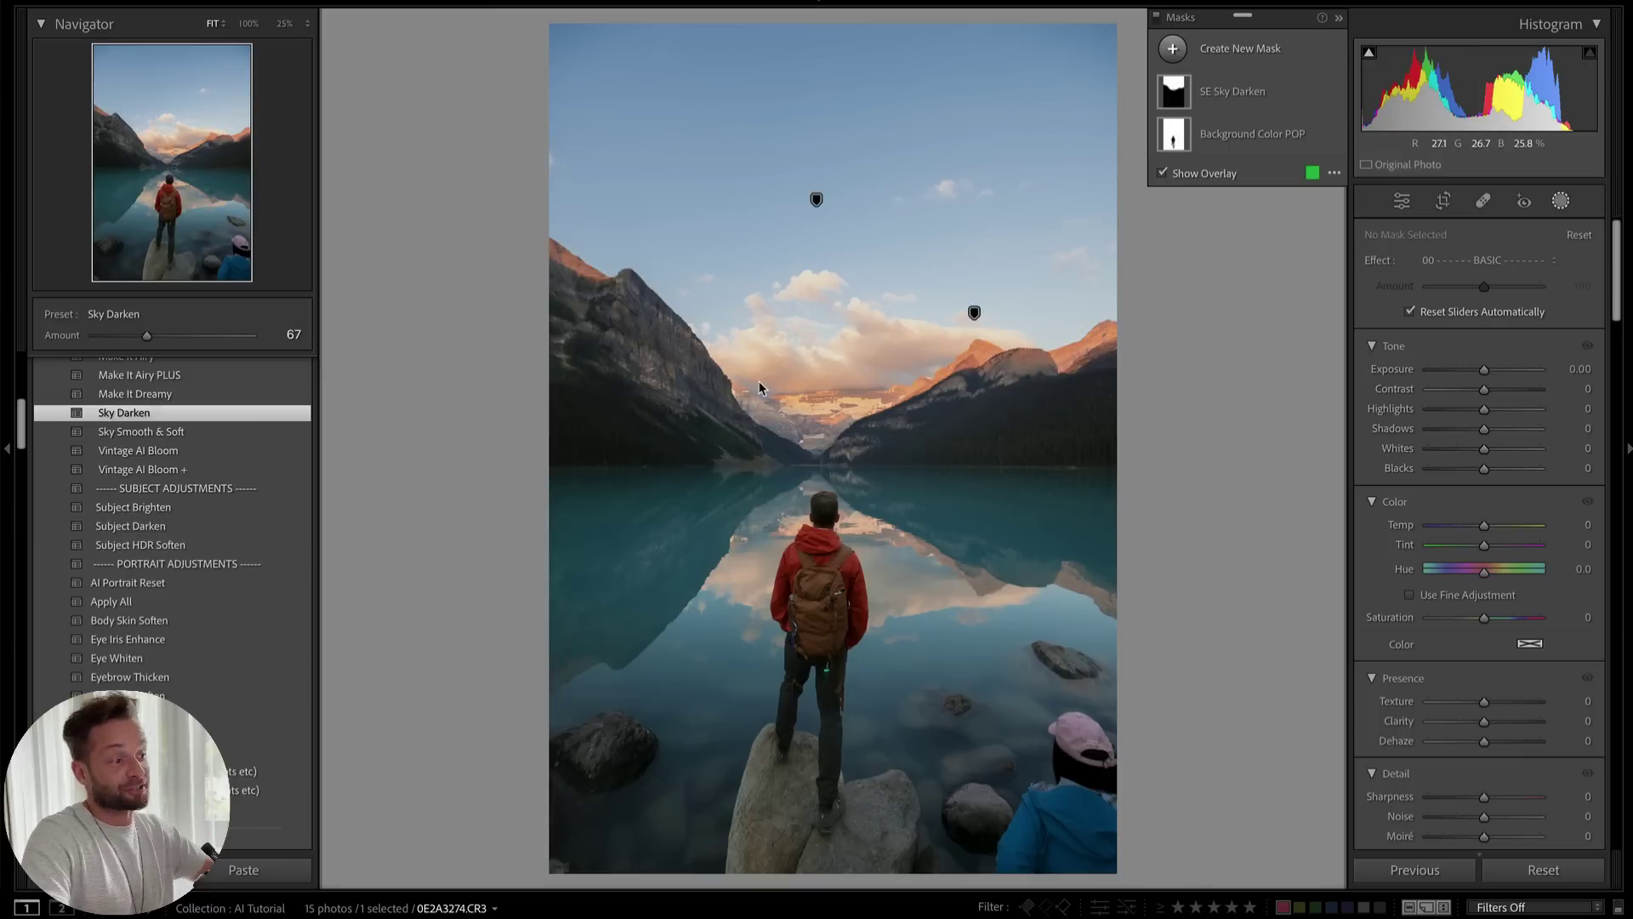
Remove the person in the bottom-right corner with a regenerated fill and commit it
click(1484, 201)
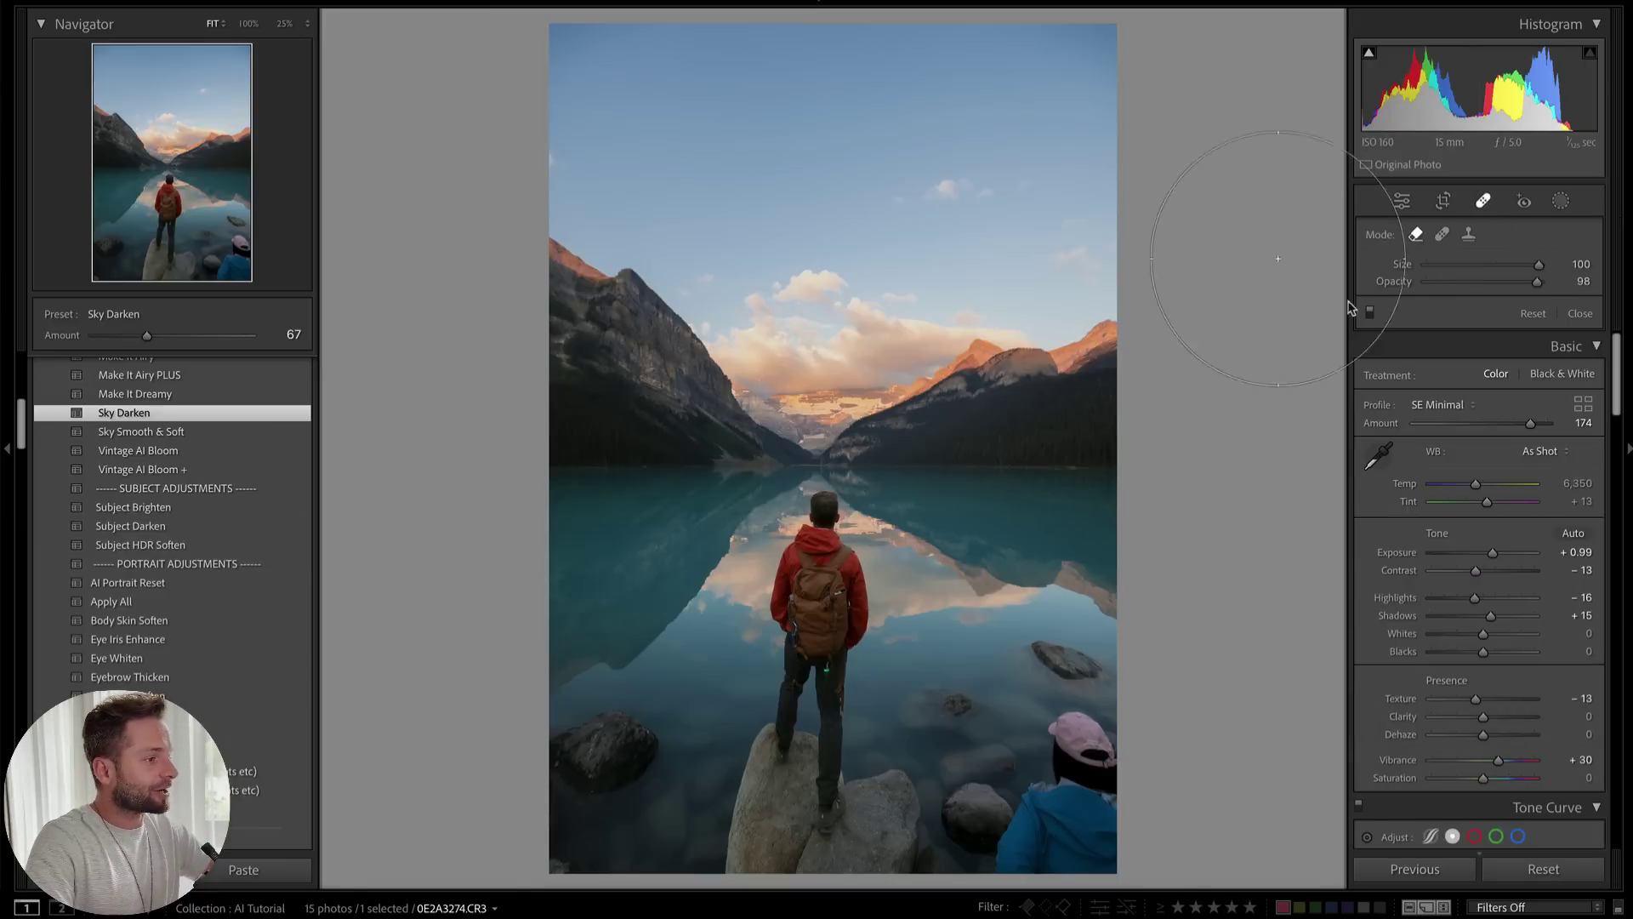
mouse_move(1046, 791)
mouse_down()
mouse_move(1021, 779)
mouse_move(1073, 803)
mouse_up()
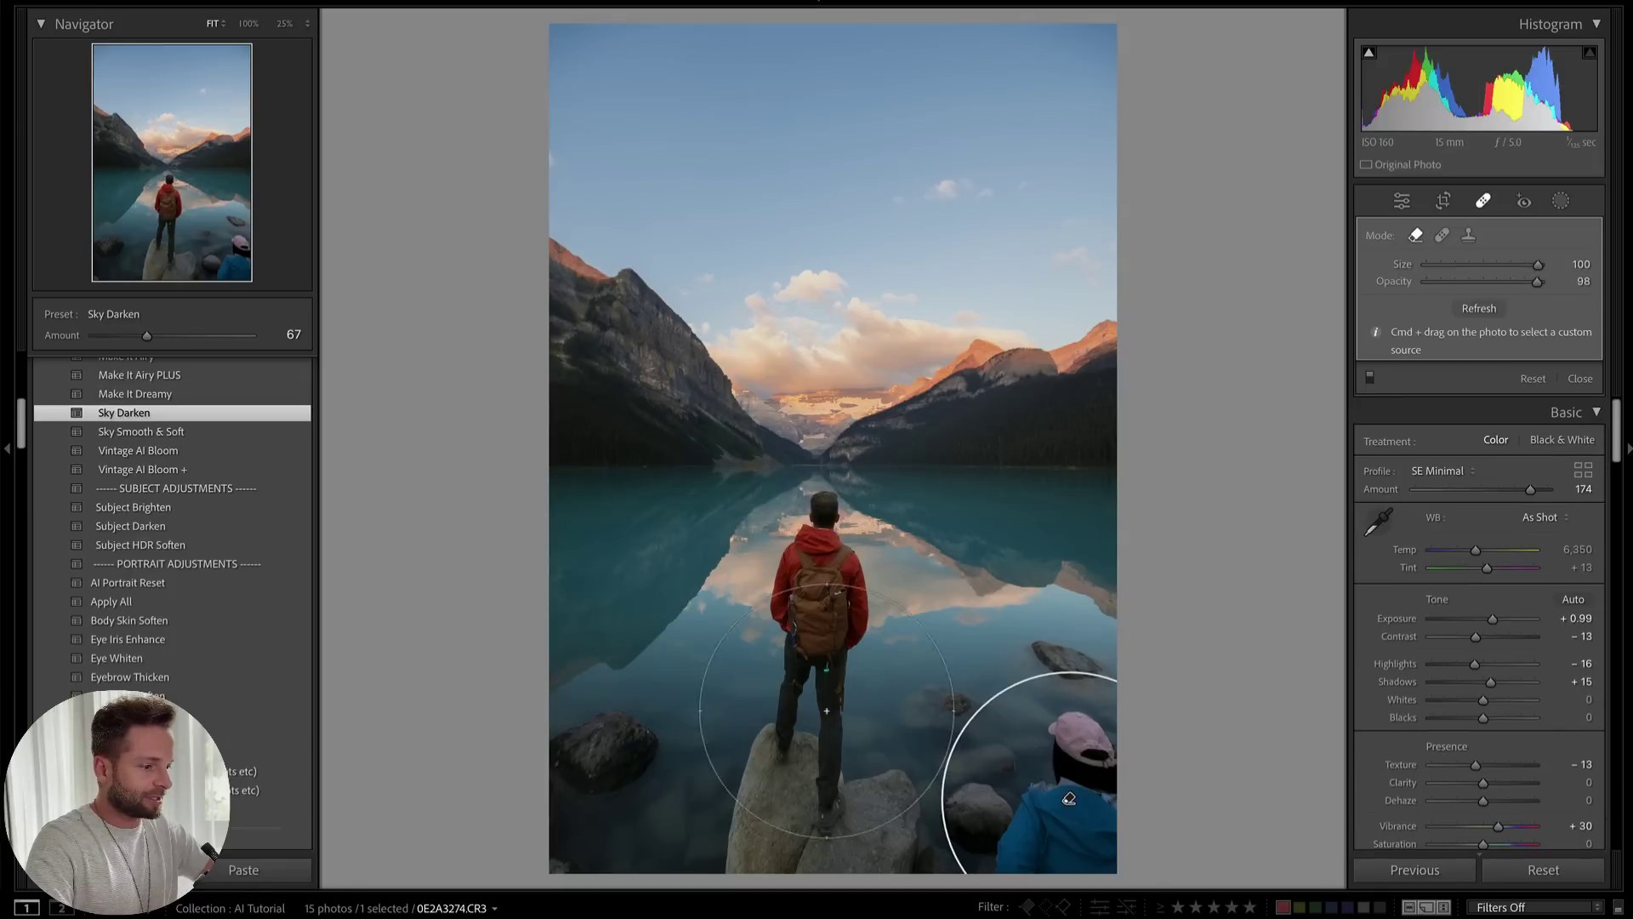
click(1478, 308)
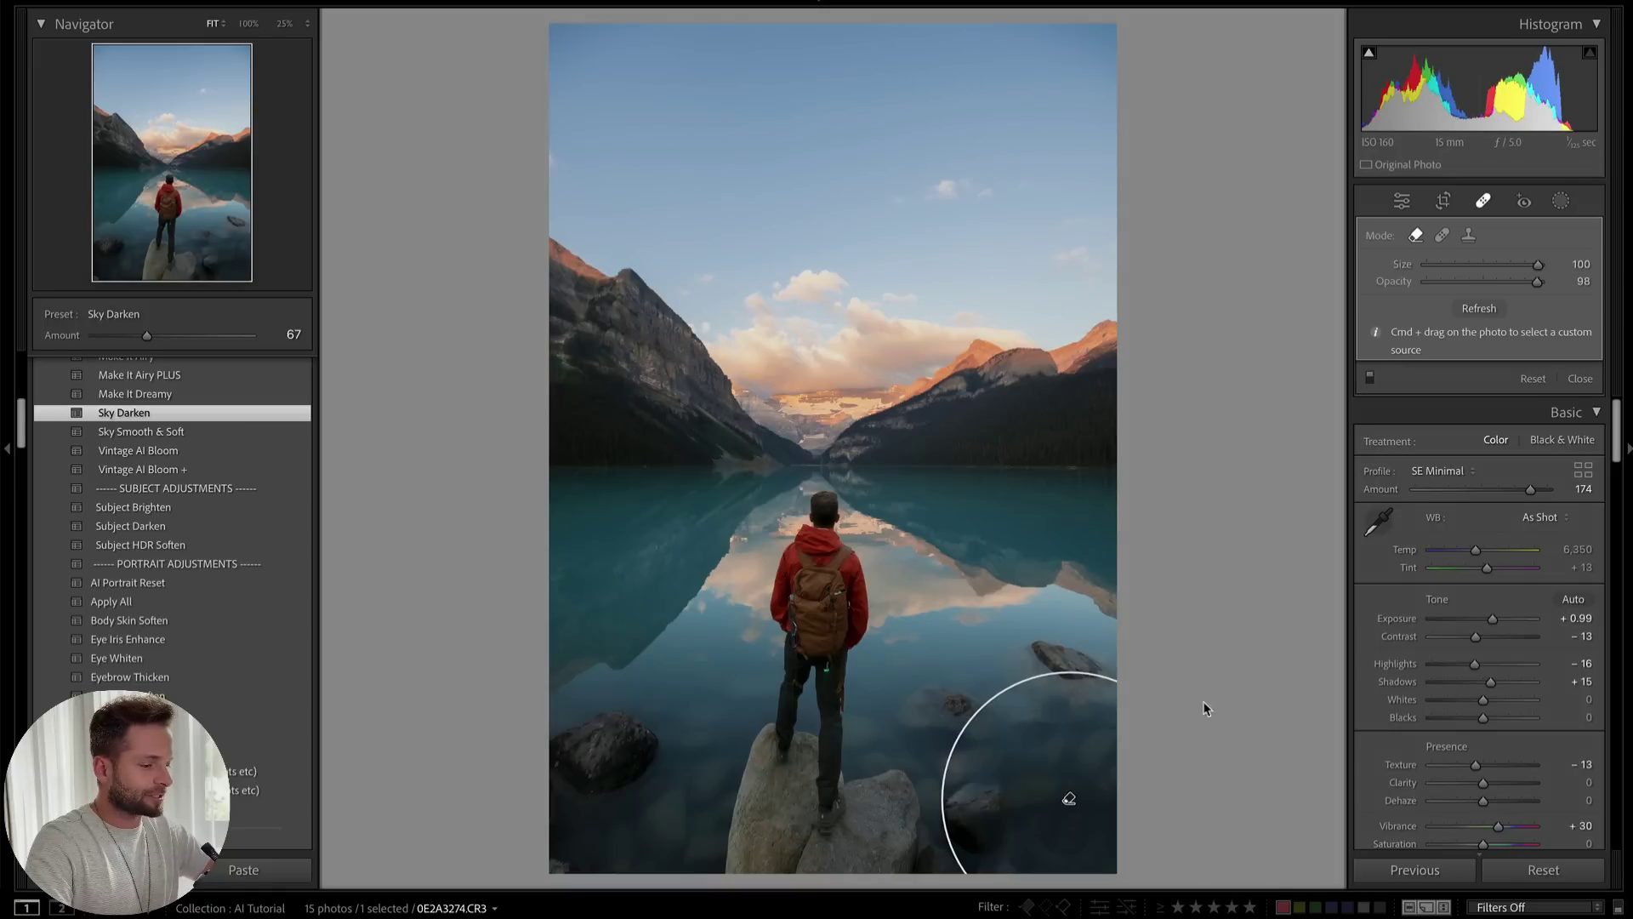
key(Return)
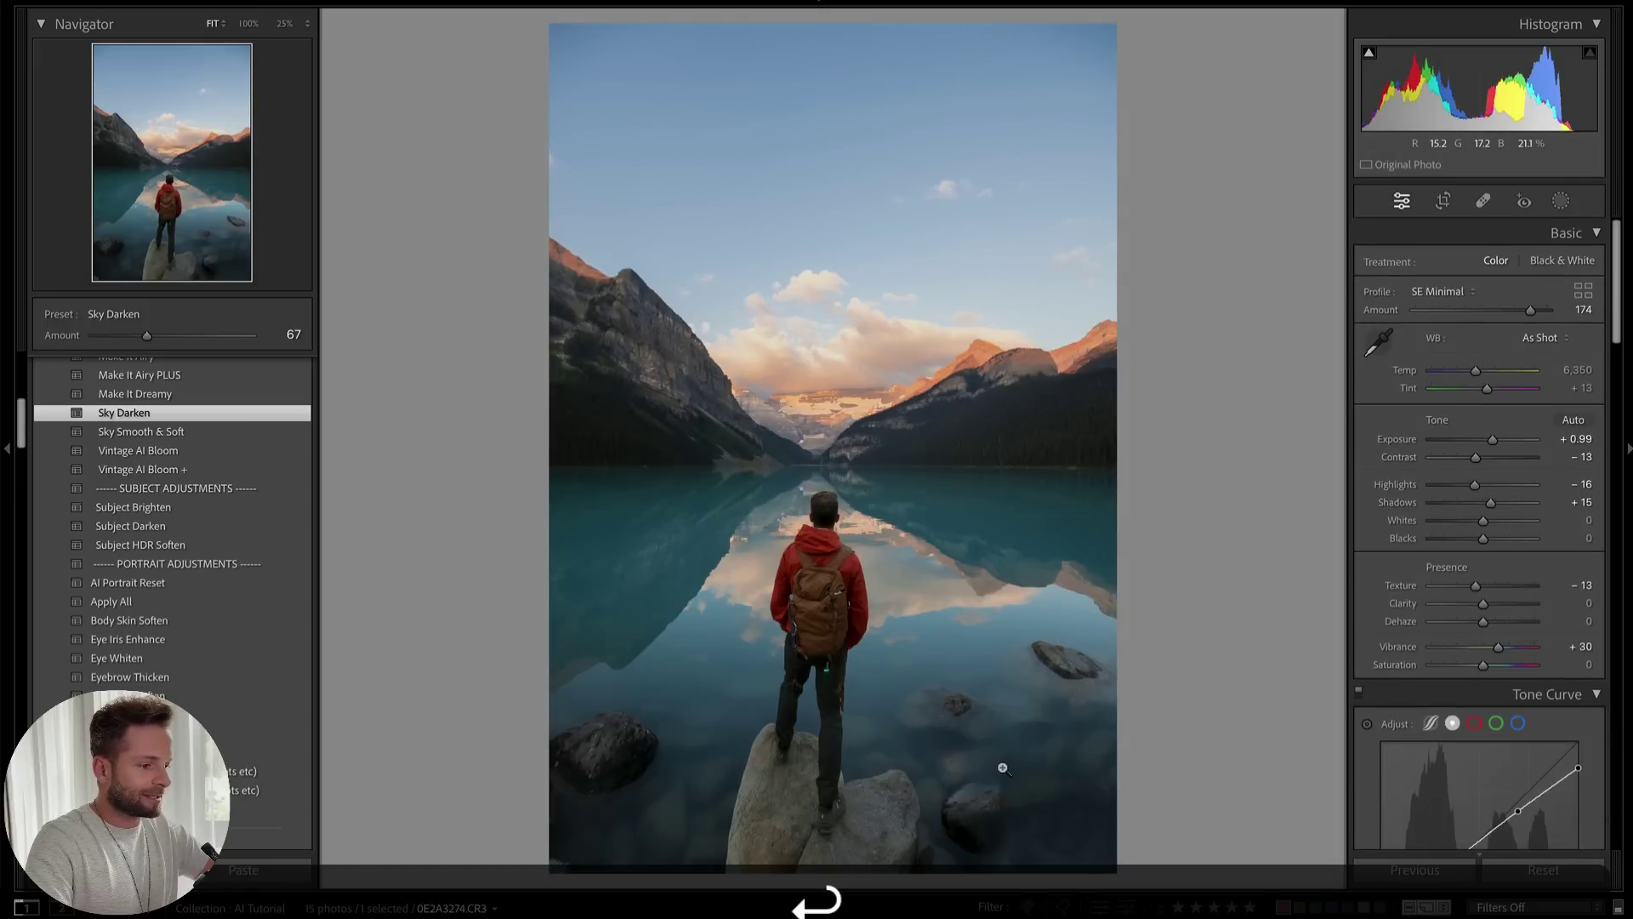
Zoom into the lower-right water and paint out the small rocks in Remove mode, refreshing the fill
click(1002, 766)
drag(1002, 765, 796, 165)
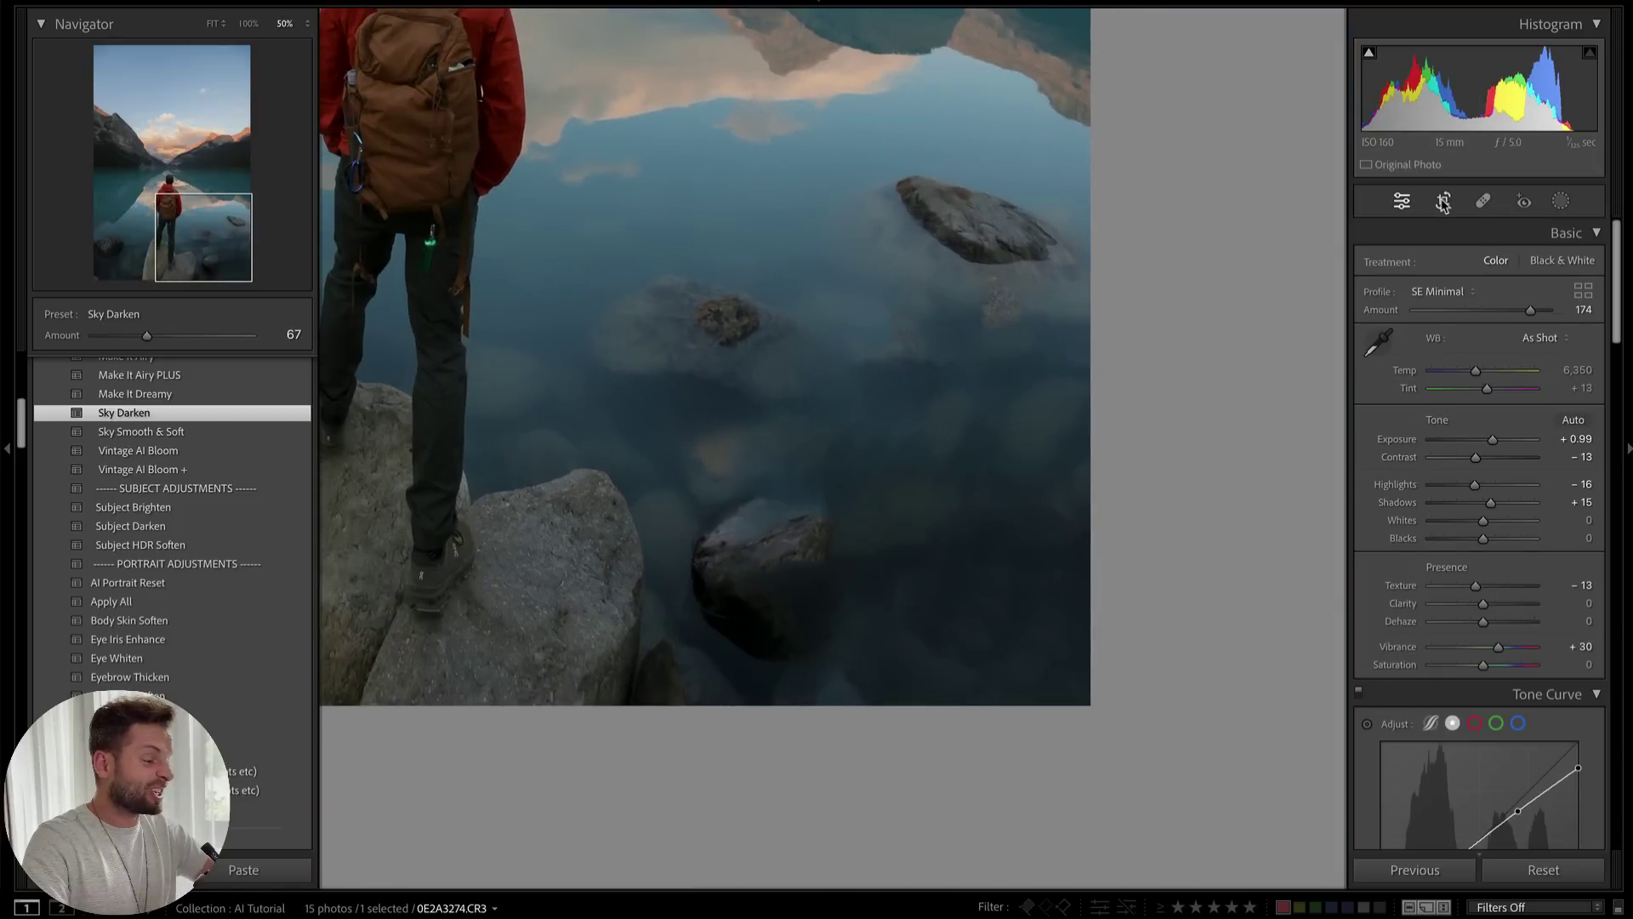
key(q)
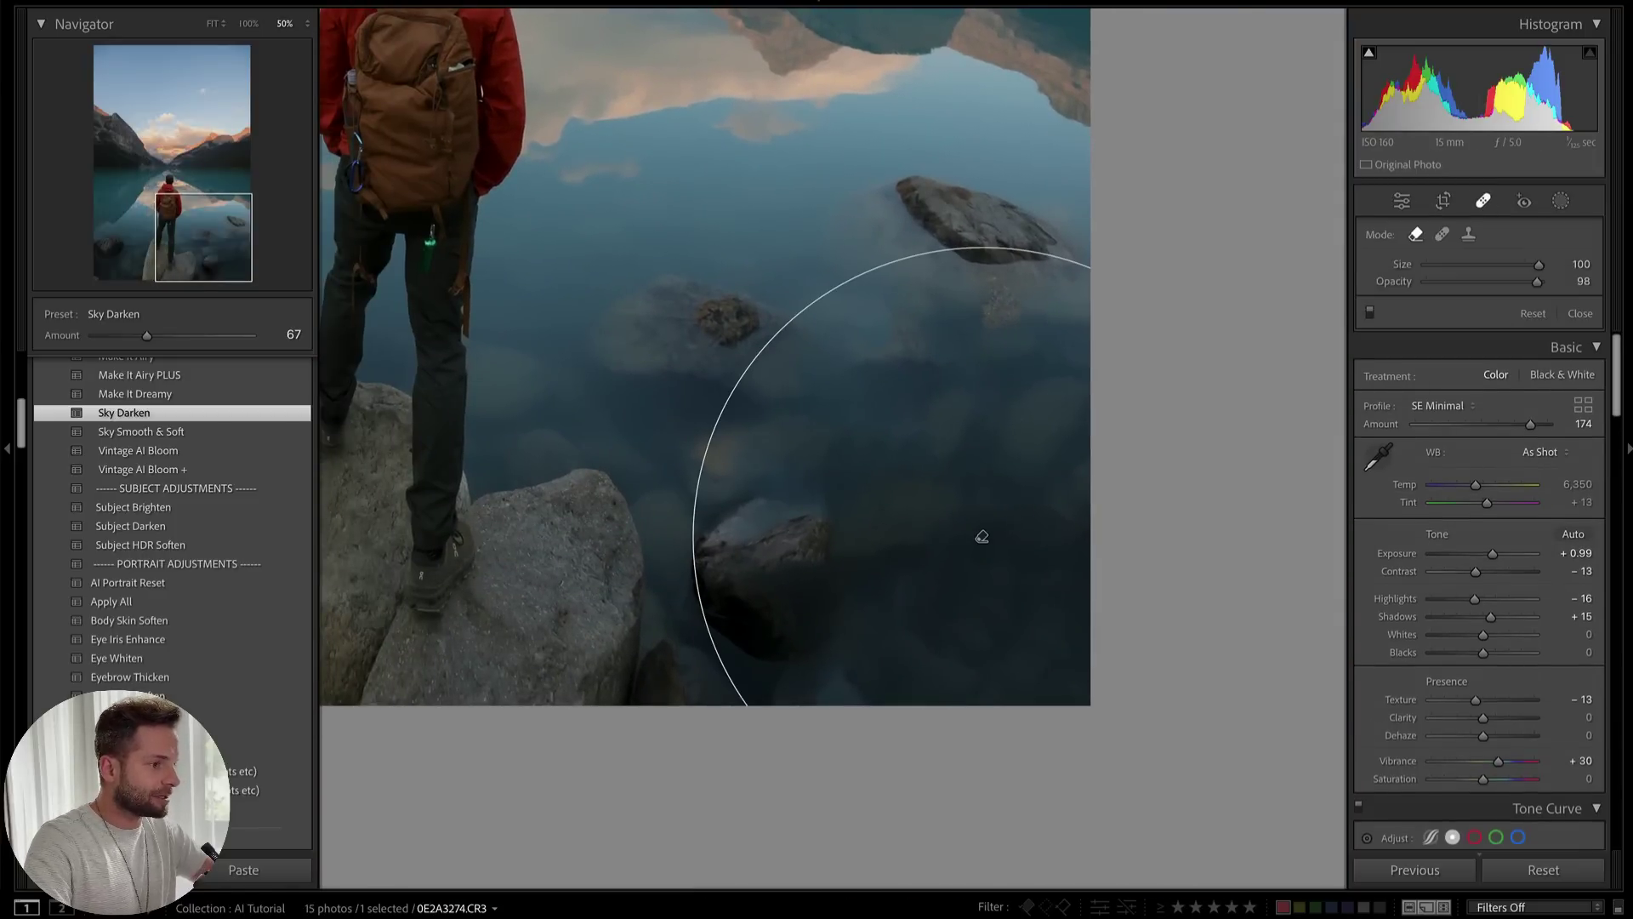
click(1444, 236)
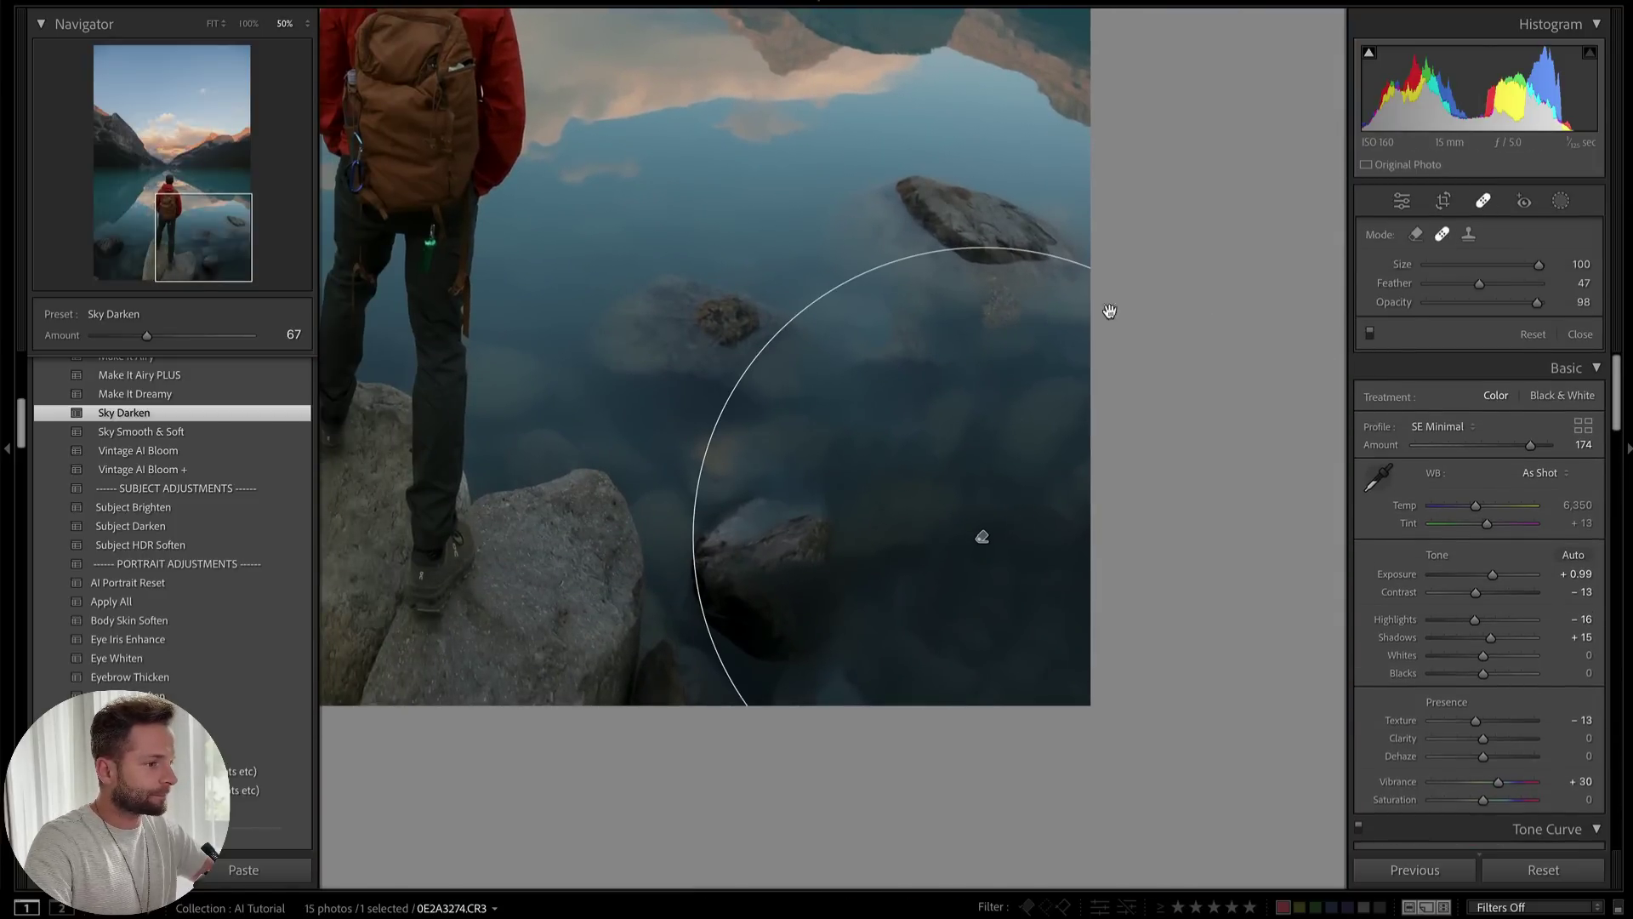
click(1417, 235)
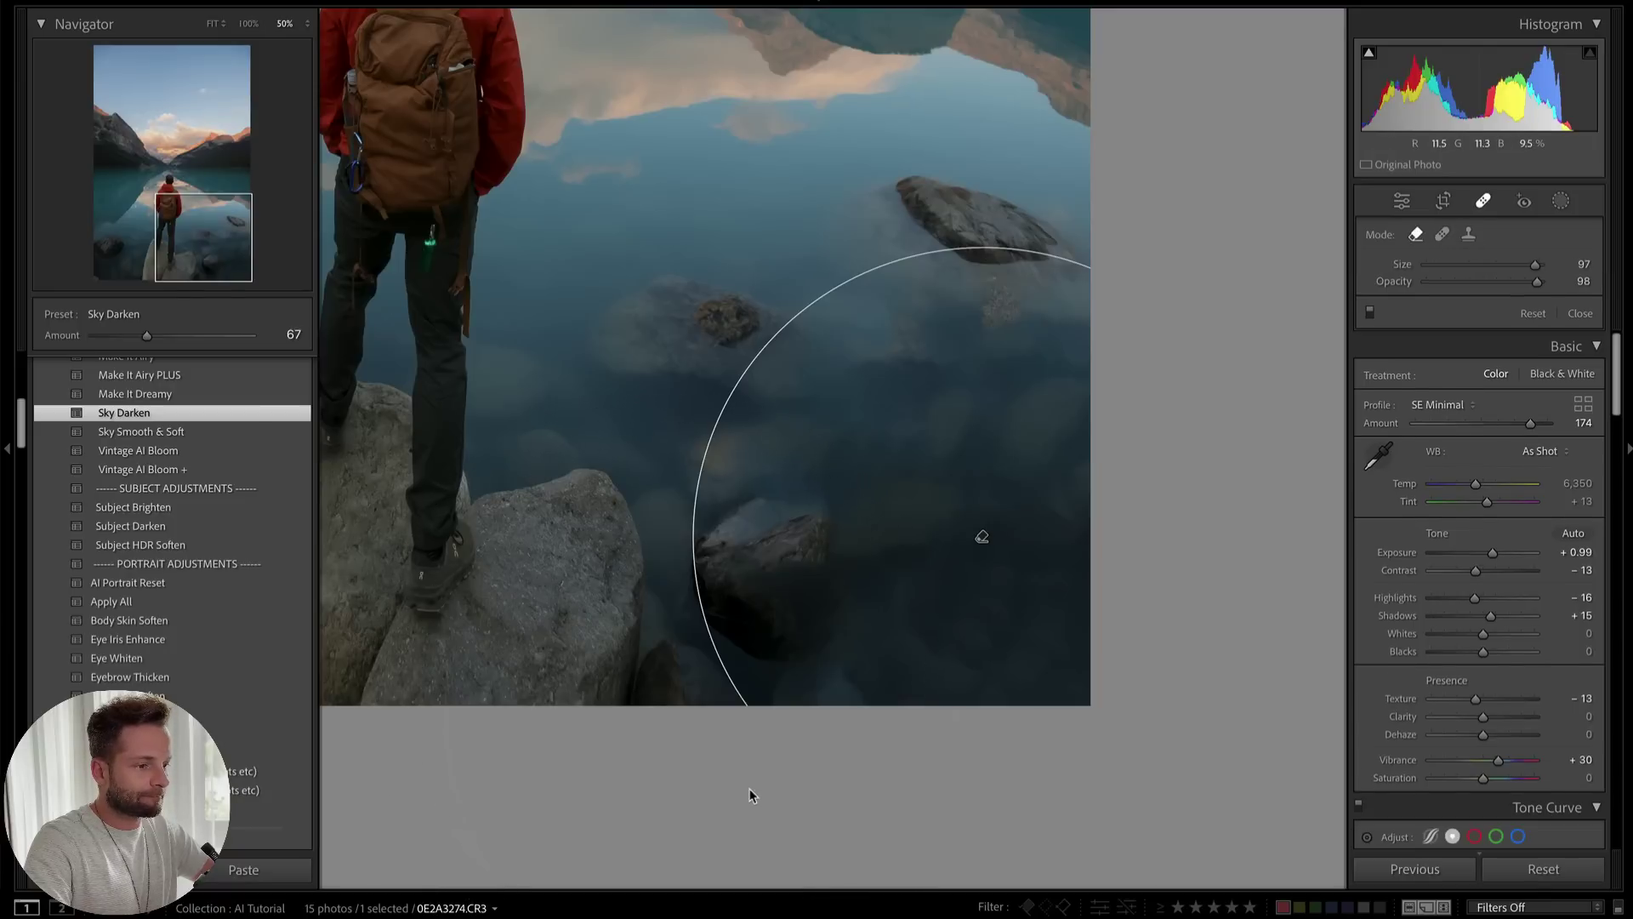
scroll(982, 536, down, 3)
scroll(982, 537, down, 3)
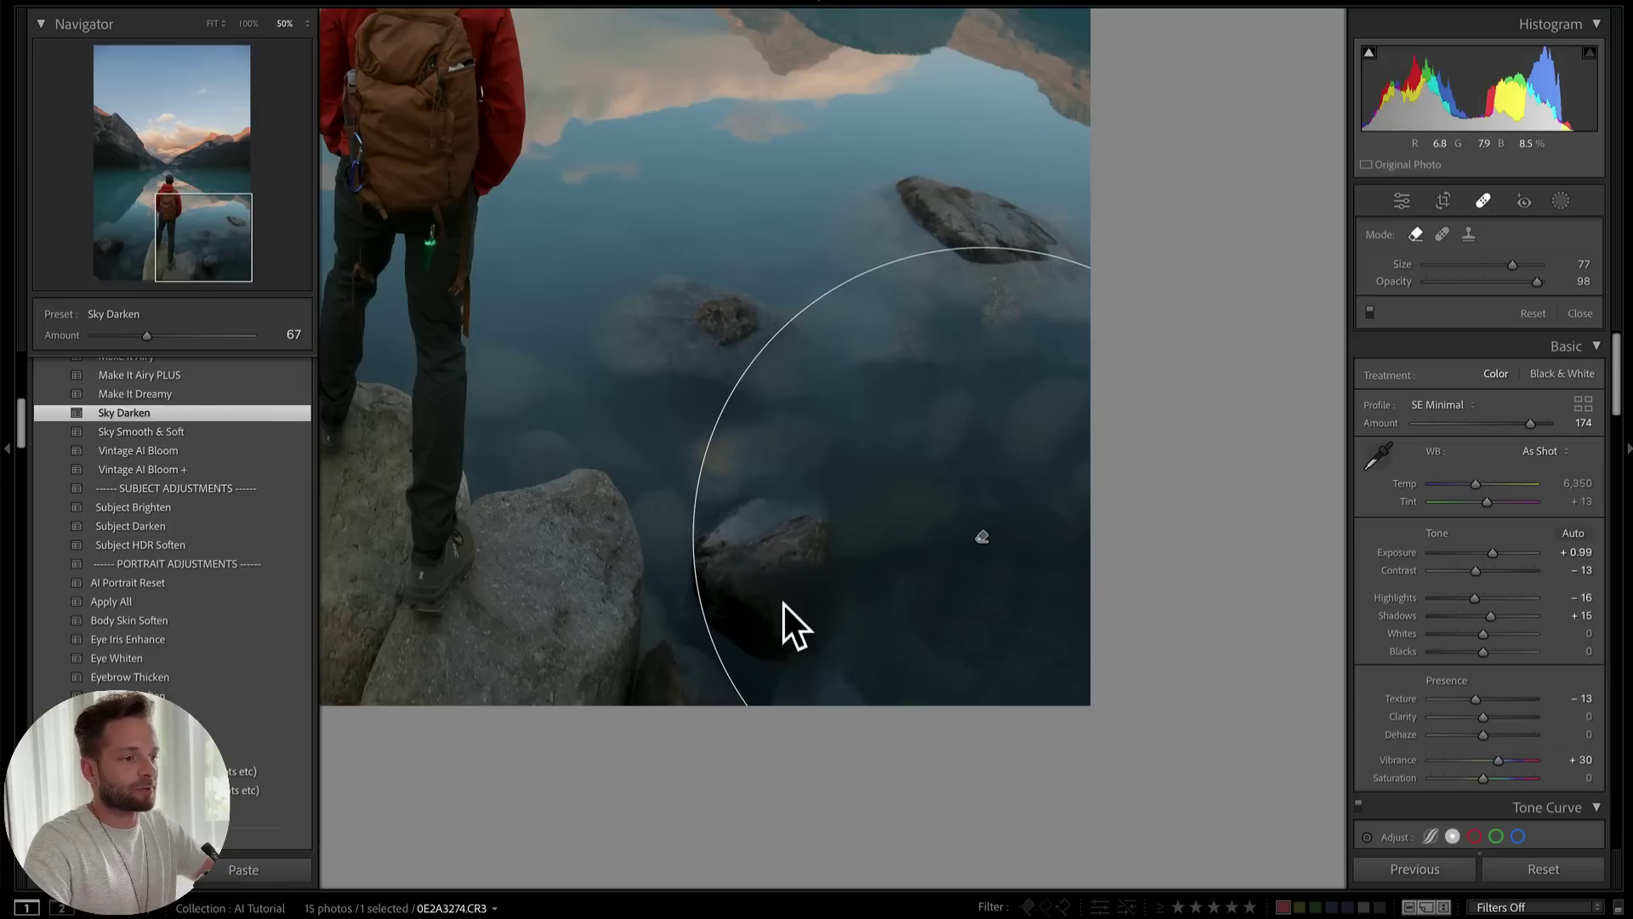
click(831, 294)
mouse_move(813, 285)
mouse_down()
mouse_move(869, 360)
mouse_move(836, 485)
mouse_move(875, 545)
mouse_move(945, 489)
mouse_move(911, 448)
mouse_move(882, 447)
mouse_move(882, 490)
mouse_move(910, 477)
mouse_move(893, 512)
mouse_move(864, 343)
mouse_move(1005, 307)
mouse_up()
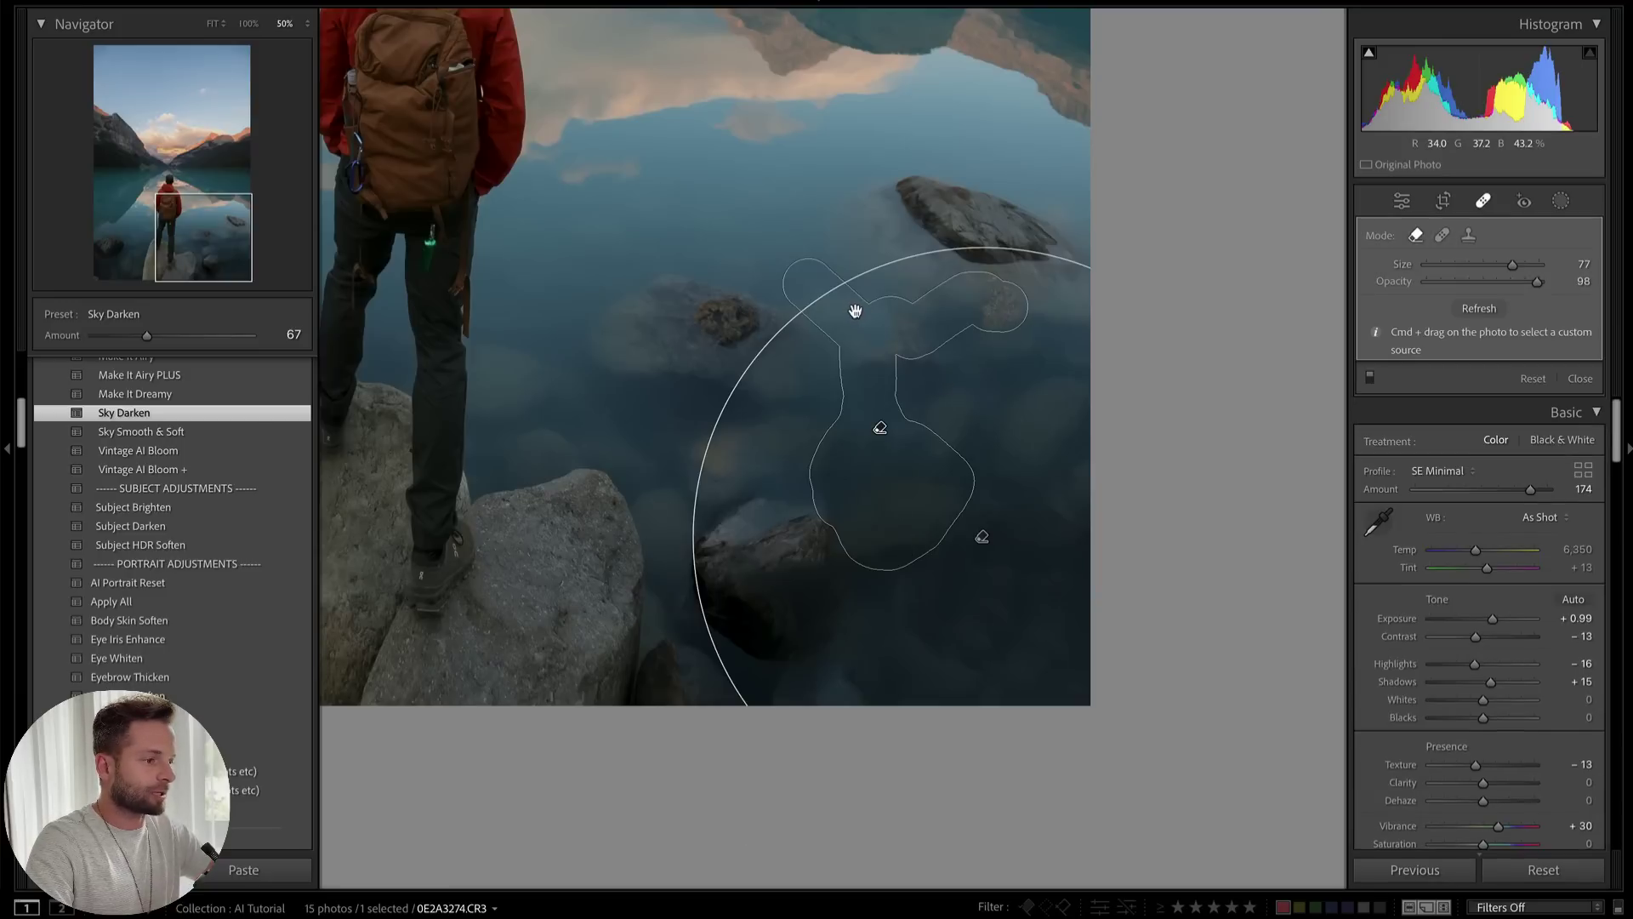
click(1467, 310)
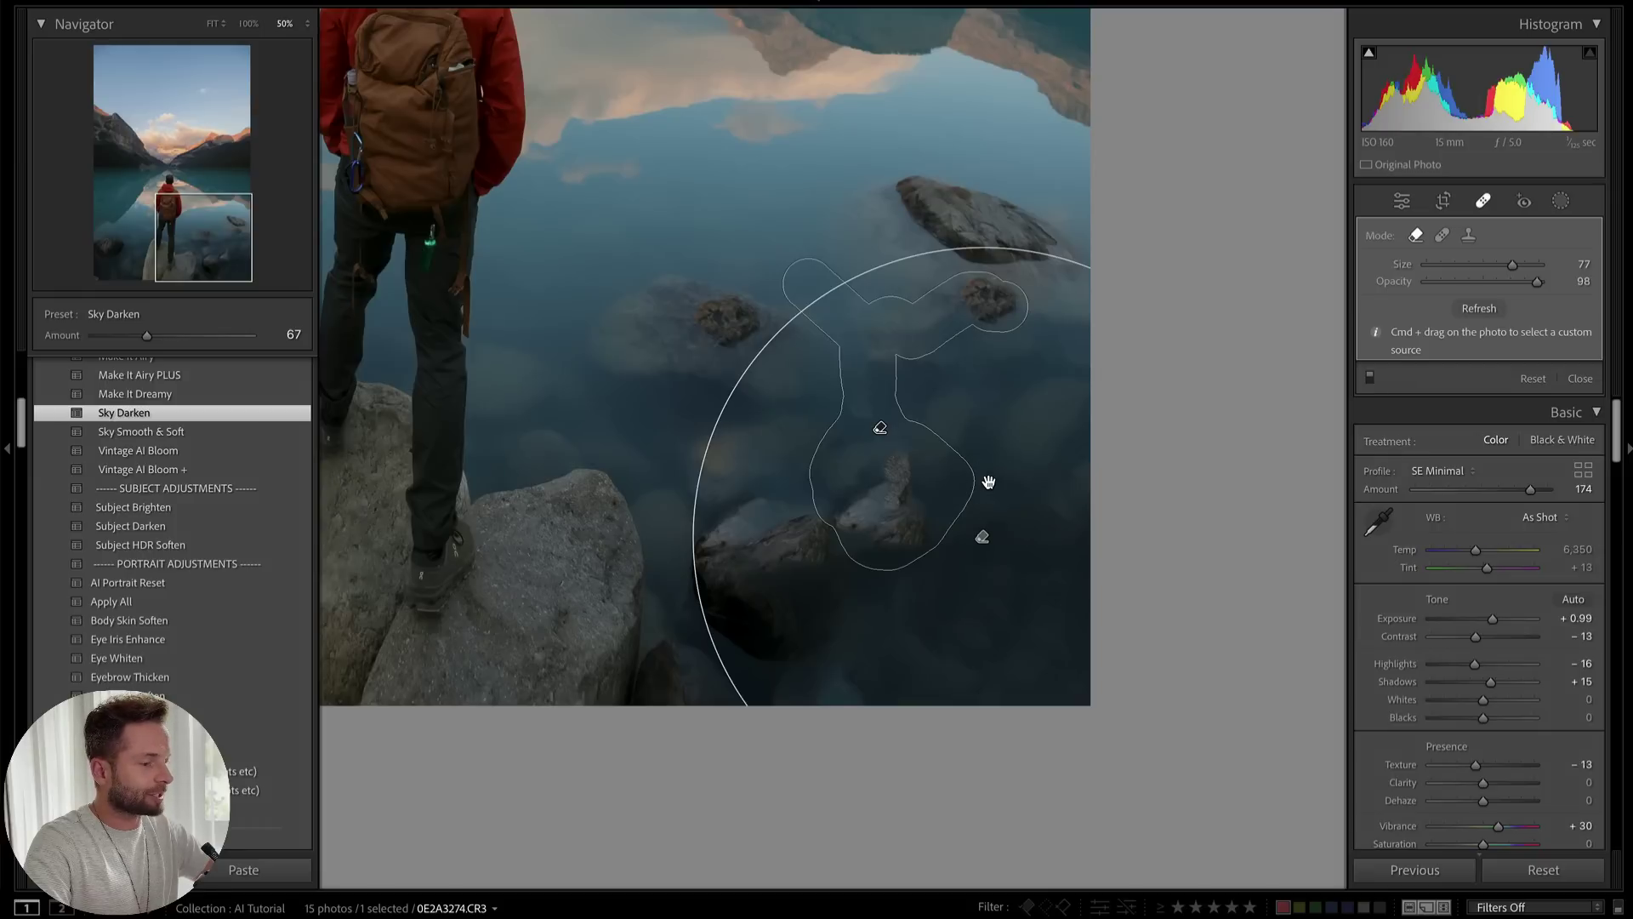
Finish the lake removal, fit the photo to view and compare it with the original
key(q)
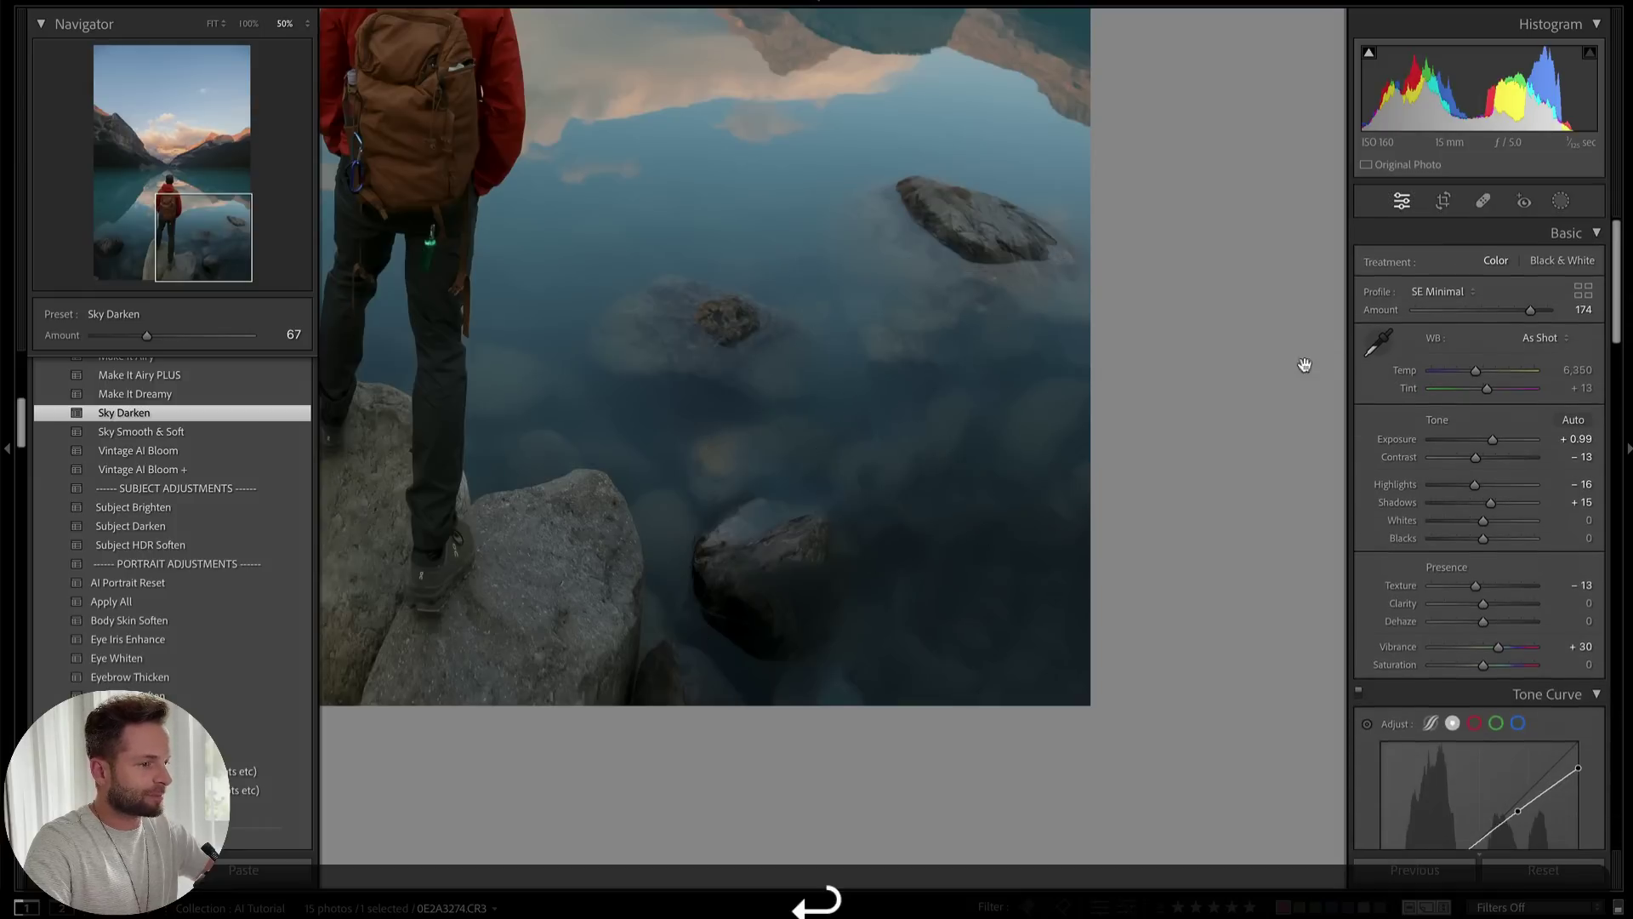
click(804, 340)
key(backslash)
key(backslash)
key(backslash)
key(backslash)
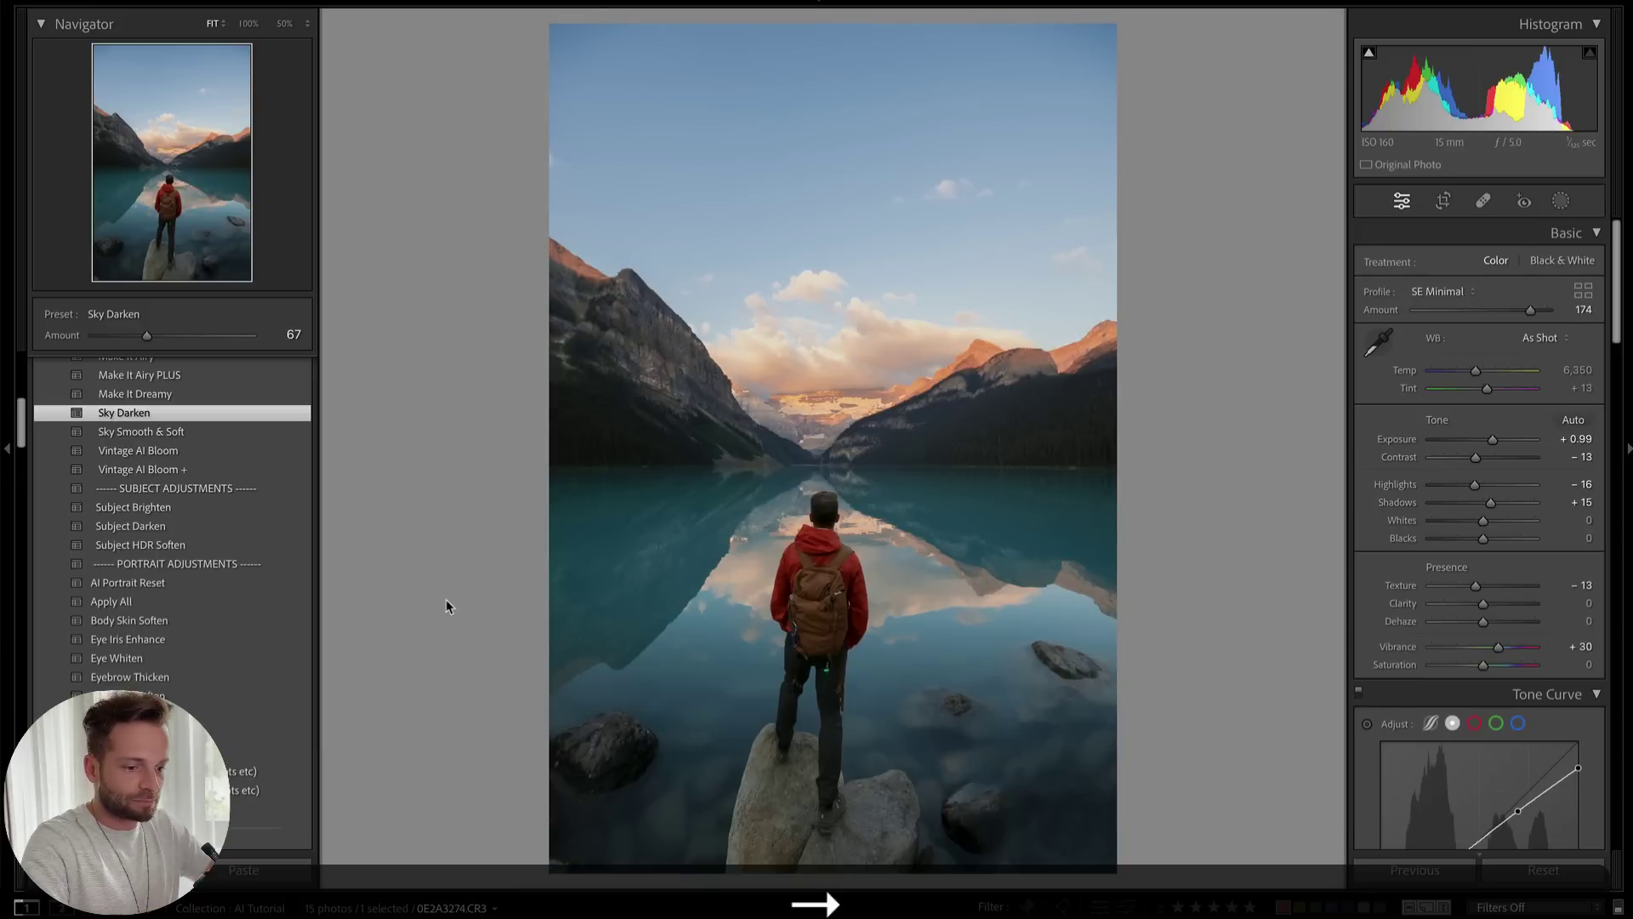
Trial-remove the couple on the forest photo, undo it, then start a brush mask on the gazebo photo
key(Right)
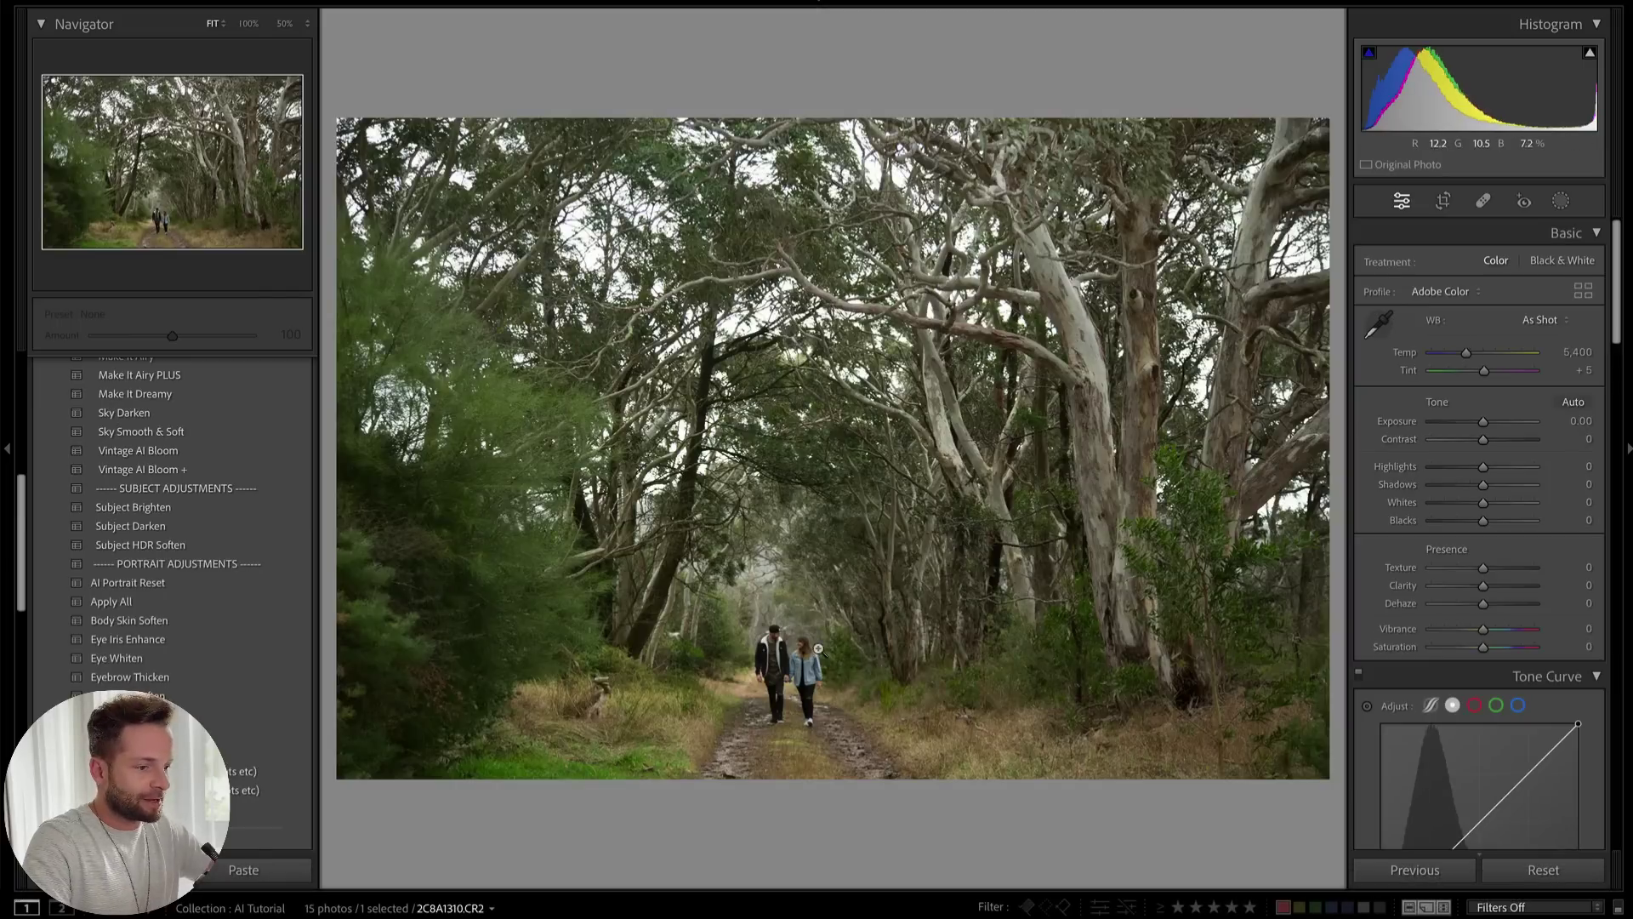
click(1484, 202)
scroll(765, 647, up, 3)
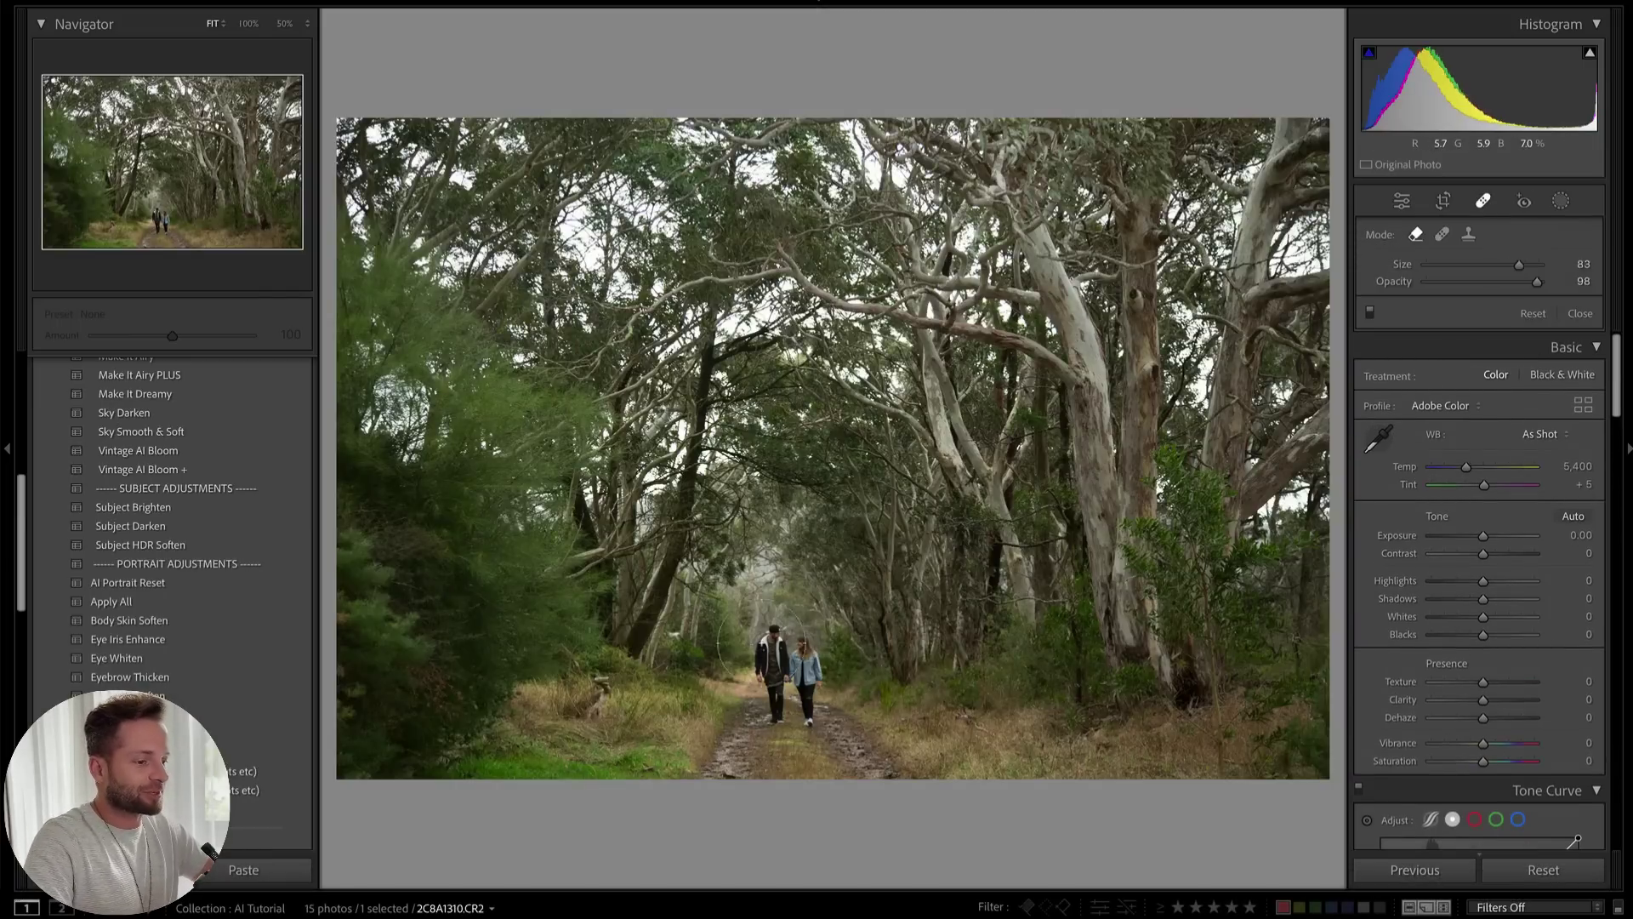
scroll(791, 672, down, 1)
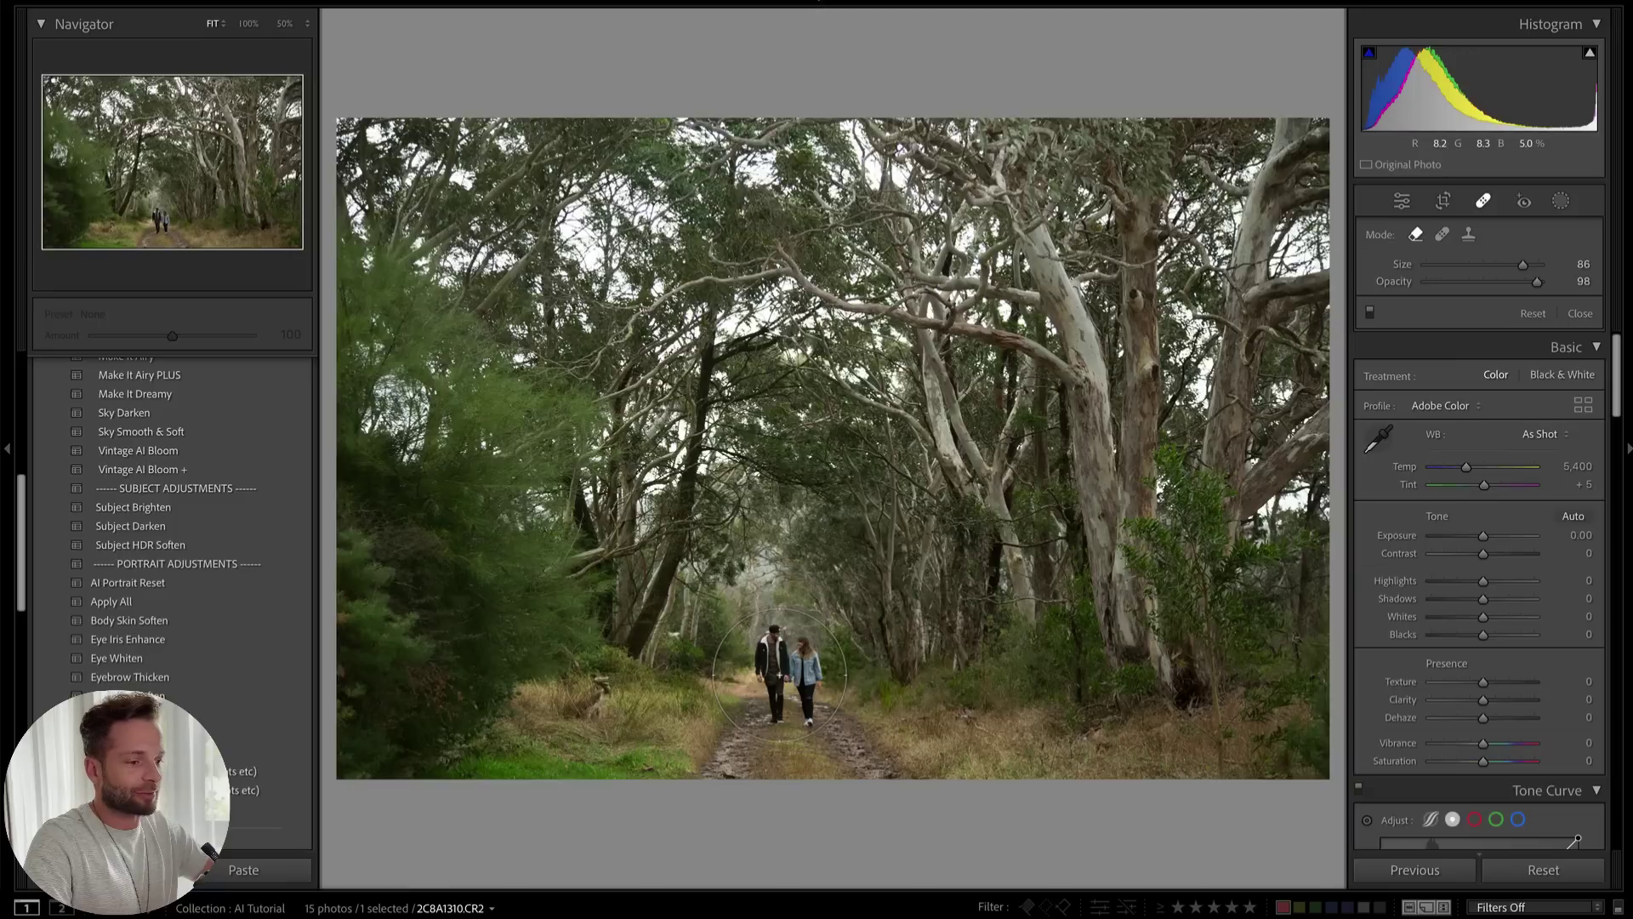
click(780, 672)
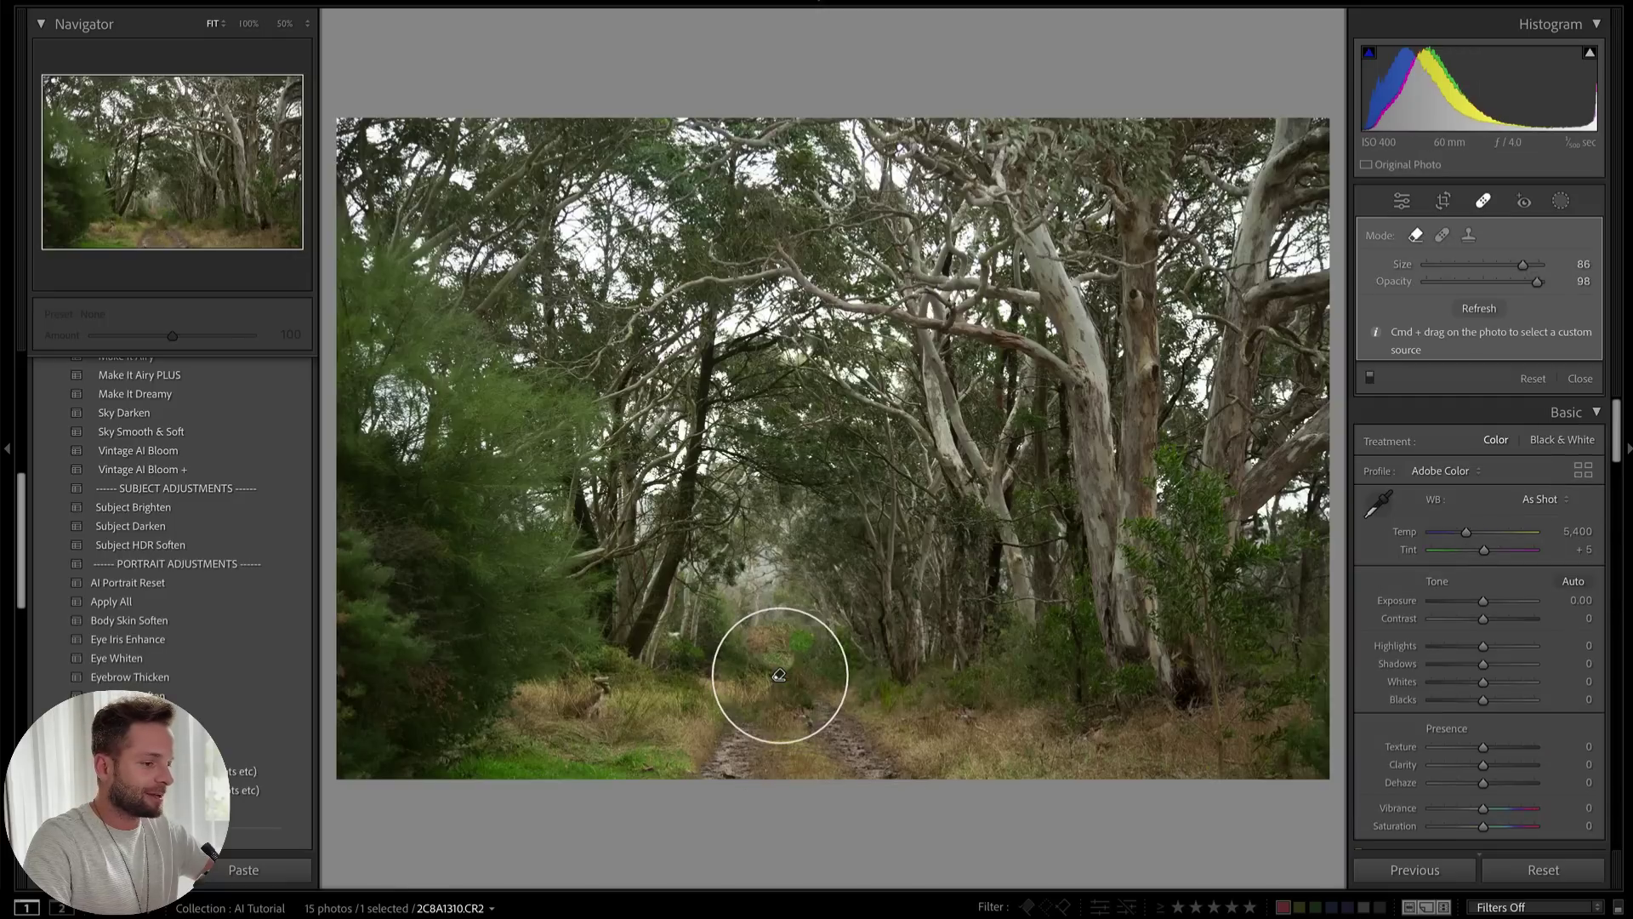
key(Return)
key(super+z)
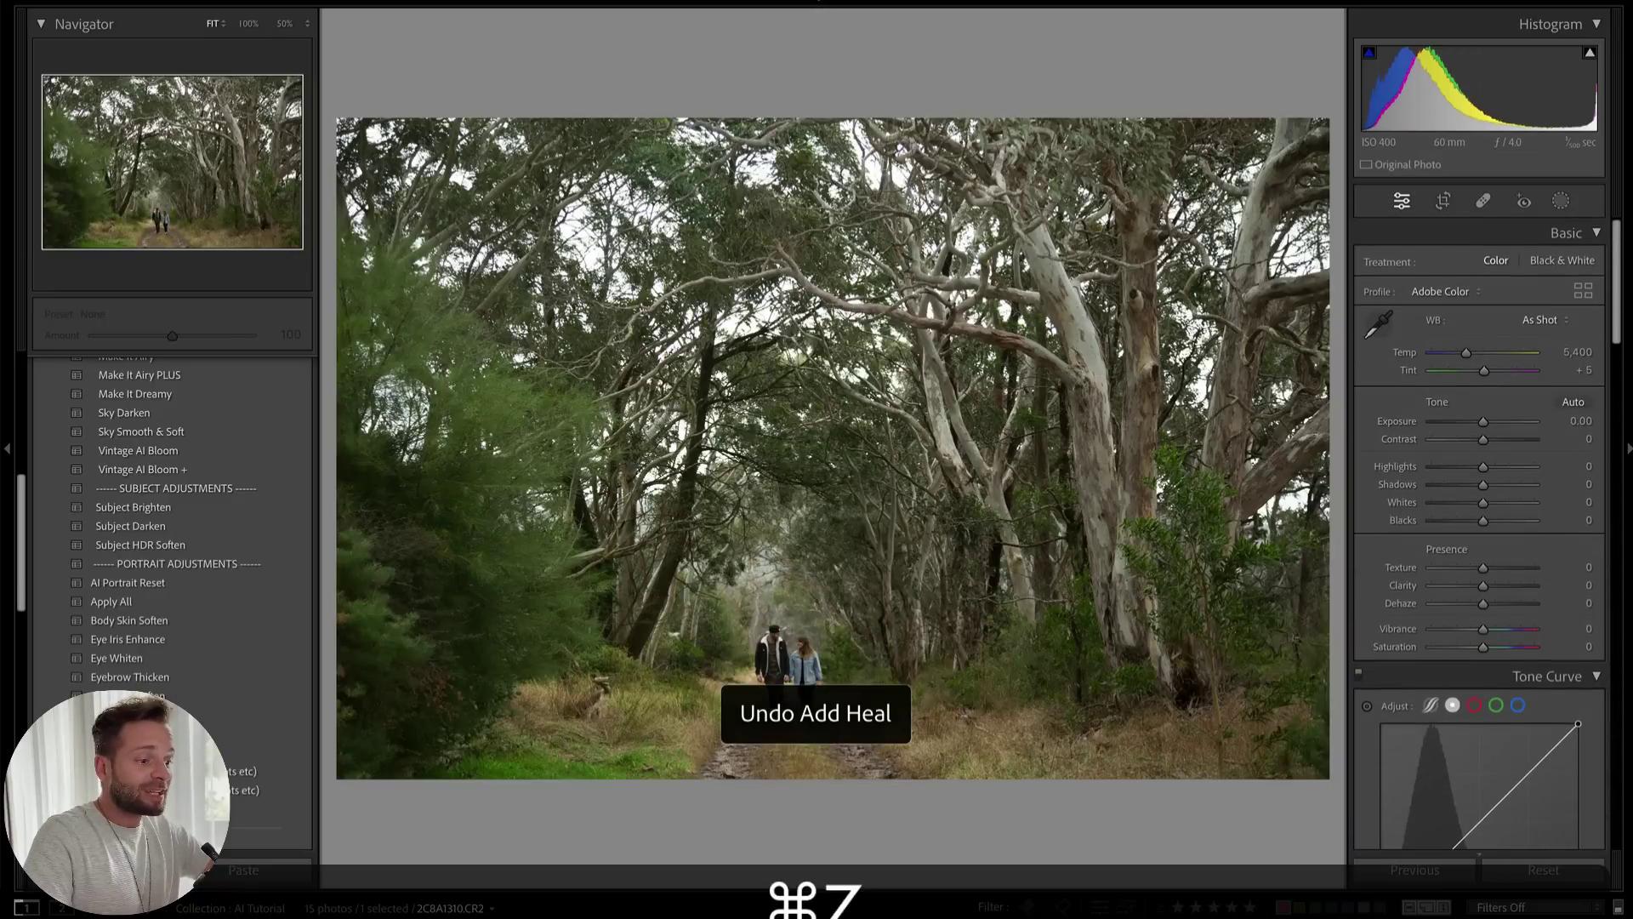
key(super+z)
key(Right)
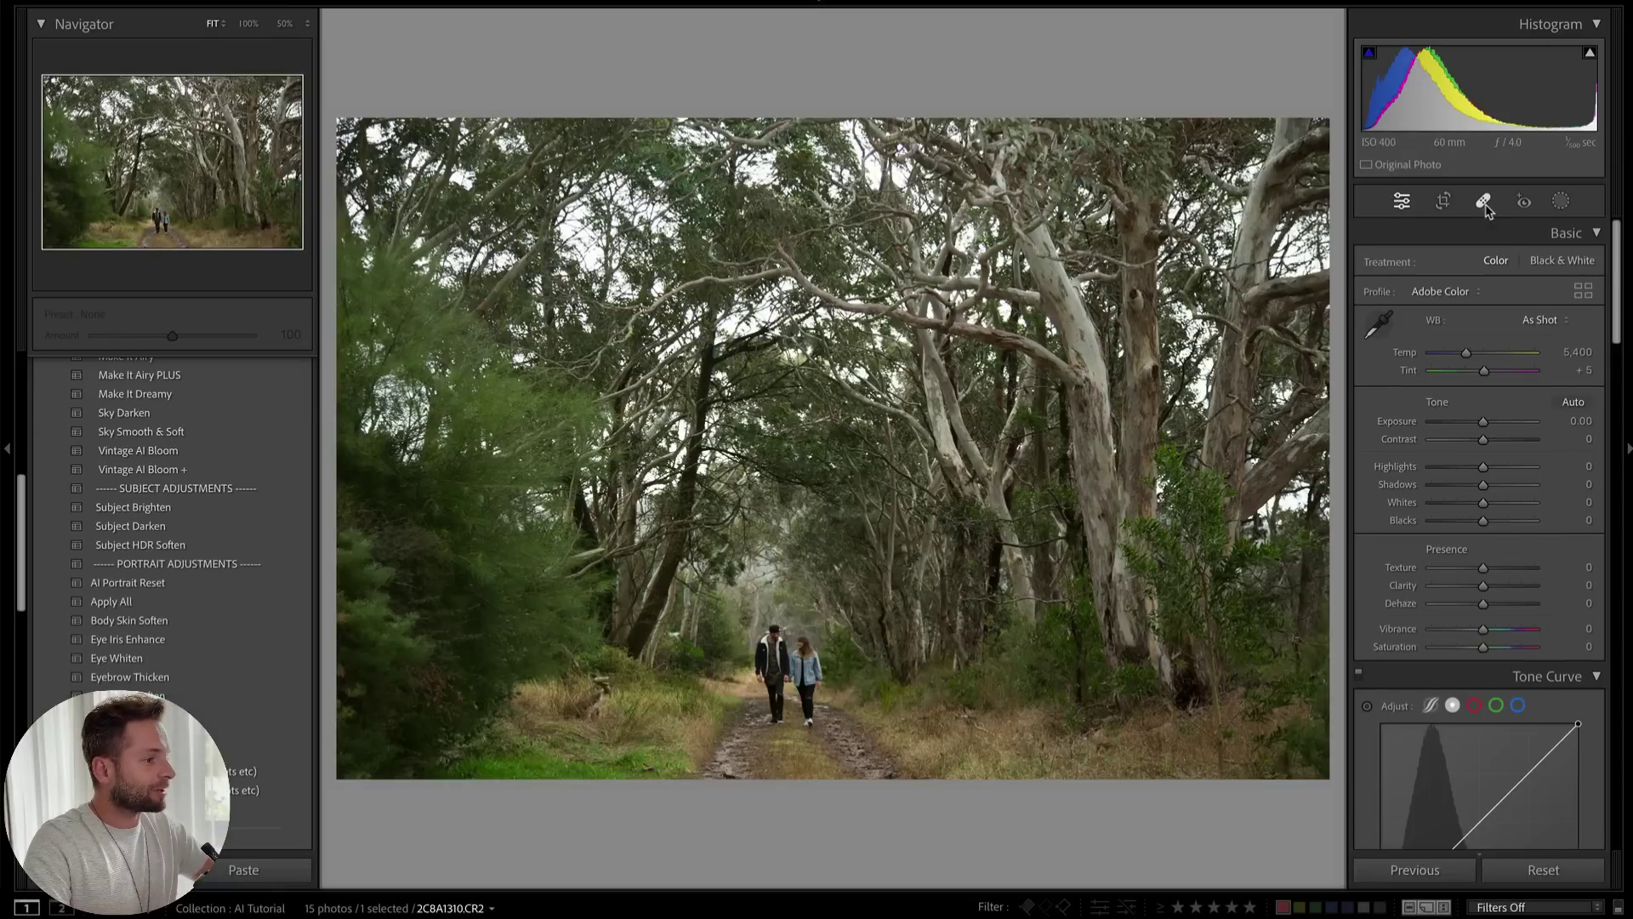
key(k)
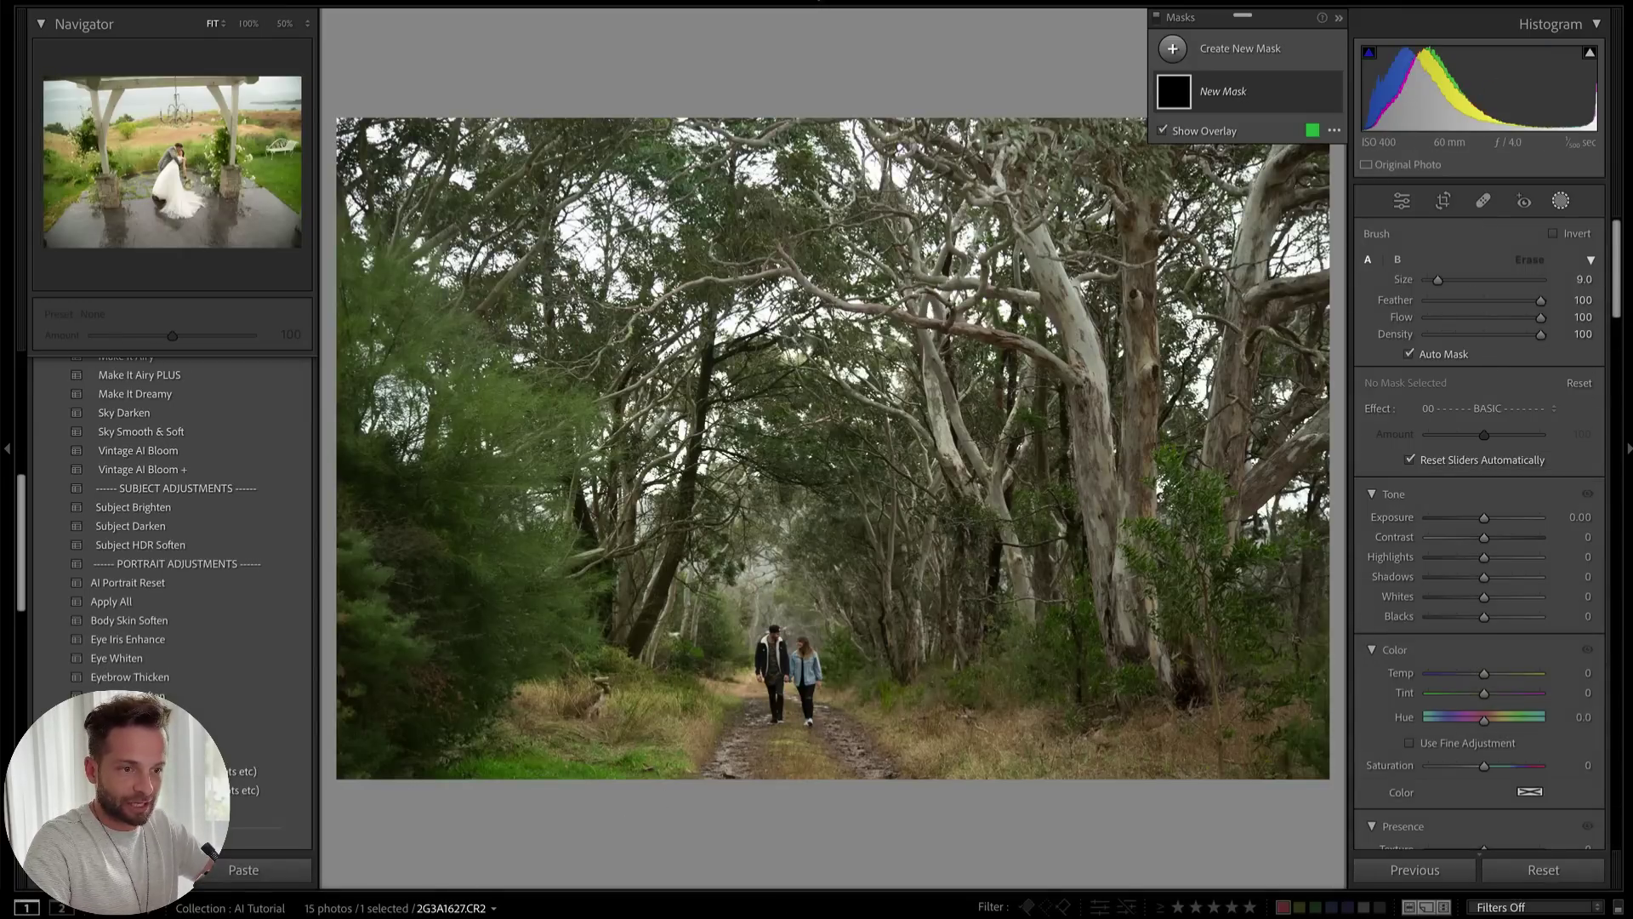
Try Make It Dreamy, then apply SE 001 Bright & Airy 01 from SE 00 Bright & Airy
click(136, 394)
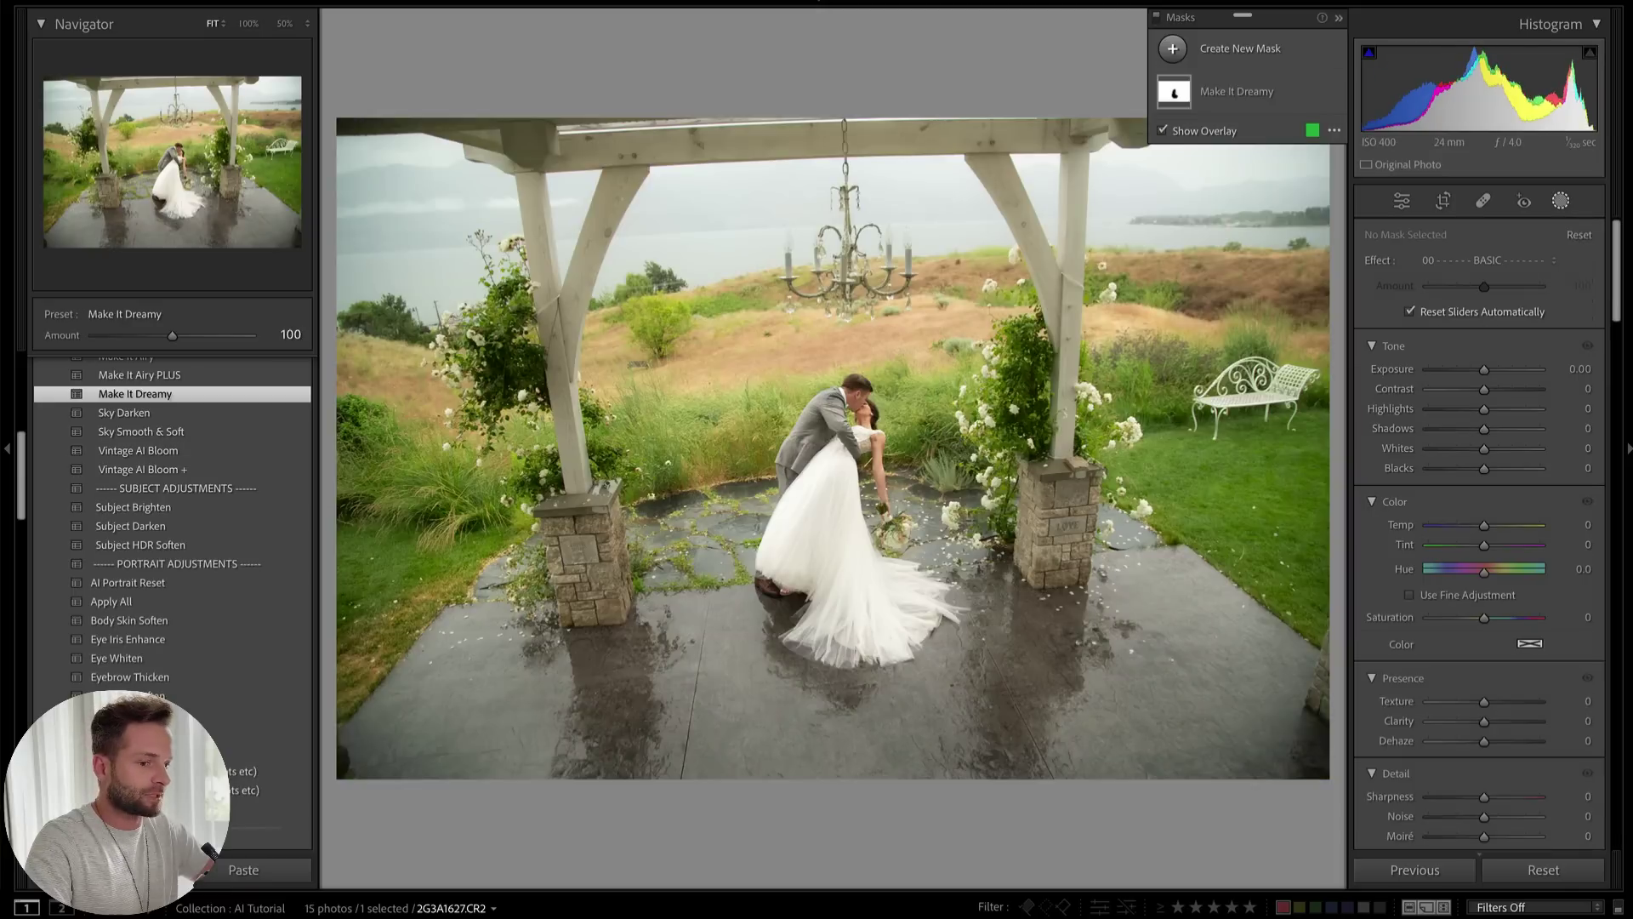
scroll(130, 479, up, 15)
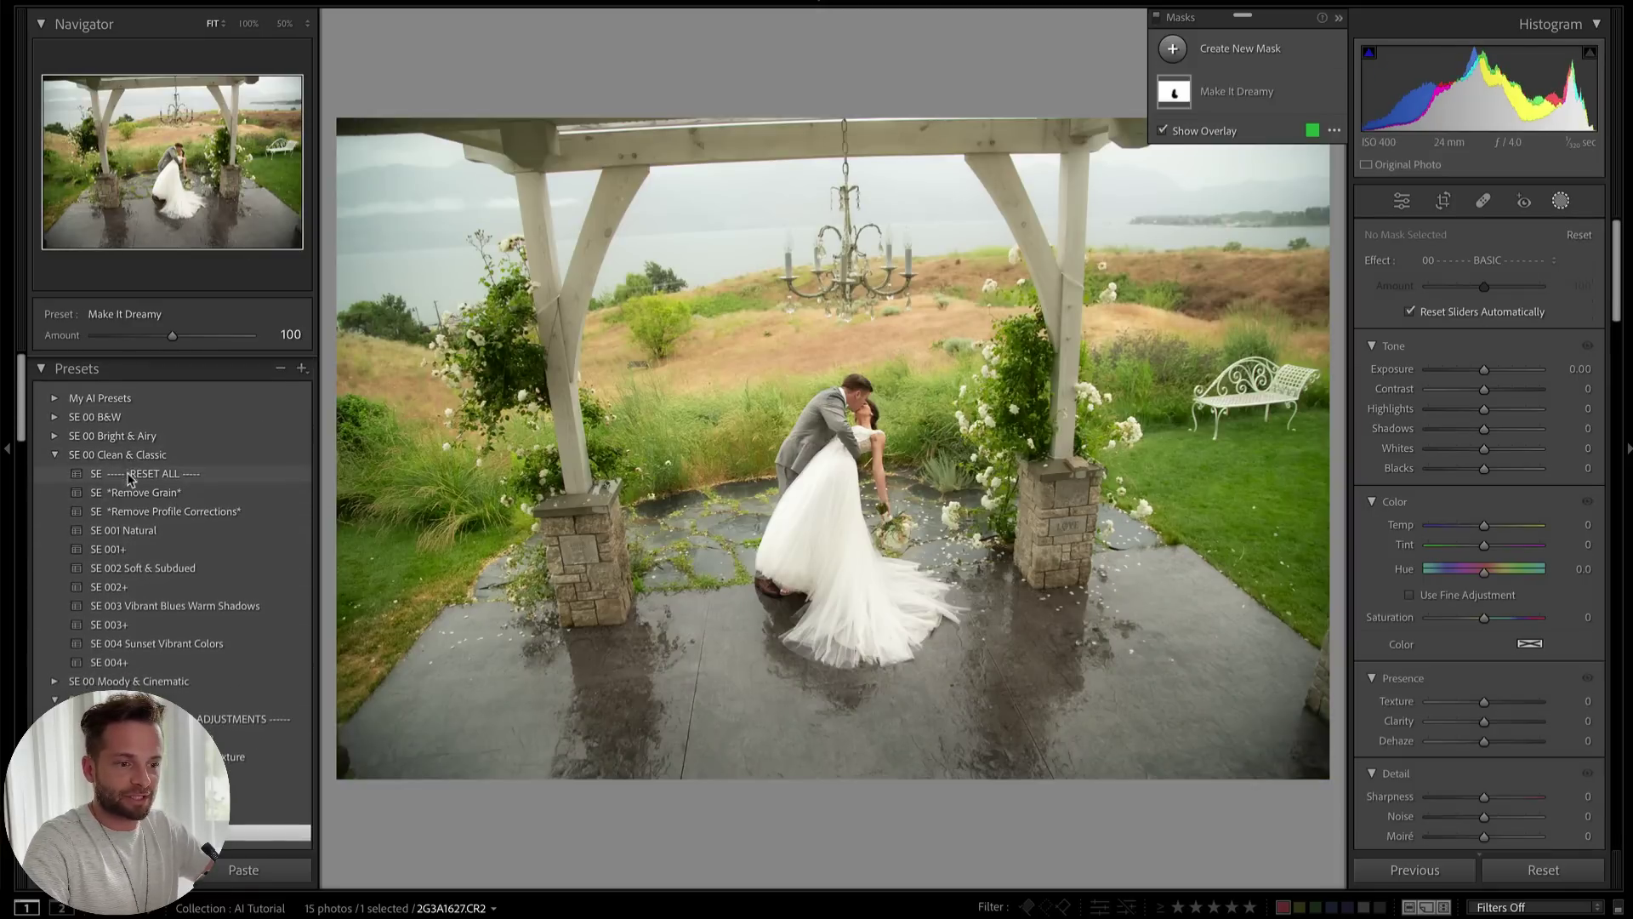
click(54, 436)
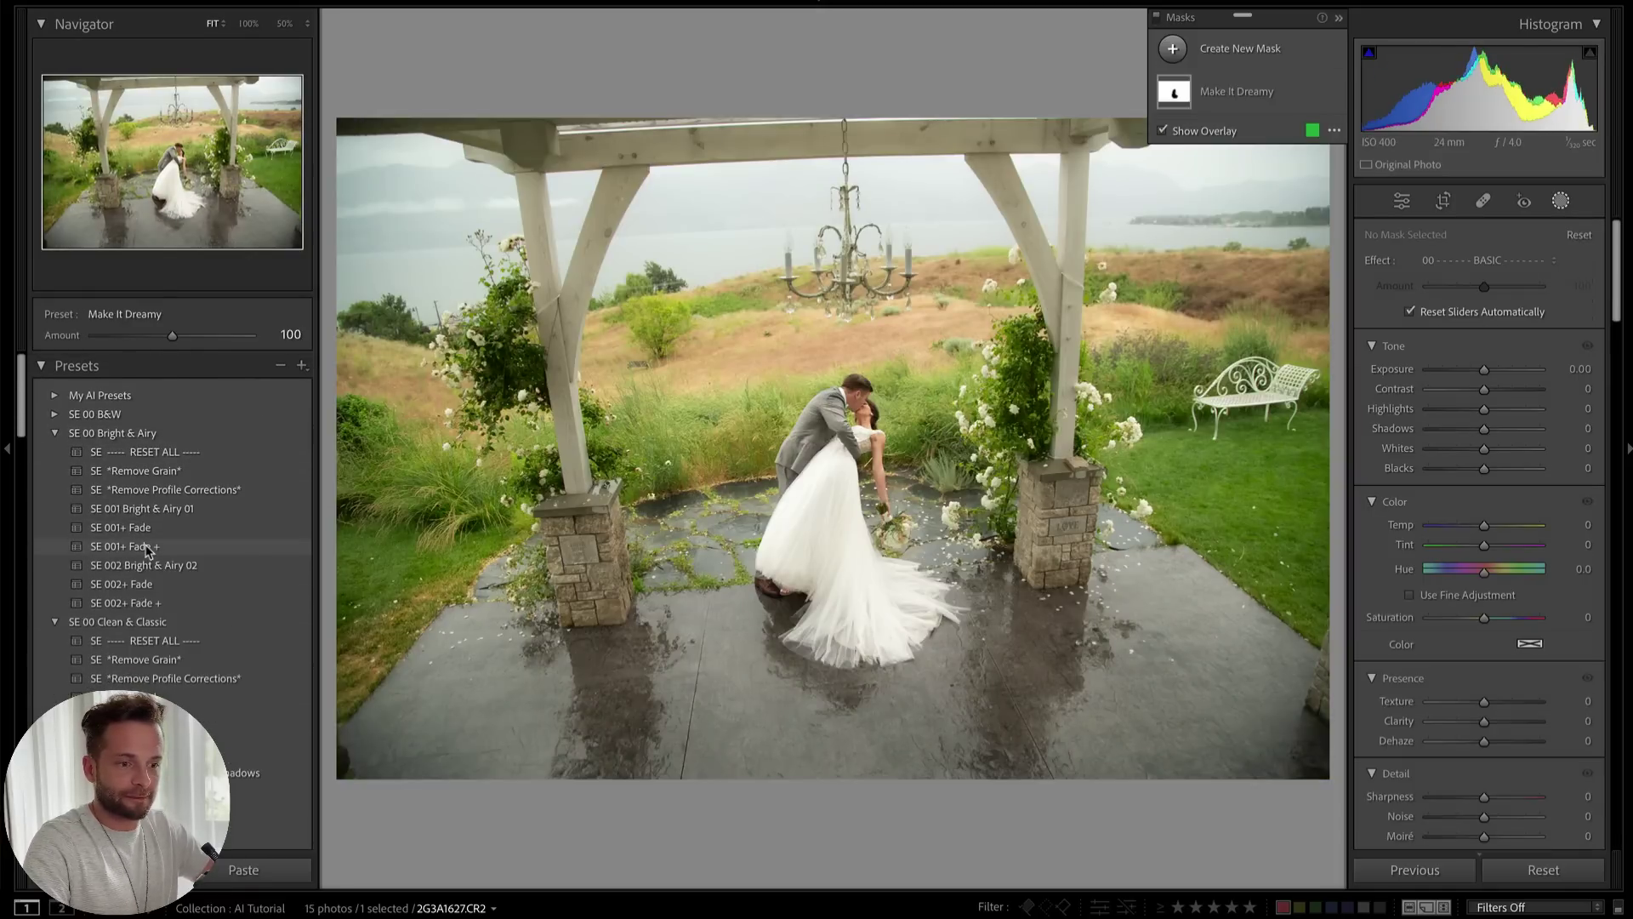
click(161, 514)
click(71, 429)
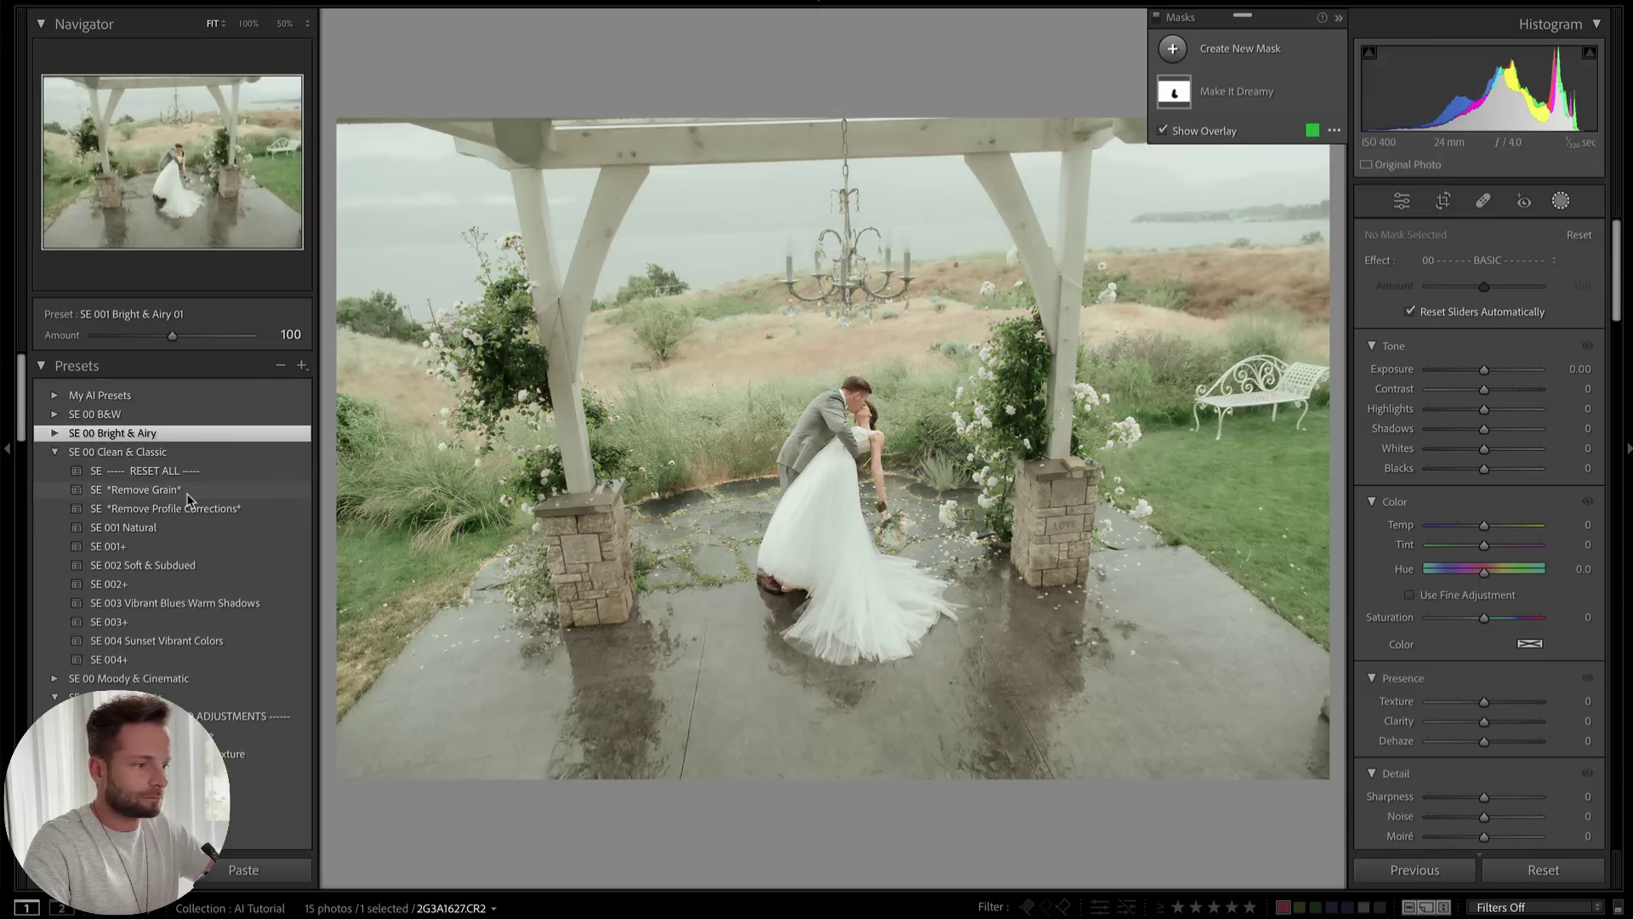
Lower the wedding photo's exposure and start a new brush mask
scroll(178, 502, down, 4)
key(shift+minus)
key(shift+minus)
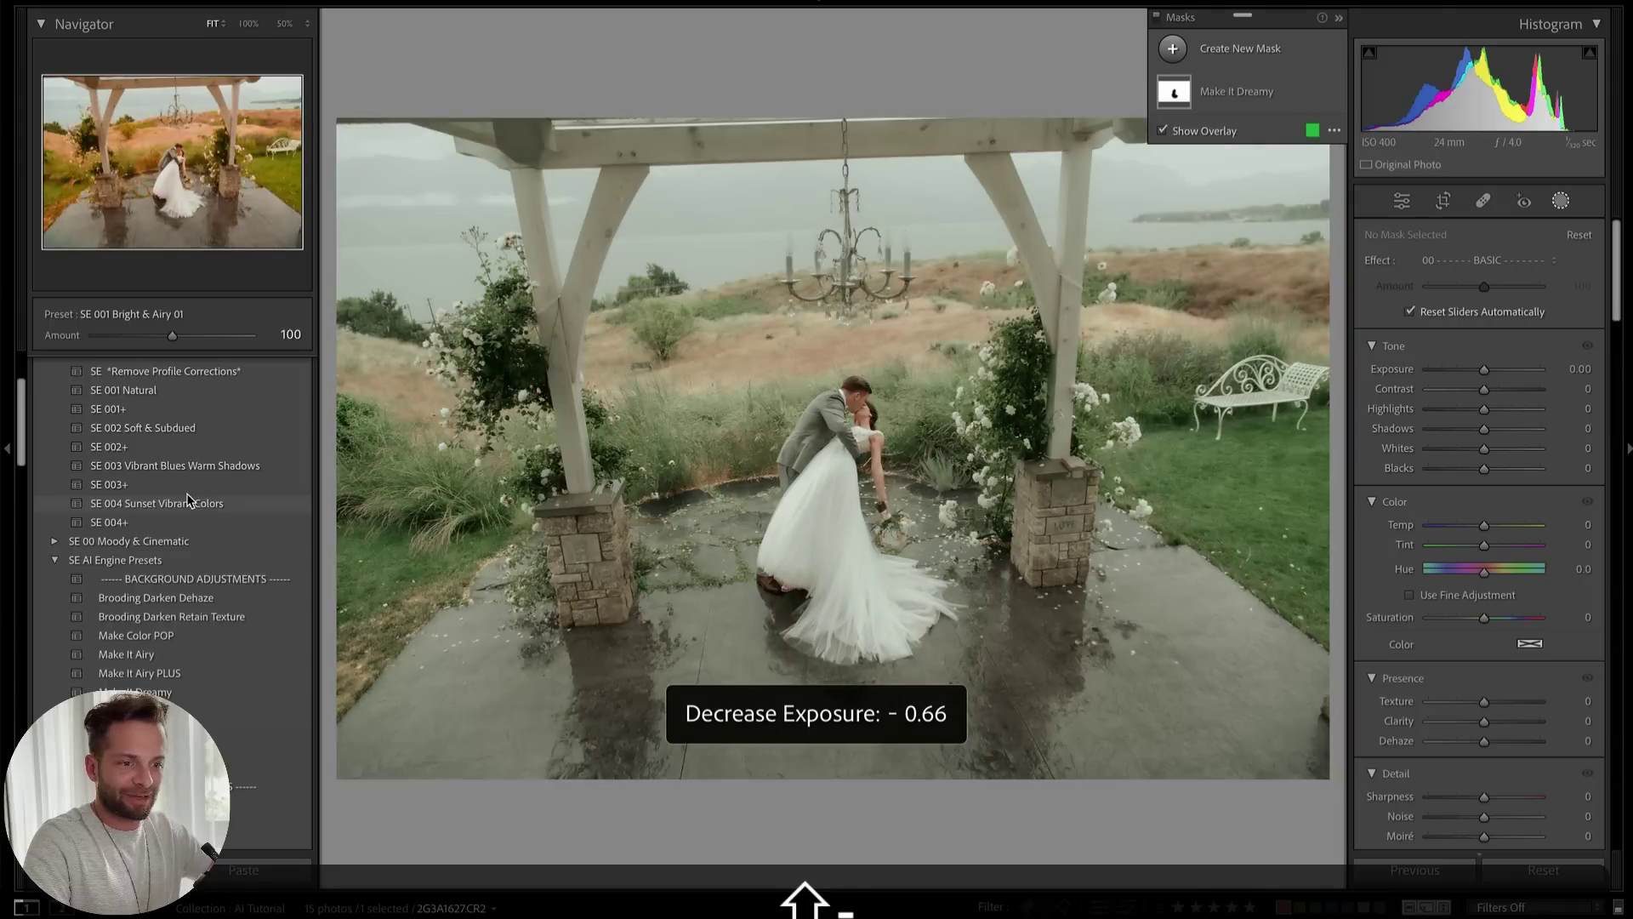
scroll(191, 476, down, 4)
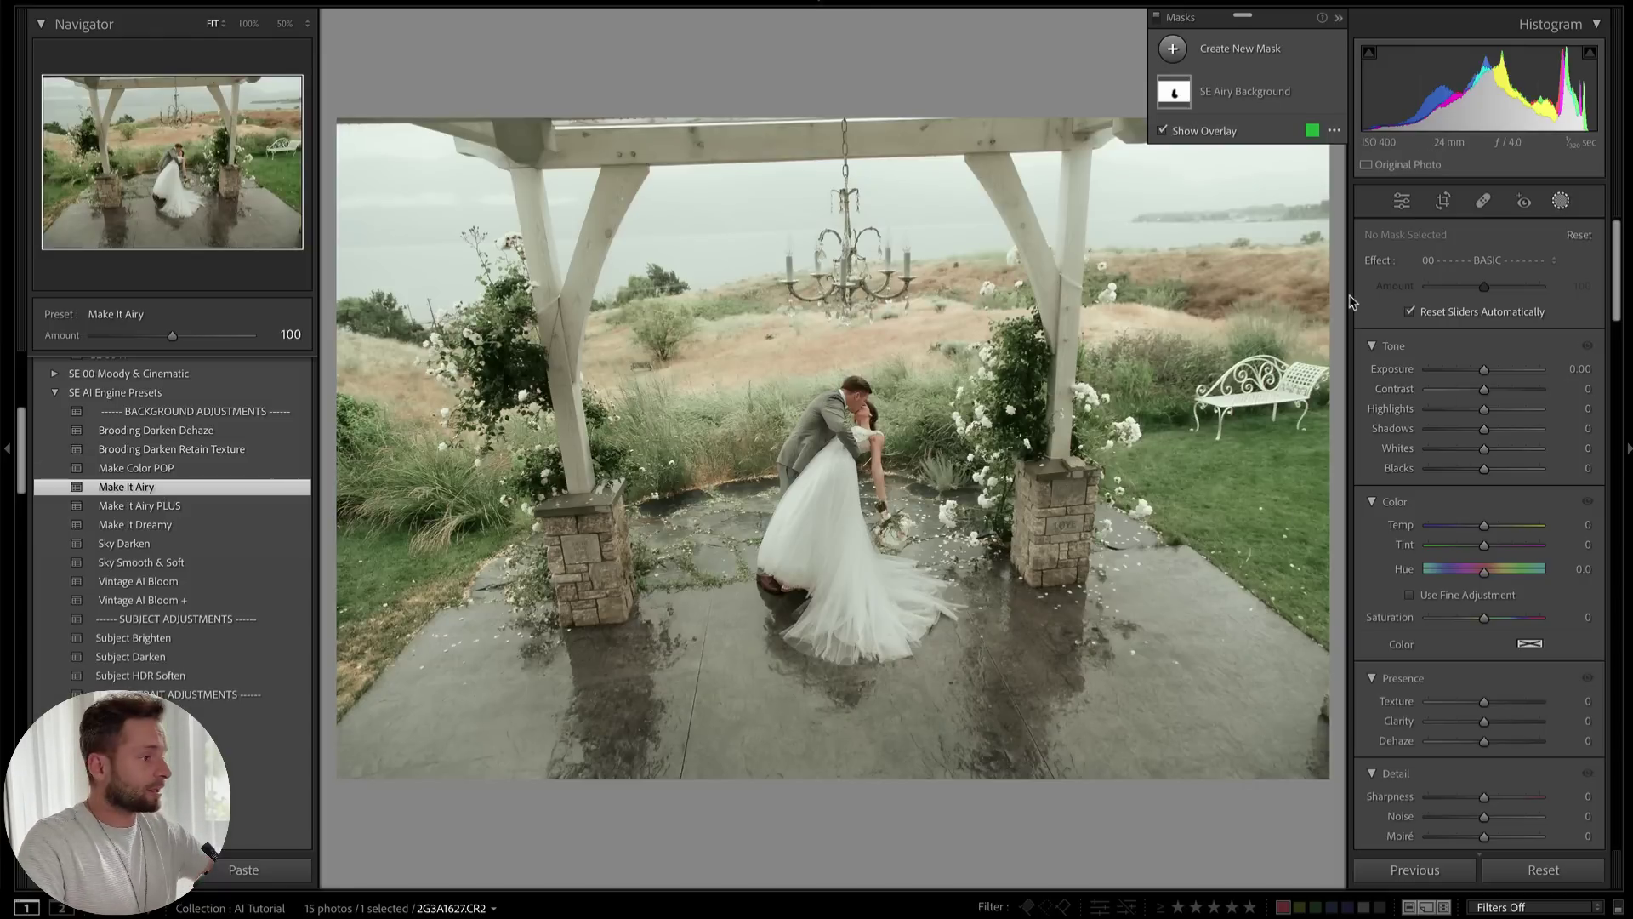
key(k)
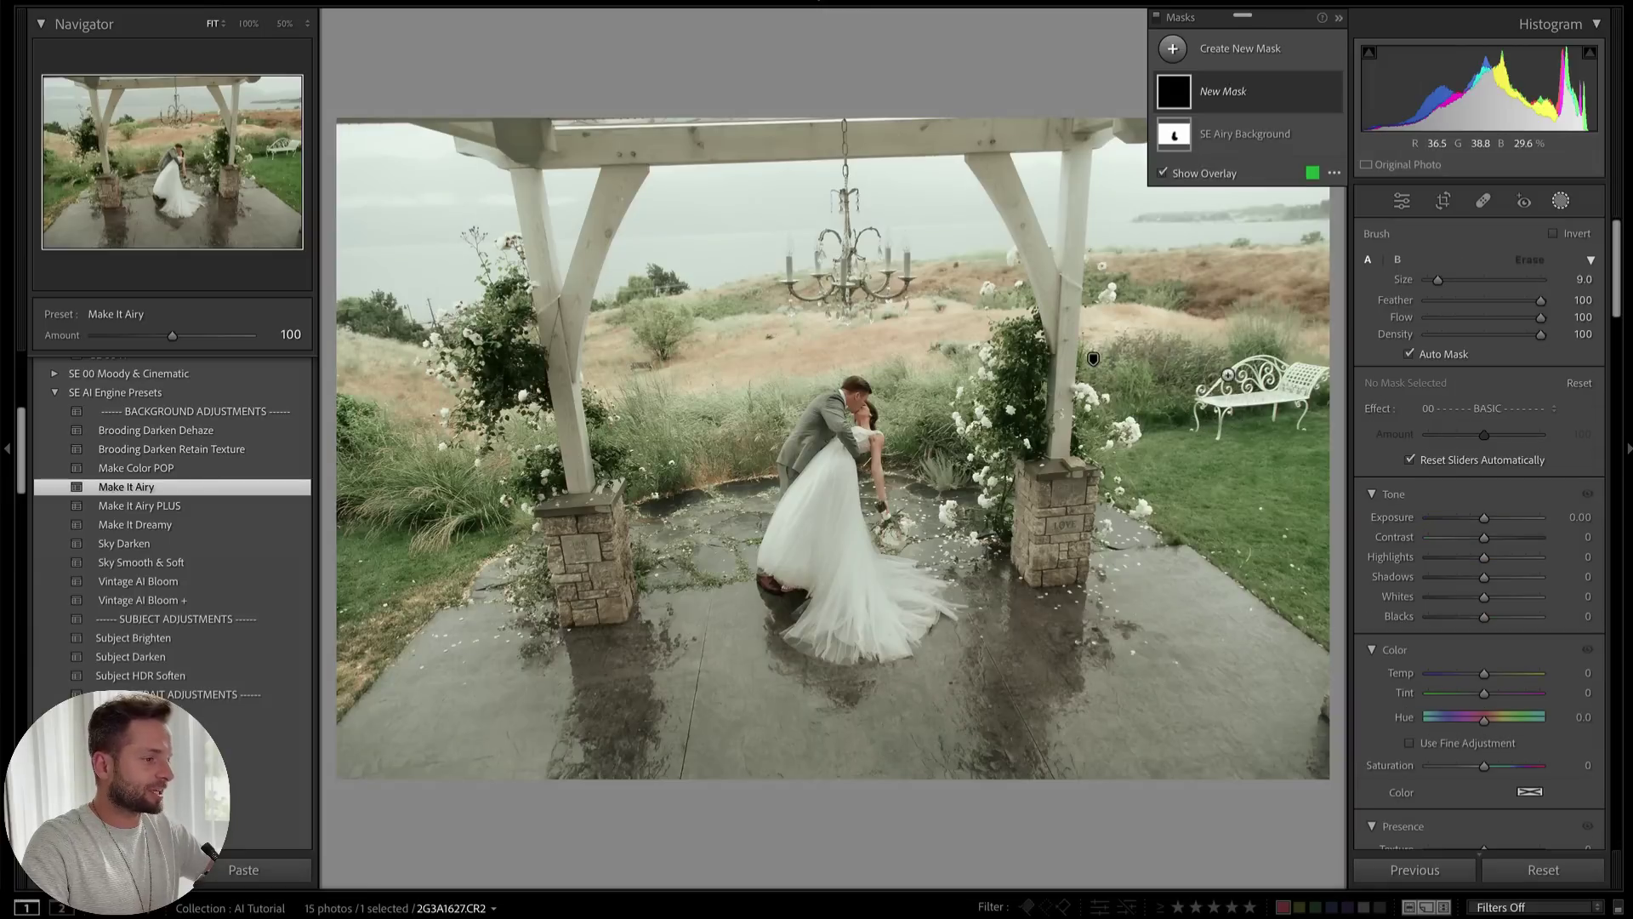
Add an Objects mask around the white bench on the lawn
click(1222, 62)
click(1286, 168)
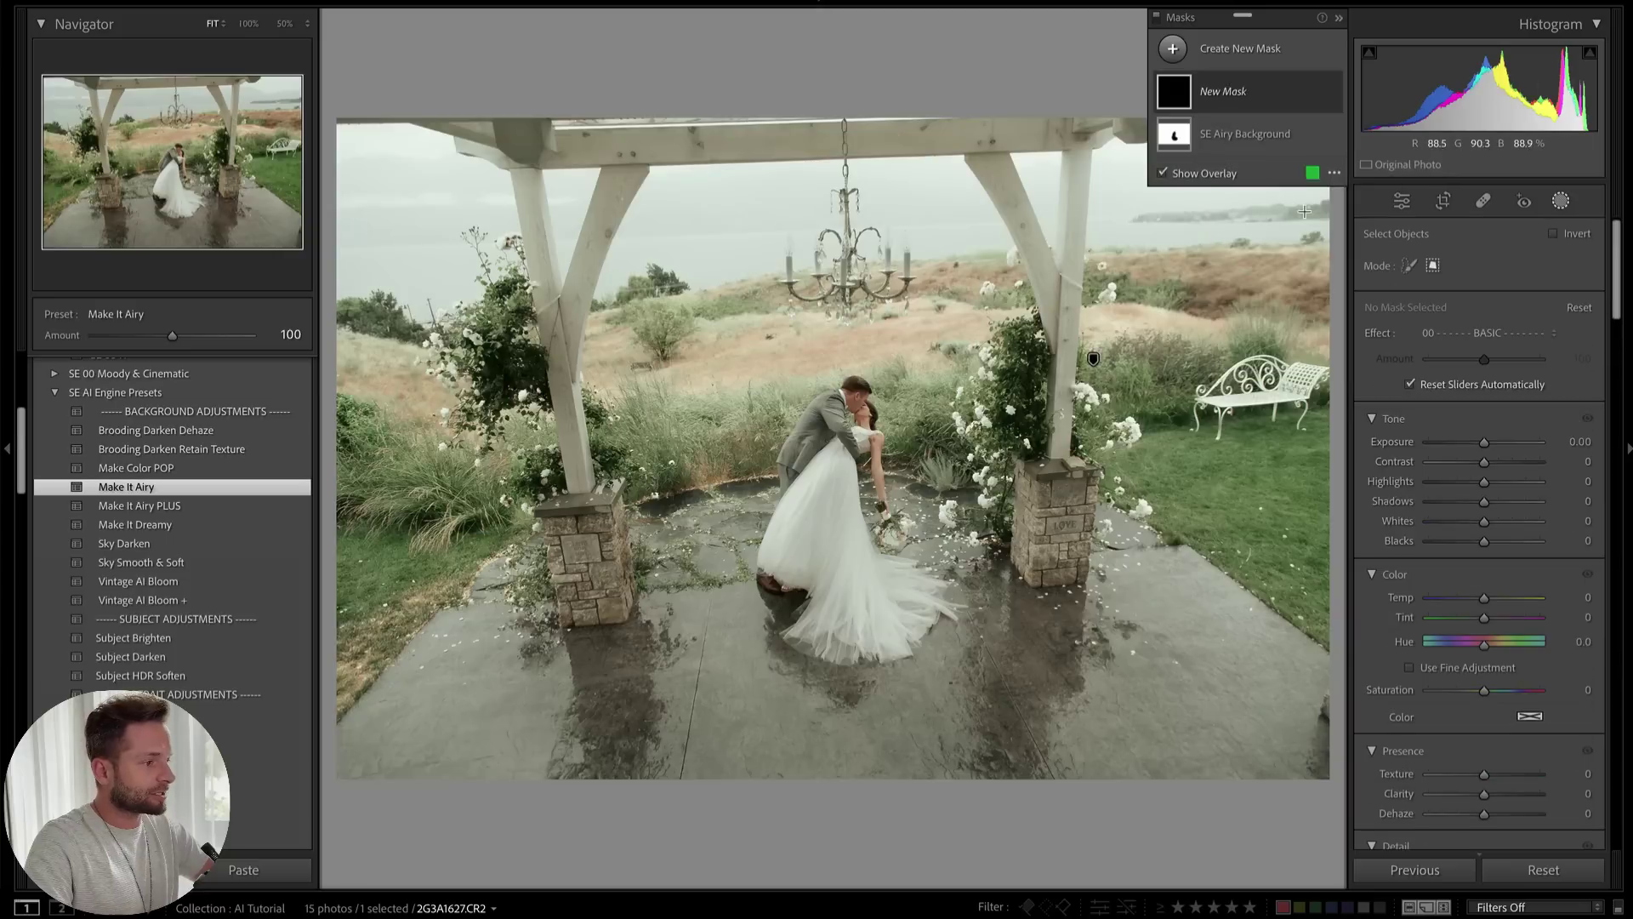
drag(1191, 349, 1337, 454)
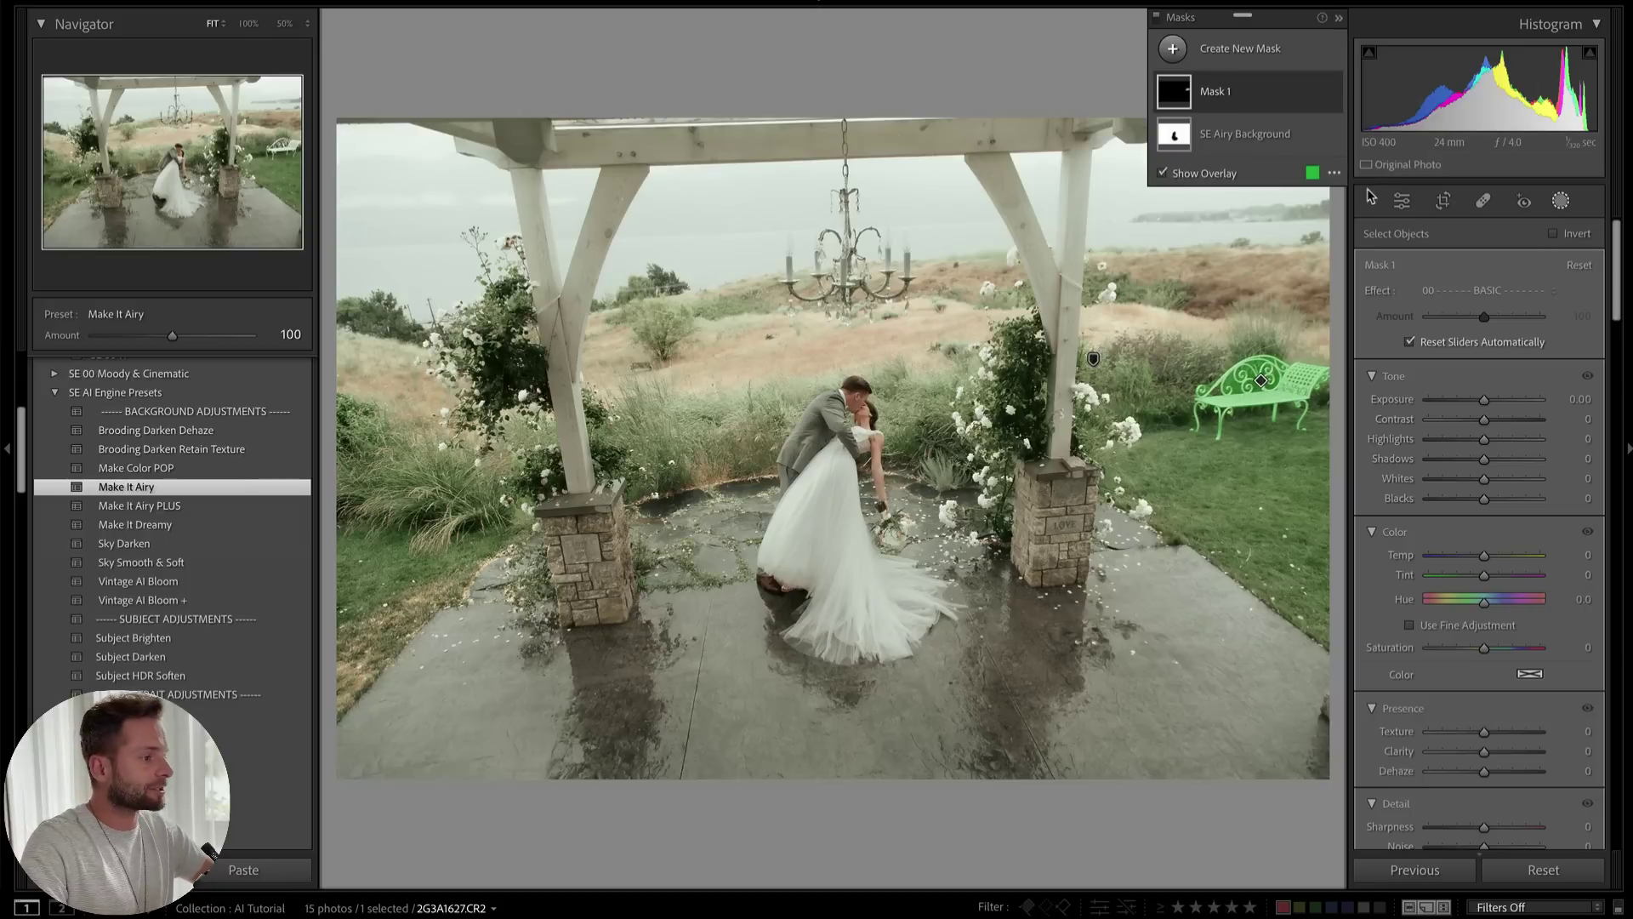
Mask the gazebo chandelier as an object and raise its Texture to 35 and Clarity to 32
click(1173, 49)
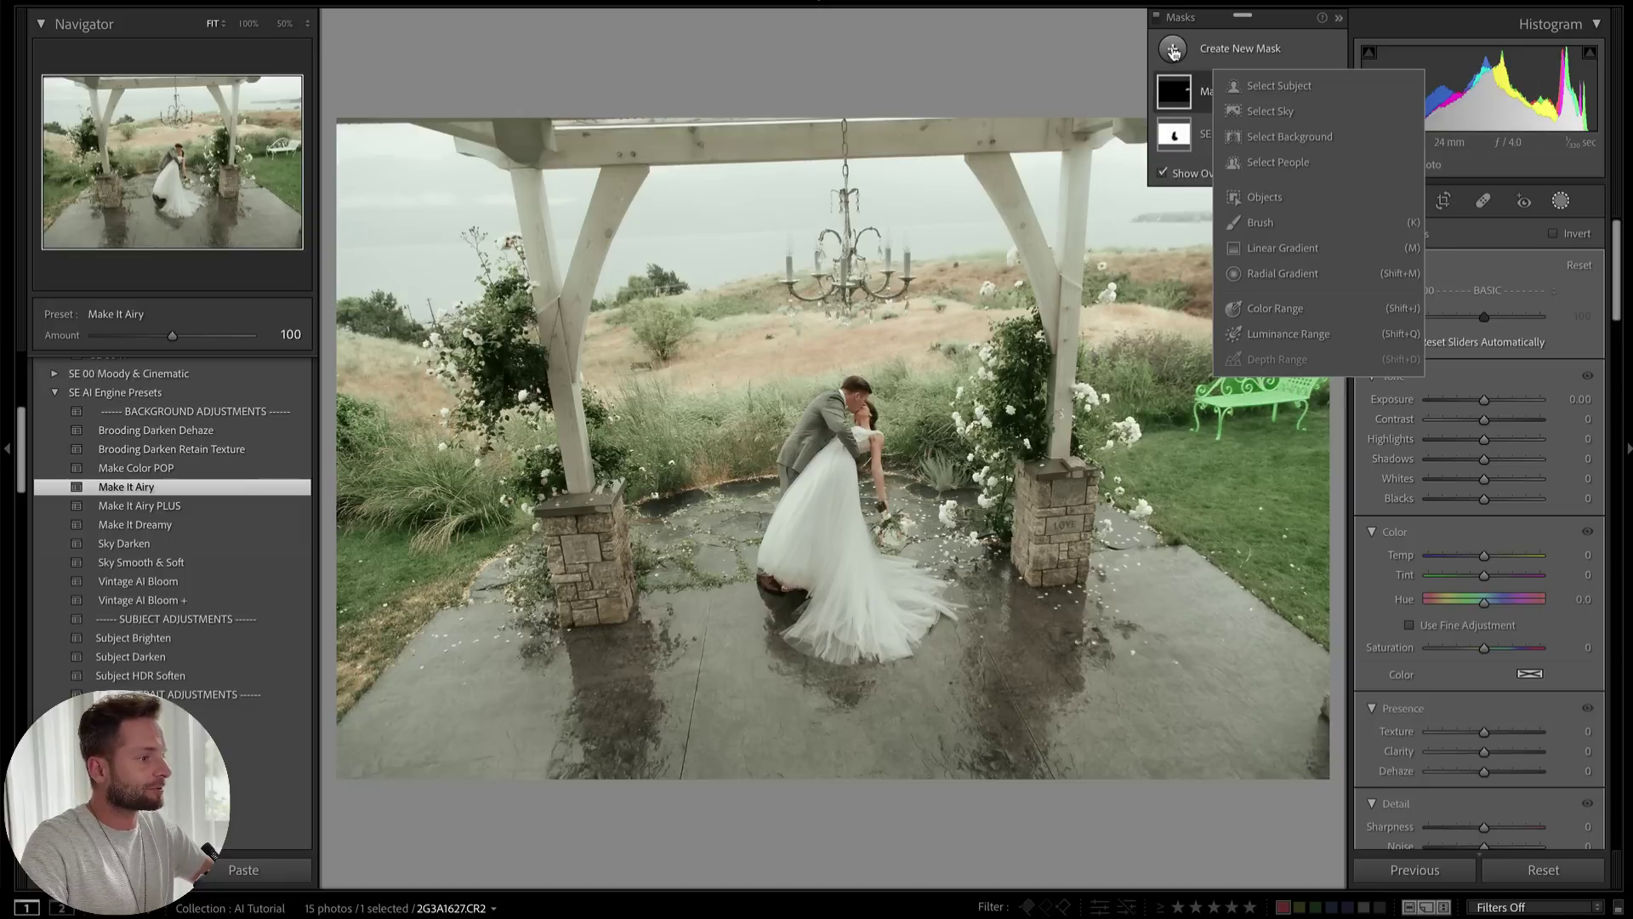
click(1265, 197)
drag(931, 322, 766, 166)
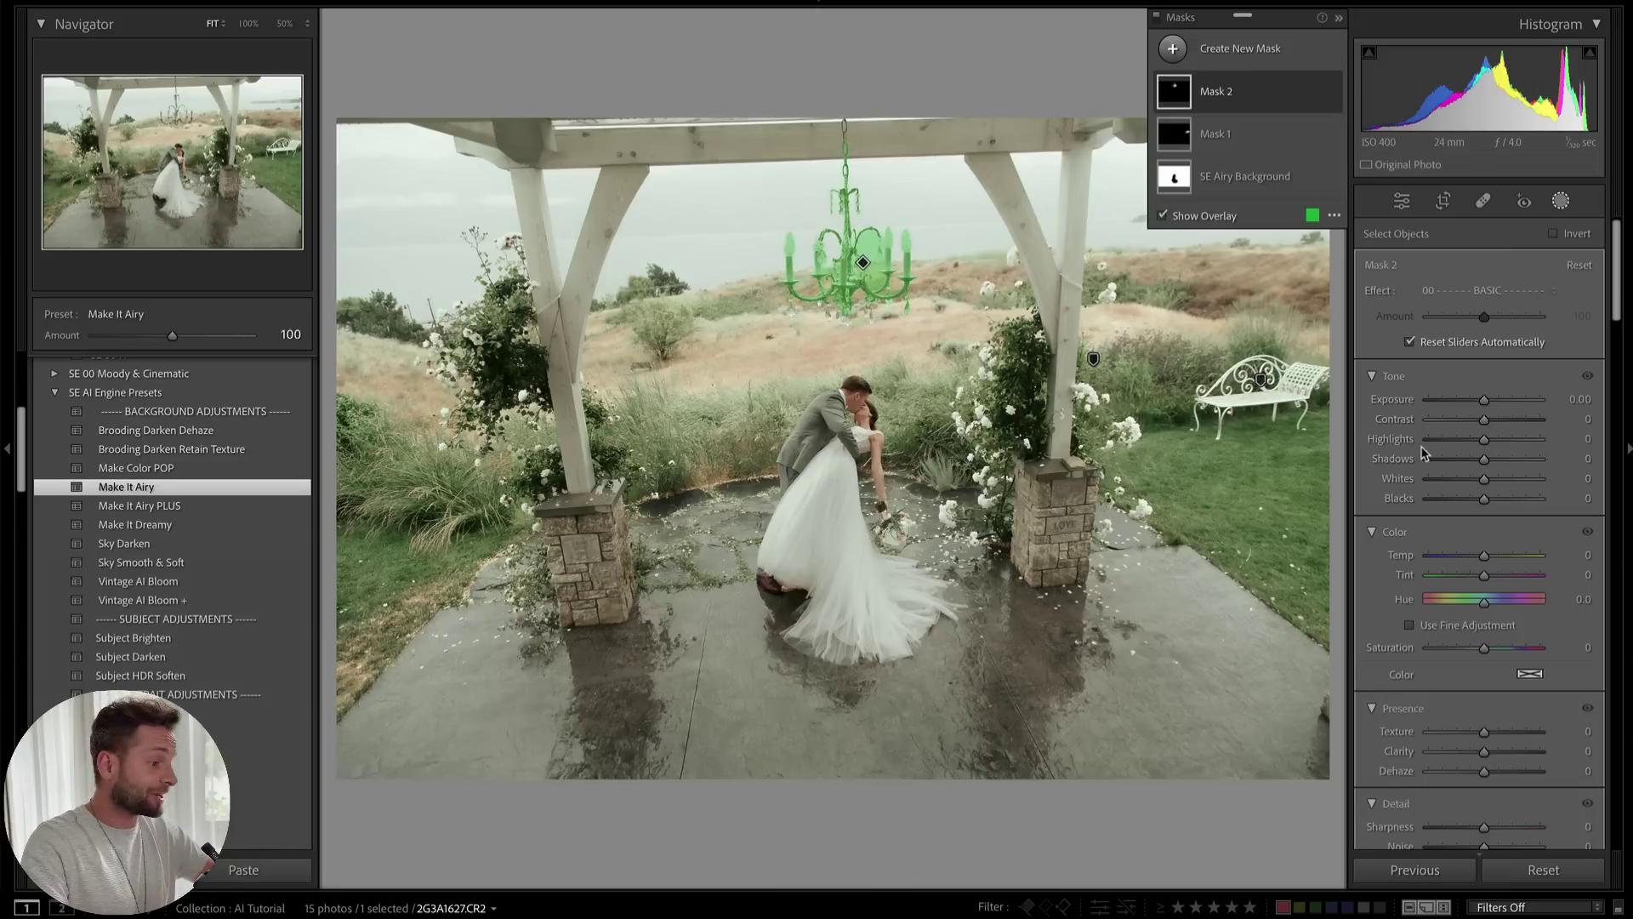
drag(1484, 731, 1483, 780)
key(o)
key(Return)
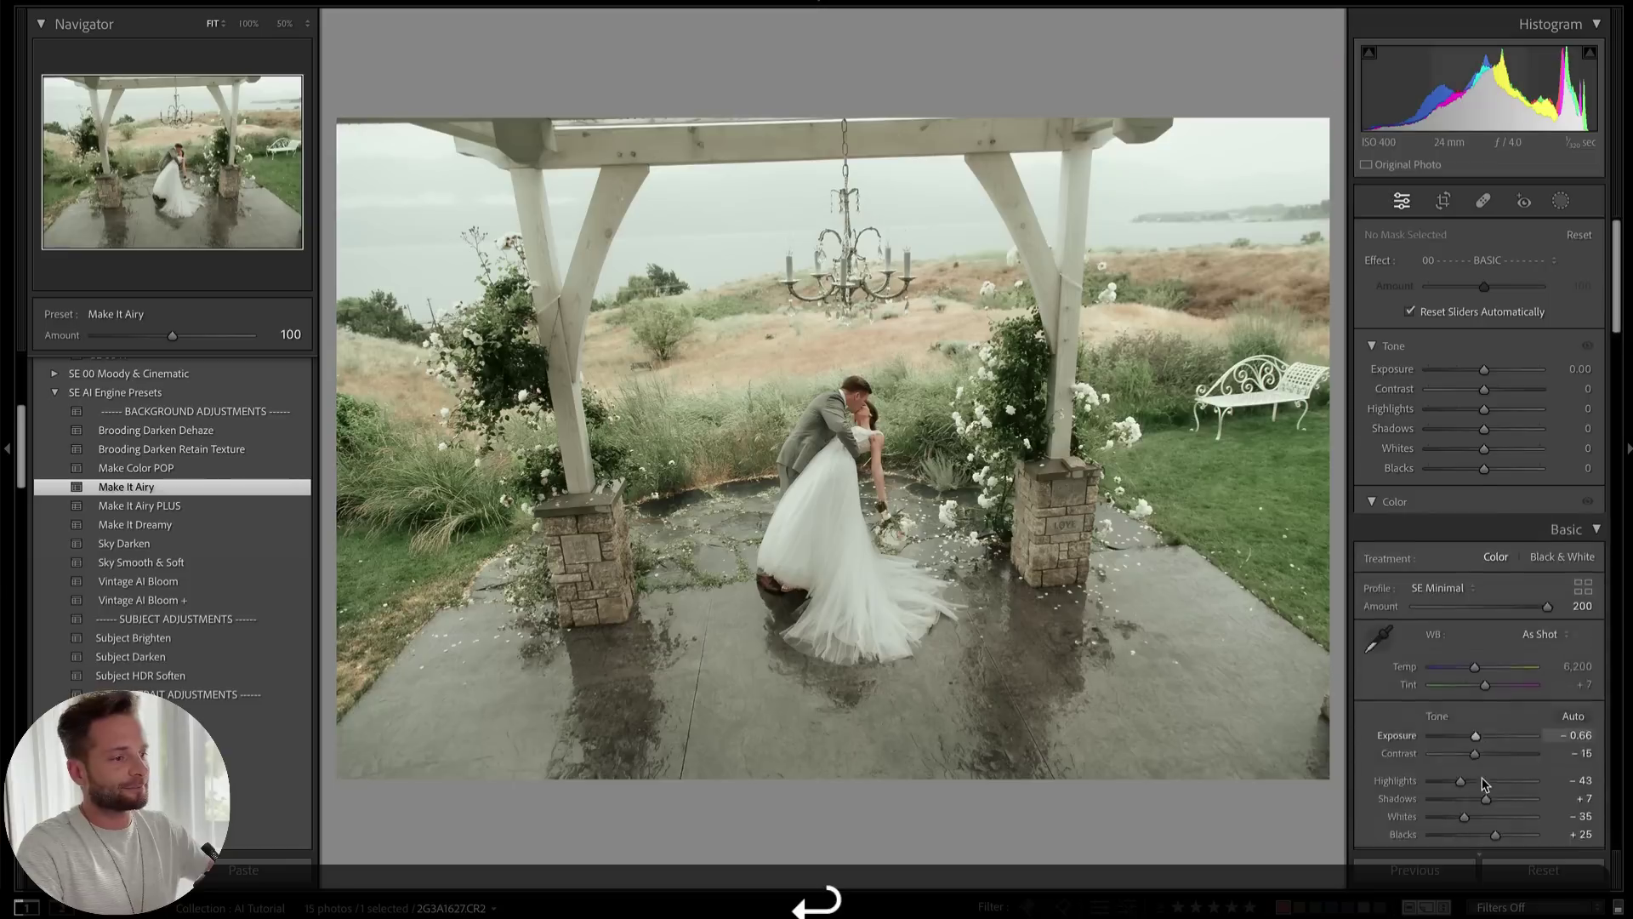
key(Right)
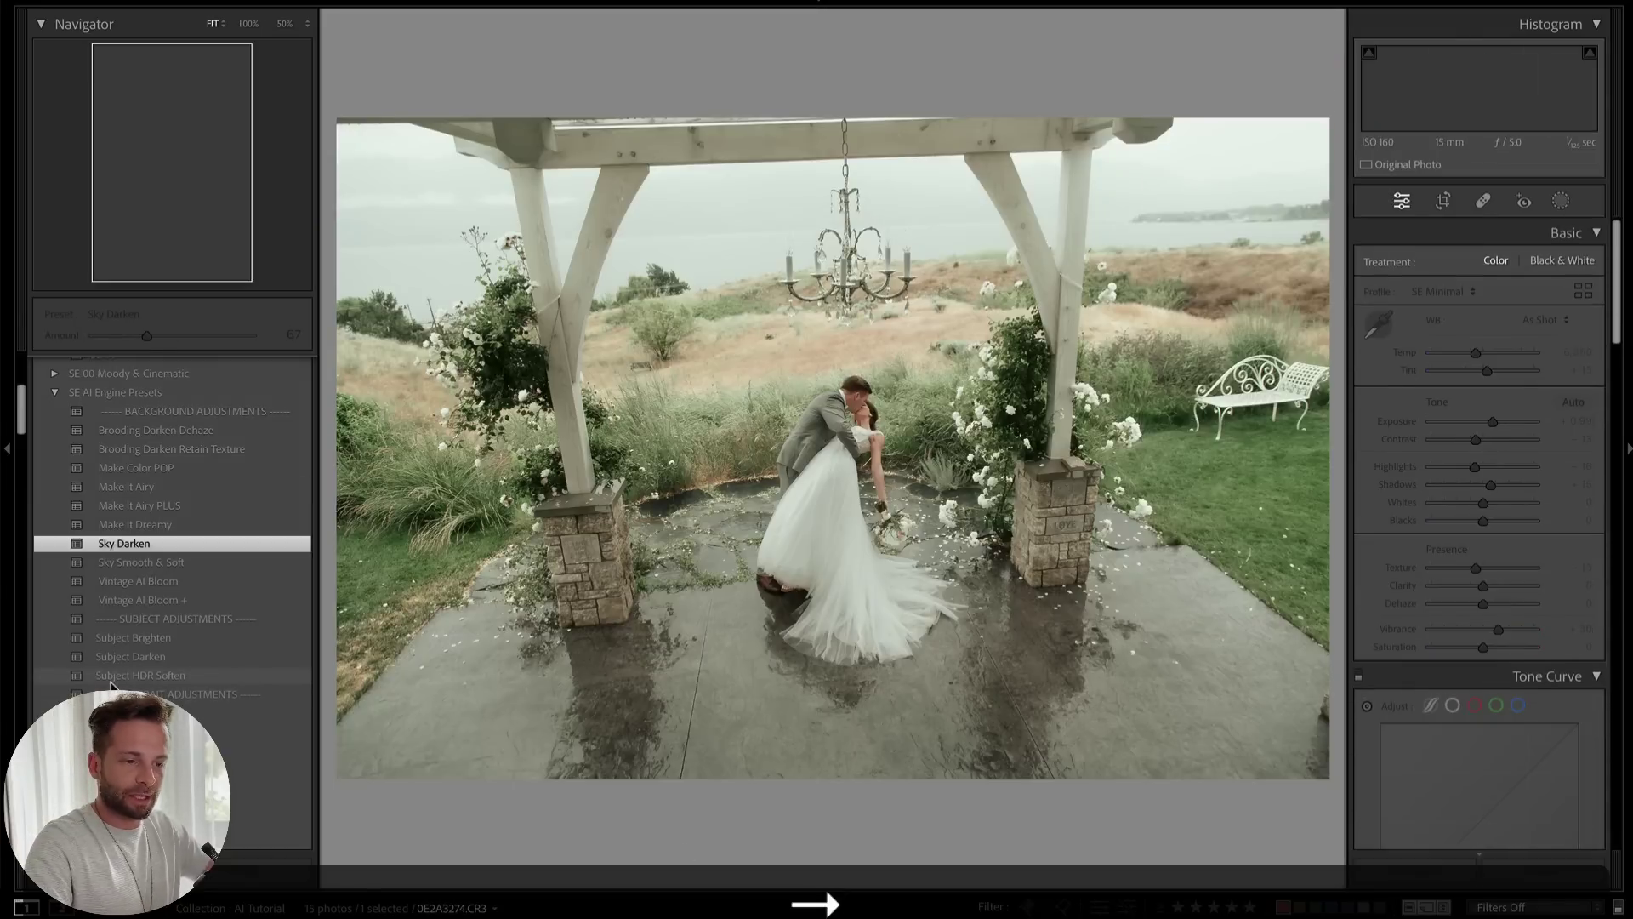
On the bridesmaids photo, apply SE 001 Natural and lower the exposure to -0.66
key(Right)
key(Right)
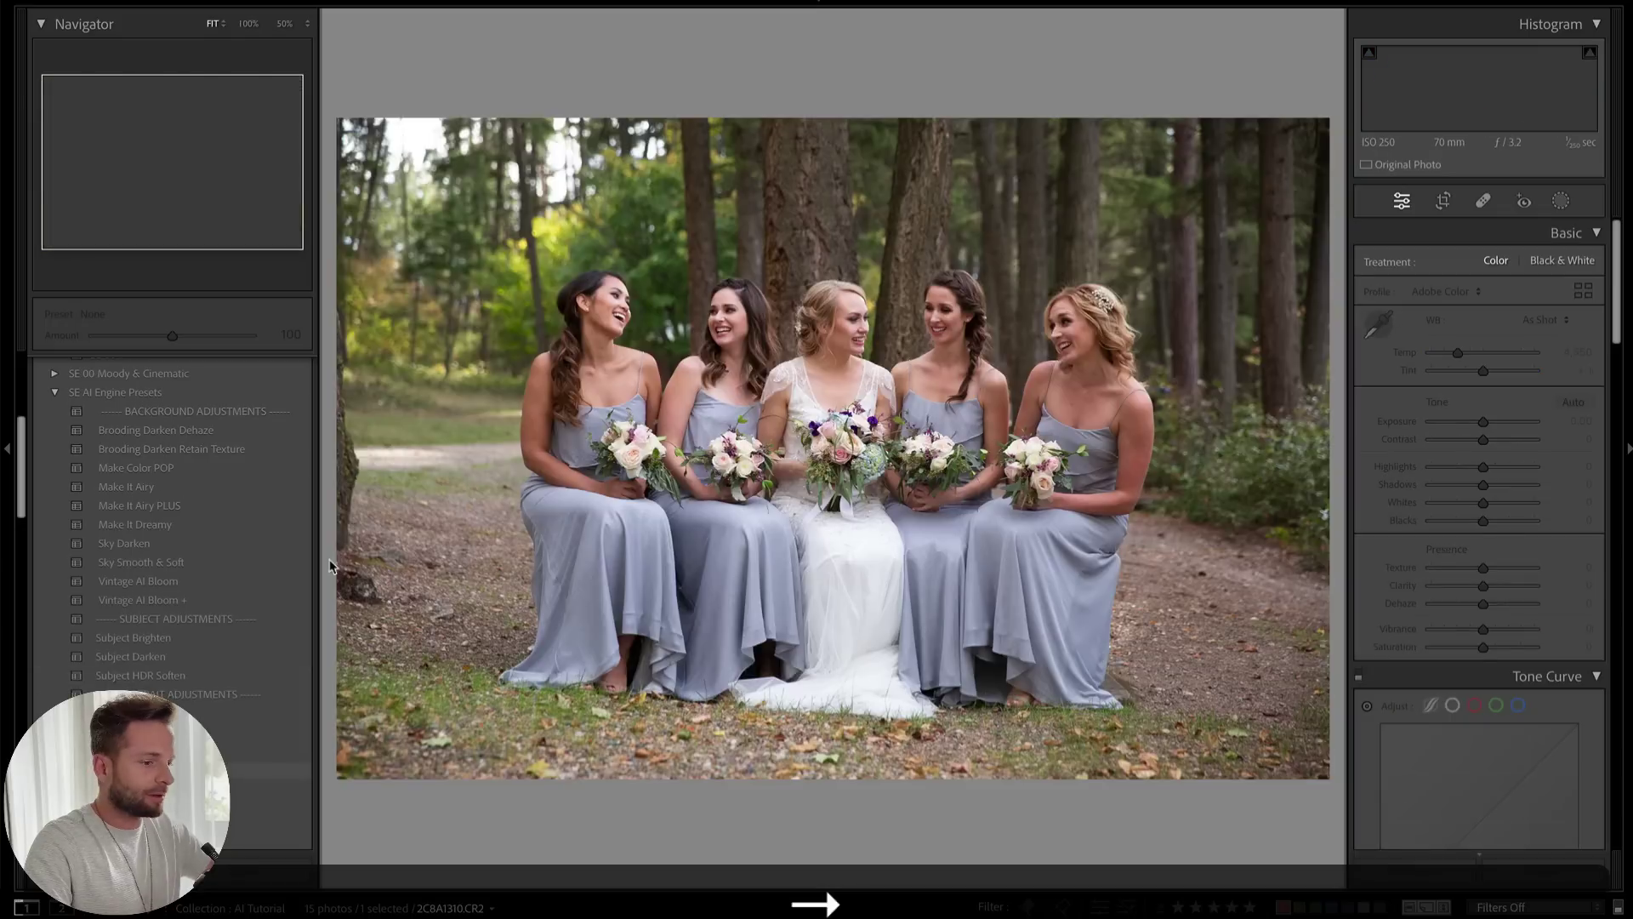
scroll(180, 567, up, 8)
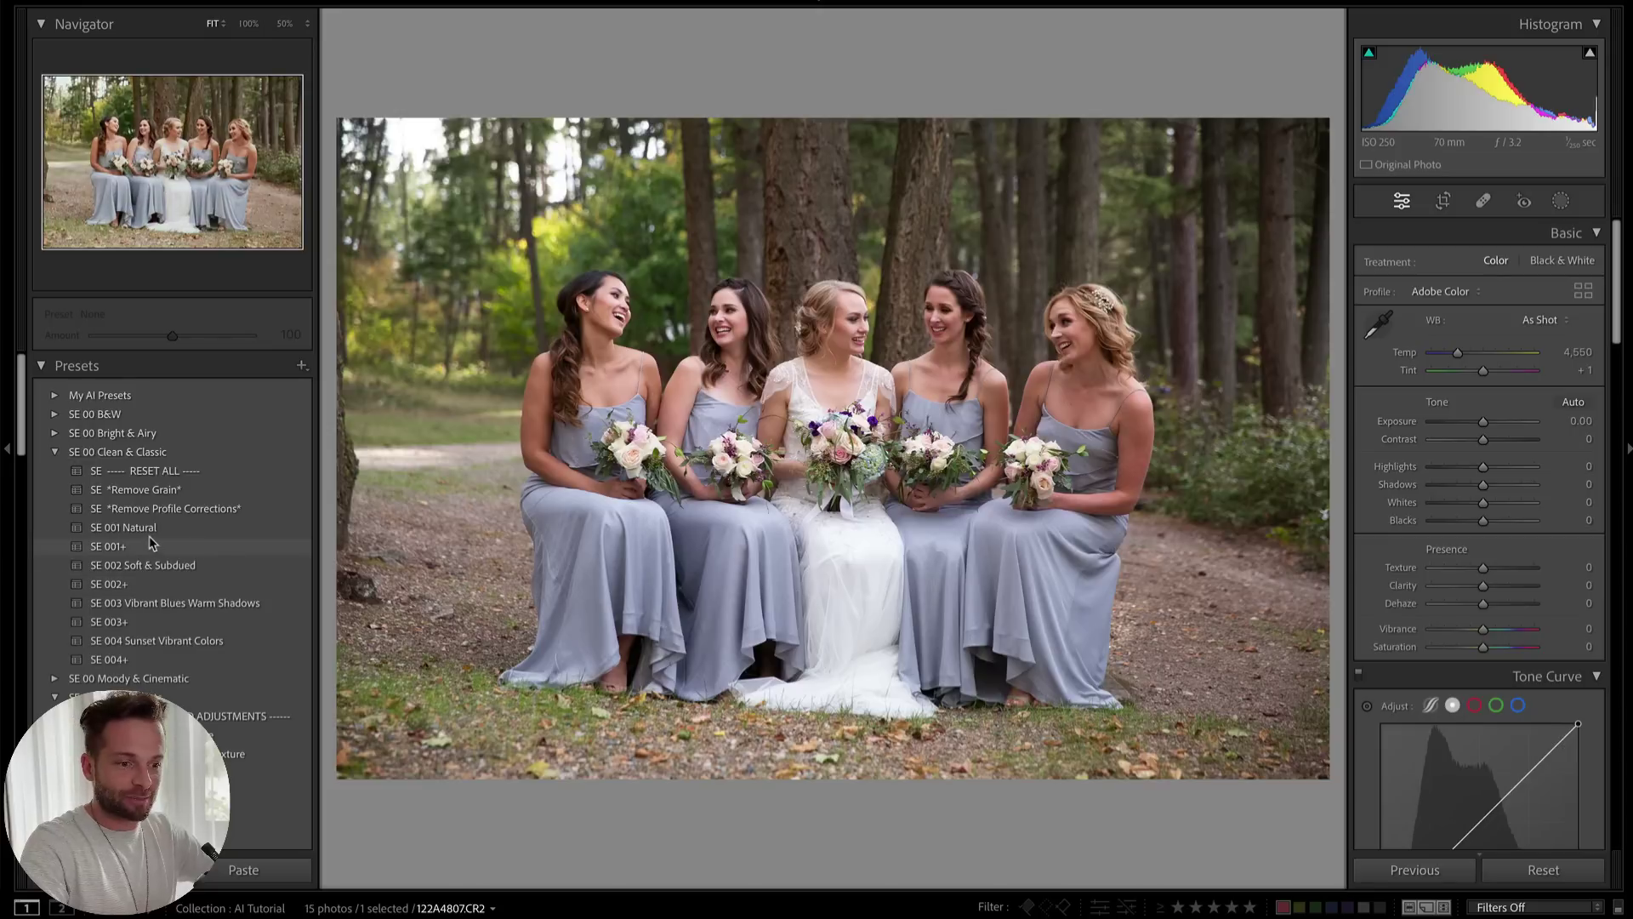
click(153, 529)
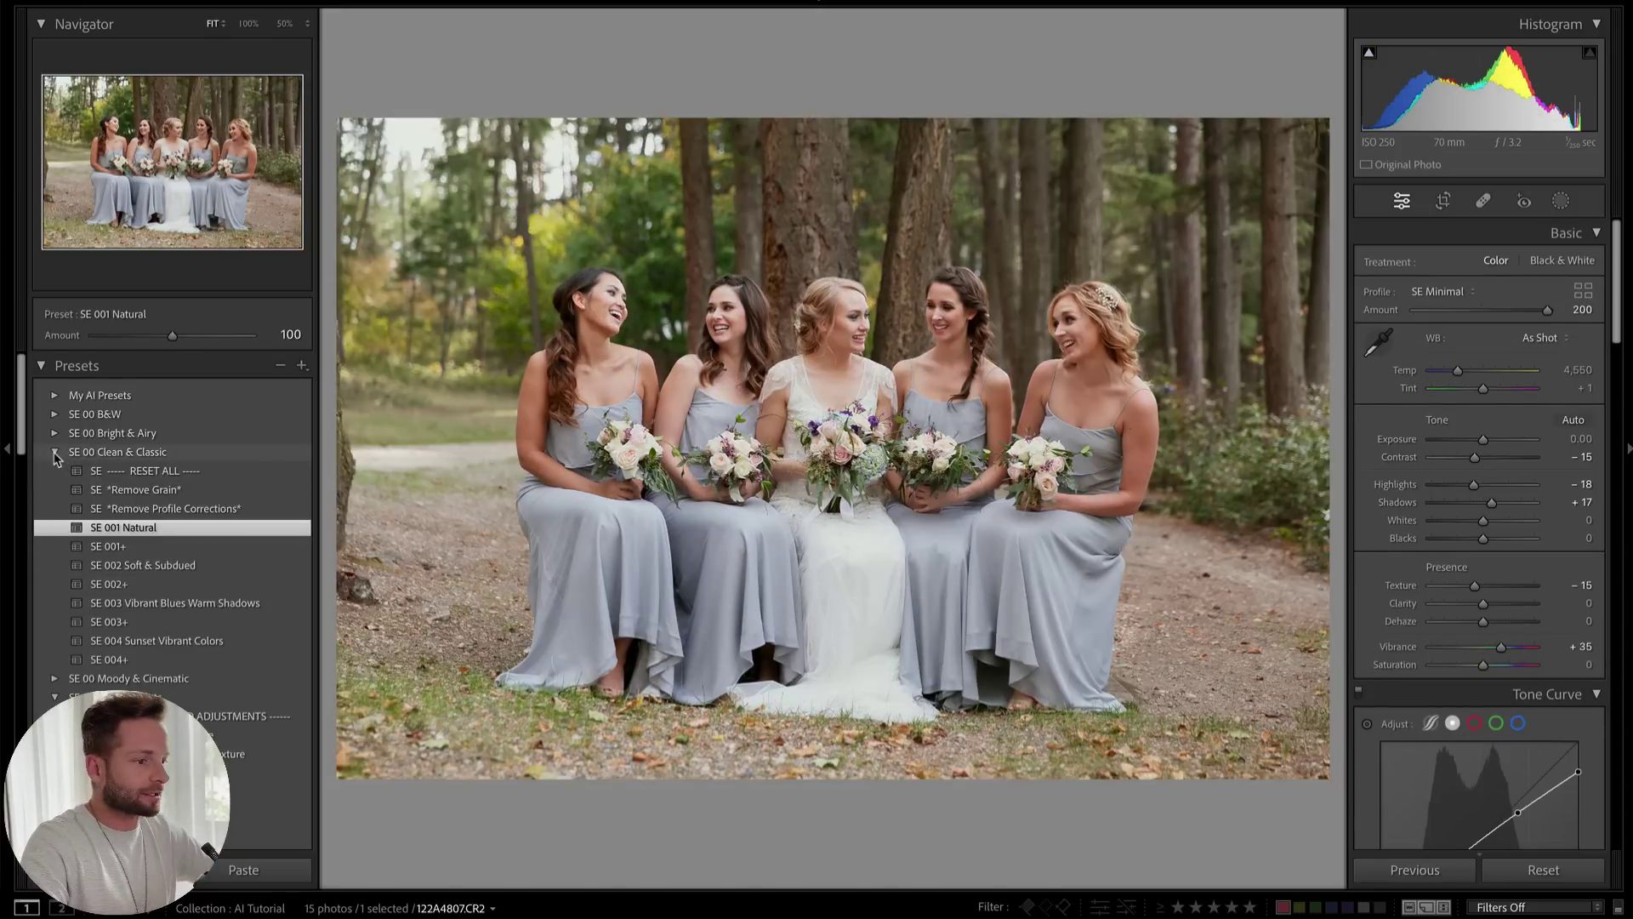
click(53, 454)
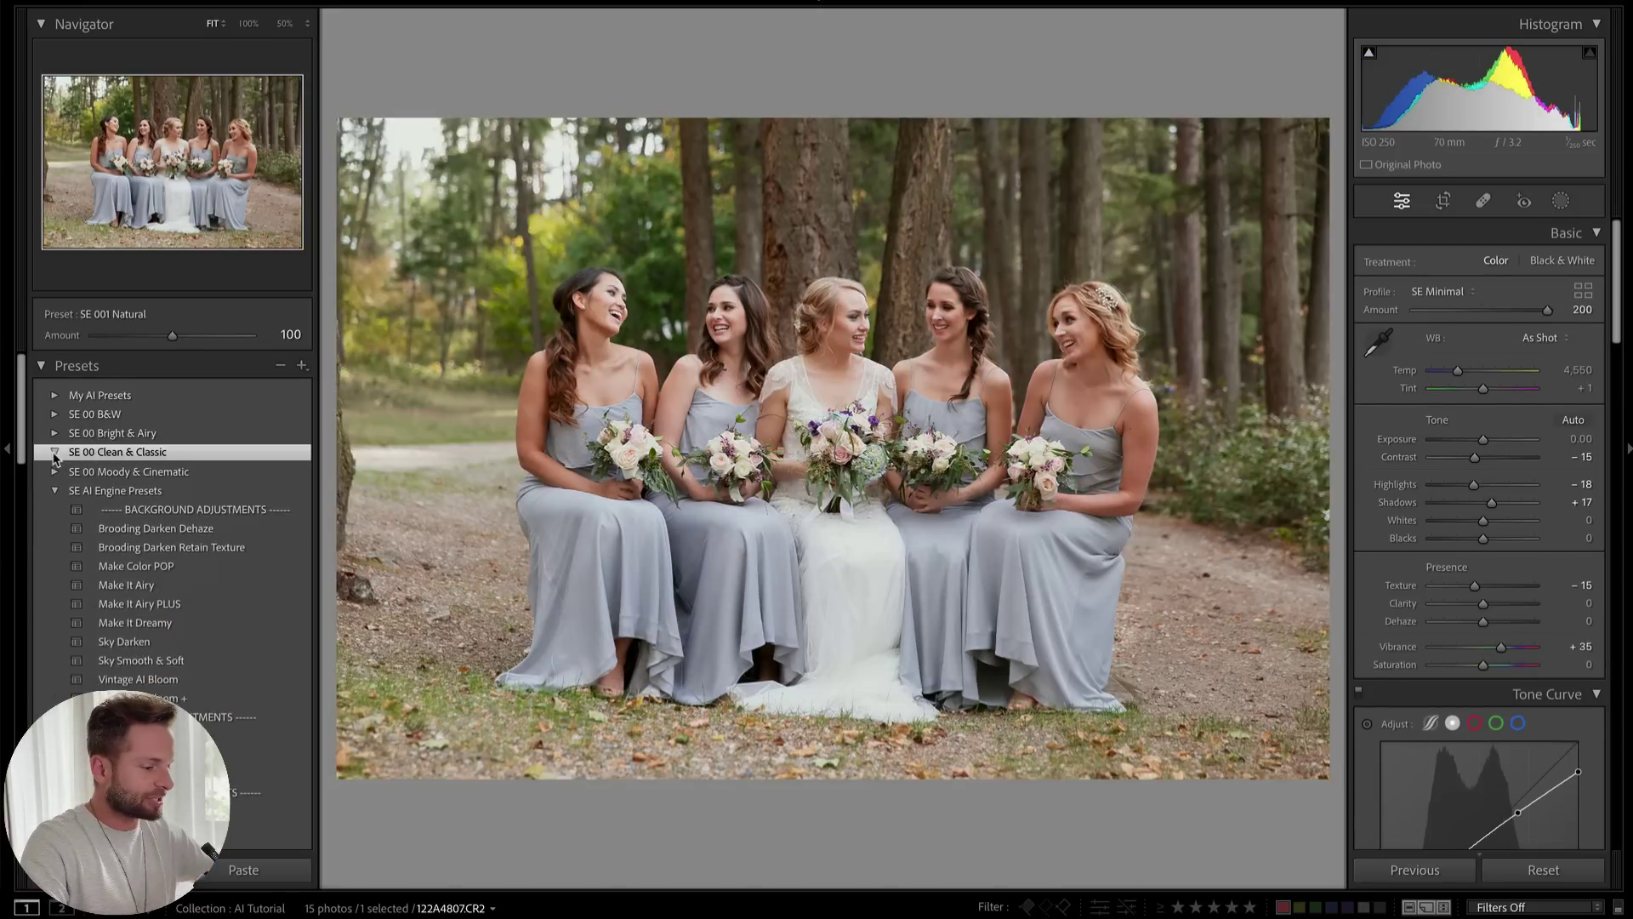
key(shift+minus)
key(shift+minus)
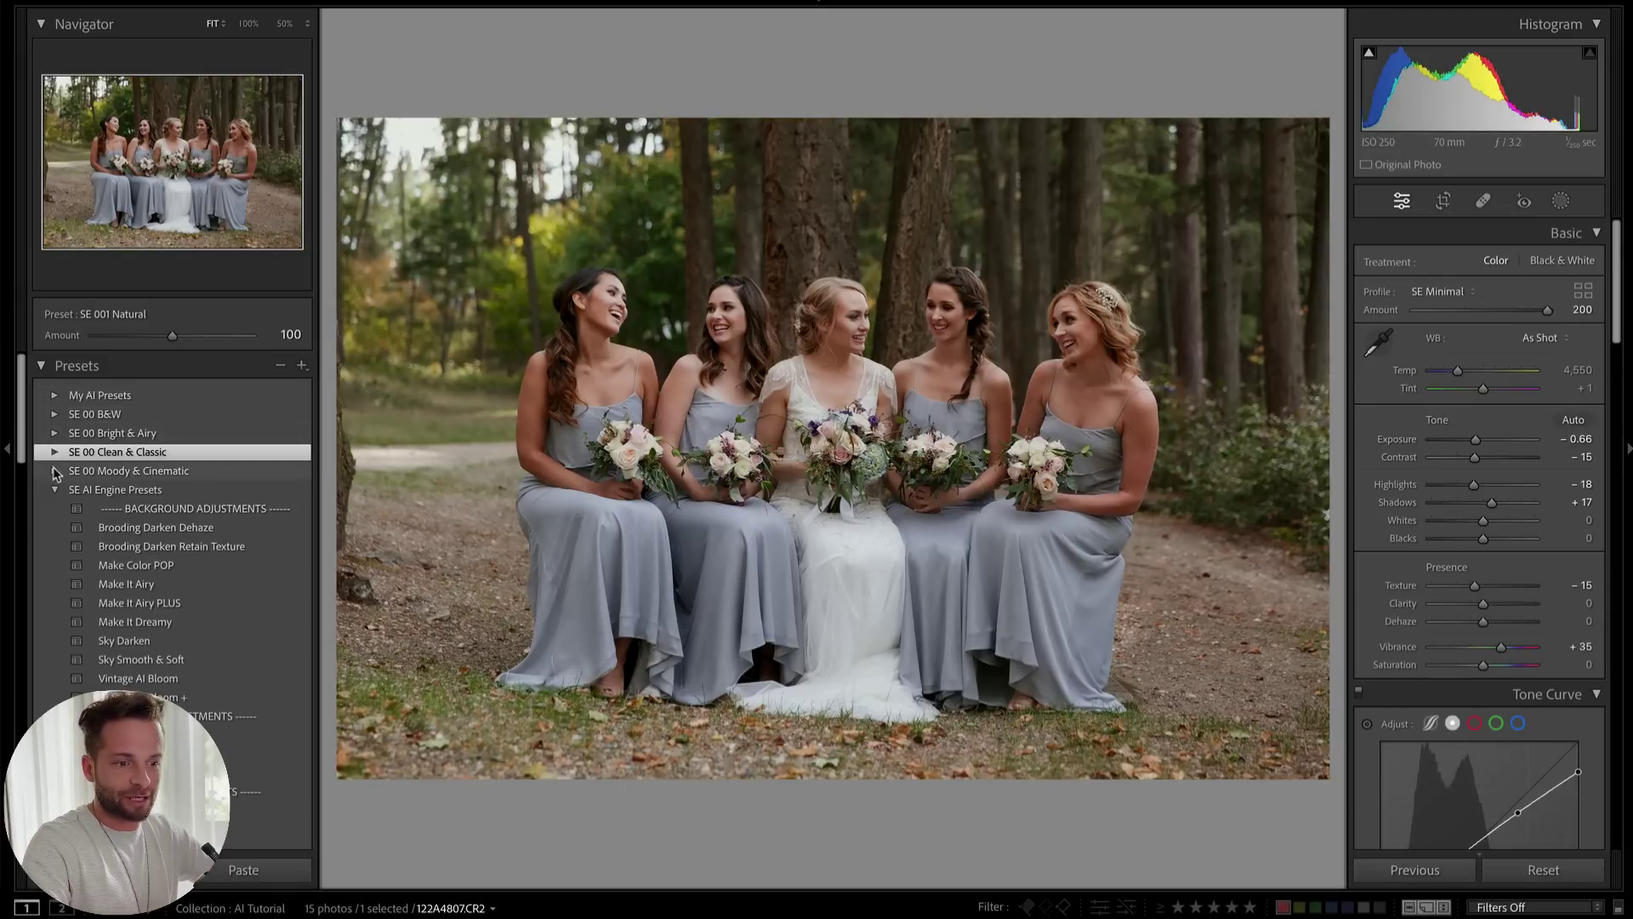
Apply the Vintage AI Bloom preset from SE AI Engine Presets at amount 100
scroll(151, 577, down, 3)
scroll(184, 597, up, 1)
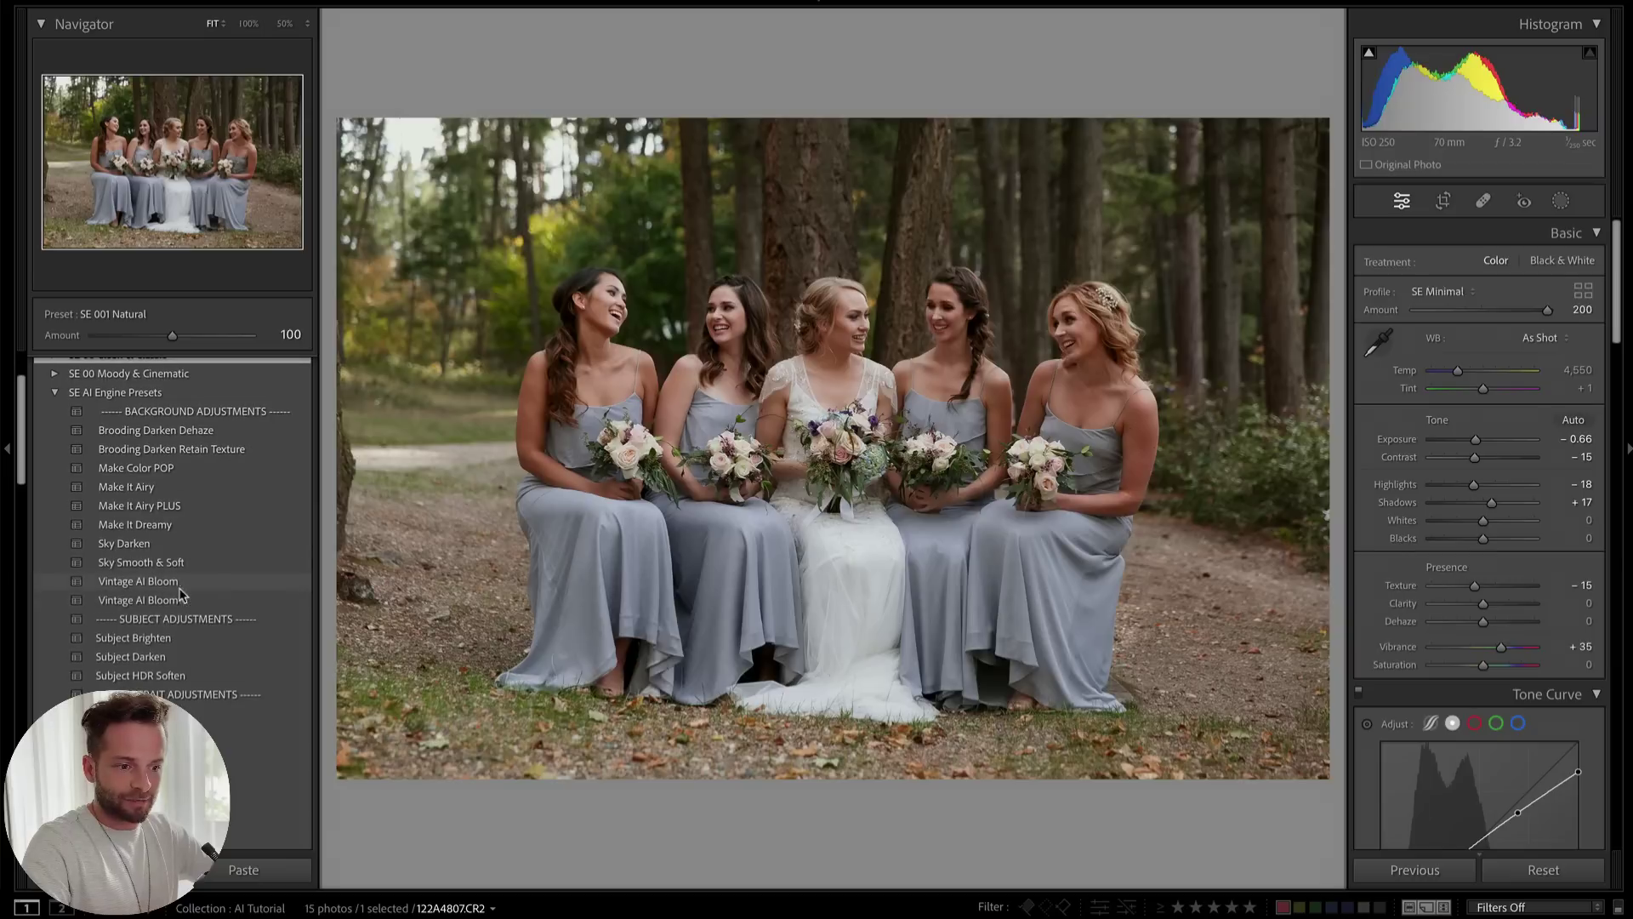
click(171, 582)
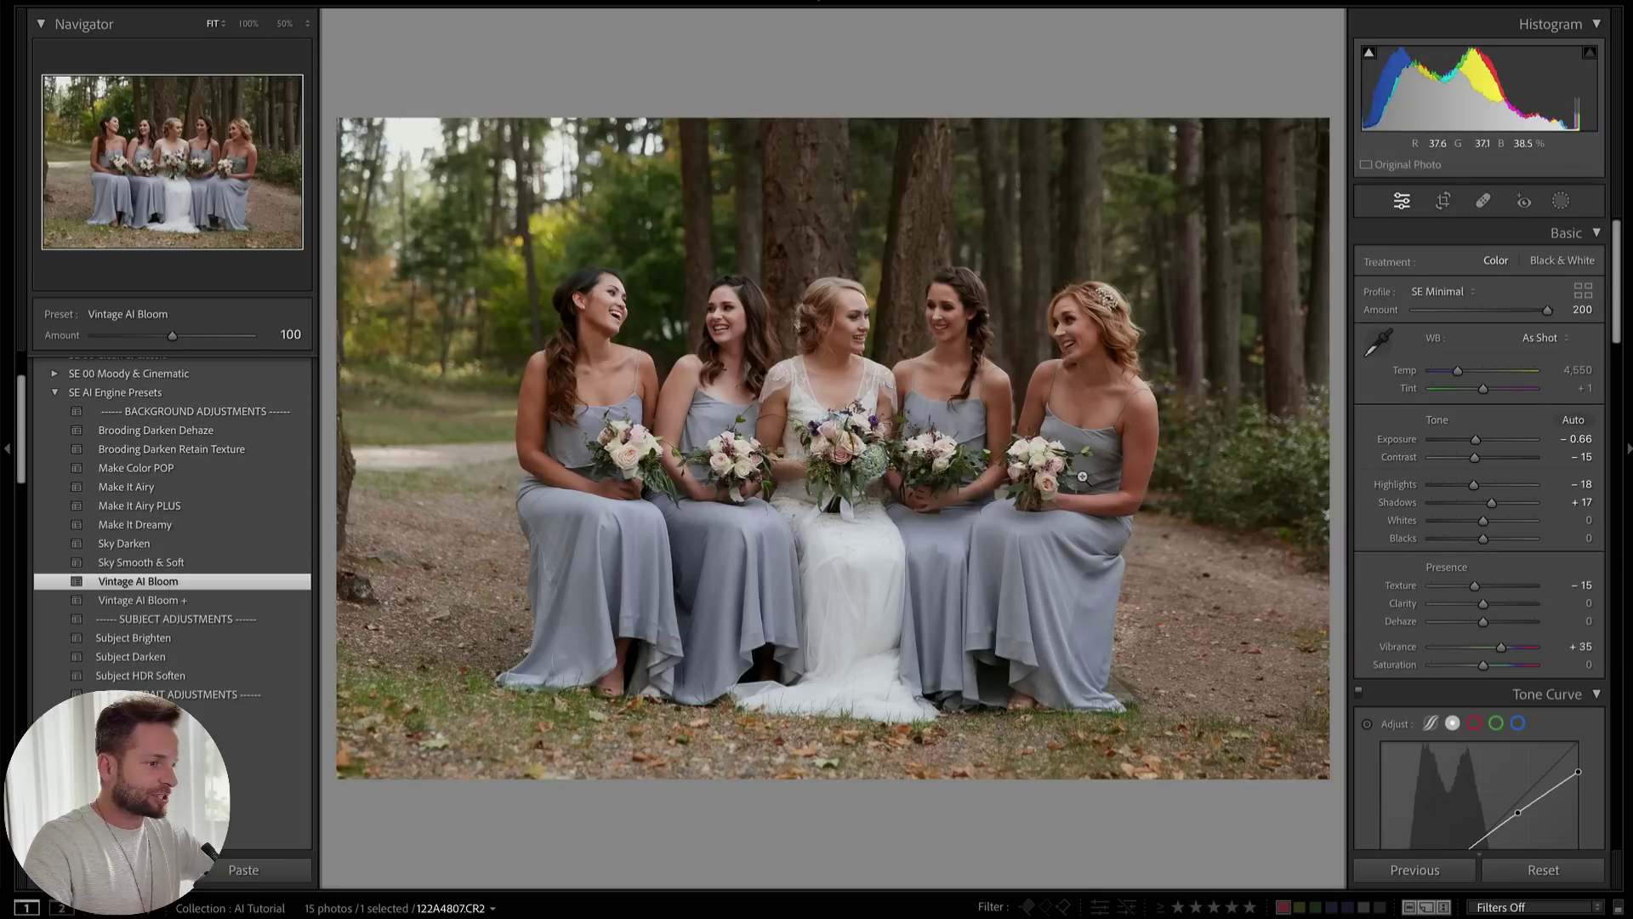
Inspect the SE Vintage AI Bloom mask settings in the Masking panel, then close it
key(k)
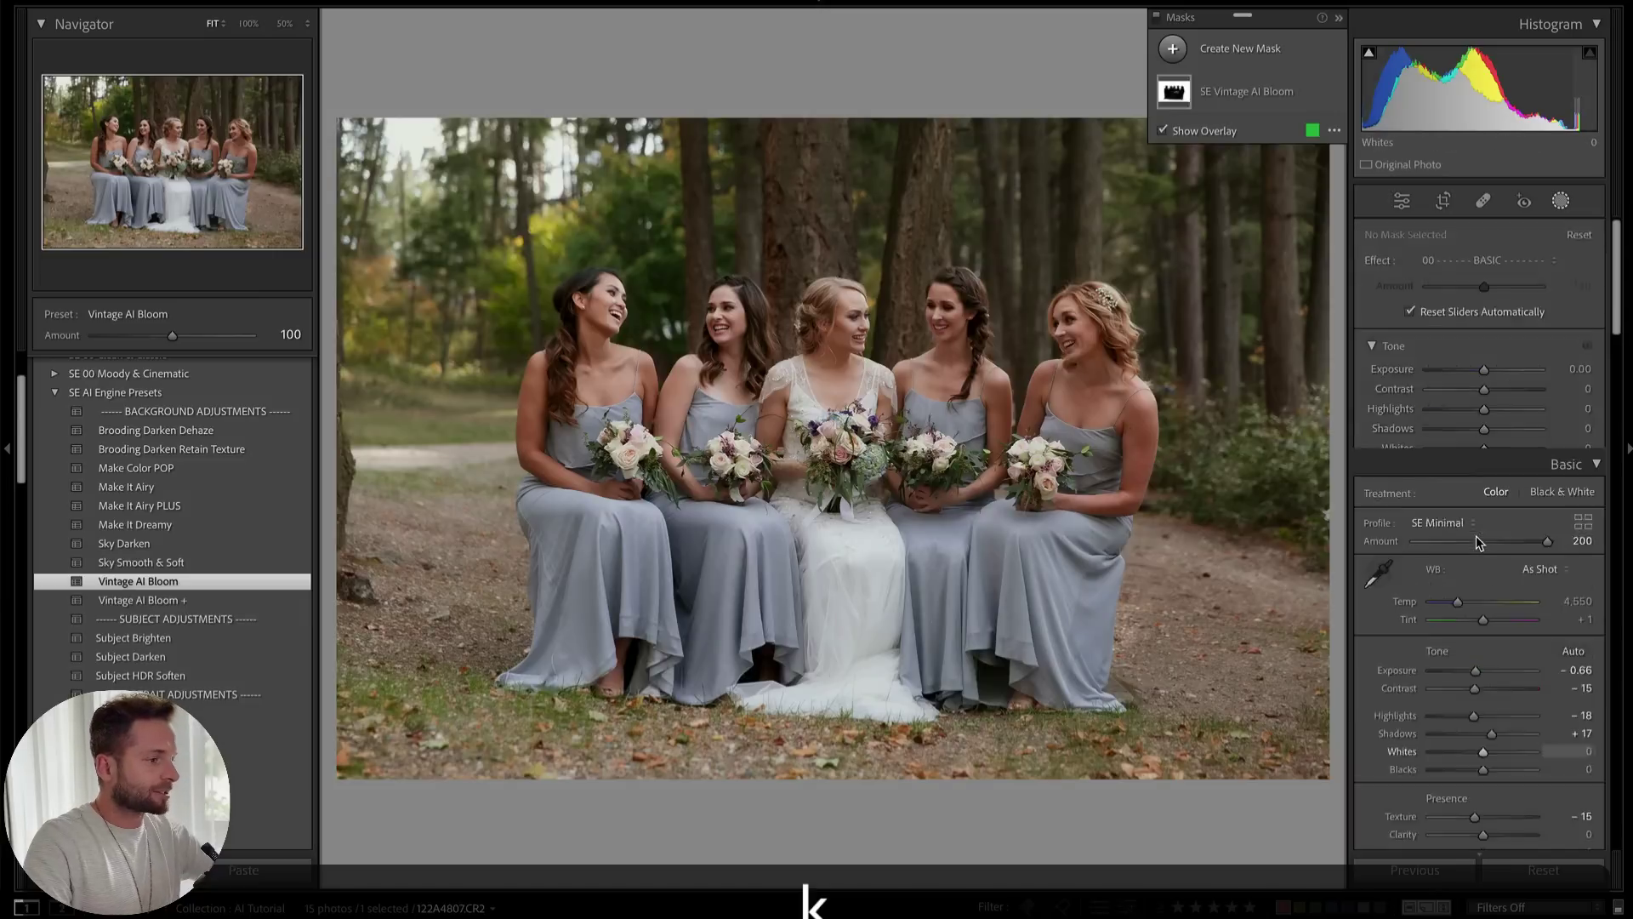
click(1250, 140)
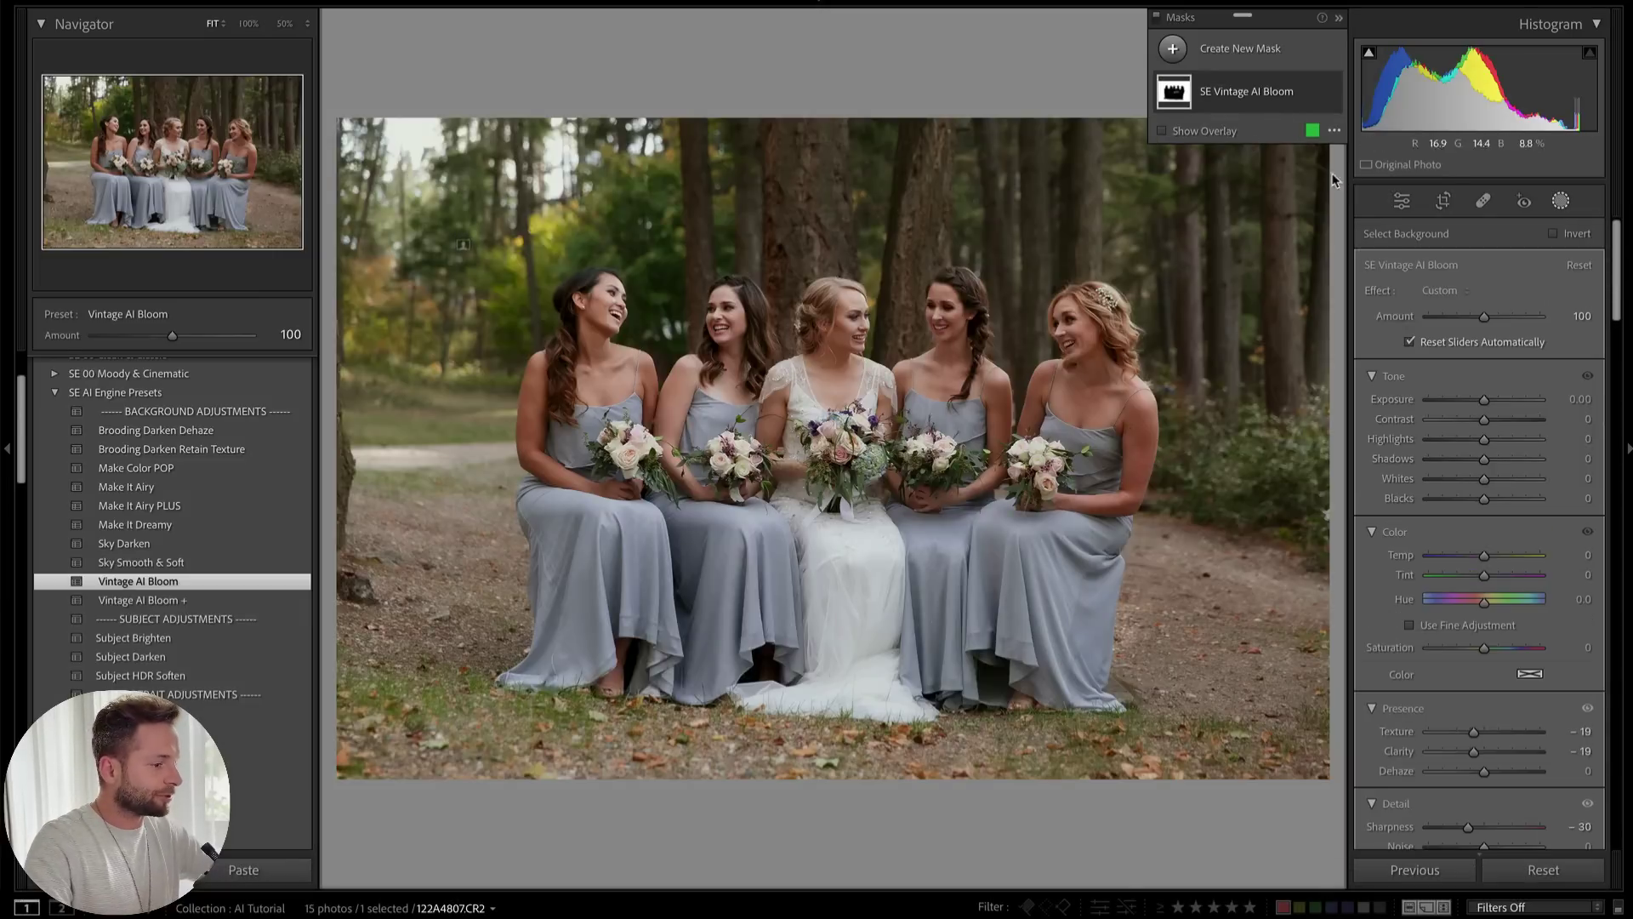
scroll(1408, 497, down, 1)
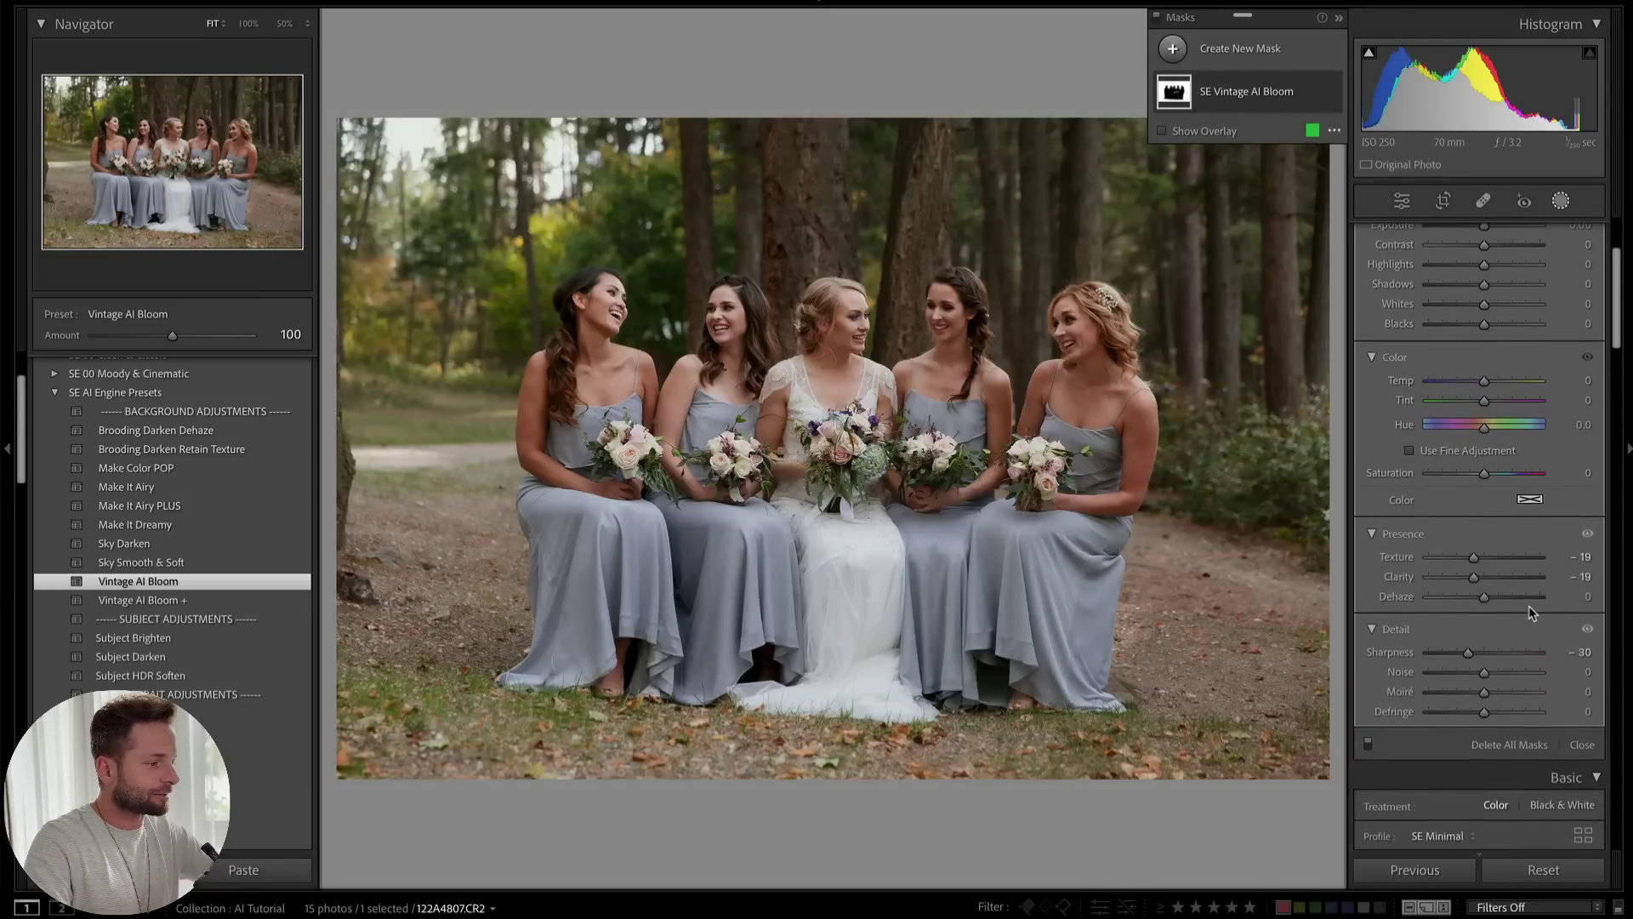
scroll(1523, 669, down, 1)
scroll(1522, 669, down, 5)
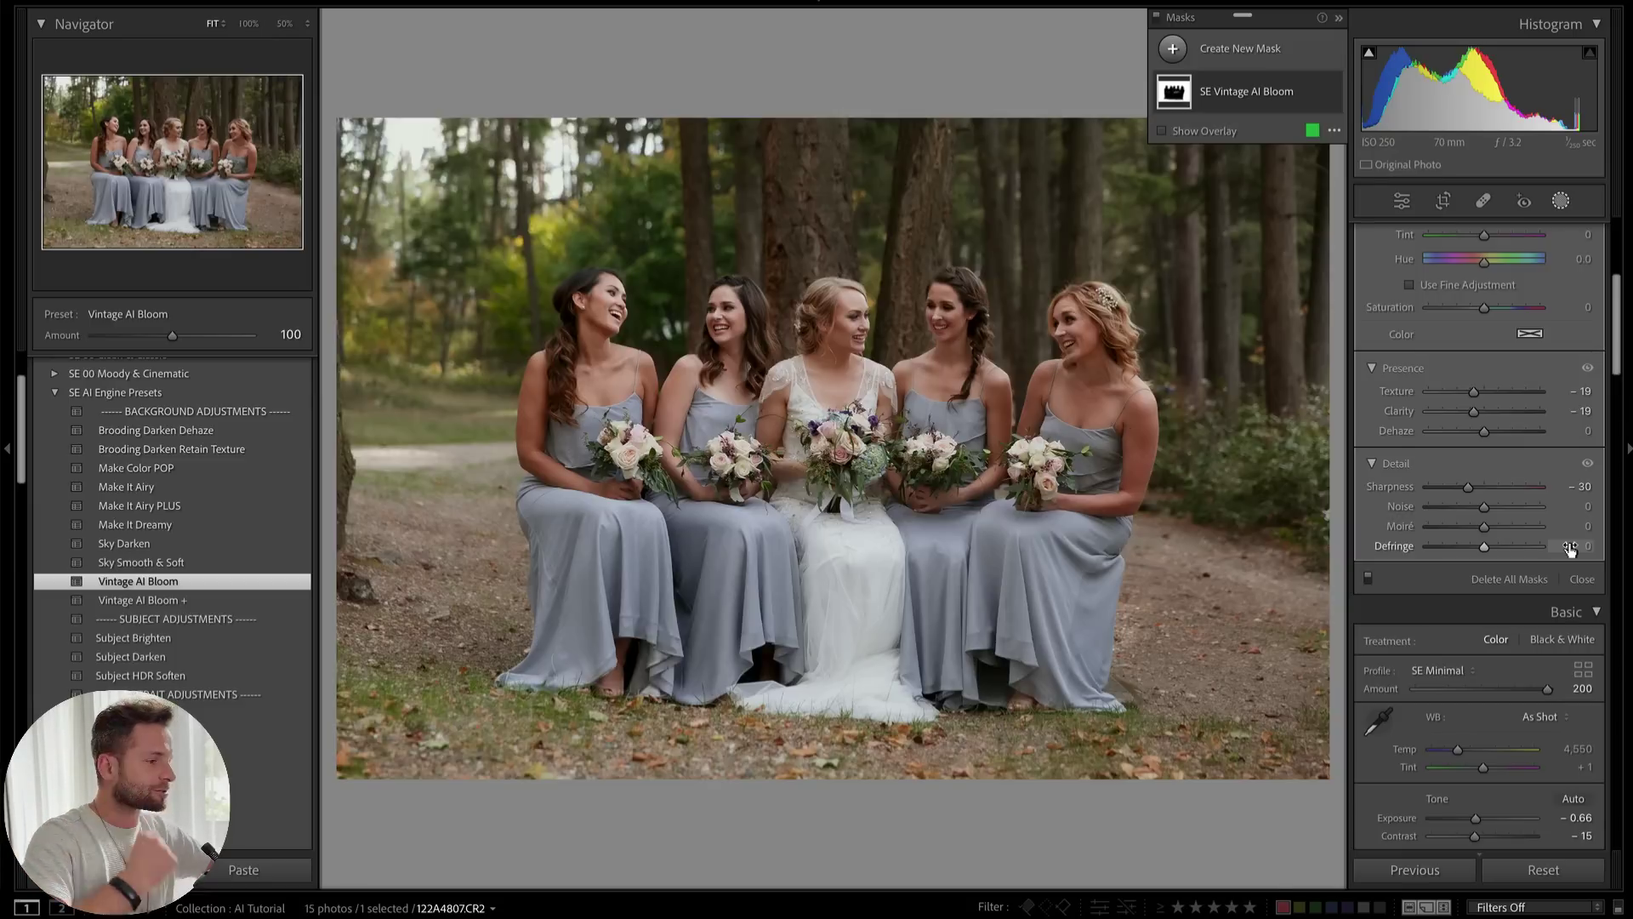
click(1582, 579)
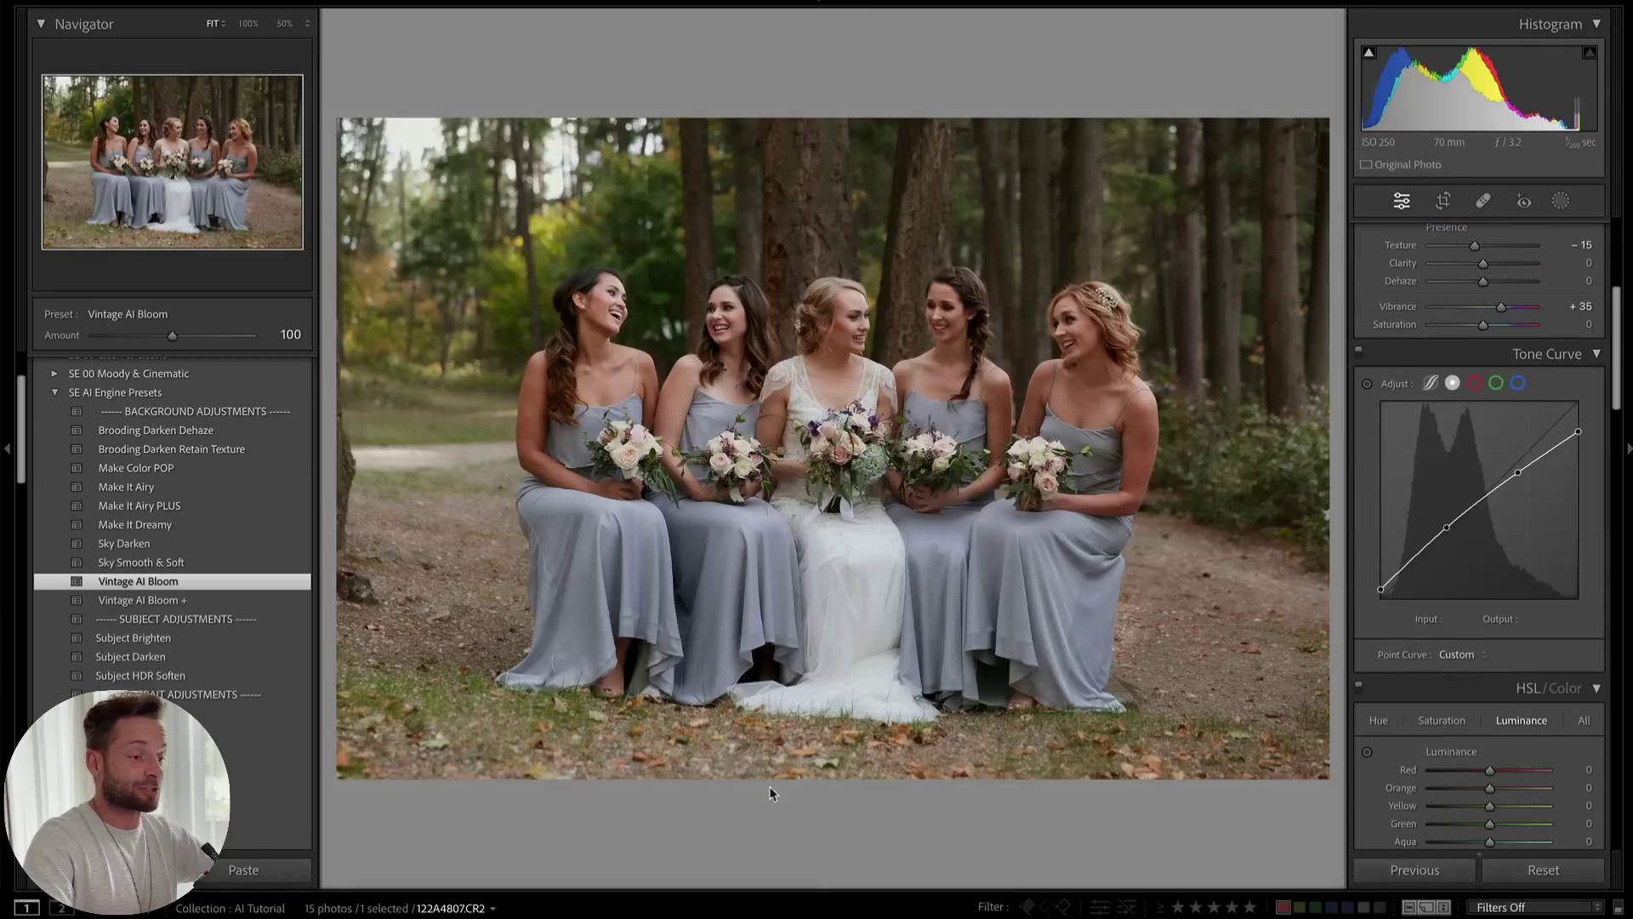
Dial the Vintage AI Bloom amount down to 74 and compare with the original
scroll(1526, 435, up, 5)
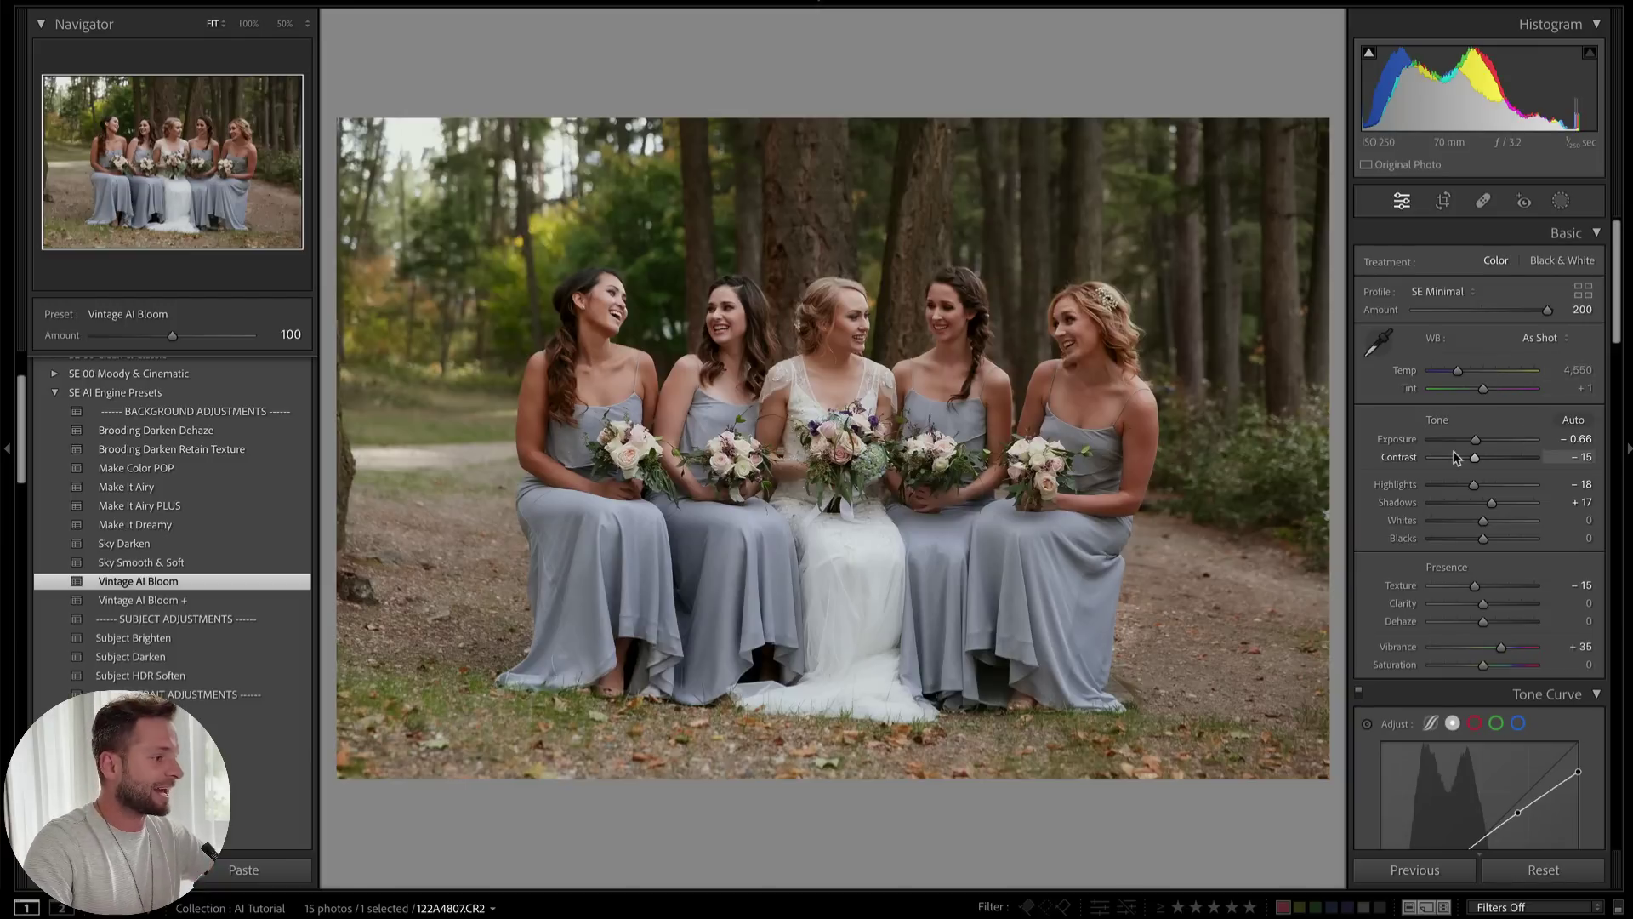
drag(171, 335, 265, 344)
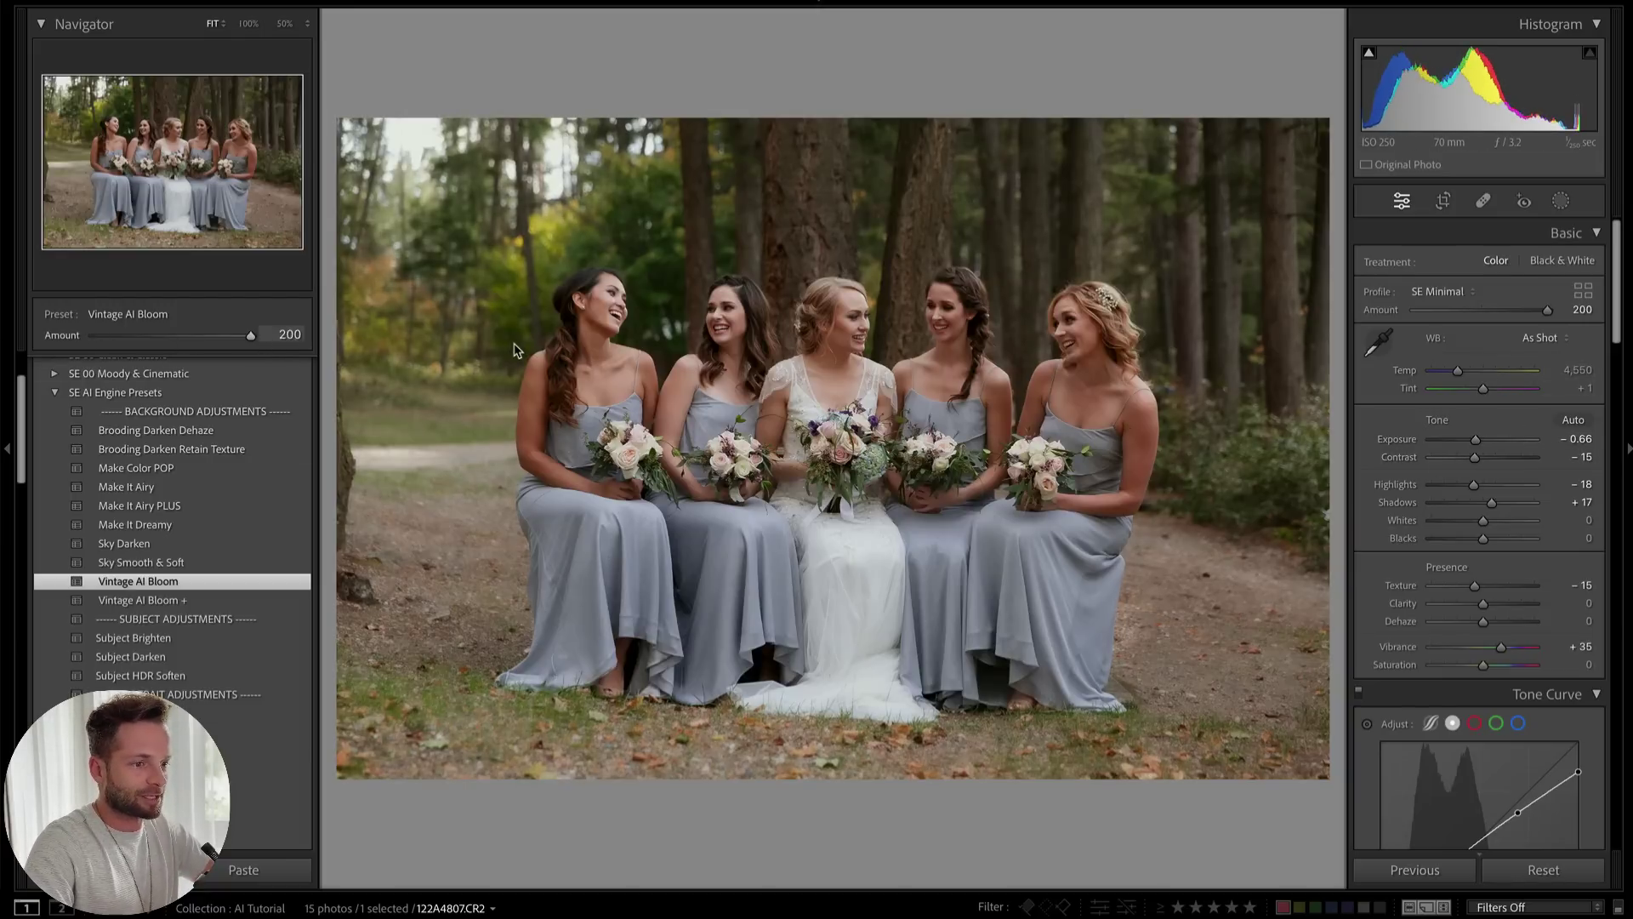
drag(62, 335, 522, 335)
drag(250, 335, 99, 339)
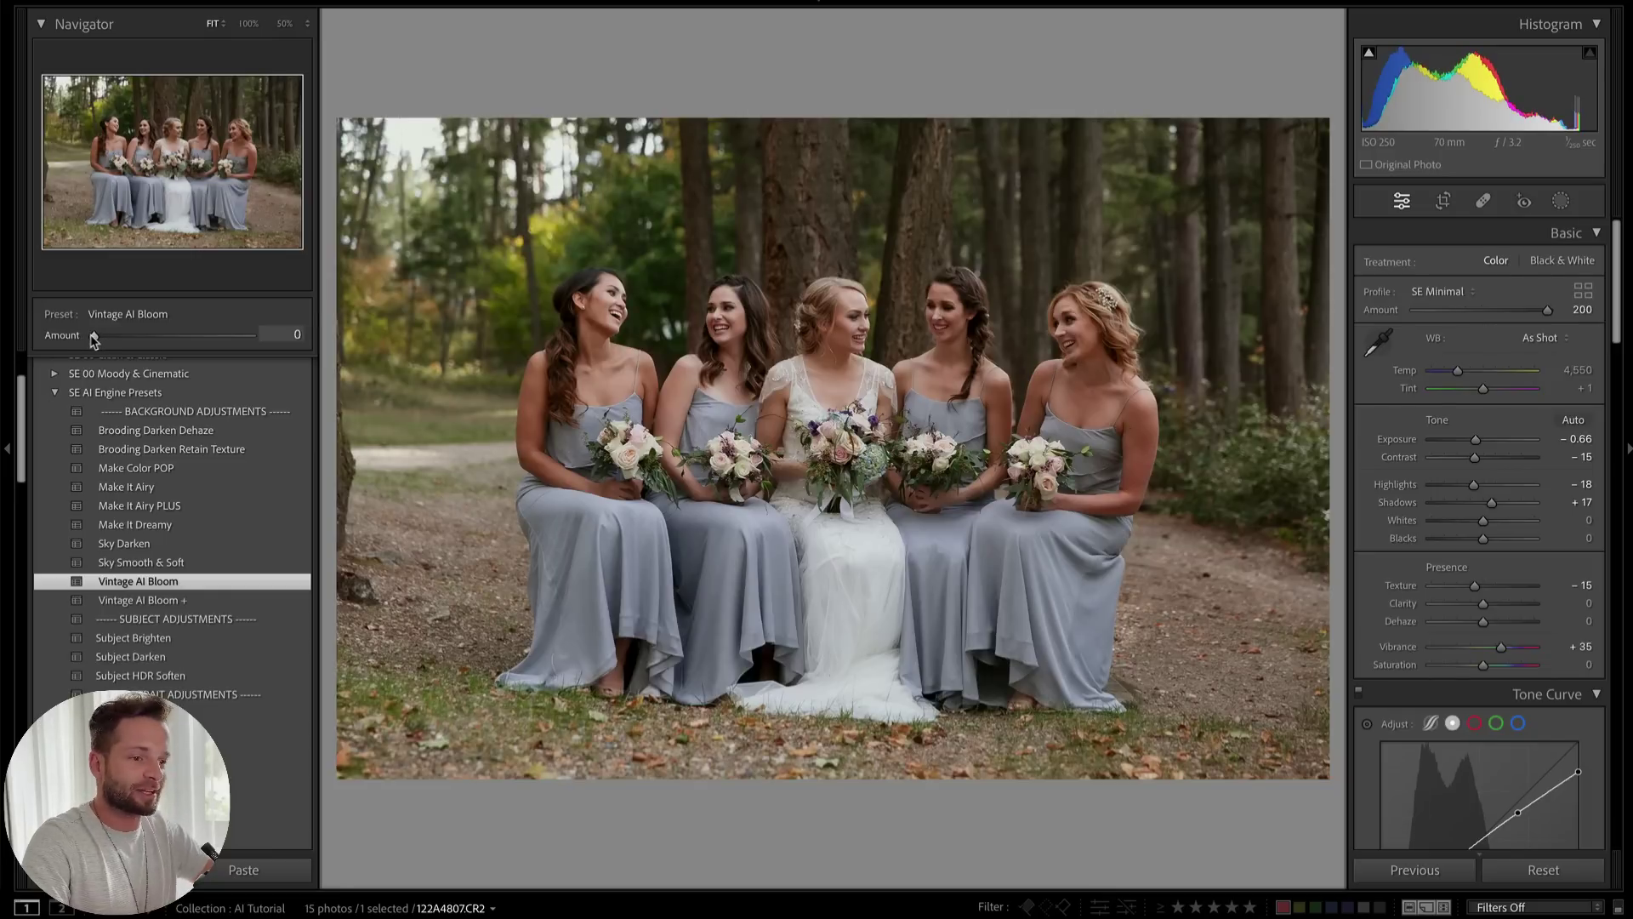
drag(166, 339, 151, 337)
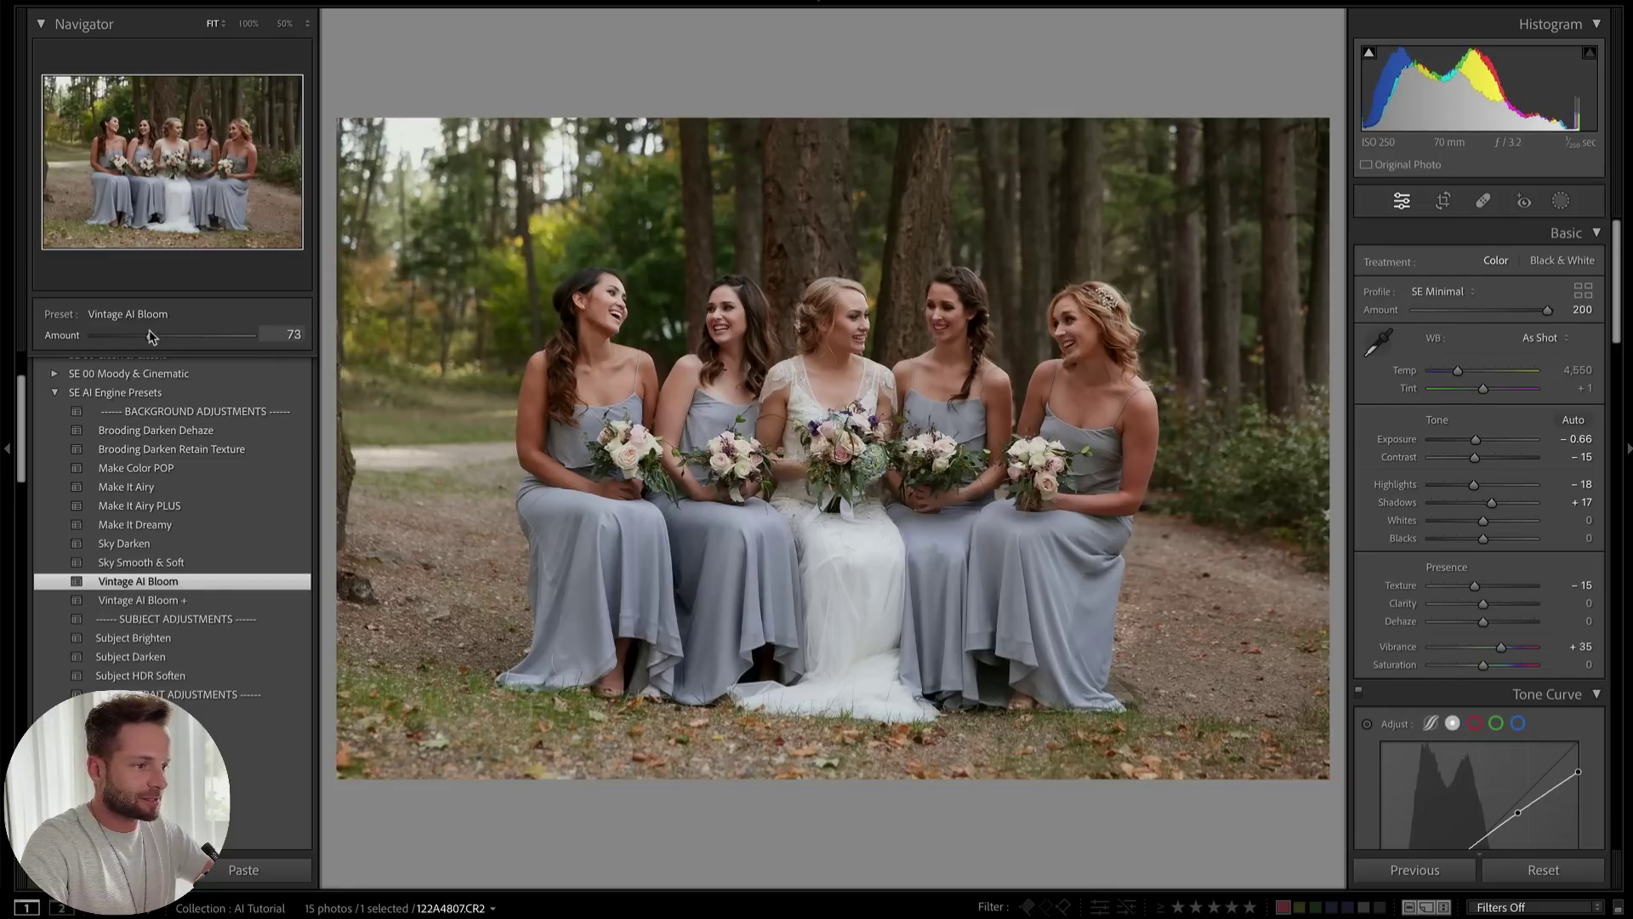
key(backslash)
key(backslash)
key(backslash)
key(backslash)
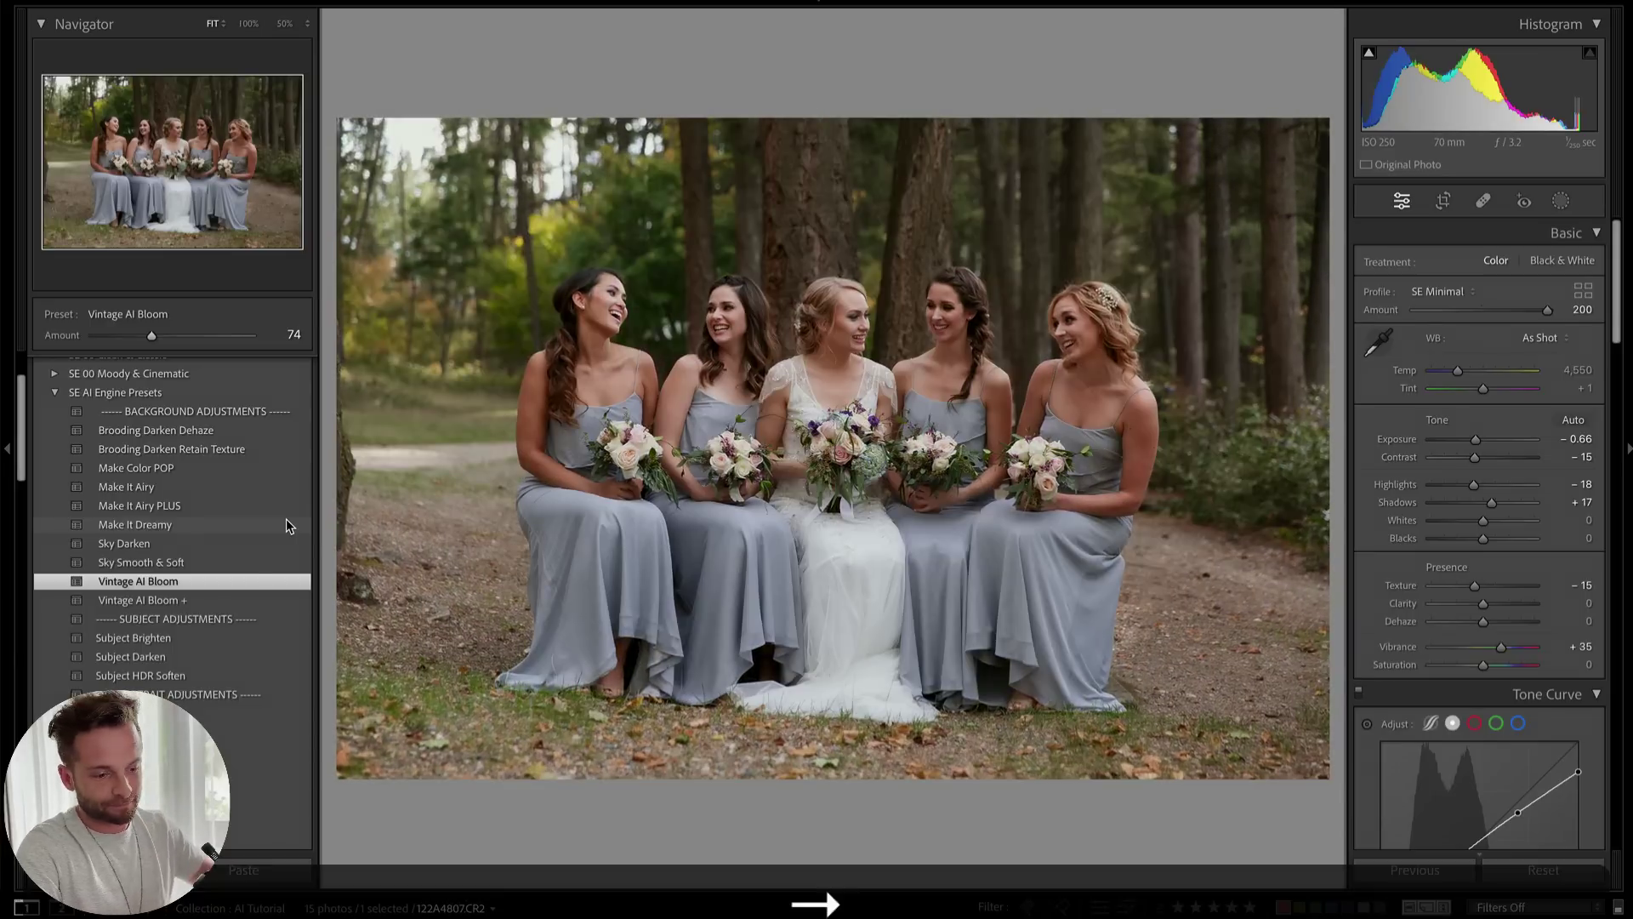
key(Right)
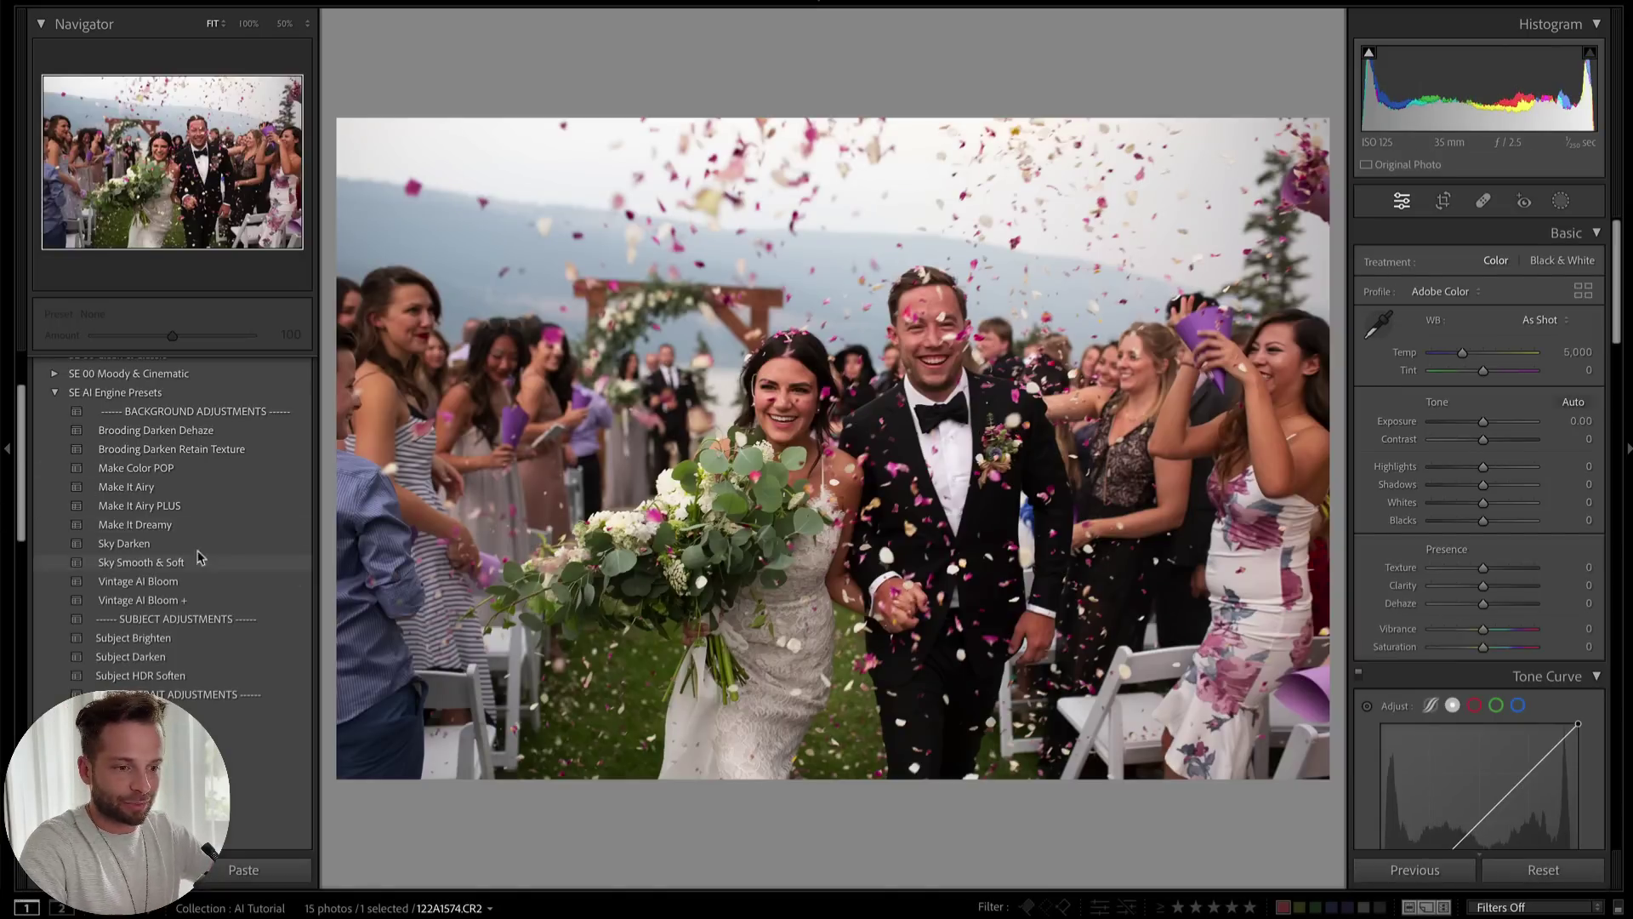
Try the Sky Darken, Vintage AI Bloom and Make Color POP presets, settling exposure at +0.33
click(153, 548)
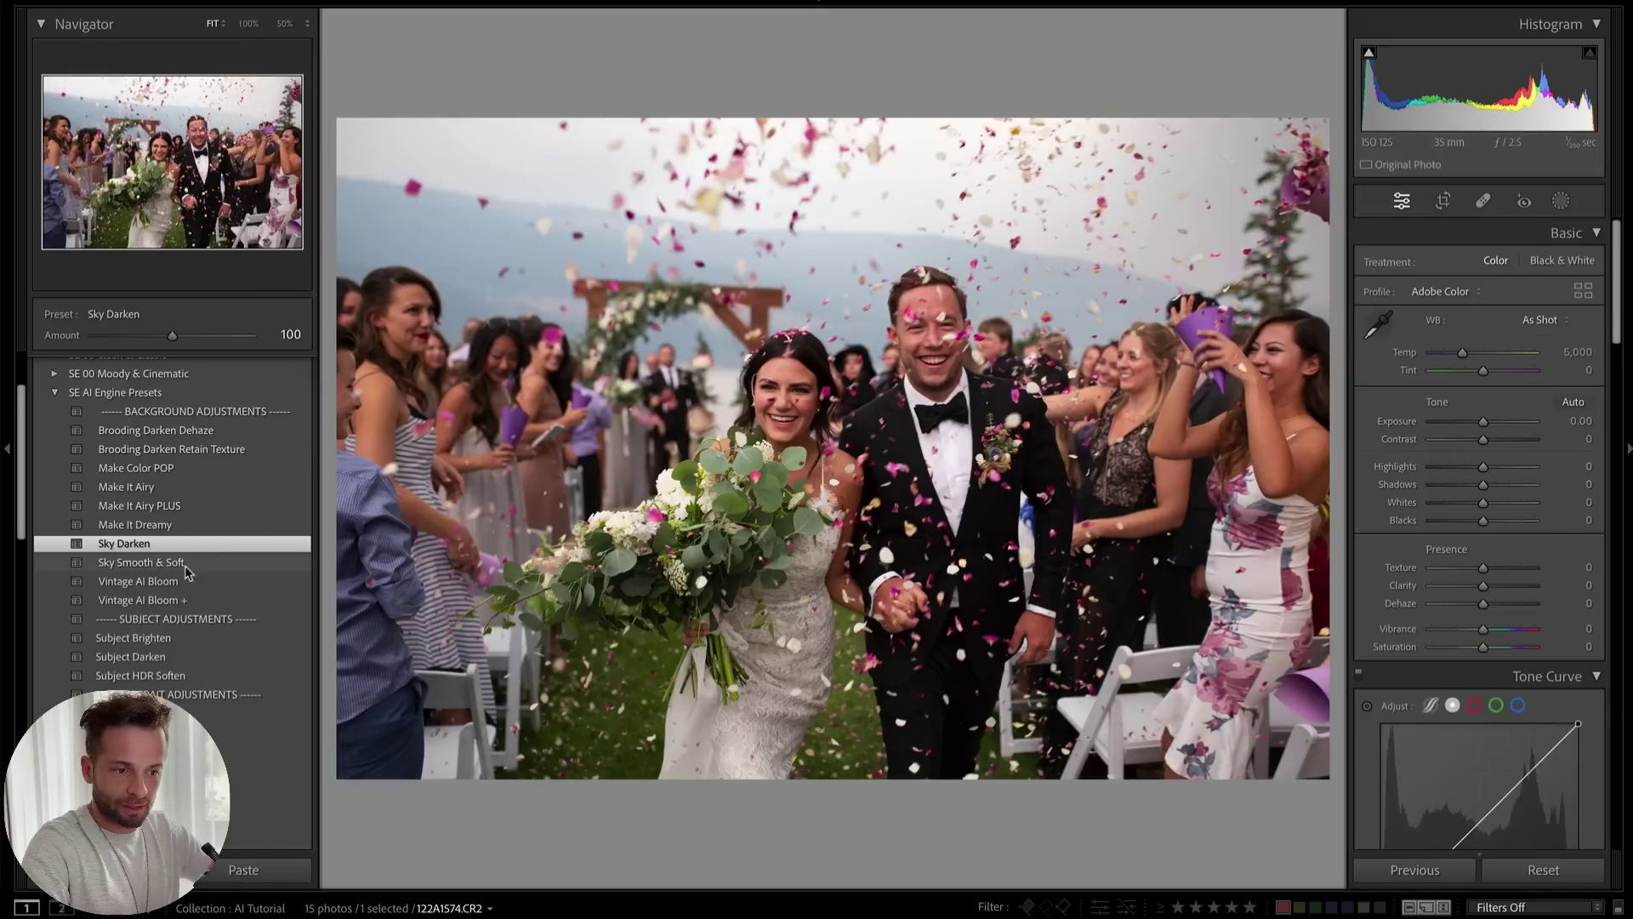
click(146, 583)
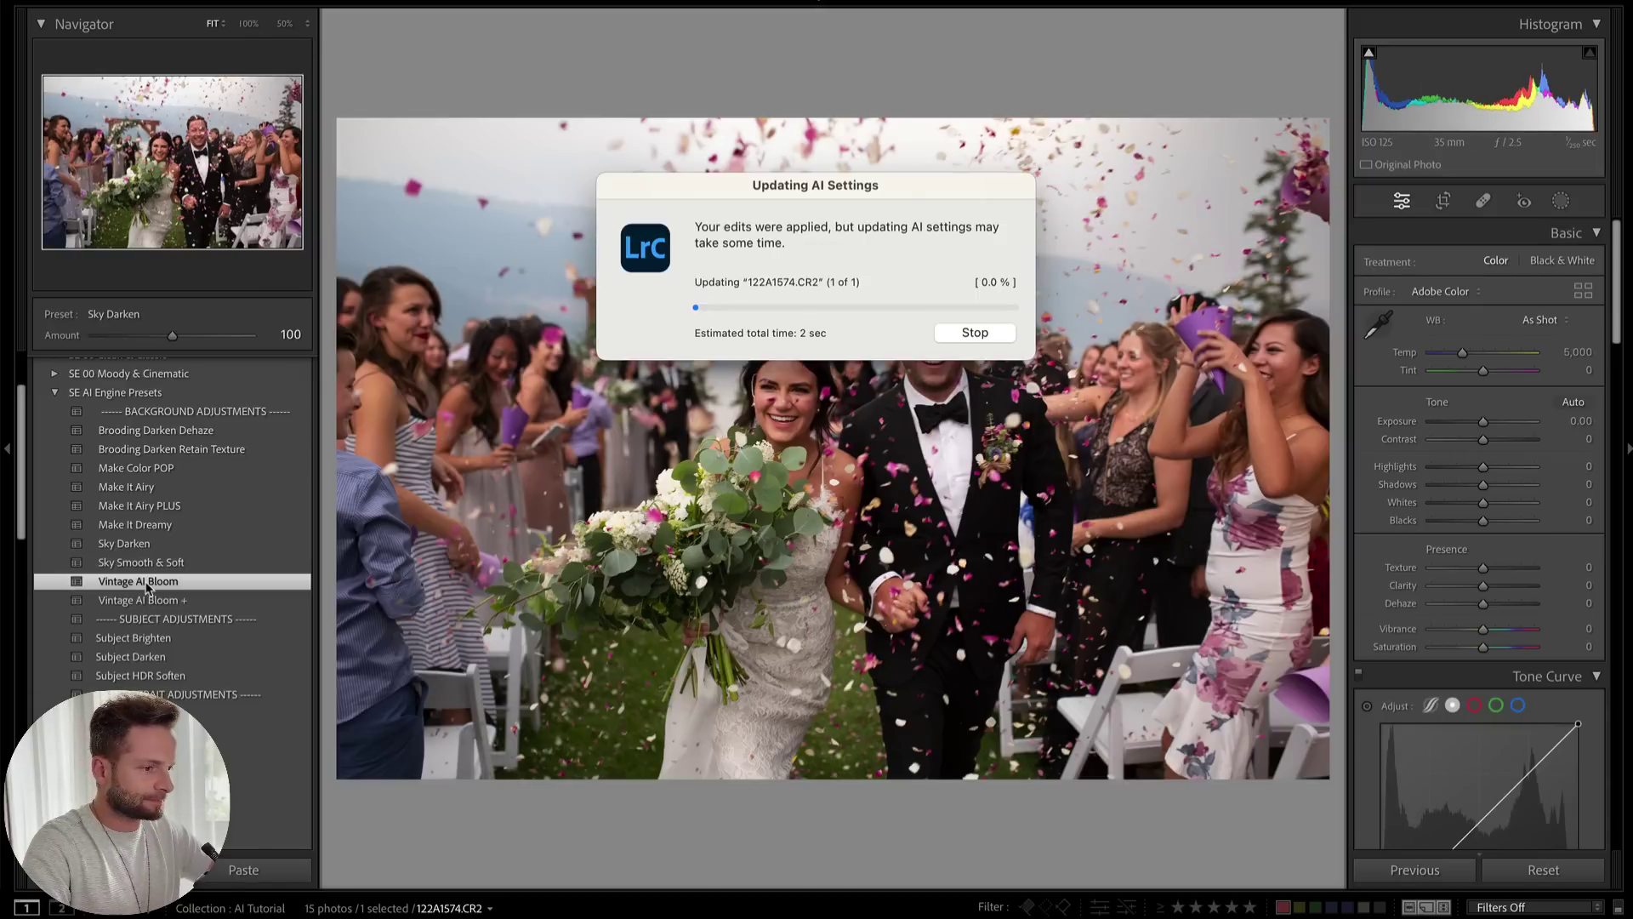
scroll(194, 514, down, 2)
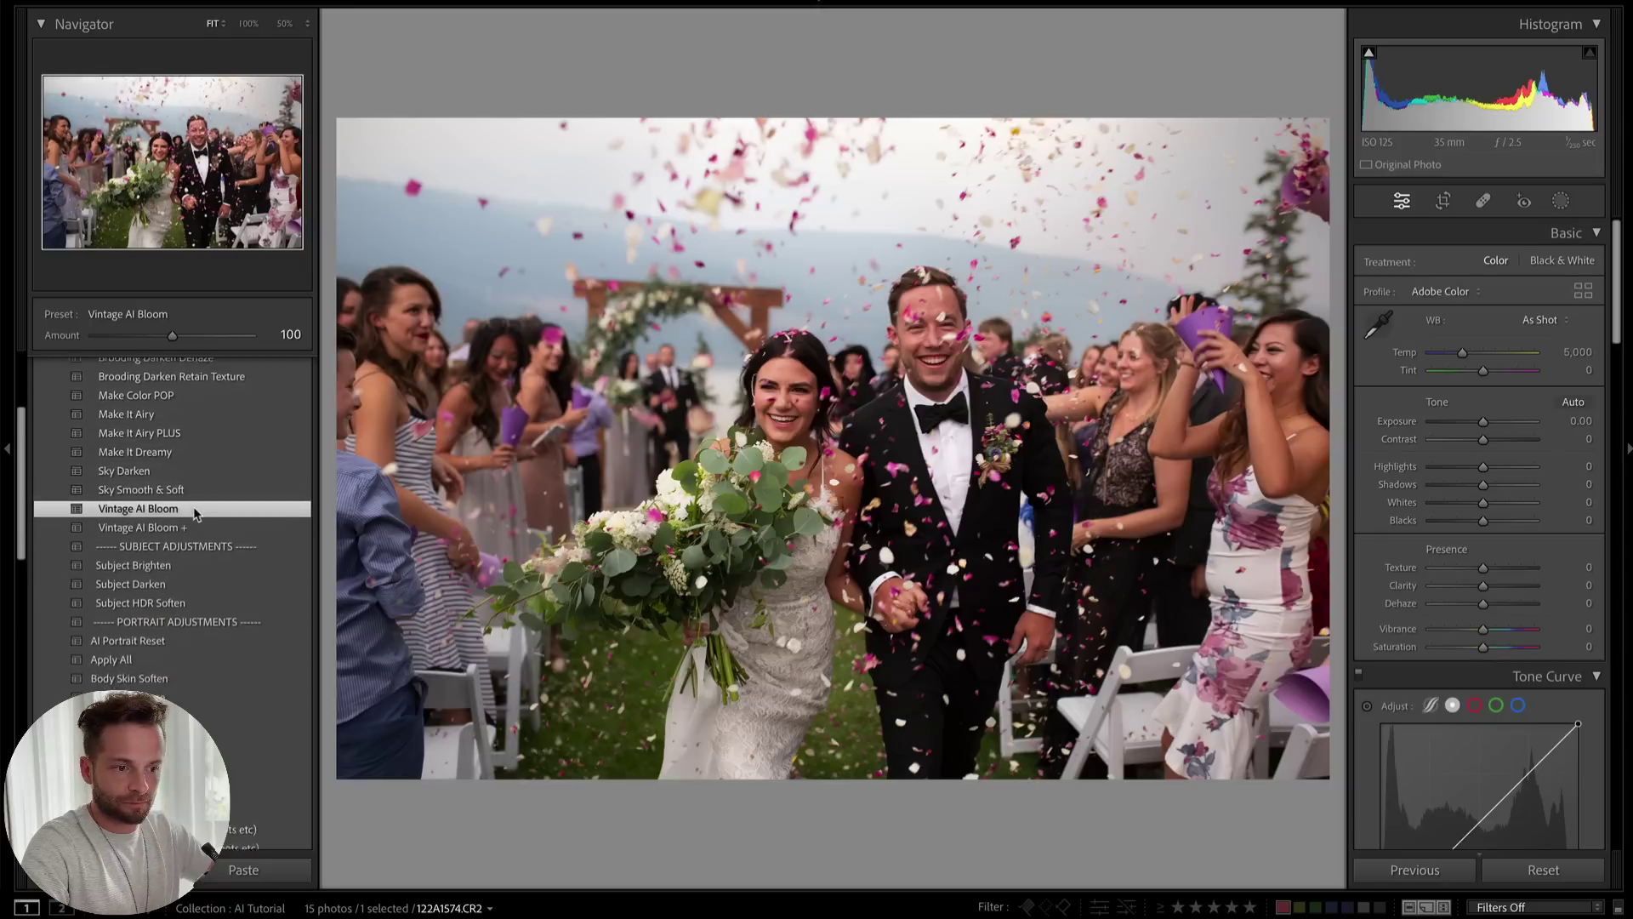
scroll(194, 513, down, 1)
click(141, 373)
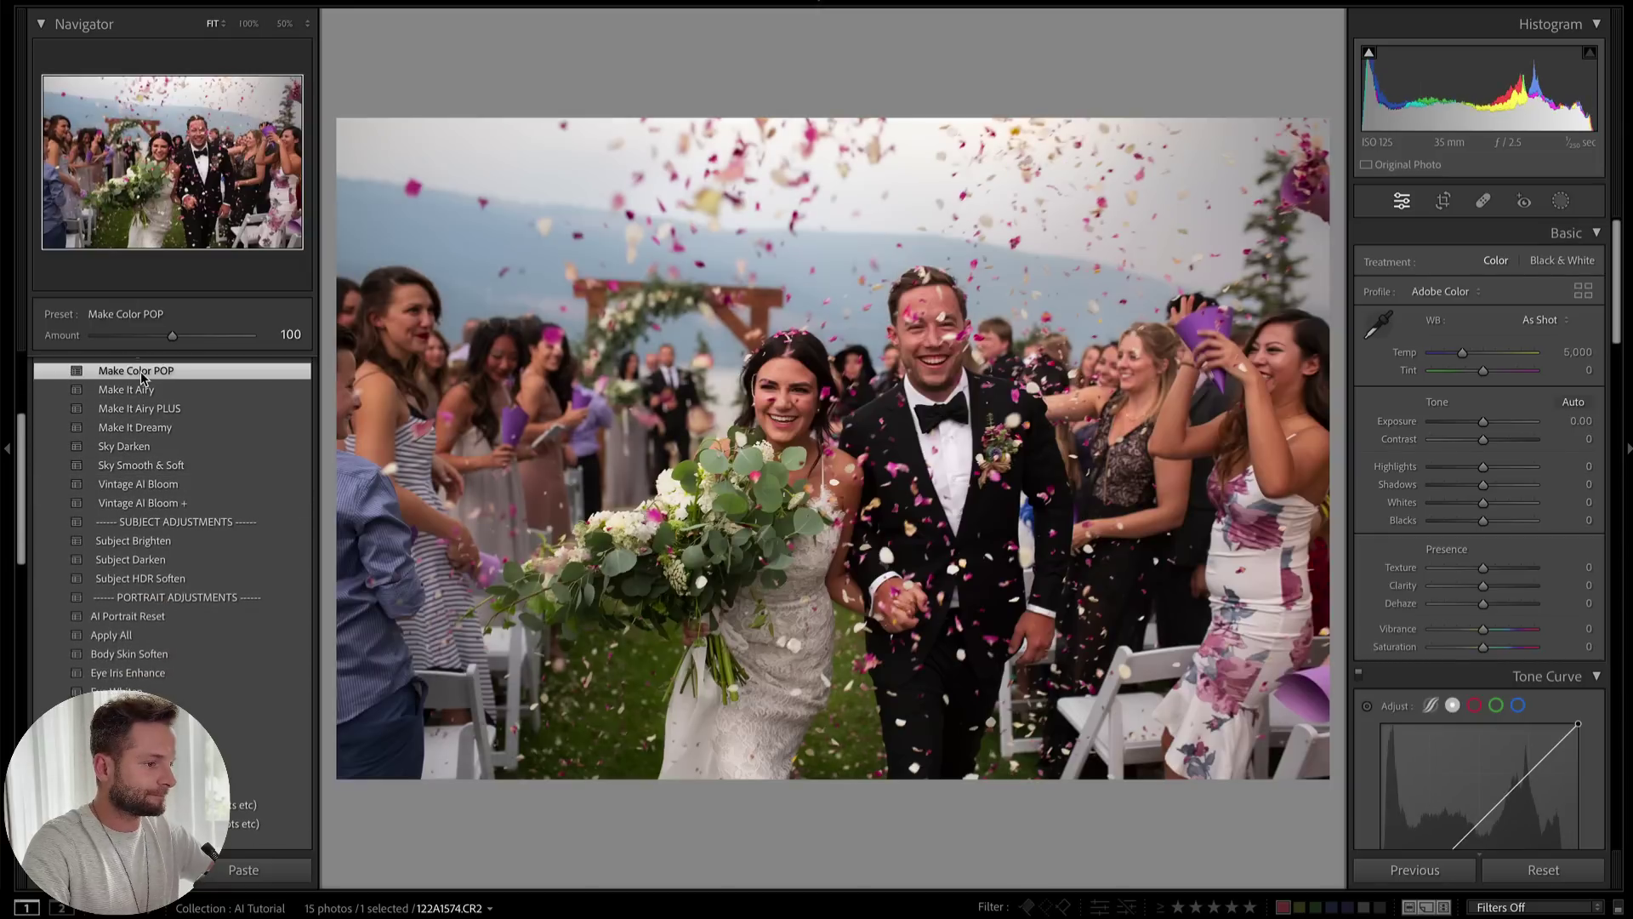
key(shift+equal)
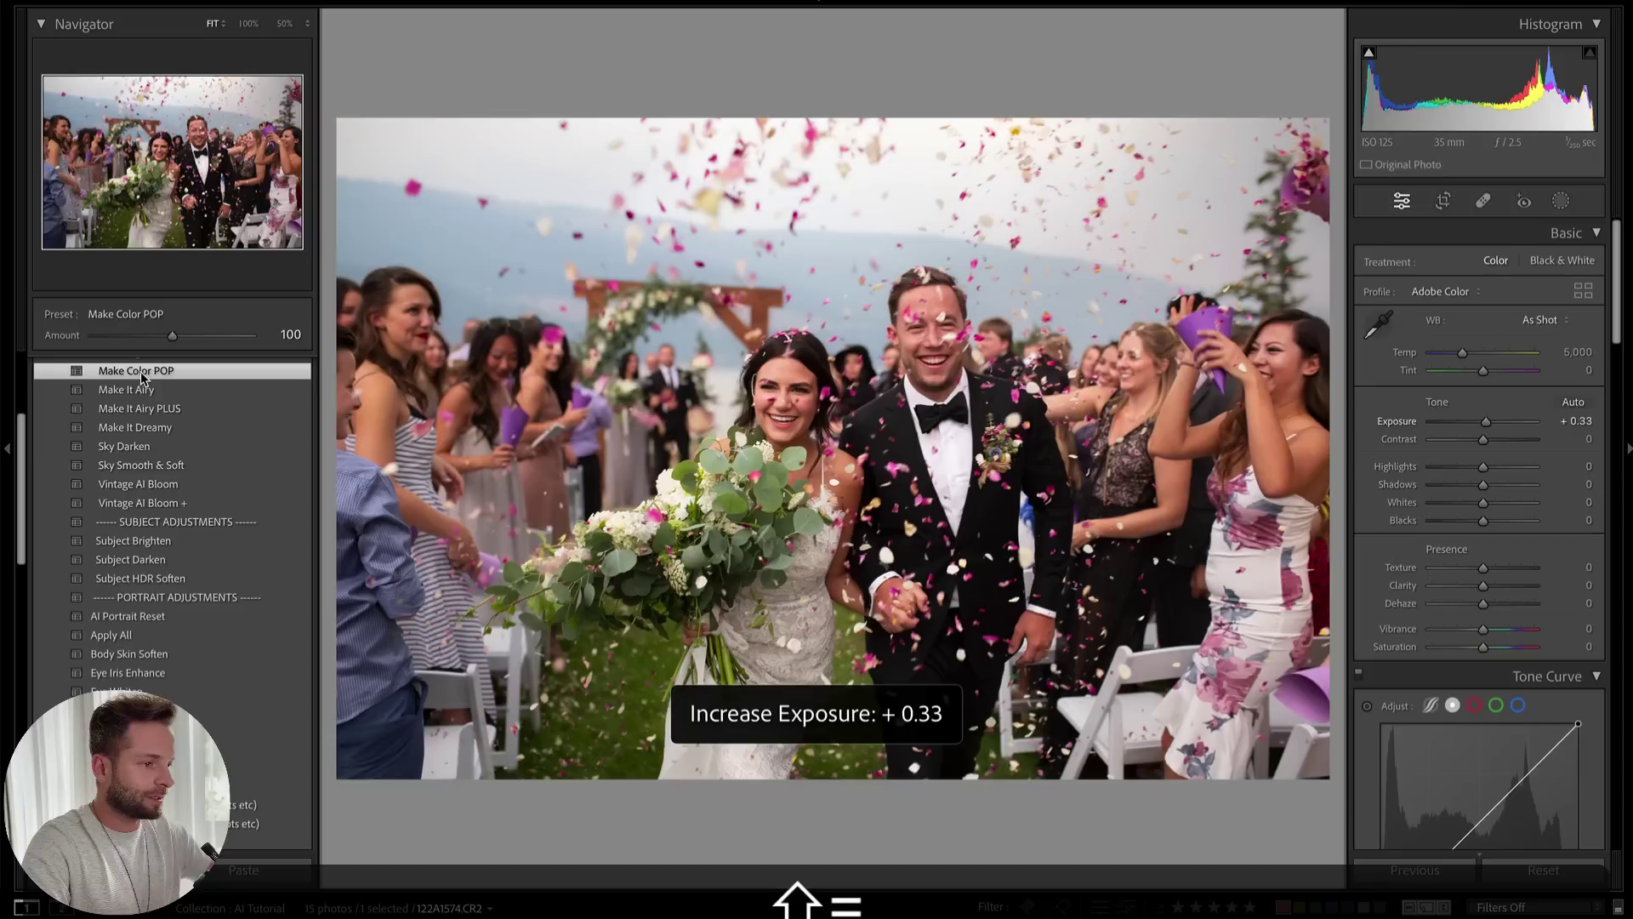
key(equal)
key(minus)
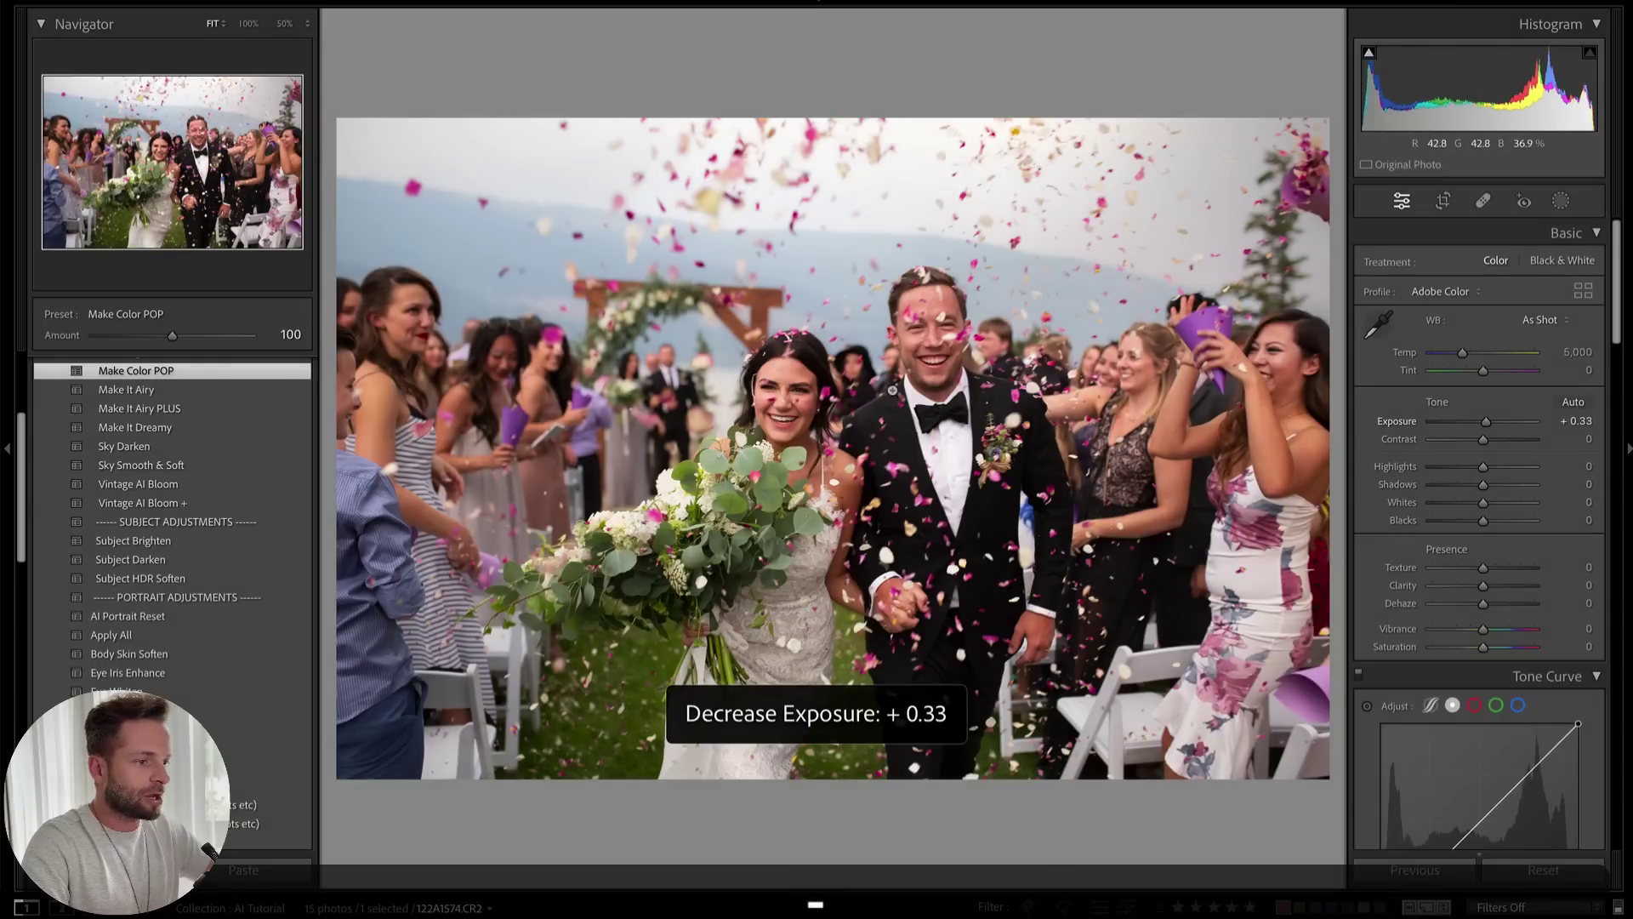
Apply Subject HDR Soften with exposure −0.10, then advance to the balloon sunset portrait
click(139, 577)
key(shift+minus)
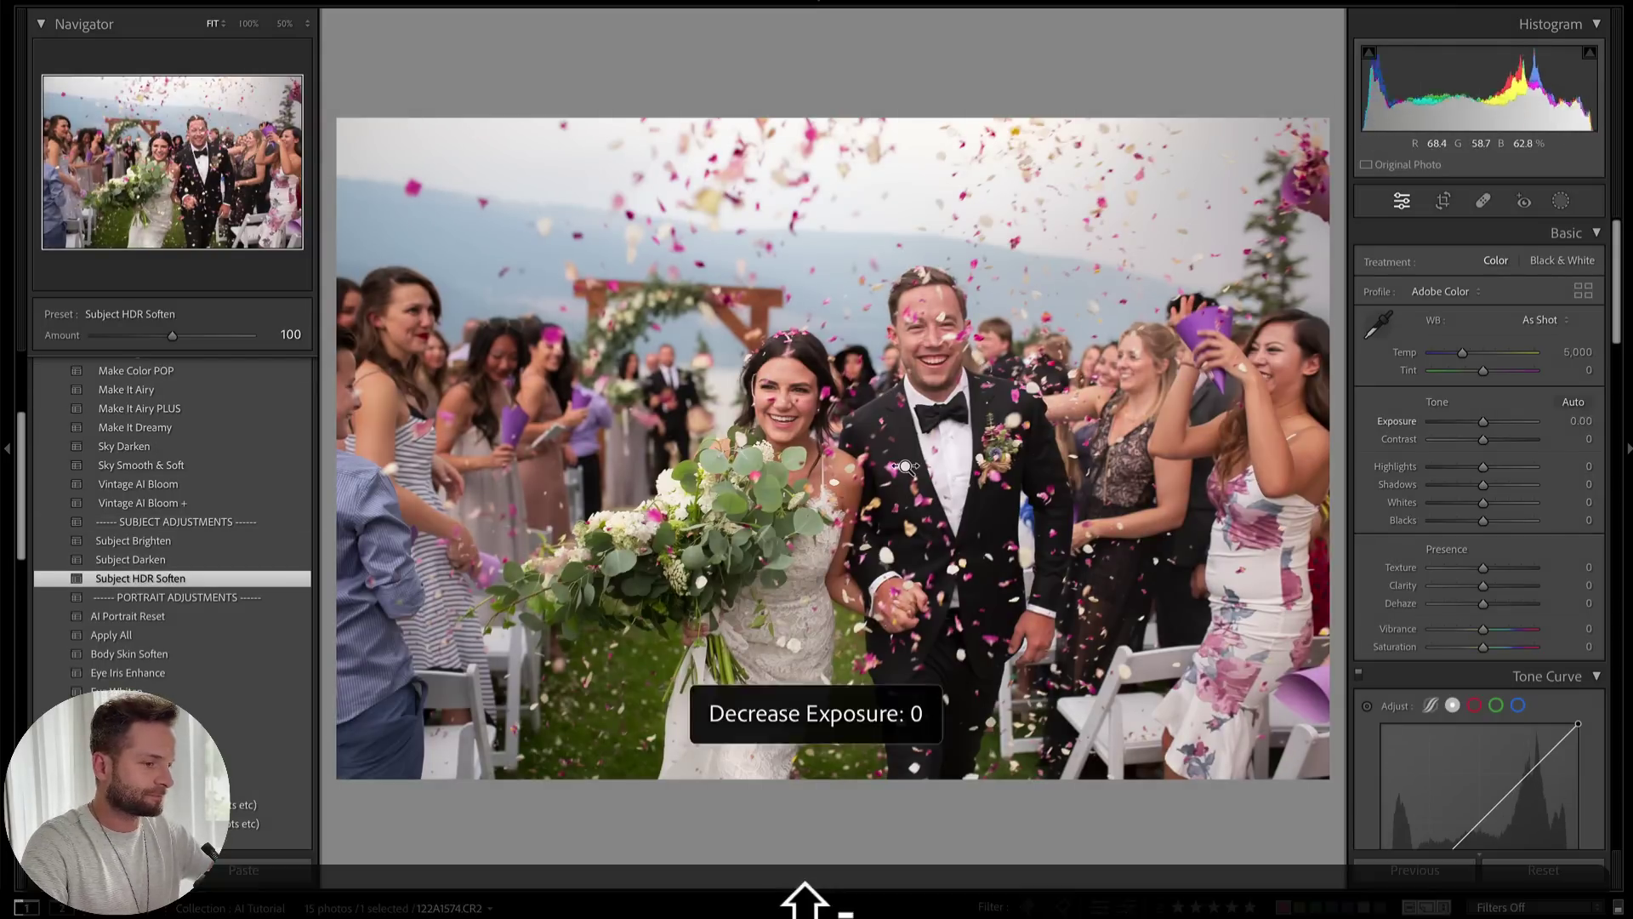
key(minus)
key(minus)
key(equal)
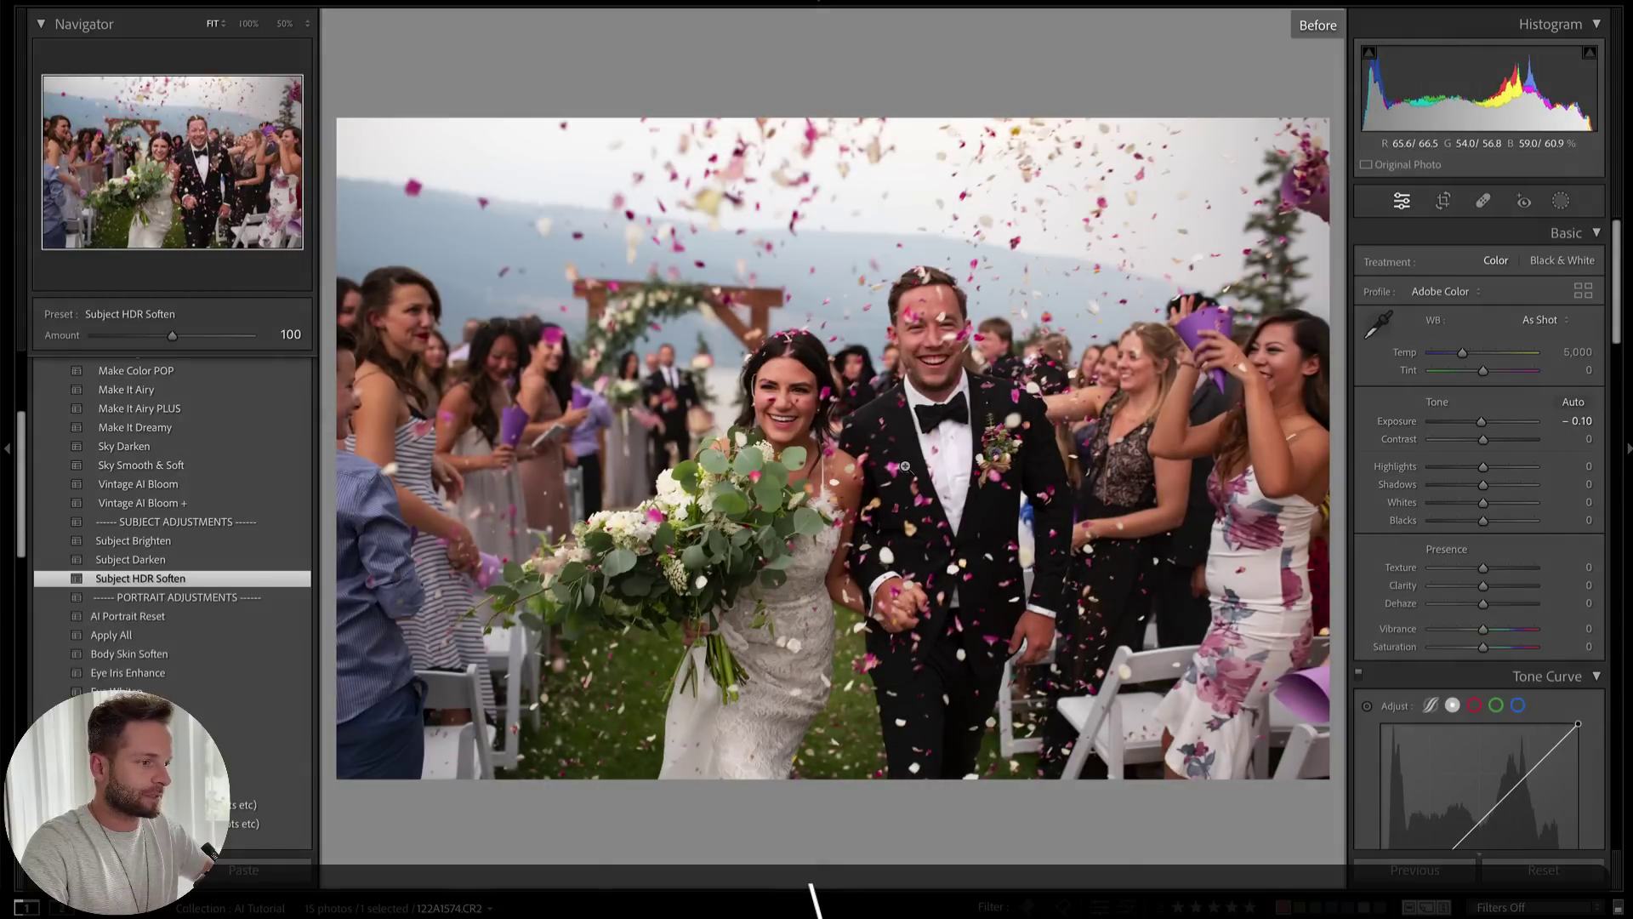
key(Right)
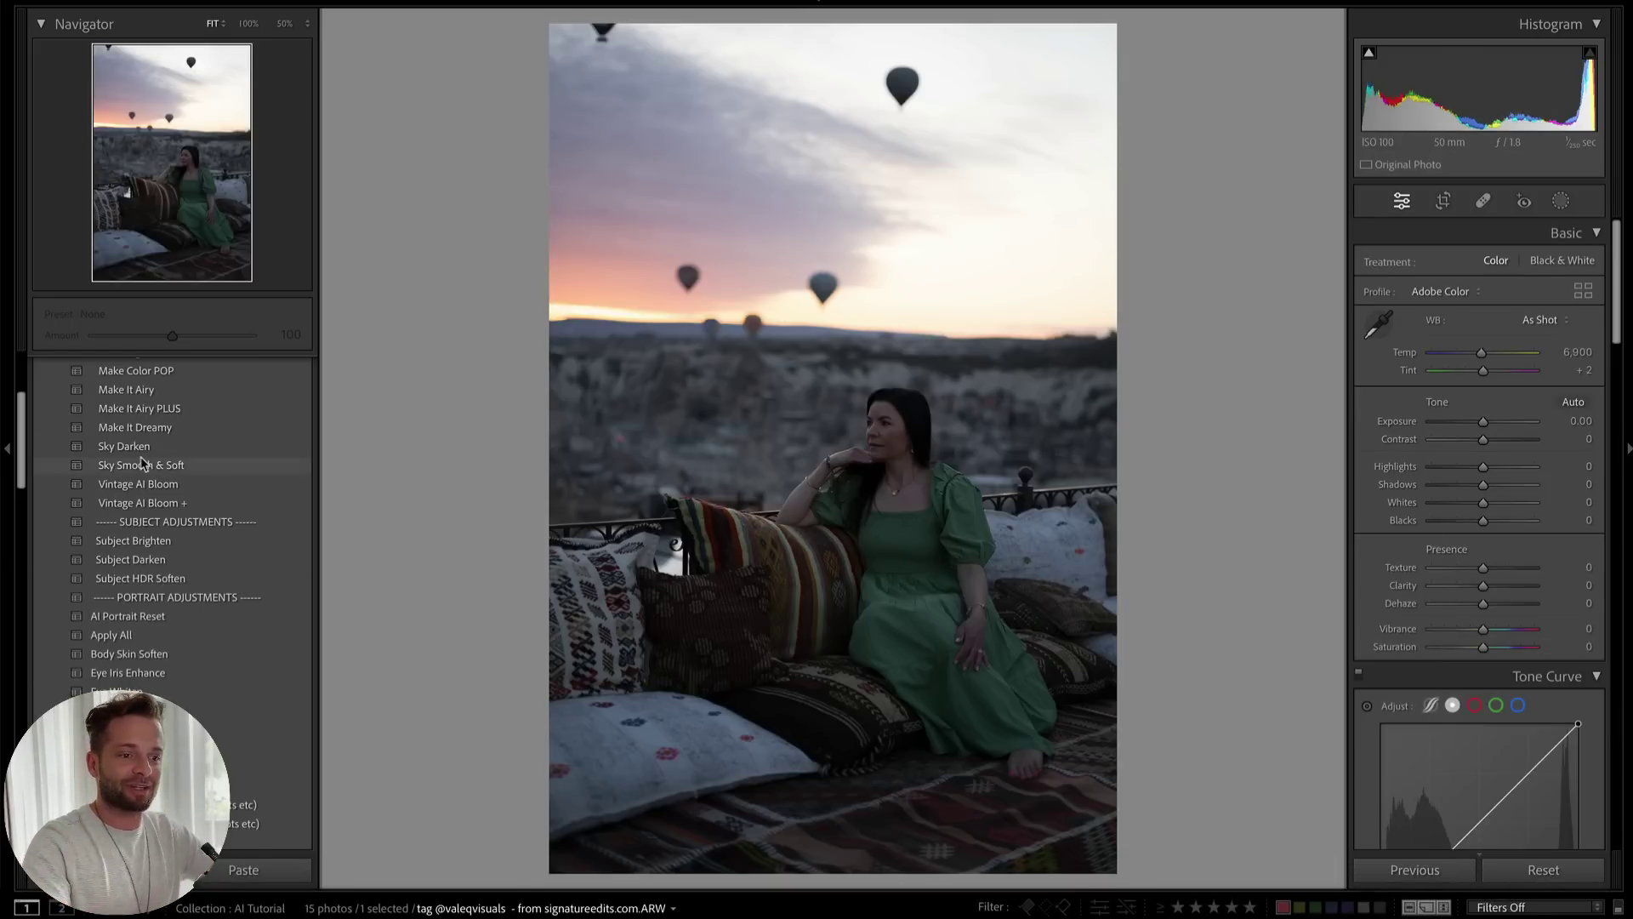
Trial Sky Darken on the balloon portrait, reset all edits, and bring up Masking's new-mask list
scroll(217, 511, up, 5)
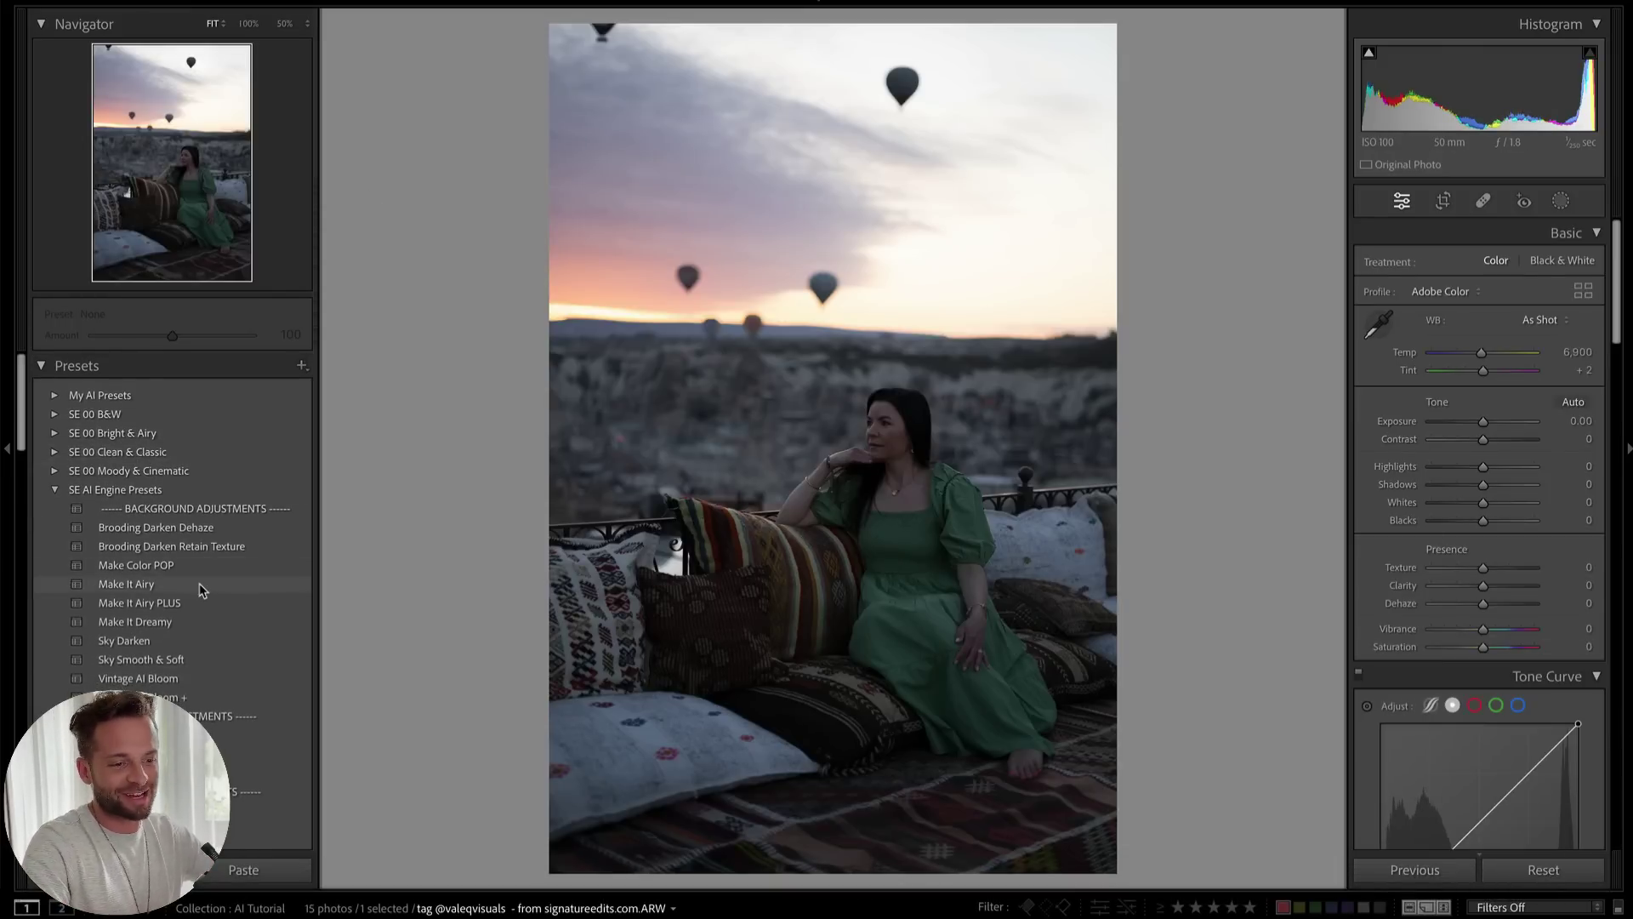
scroll(203, 590, down, 1)
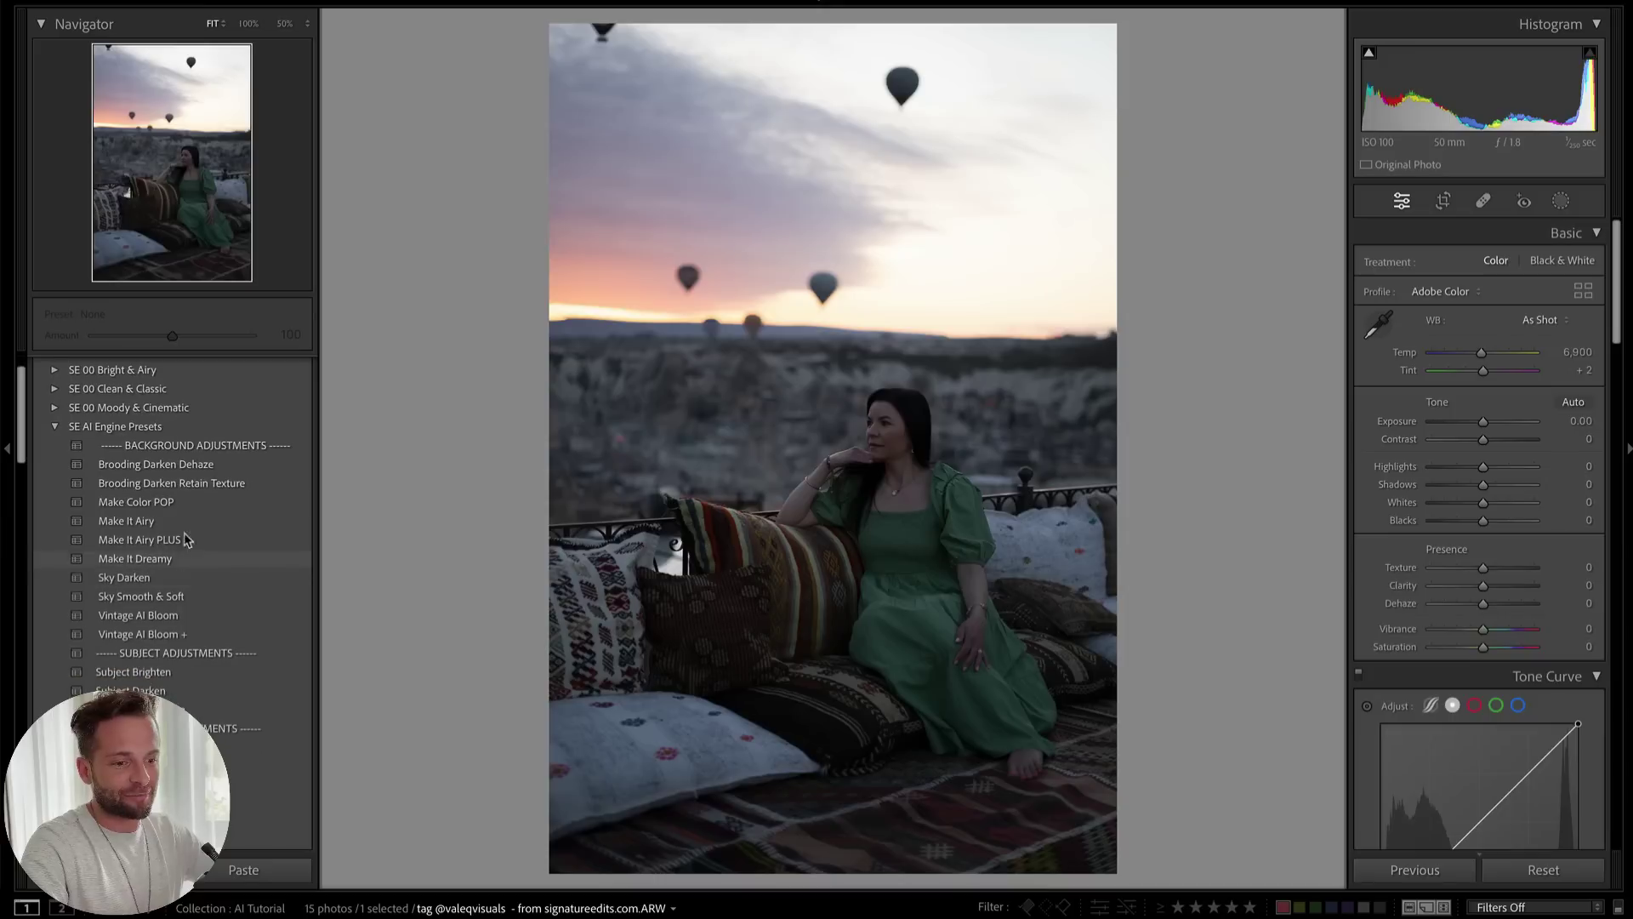
click(162, 585)
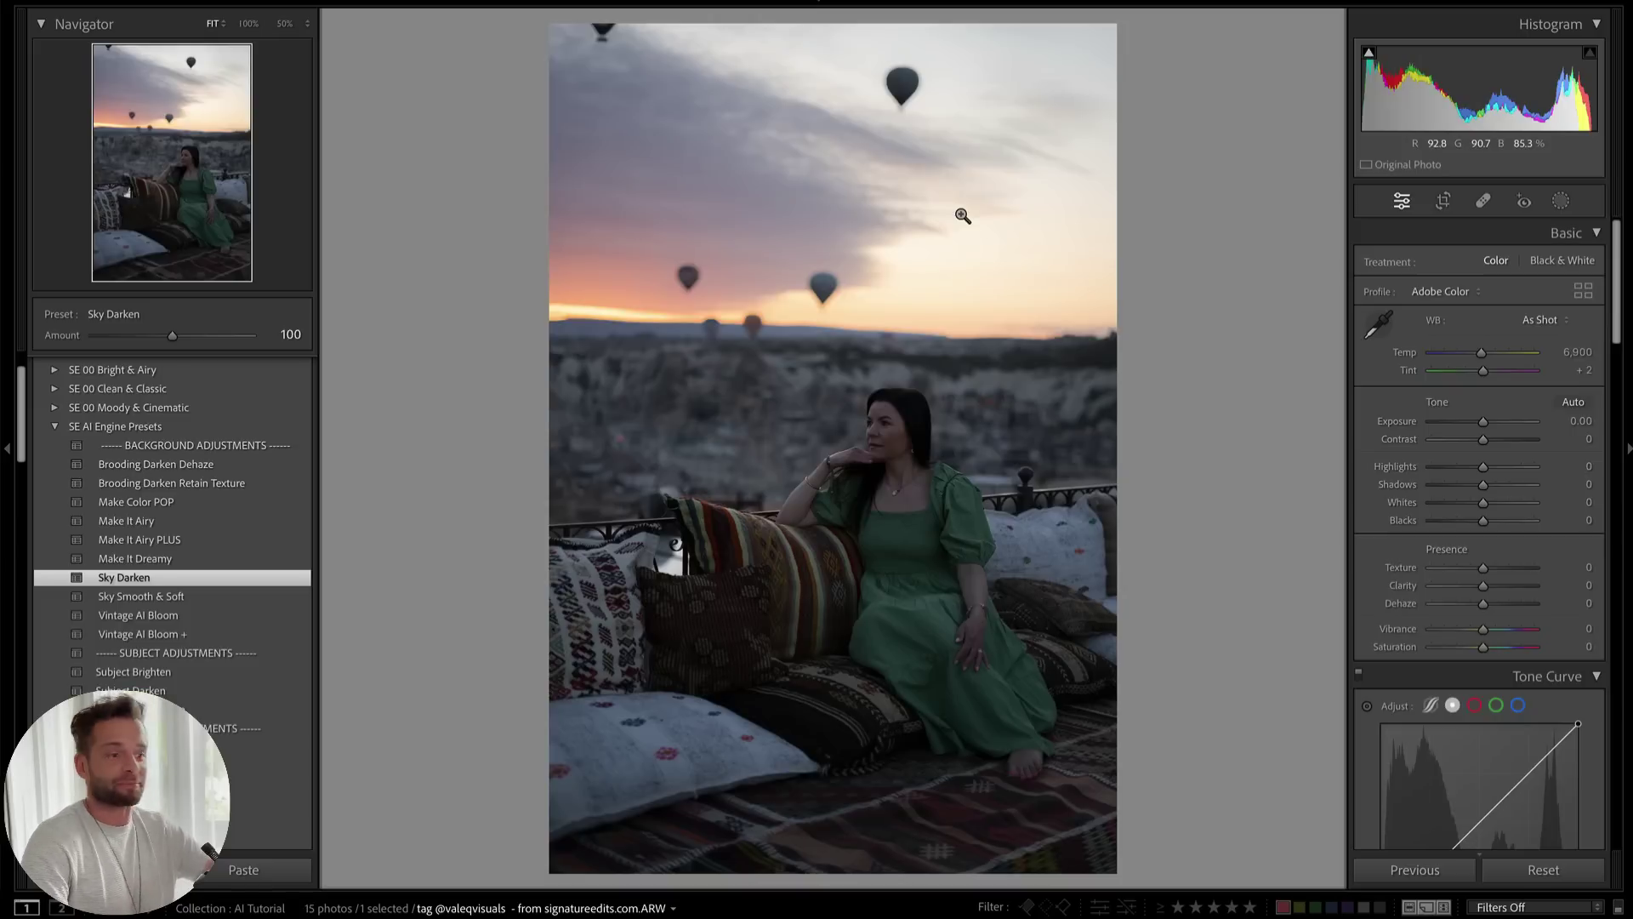
click(1537, 872)
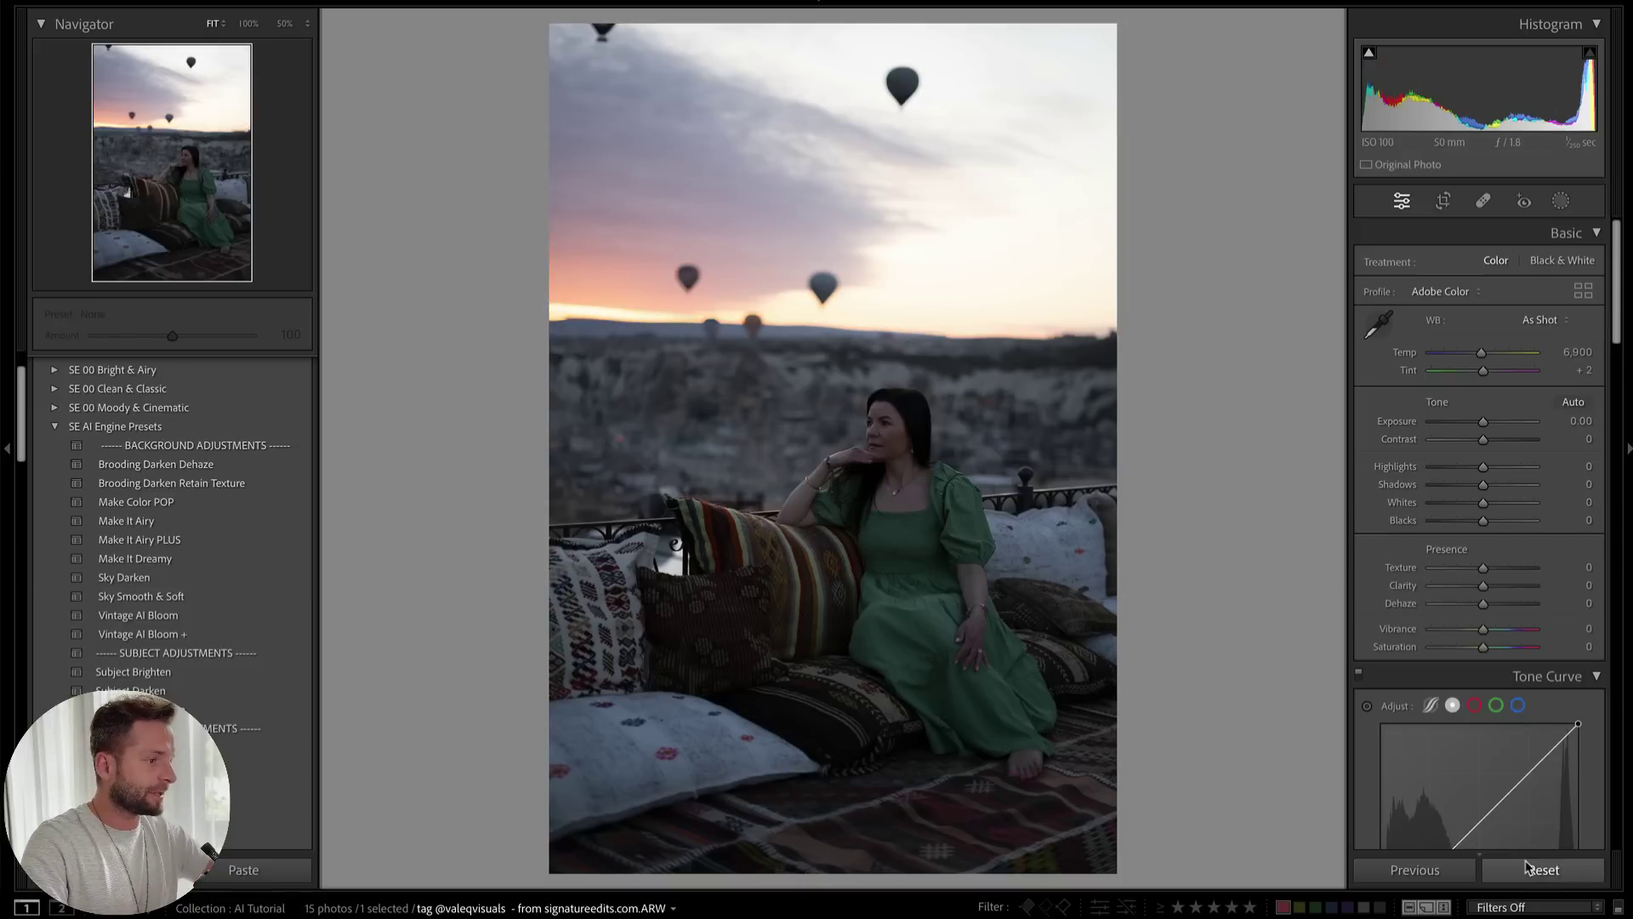
key(k)
click(1178, 40)
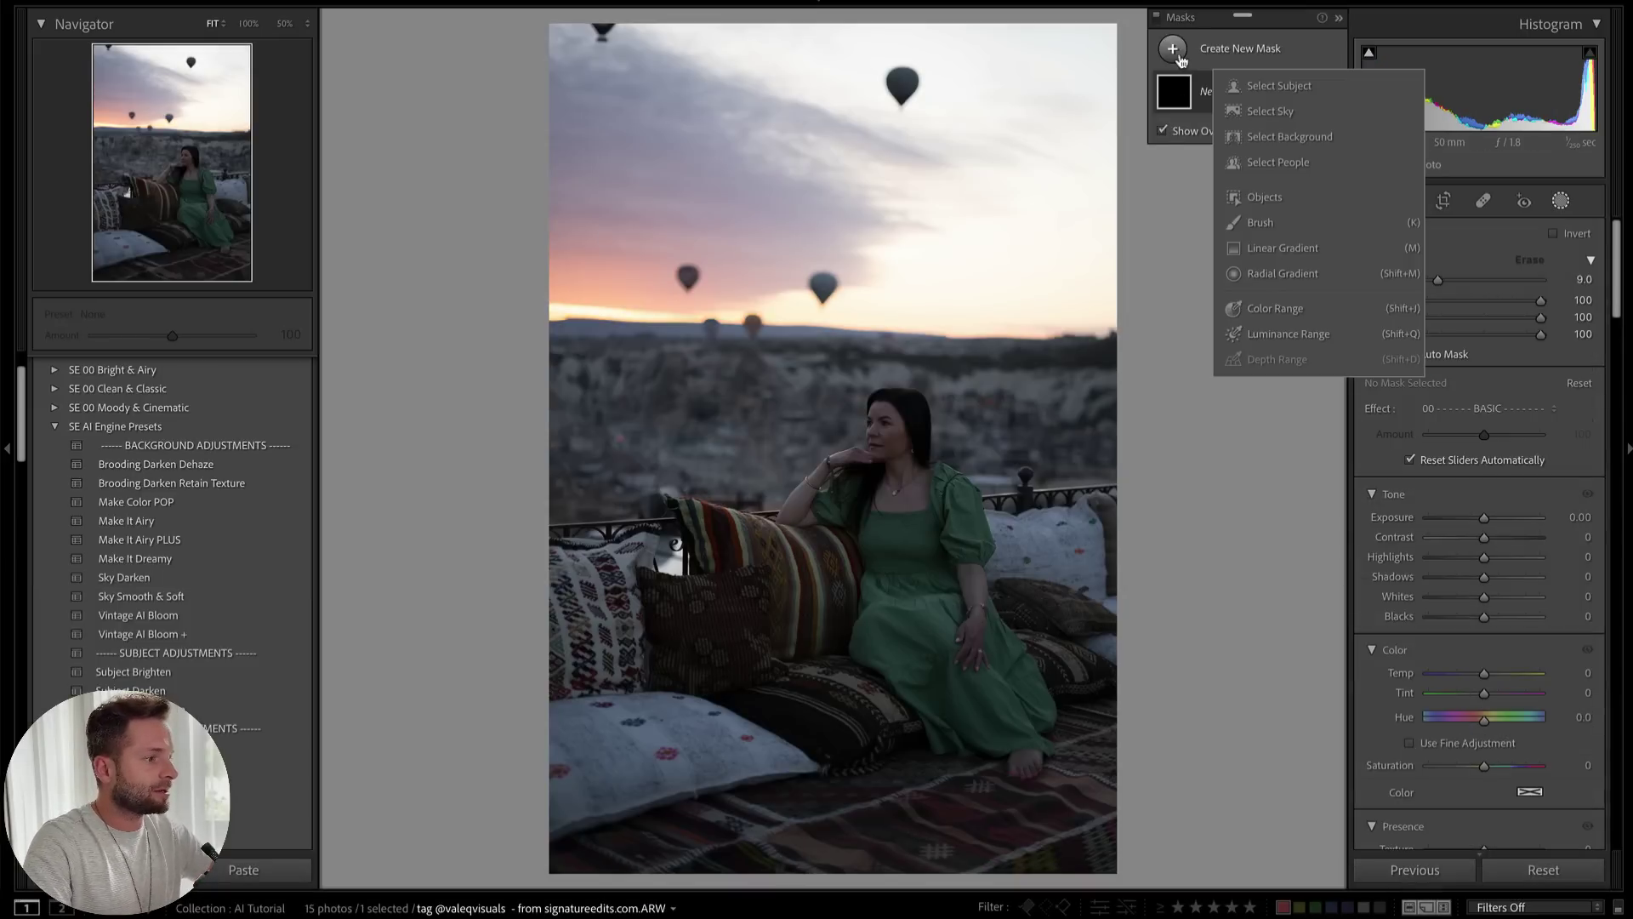
Create a sky mask and adjust its sliders, including Sharpness −9, comparing it on and off
click(1269, 108)
drag(1484, 575, 1476, 556)
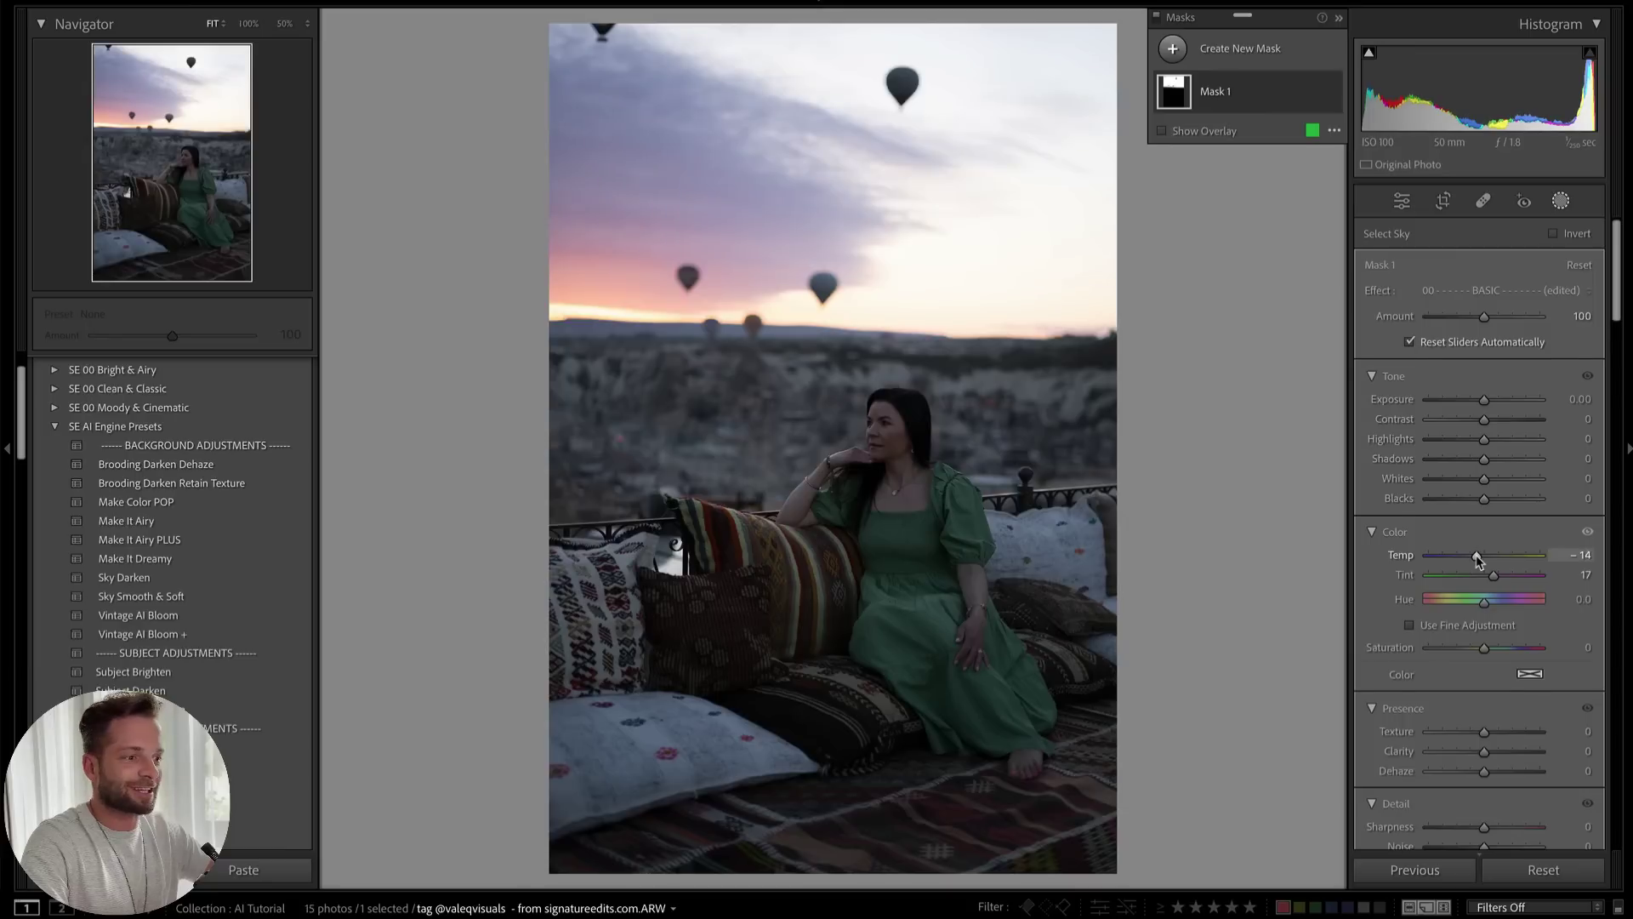
scroll(1476, 557, down, 2)
drag(1484, 378, 1489, 446)
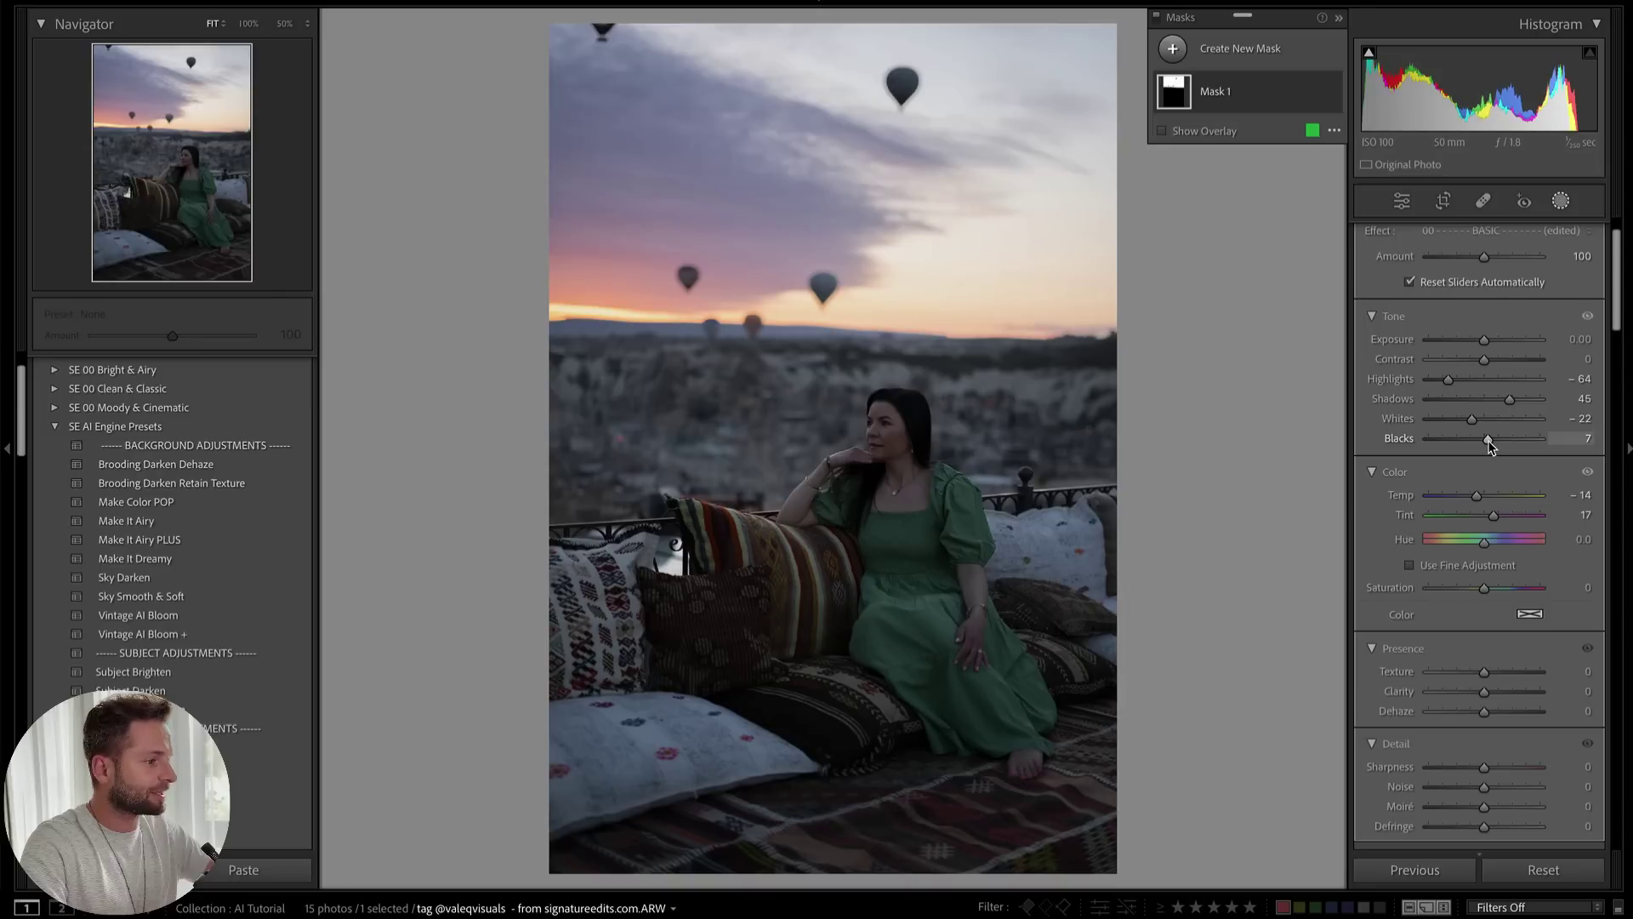
scroll(1487, 477, down, 3)
drag(1485, 541, 1482, 587)
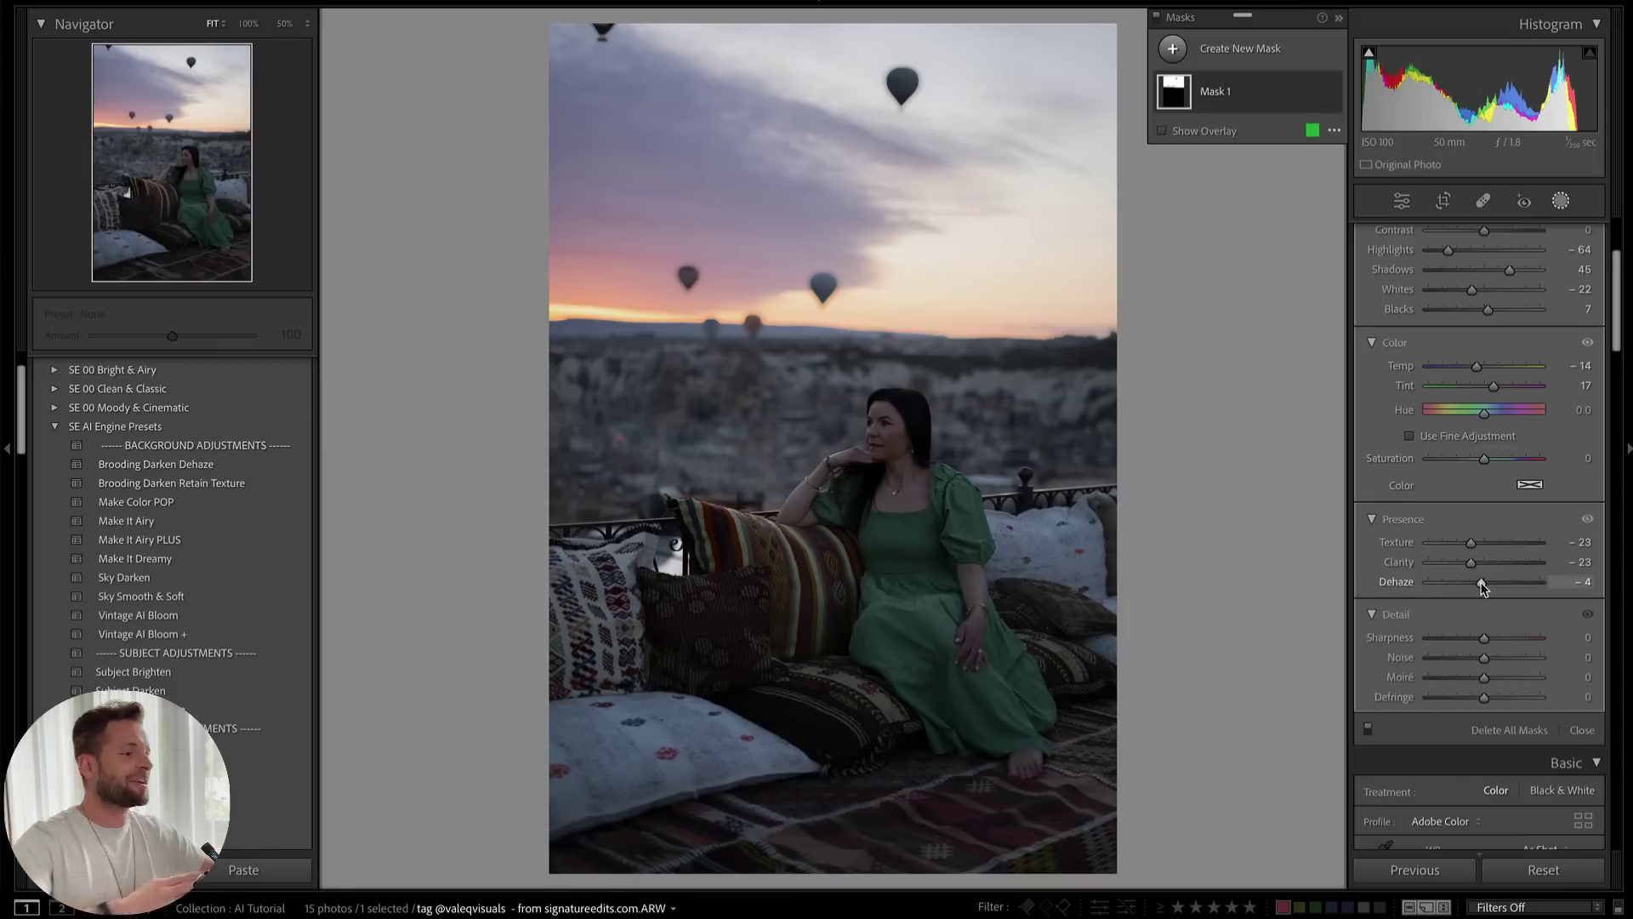
click(1463, 637)
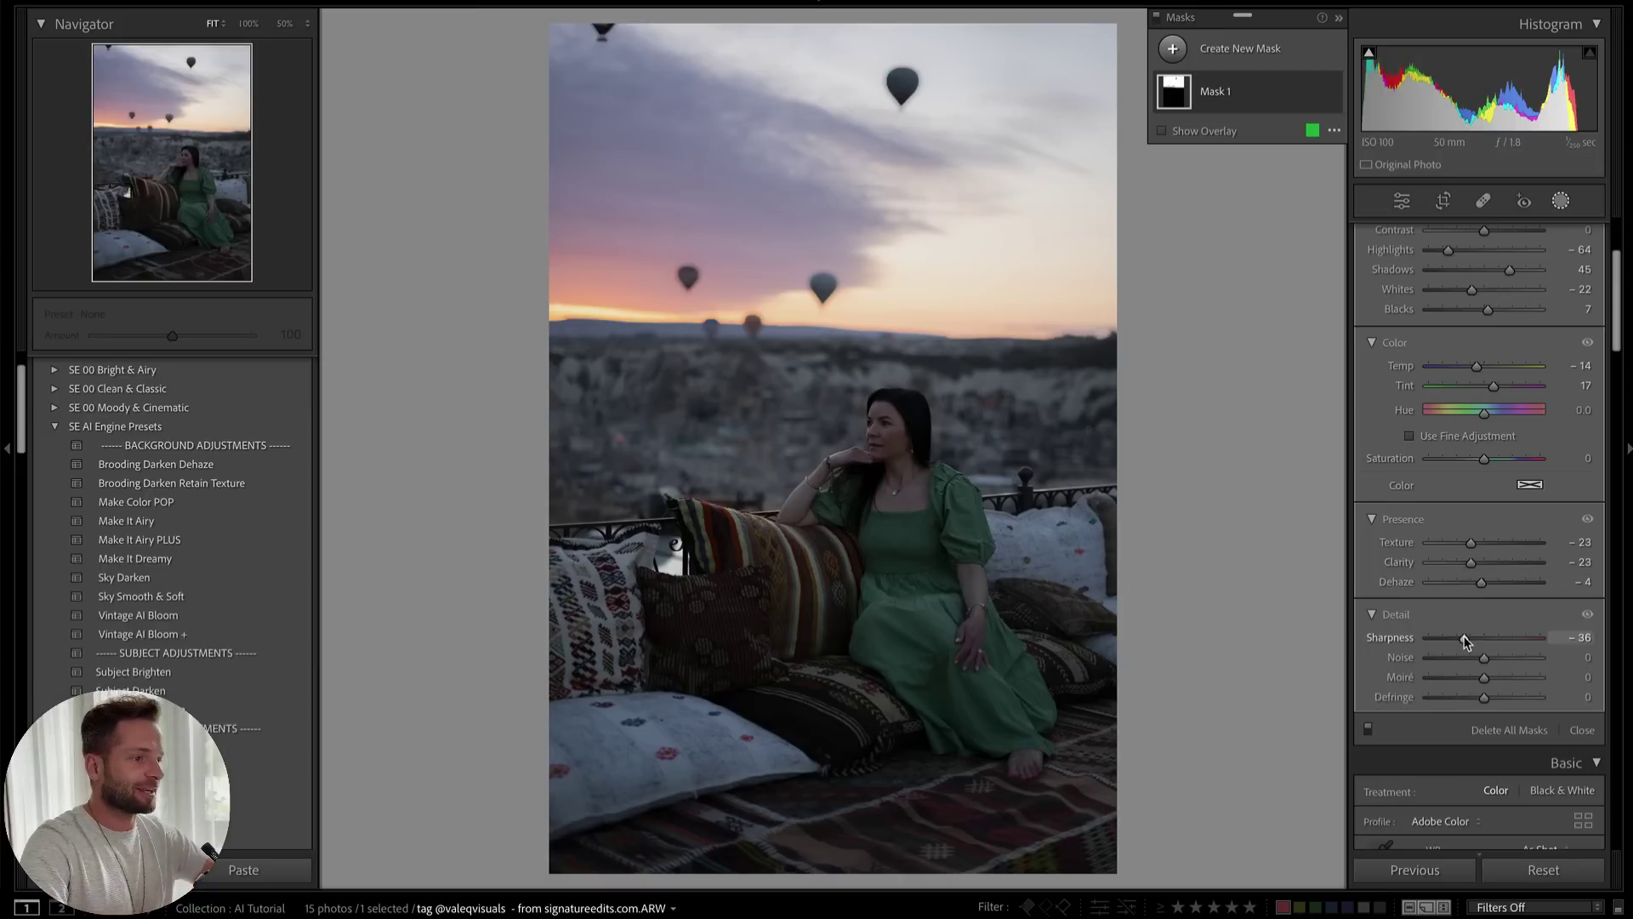
drag(1464, 639, 1479, 638)
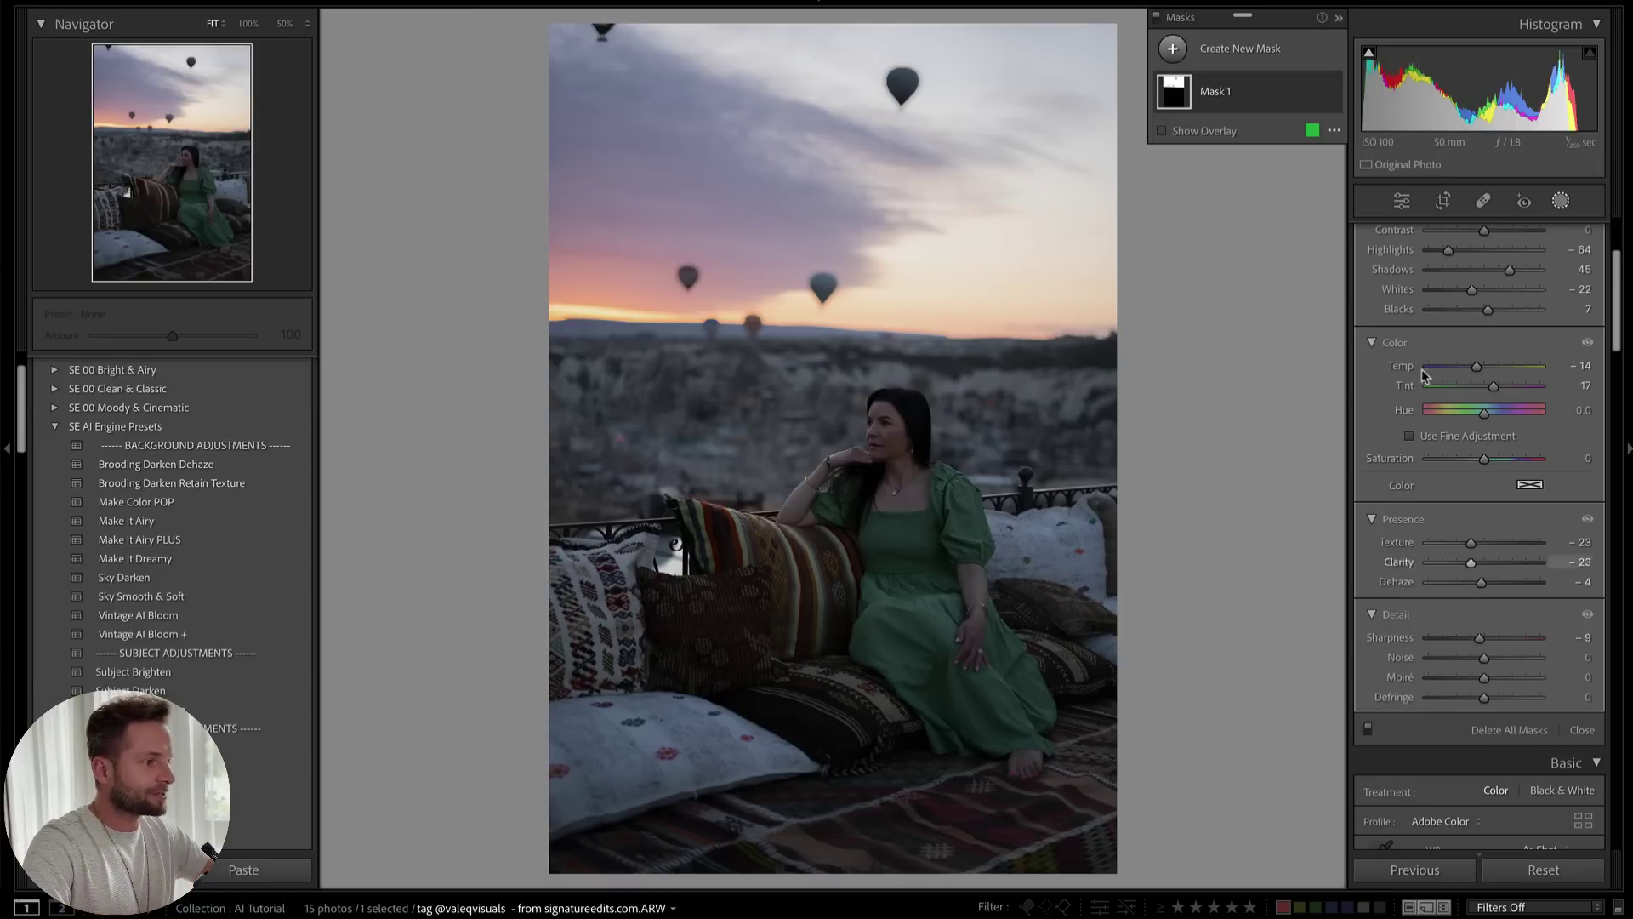
click(1332, 92)
click(1332, 91)
click(1332, 92)
click(1331, 91)
Tint the sky mask a pale purple-pink (hue 306, saturation 9%)
scroll(1500, 334, up, 4)
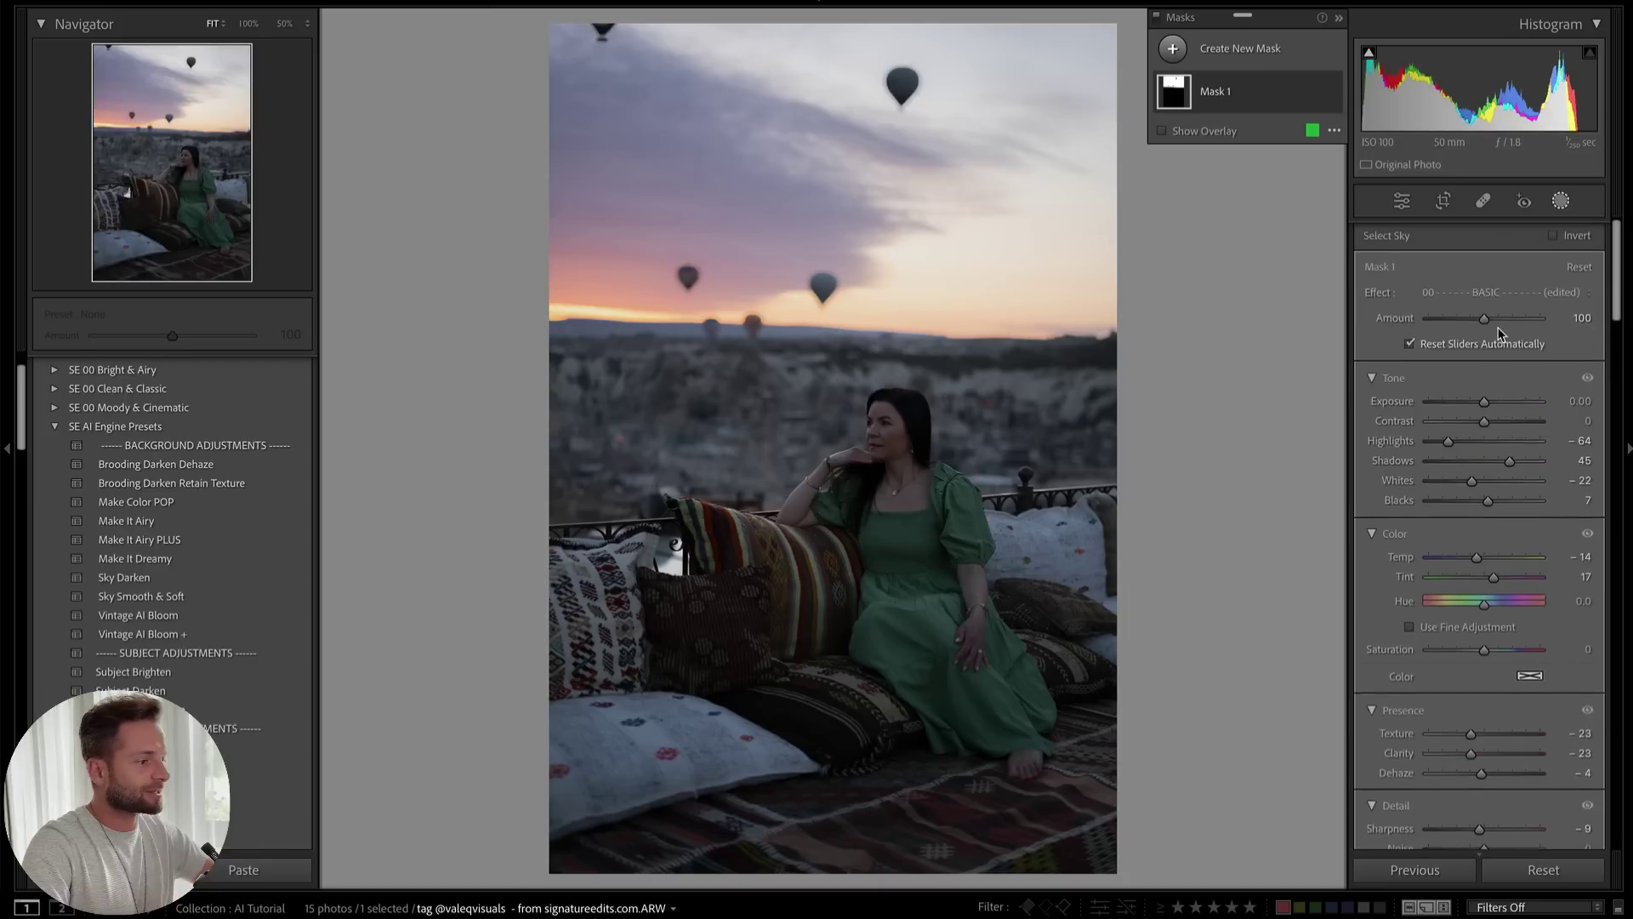
drag(1484, 605, 1486, 606)
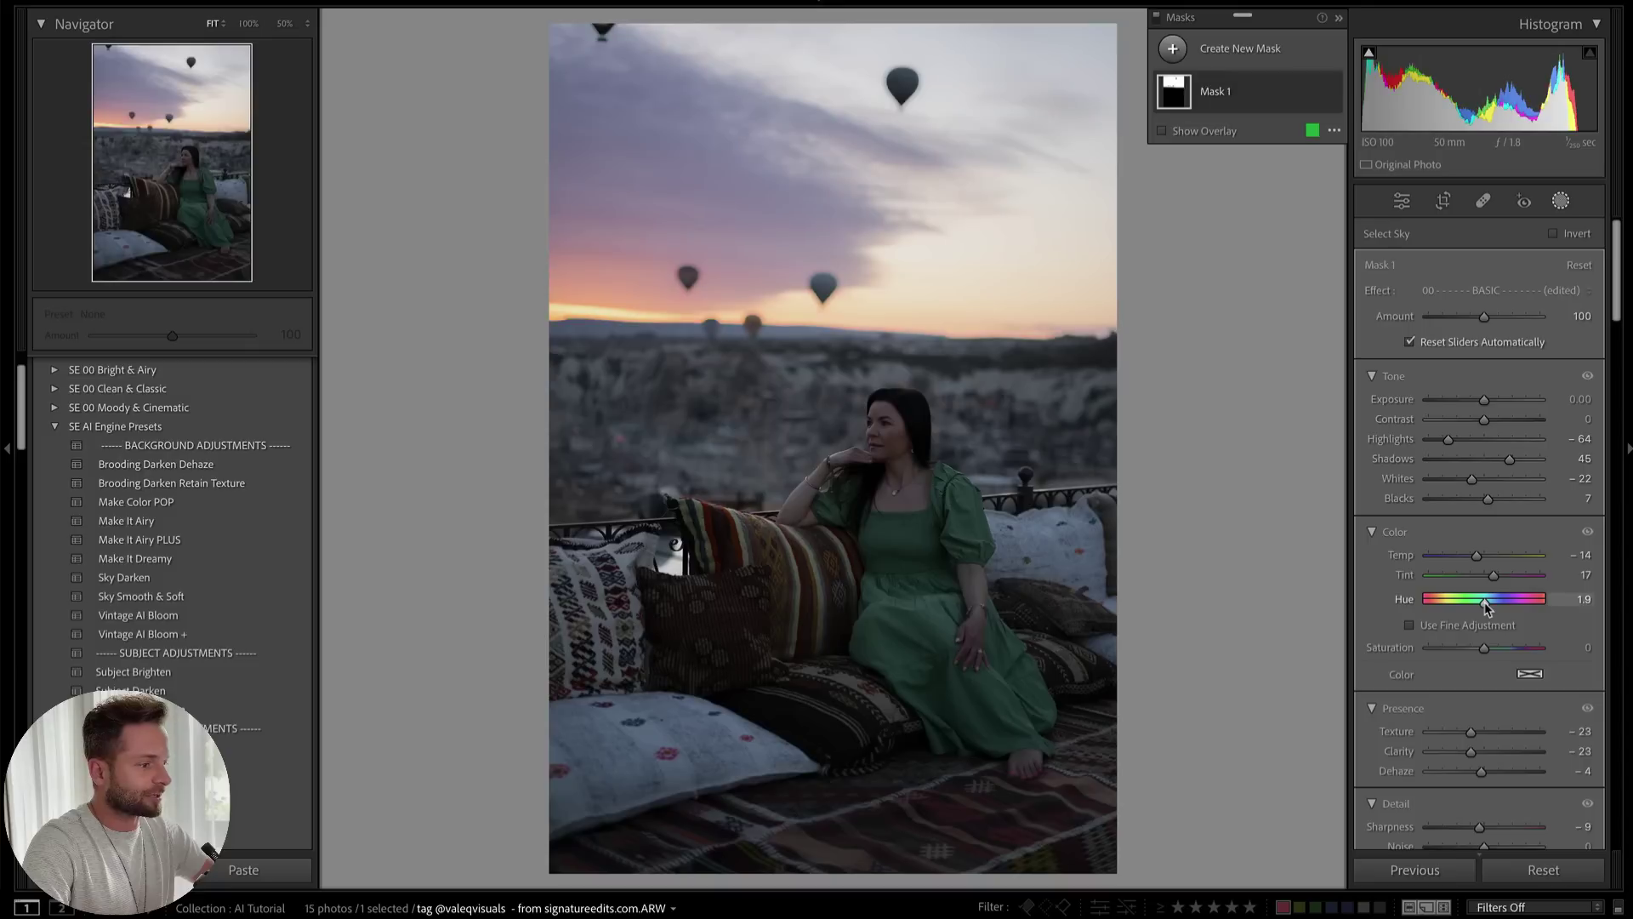
click(1530, 673)
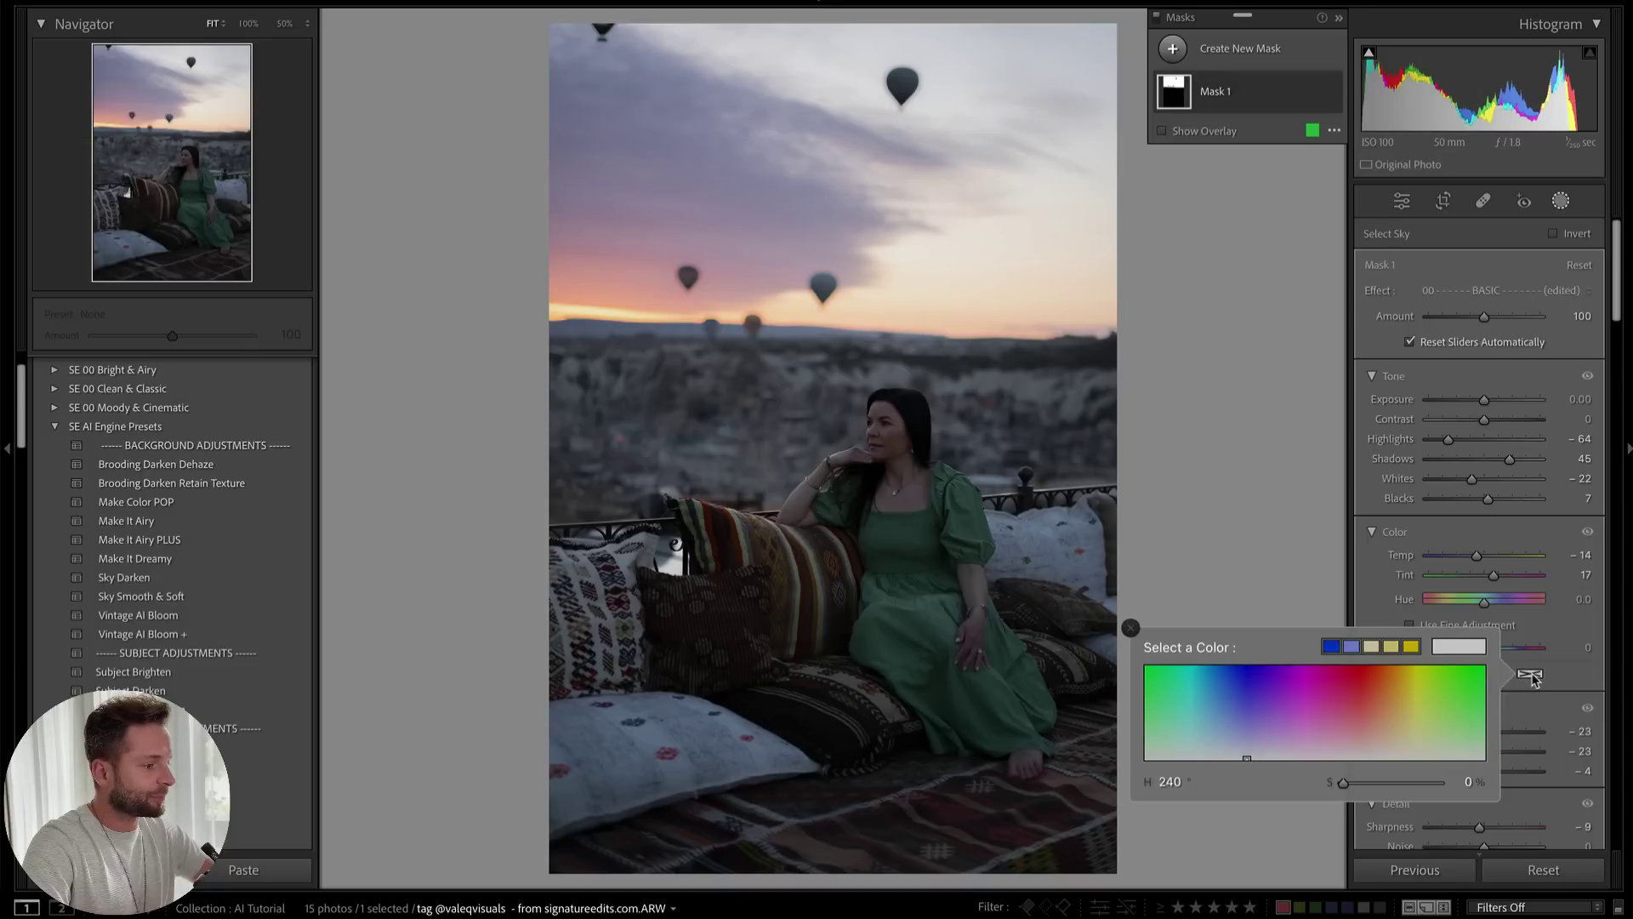
click(1337, 724)
drag(1337, 724, 1309, 750)
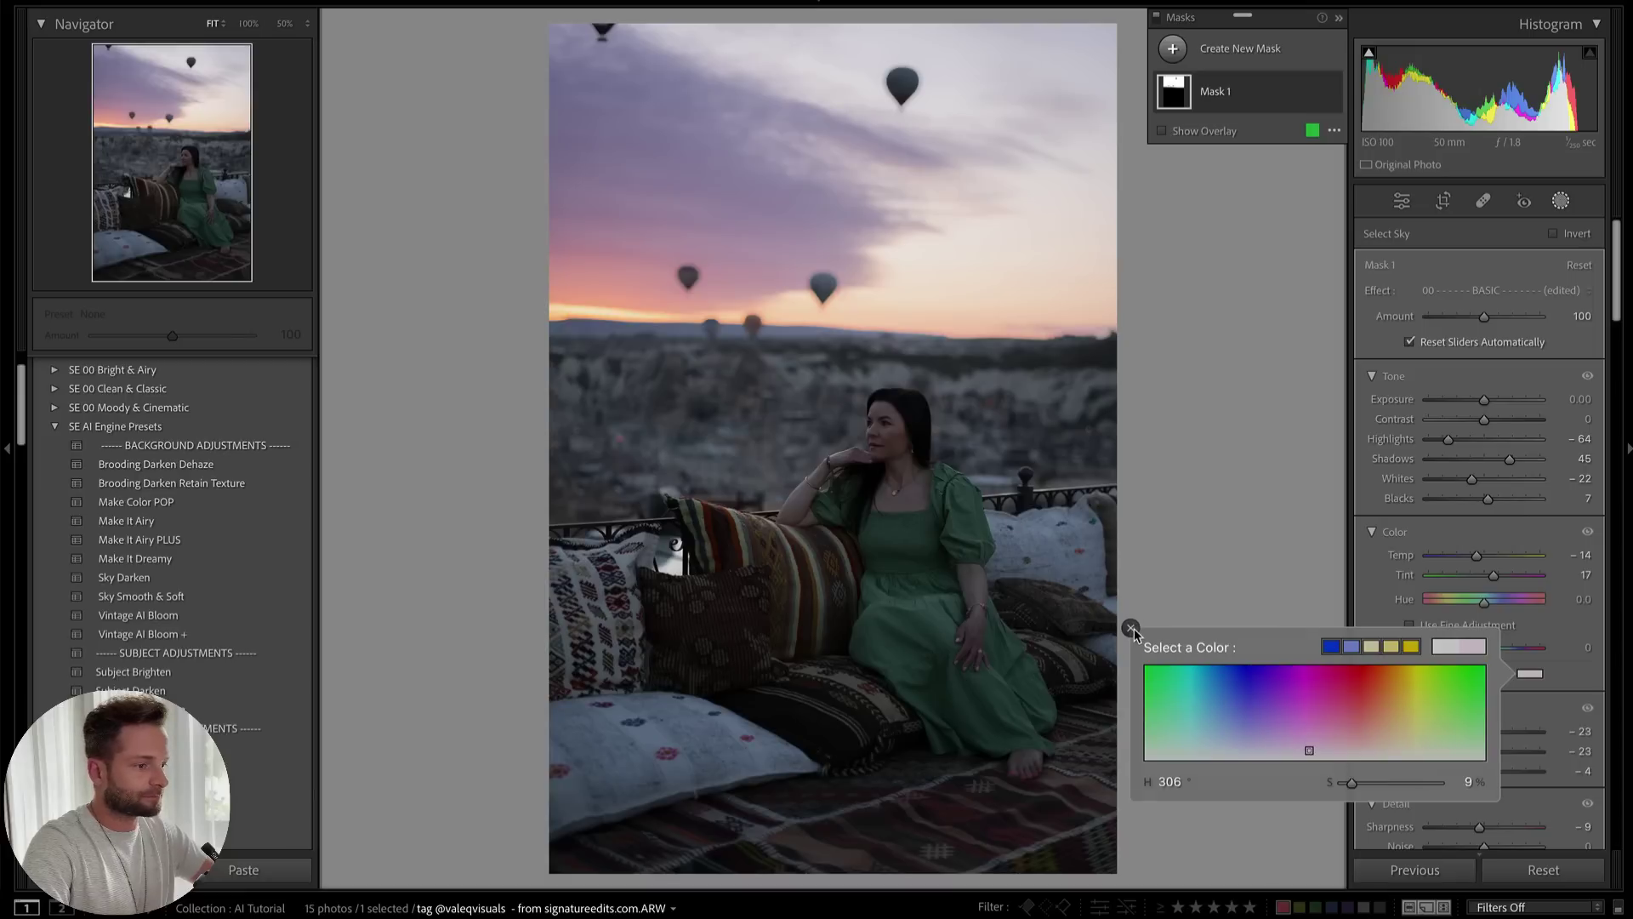
click(1131, 628)
Rename the sky mask to 'Sky With Purple'
double_click(1214, 91)
text(Sky With Purp)
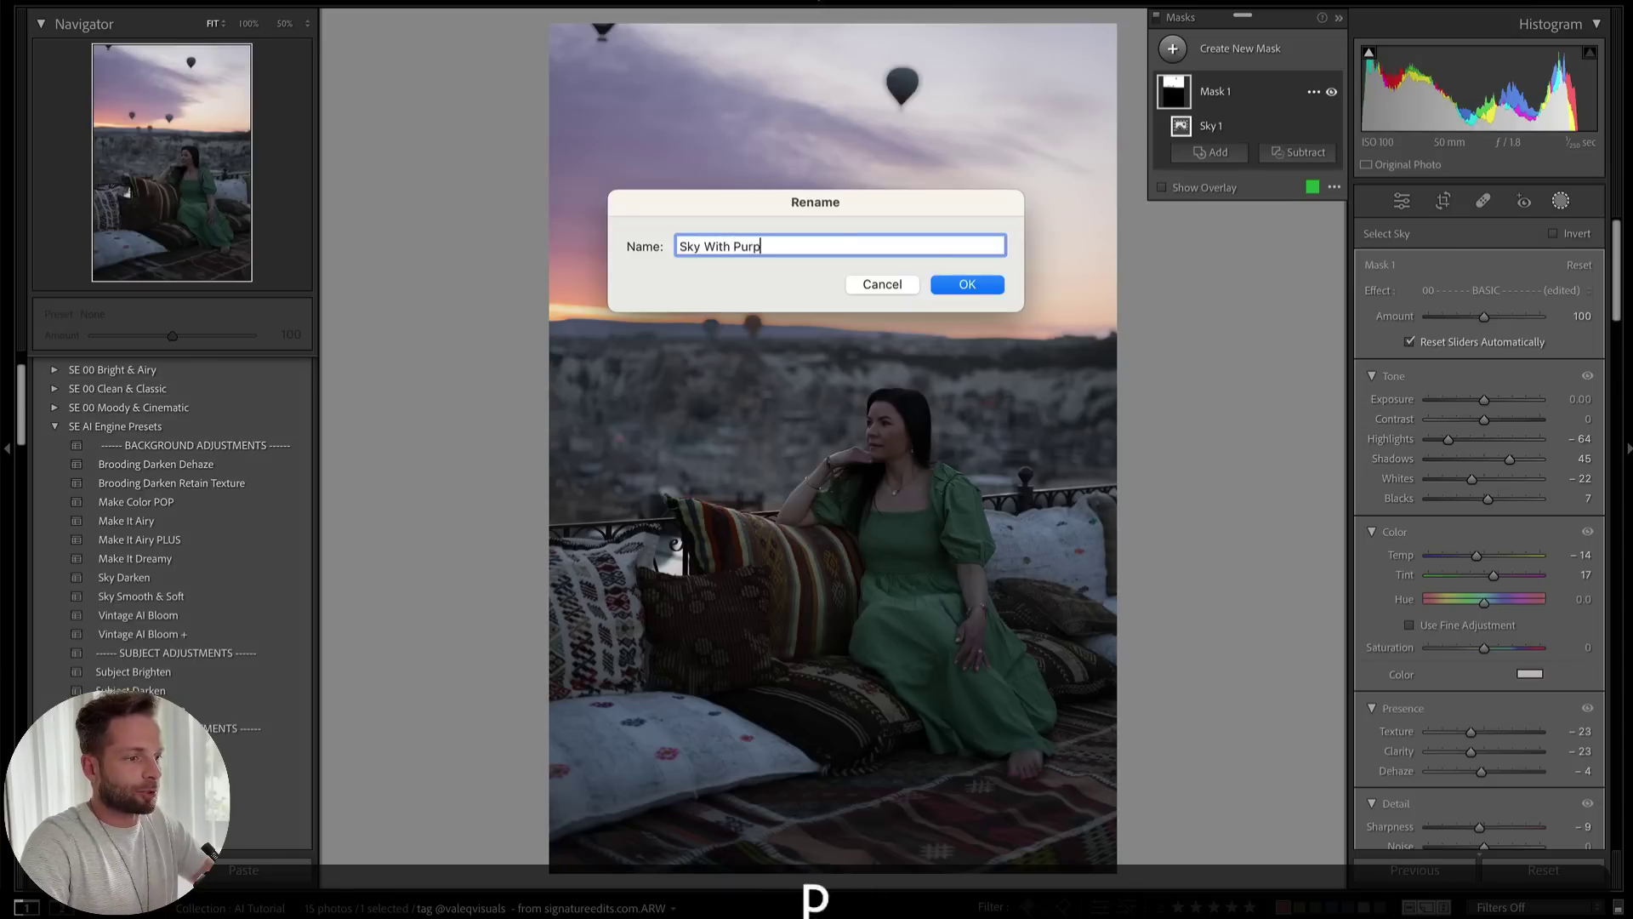
text(le)
key(Return)
Save a new 'Sky With Purple' preset that includes the masking settings
scroll(242, 401, up, 2)
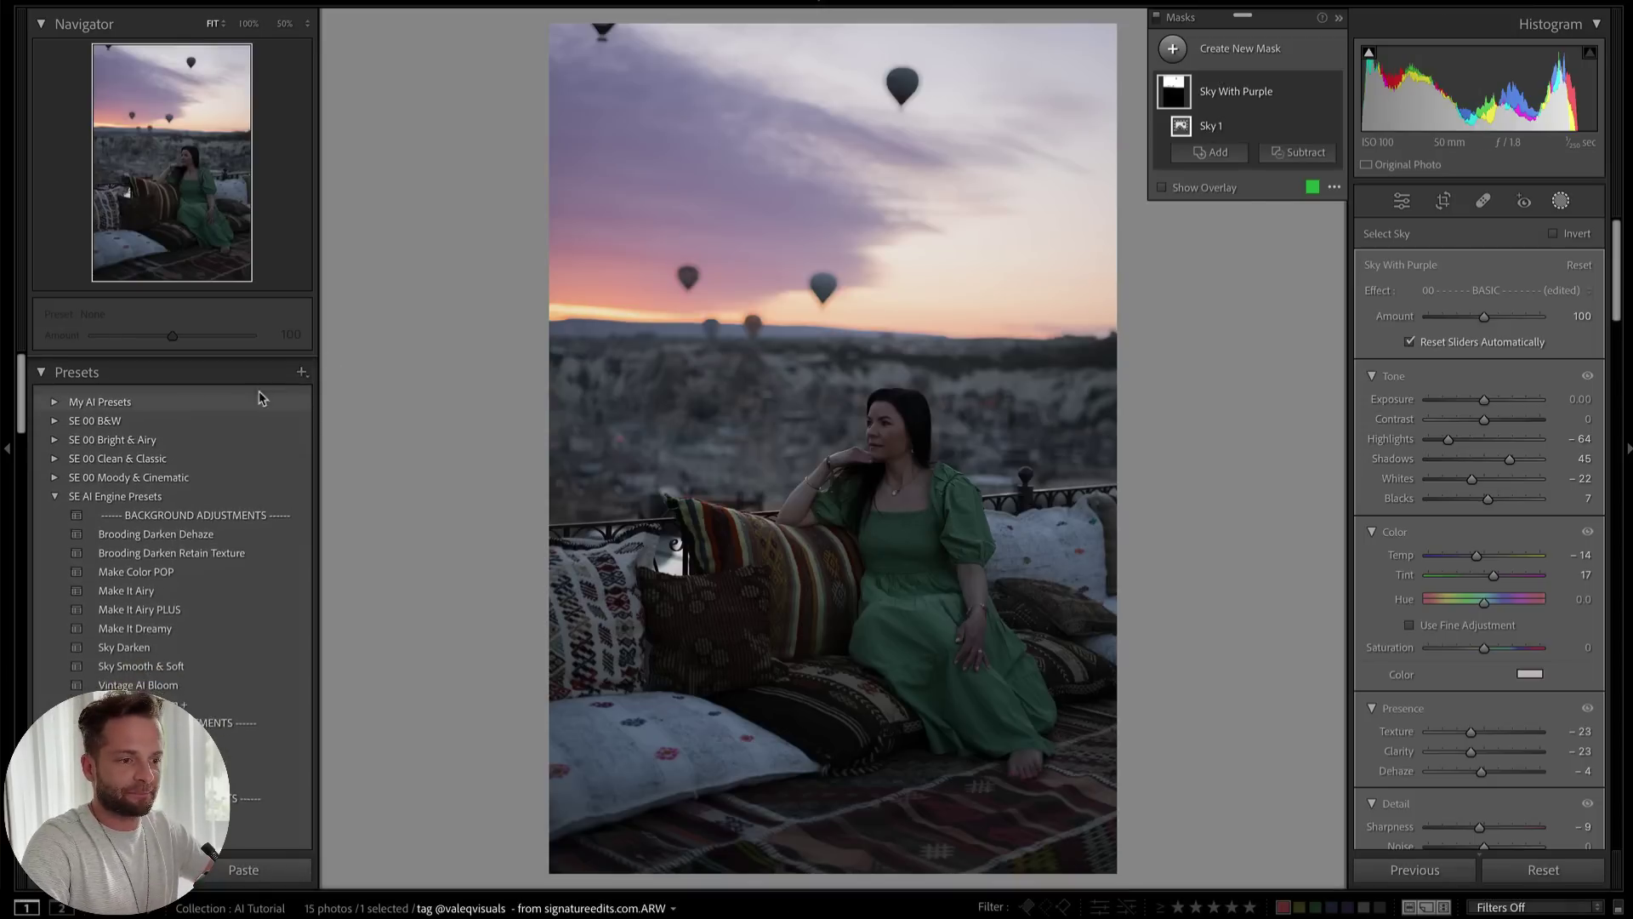
click(301, 365)
click(358, 389)
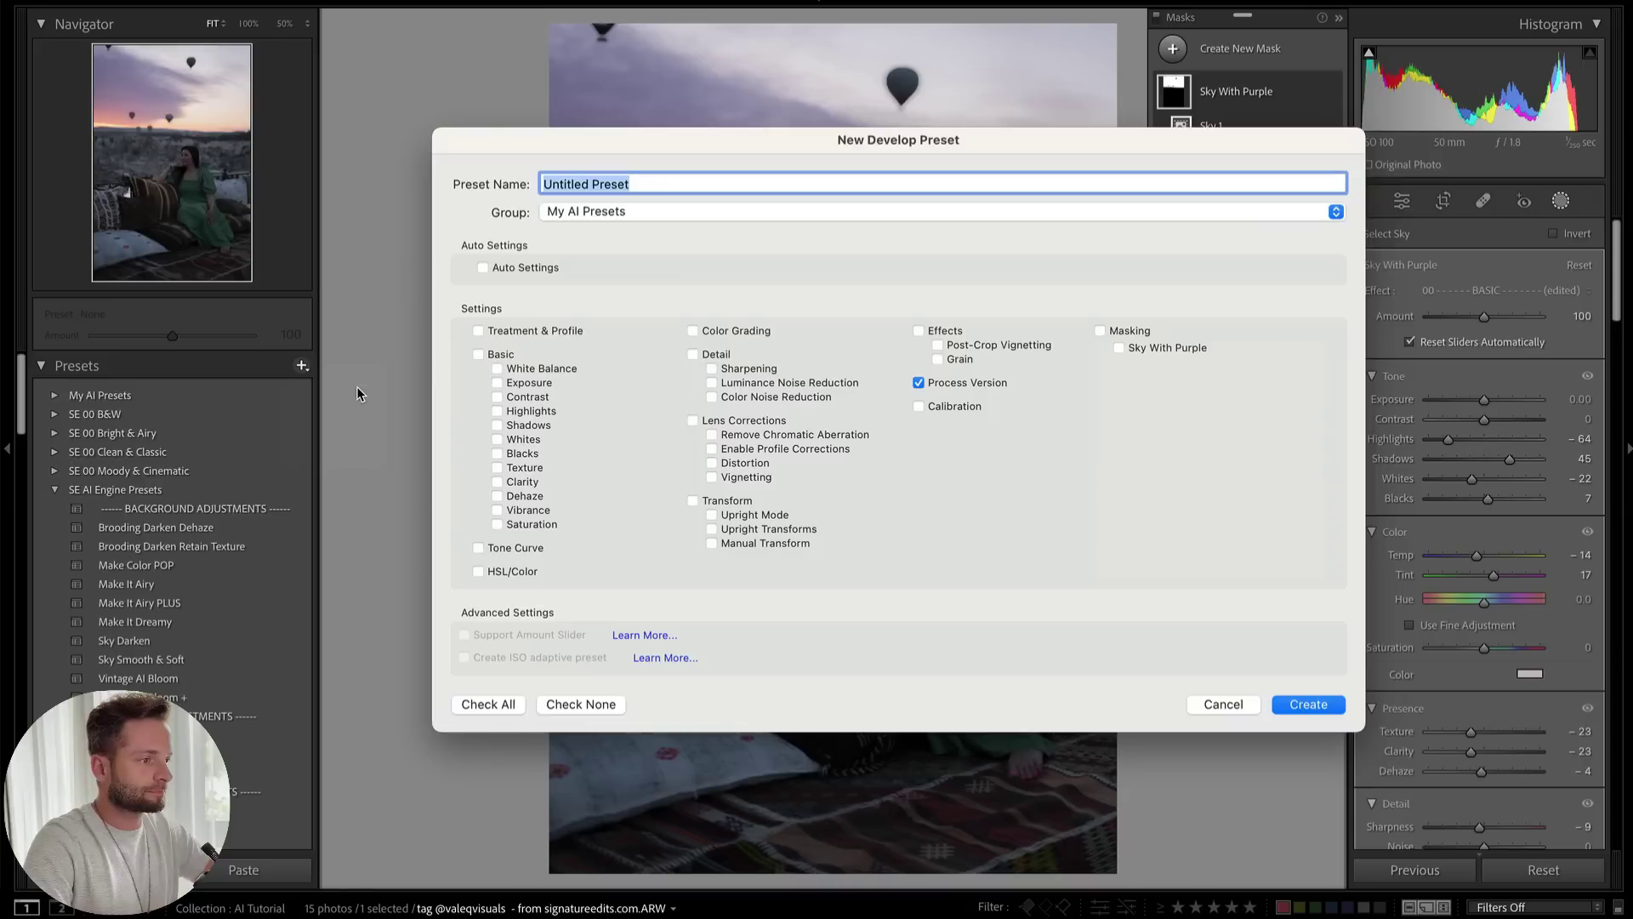
click(1104, 330)
click(646, 187)
text(Sky With Purple)
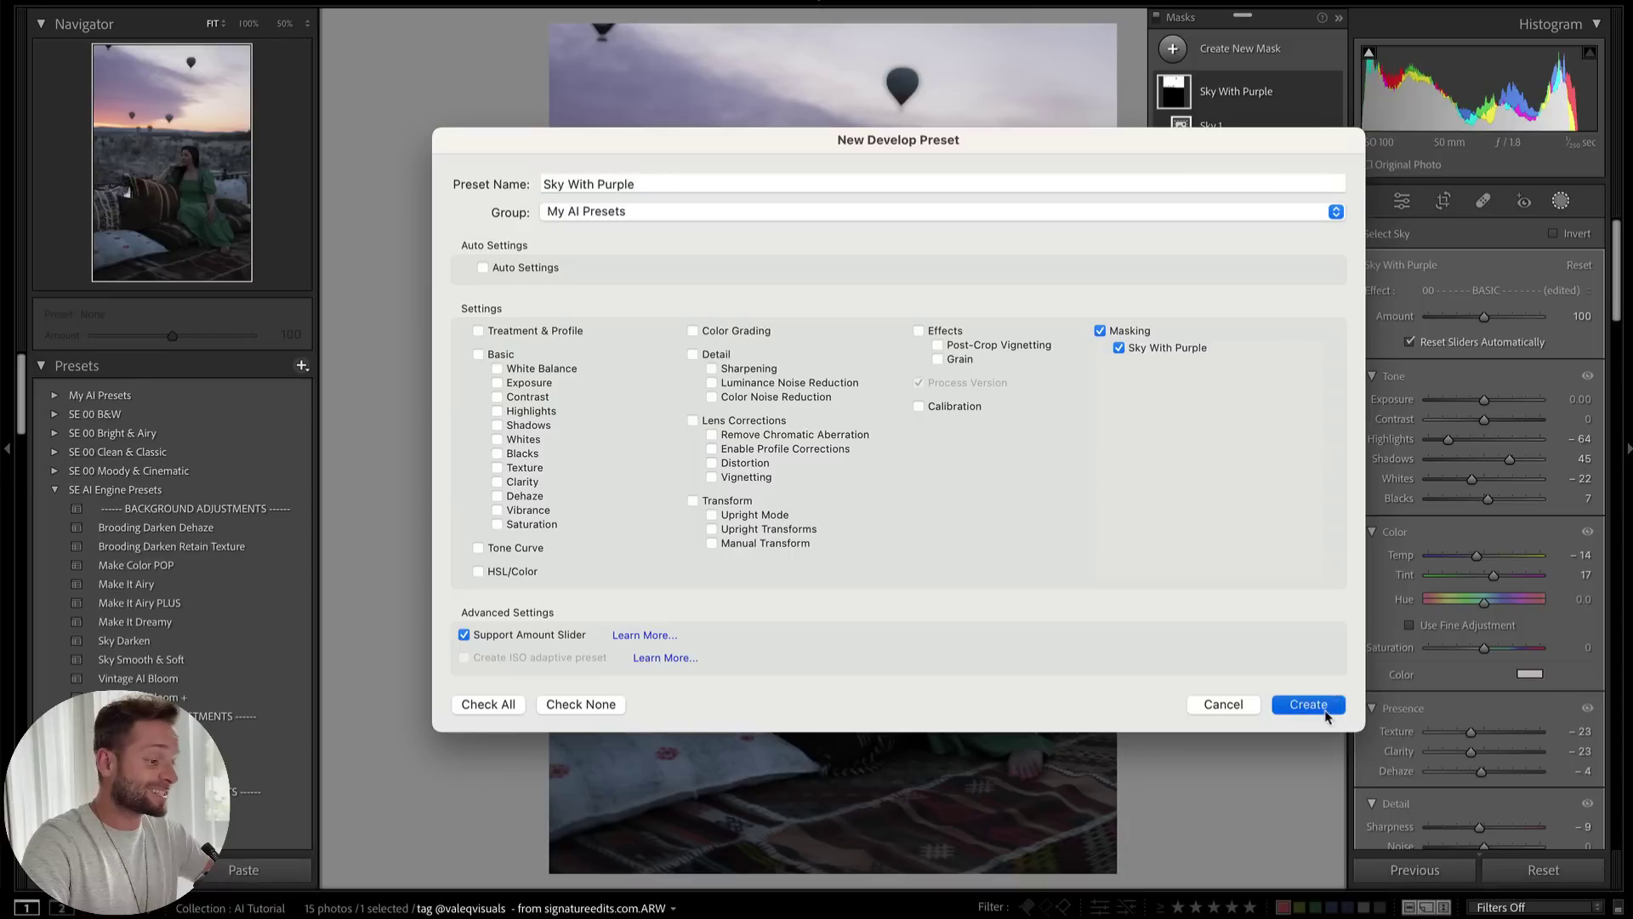
click(1327, 704)
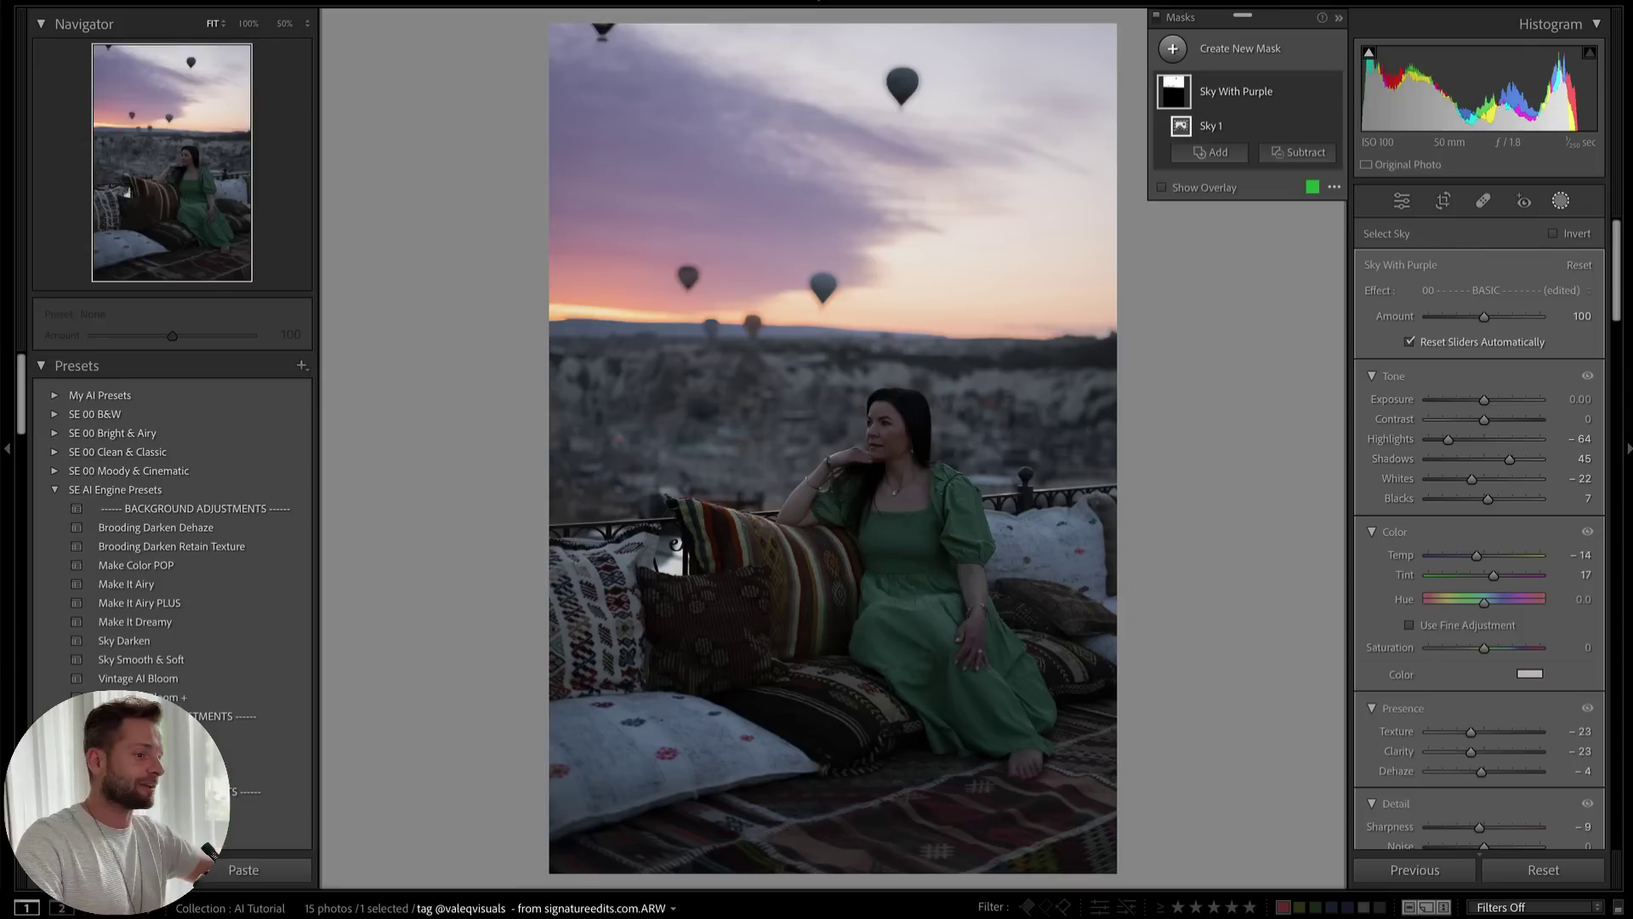
Remove the three balloons with the Remove tool, then delete a removal spot
click(1484, 201)
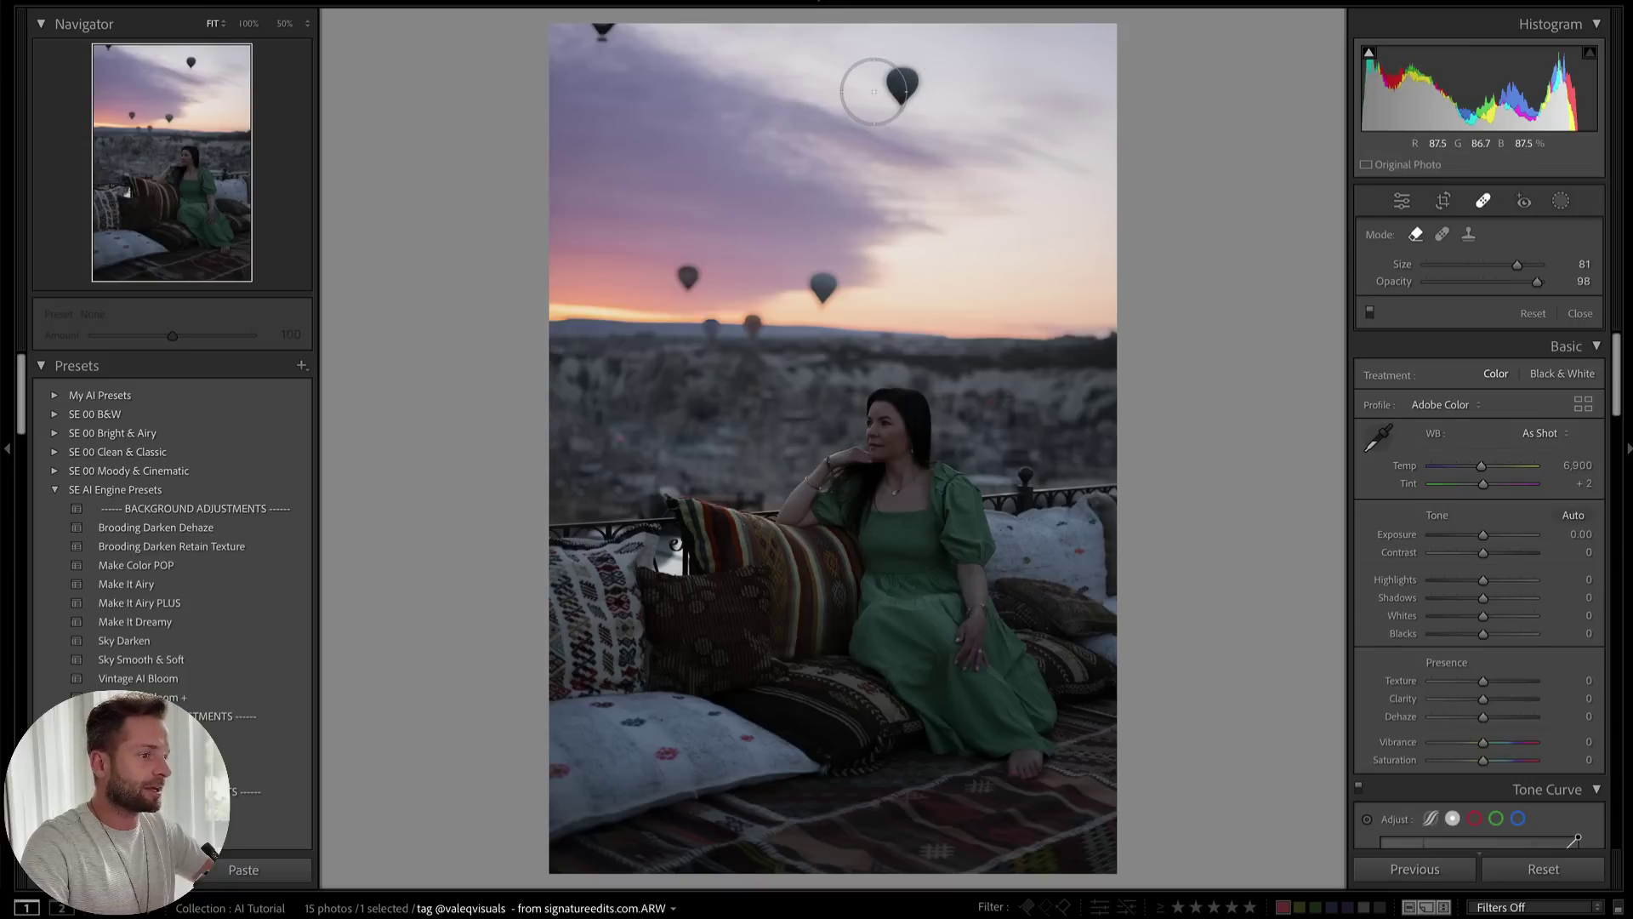
click(904, 84)
click(683, 277)
click(823, 289)
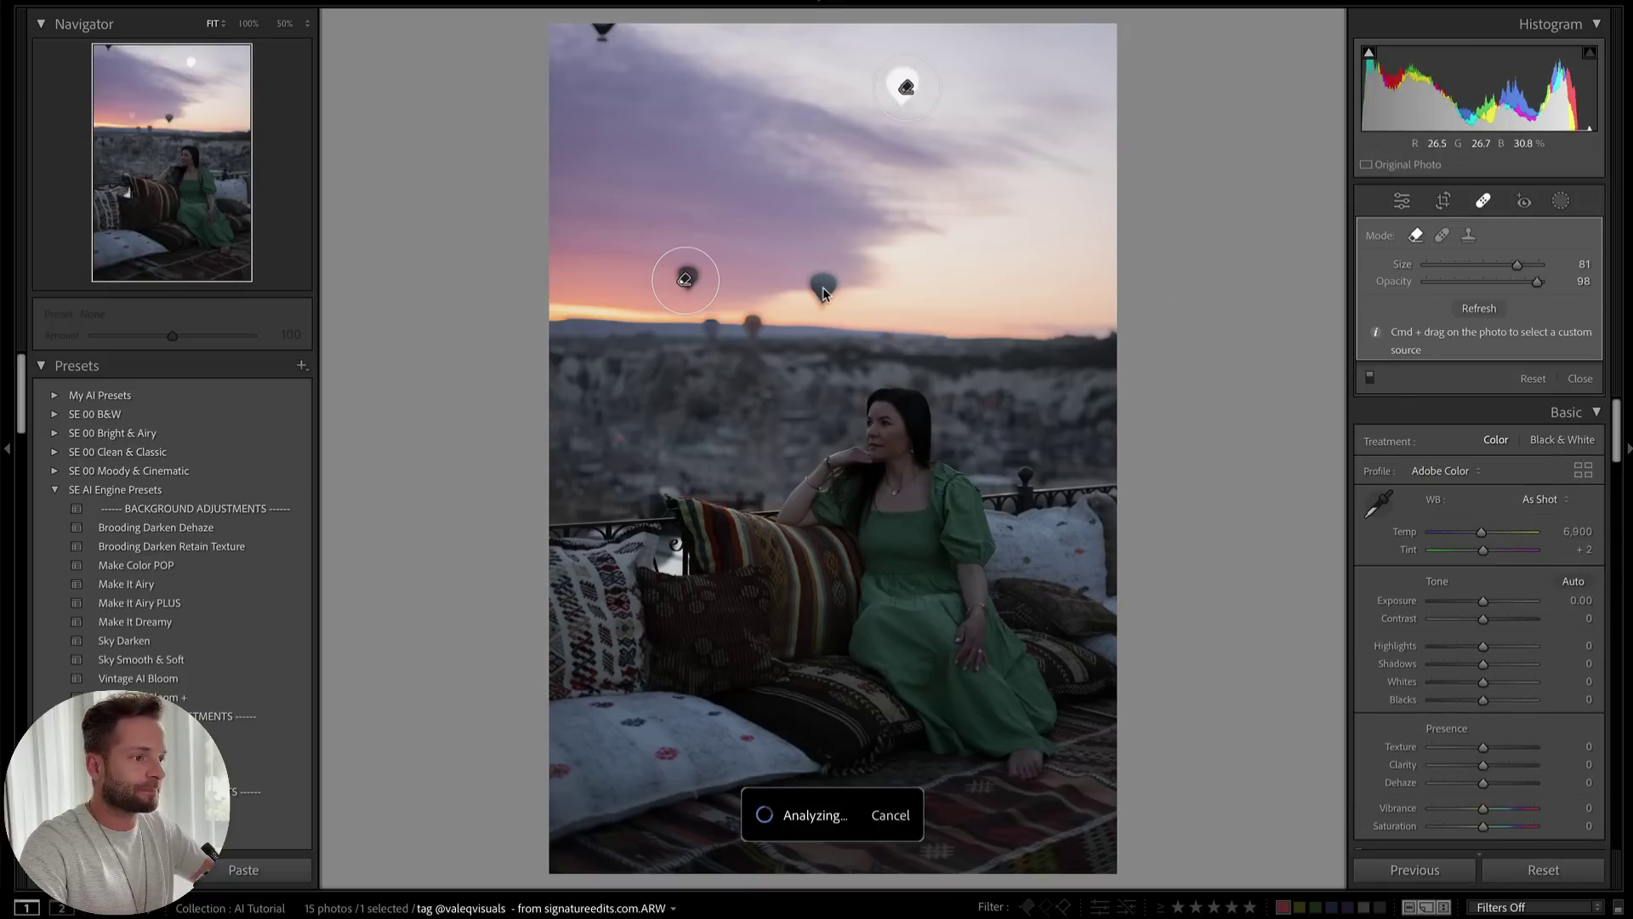
click(908, 90)
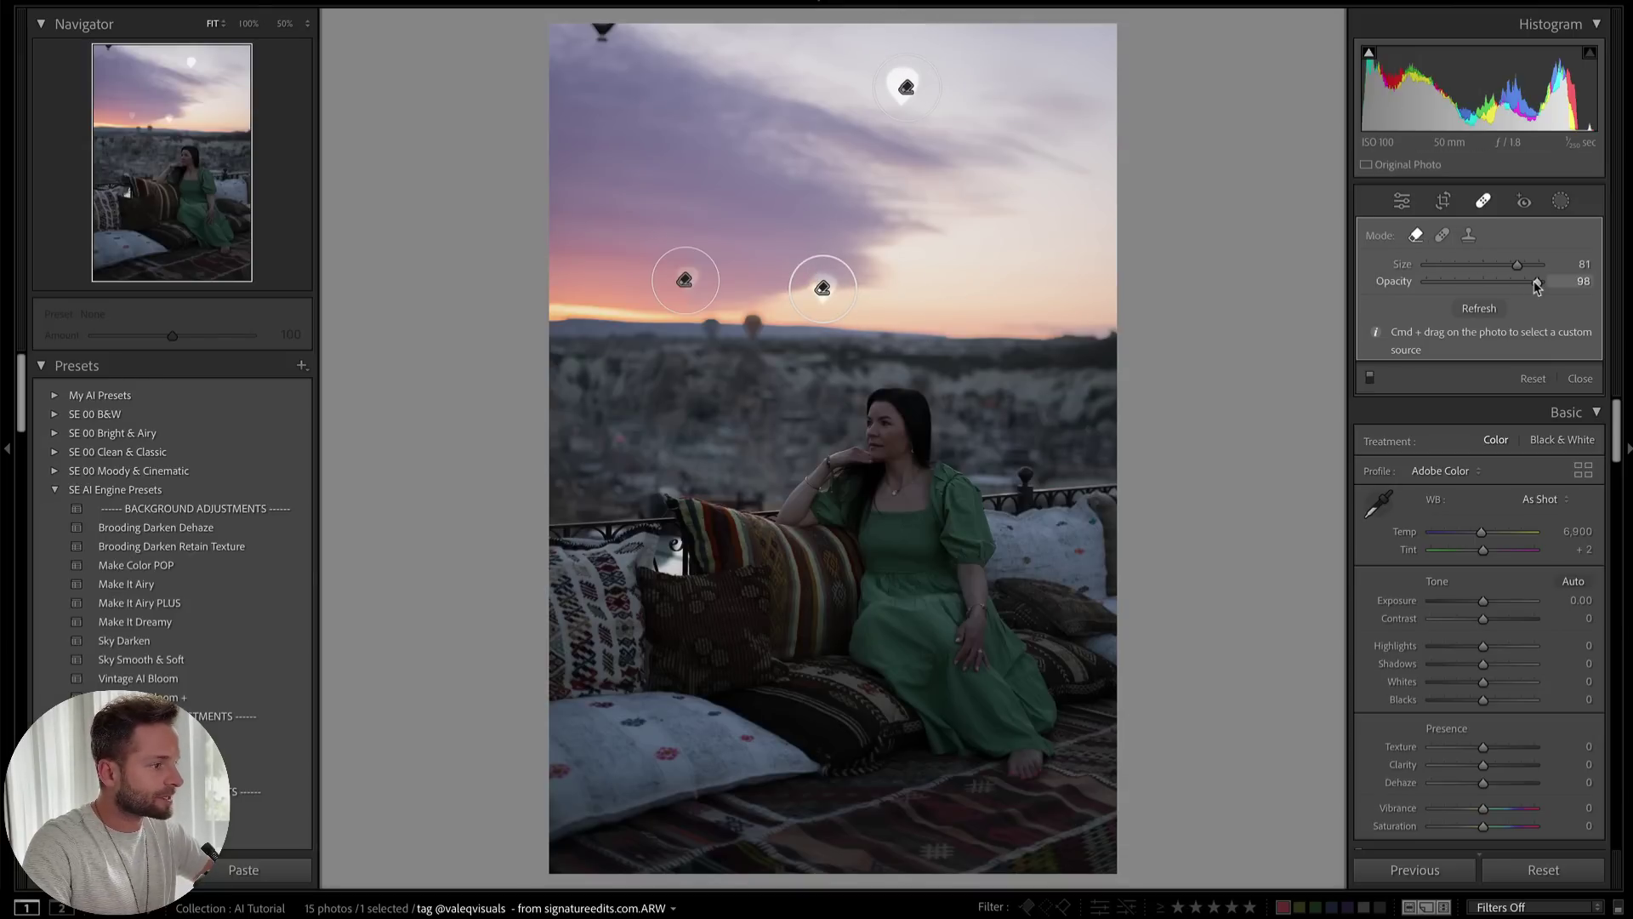
click(685, 280)
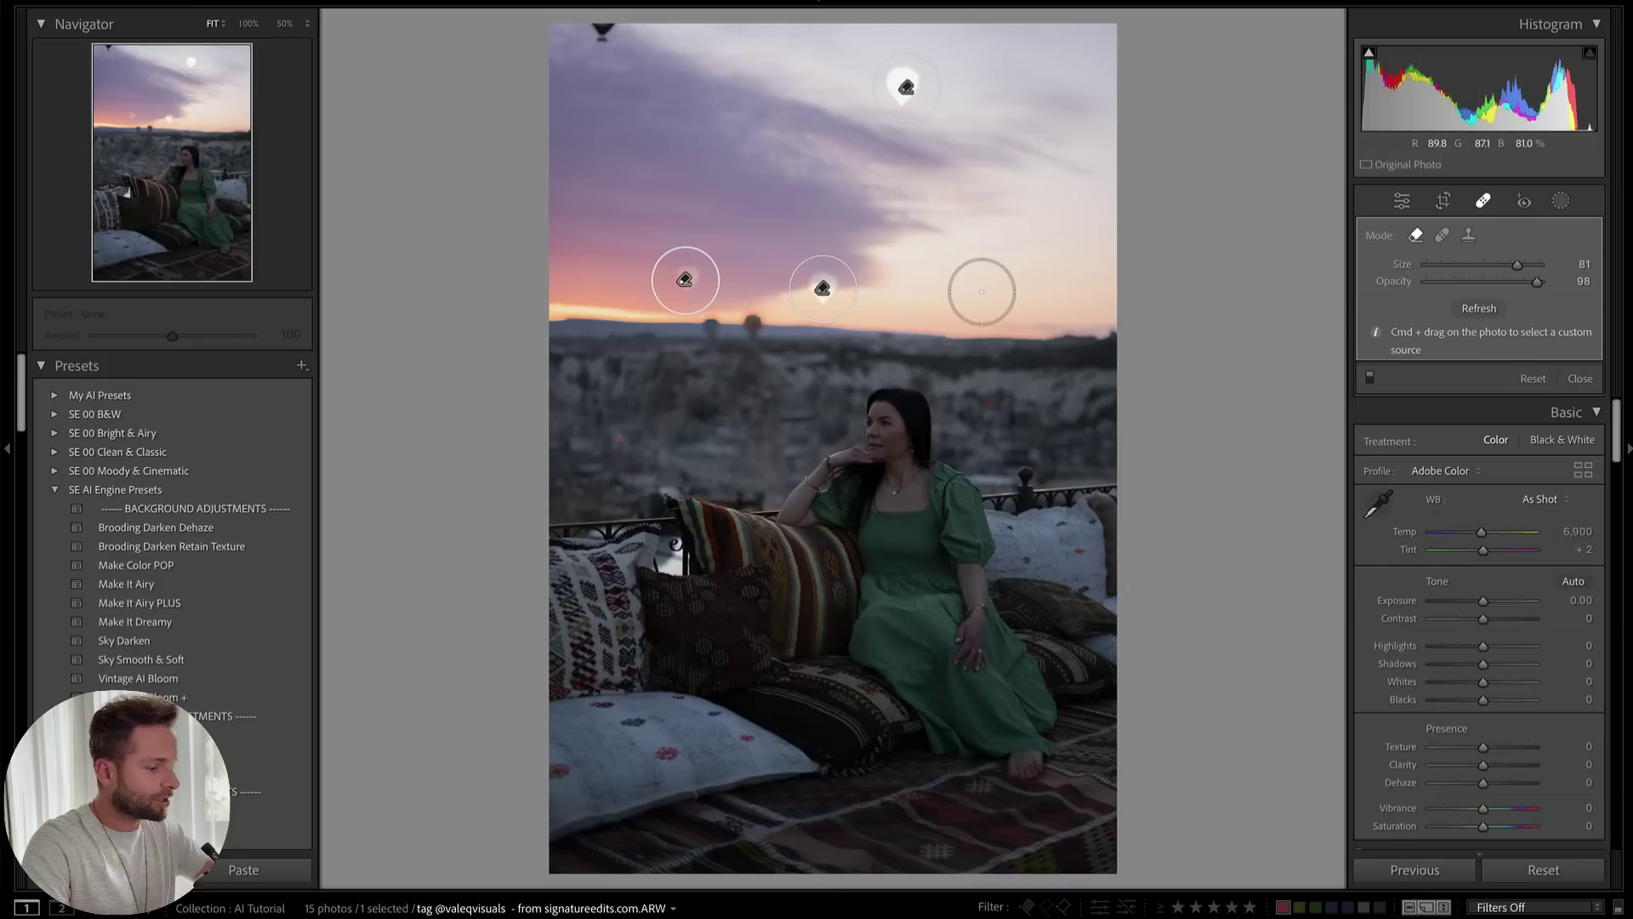
key(BackSpace)
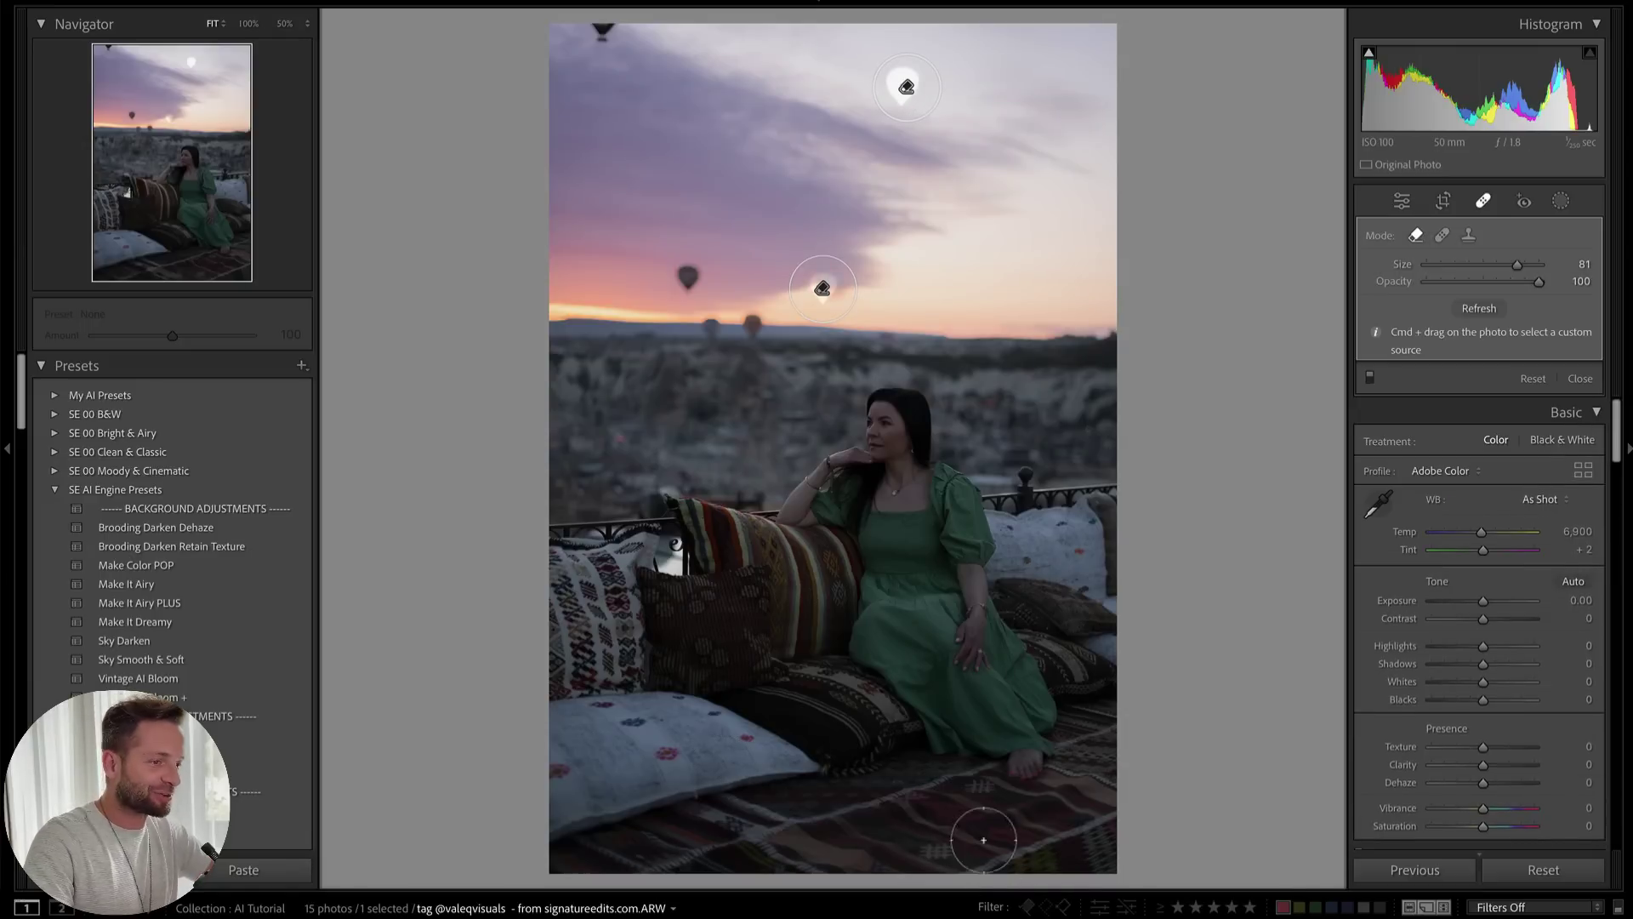
Reset all edits and apply the Sky Darken preset at 100
click(1543, 869)
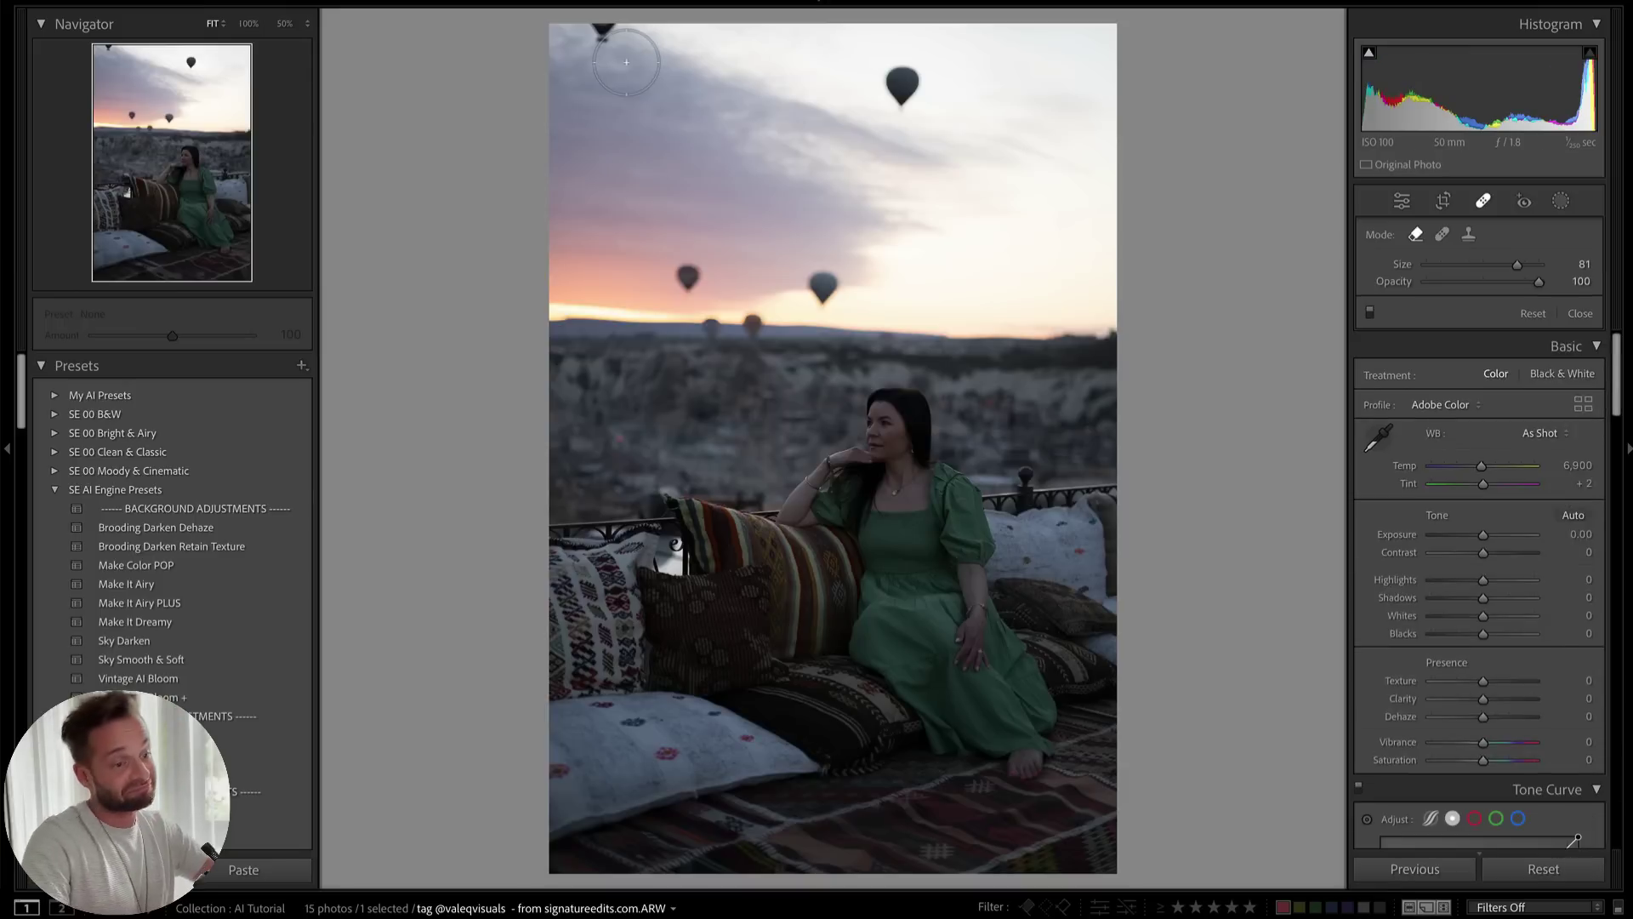
scroll(166, 561, down, 3)
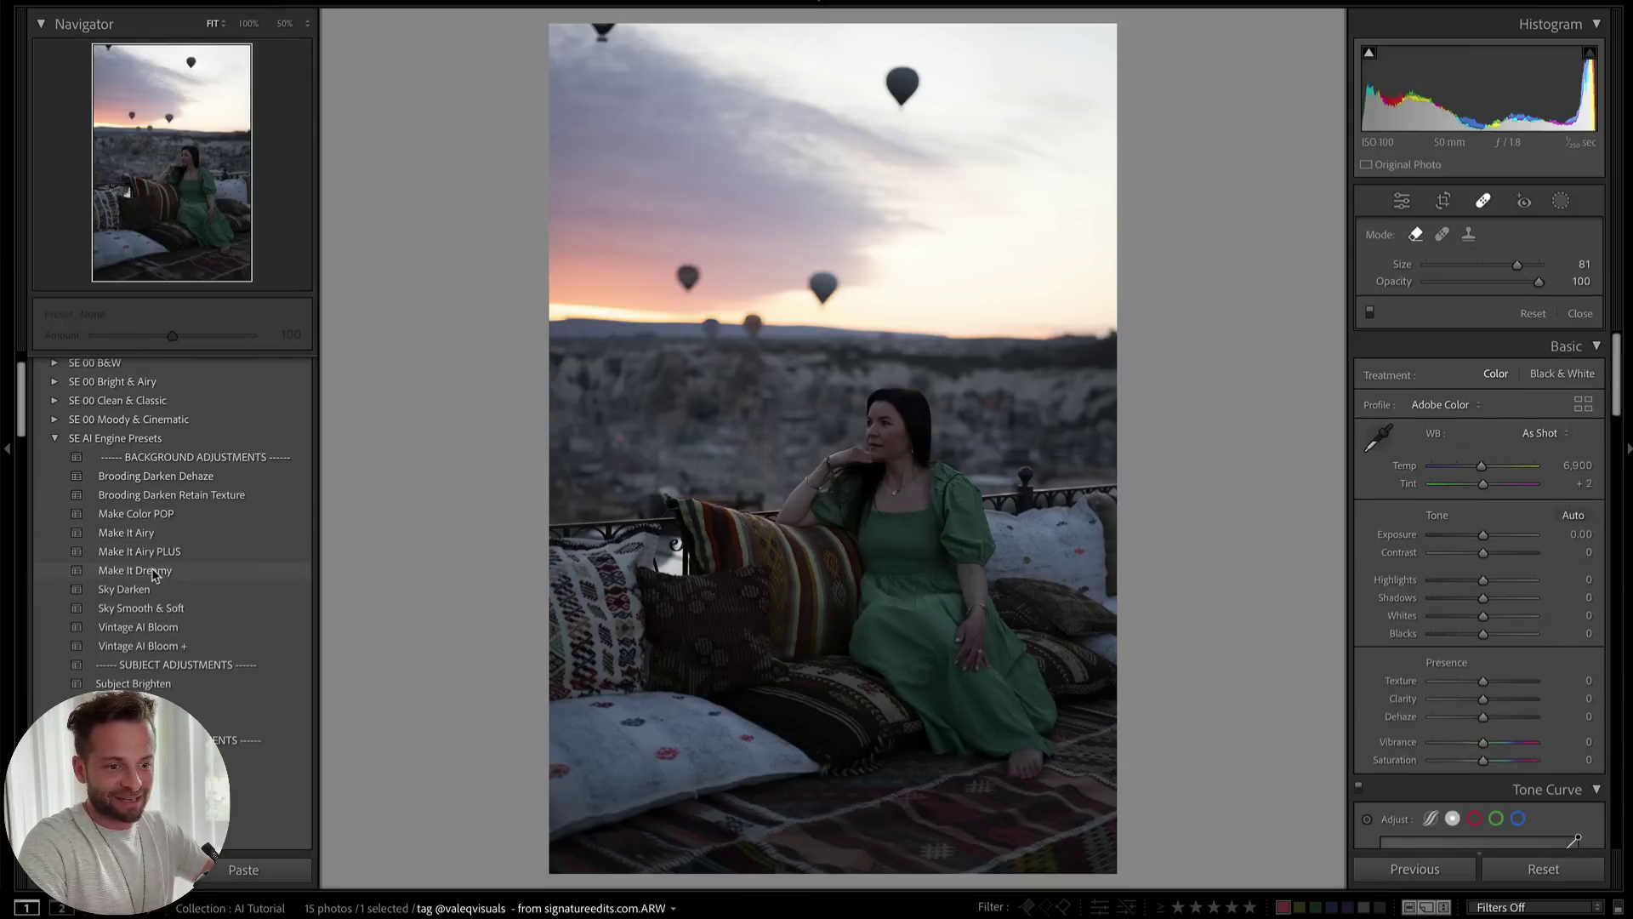
click(153, 590)
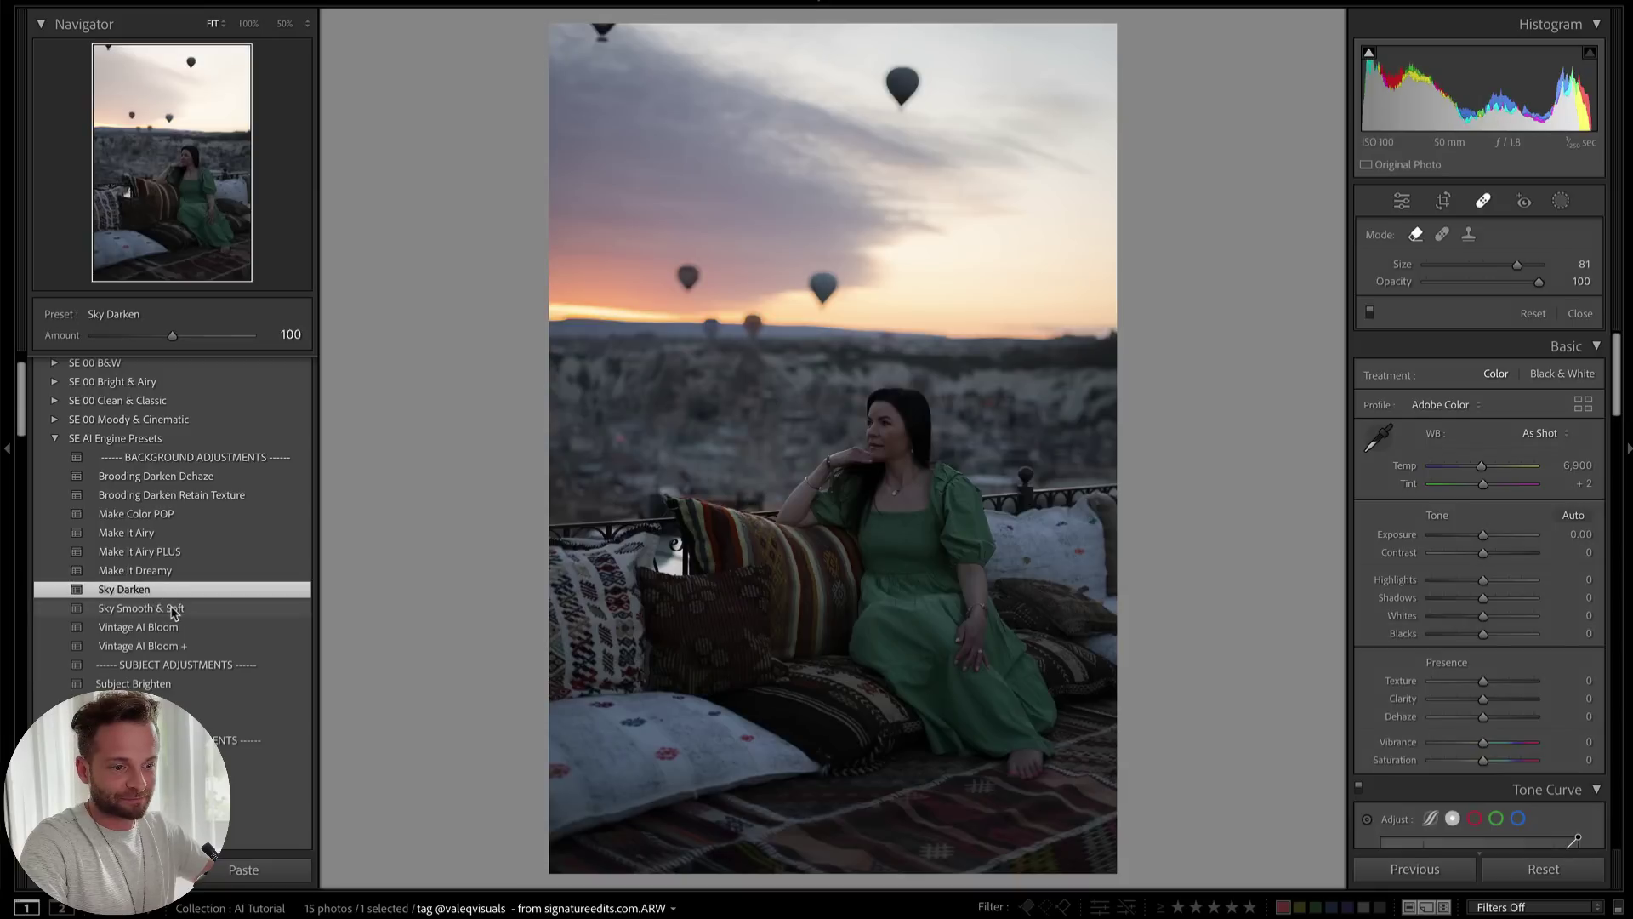
Add Vintage AI Bloom, Subject Brighten at 34, Temp 8,274 and Body Skin Soften to the balloon portrait
click(157, 628)
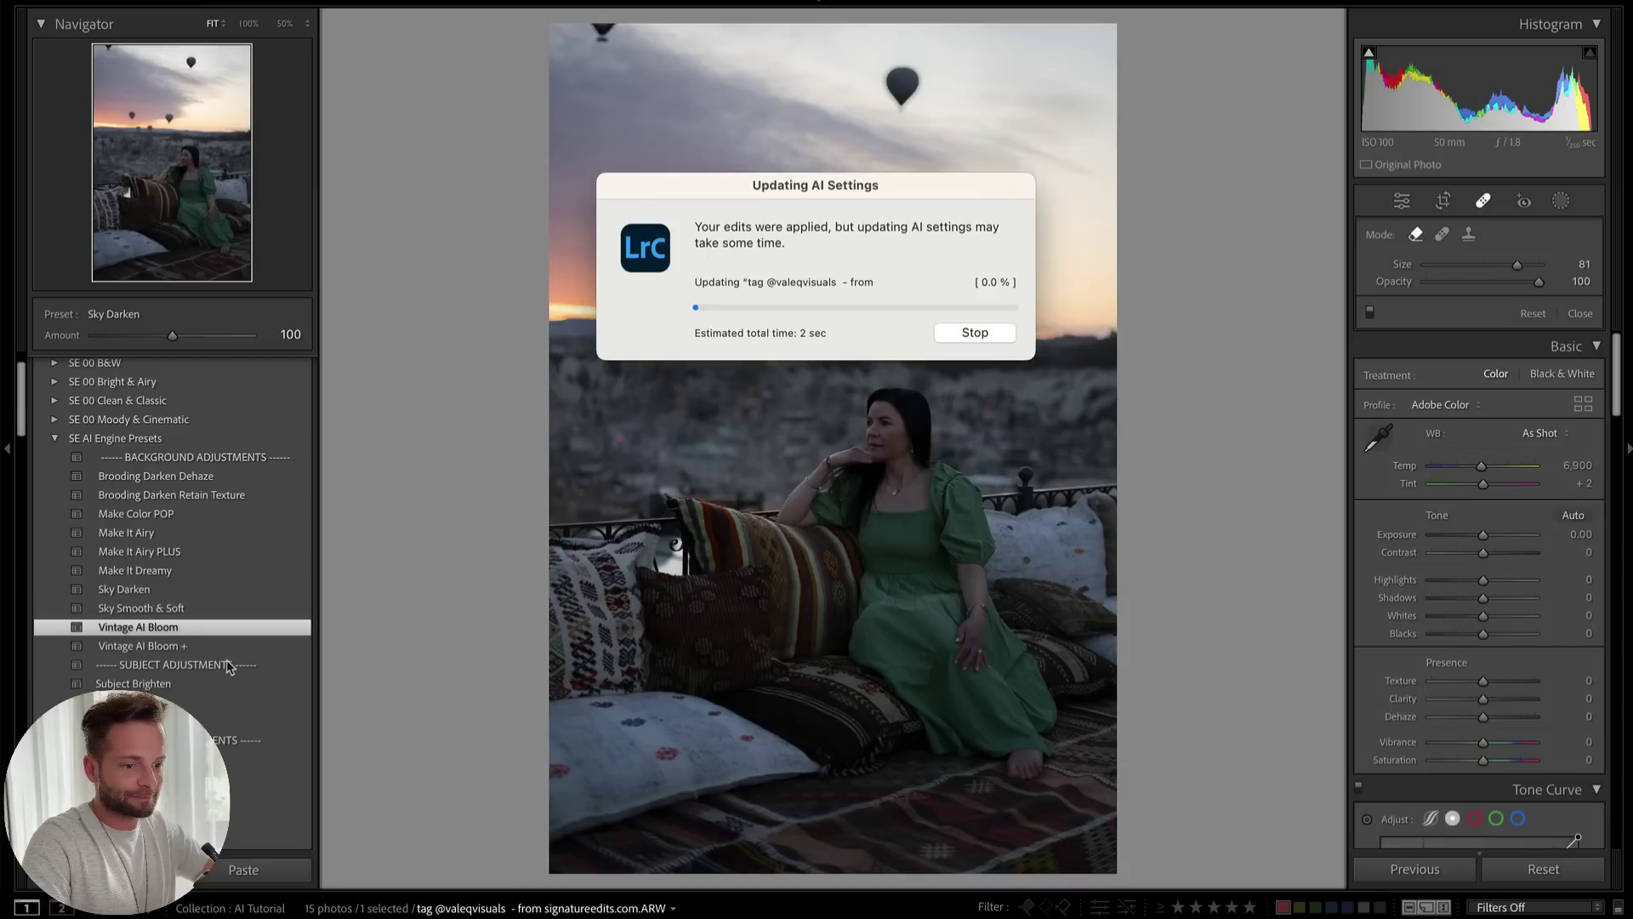
click(148, 686)
scroll(195, 655, down, 3)
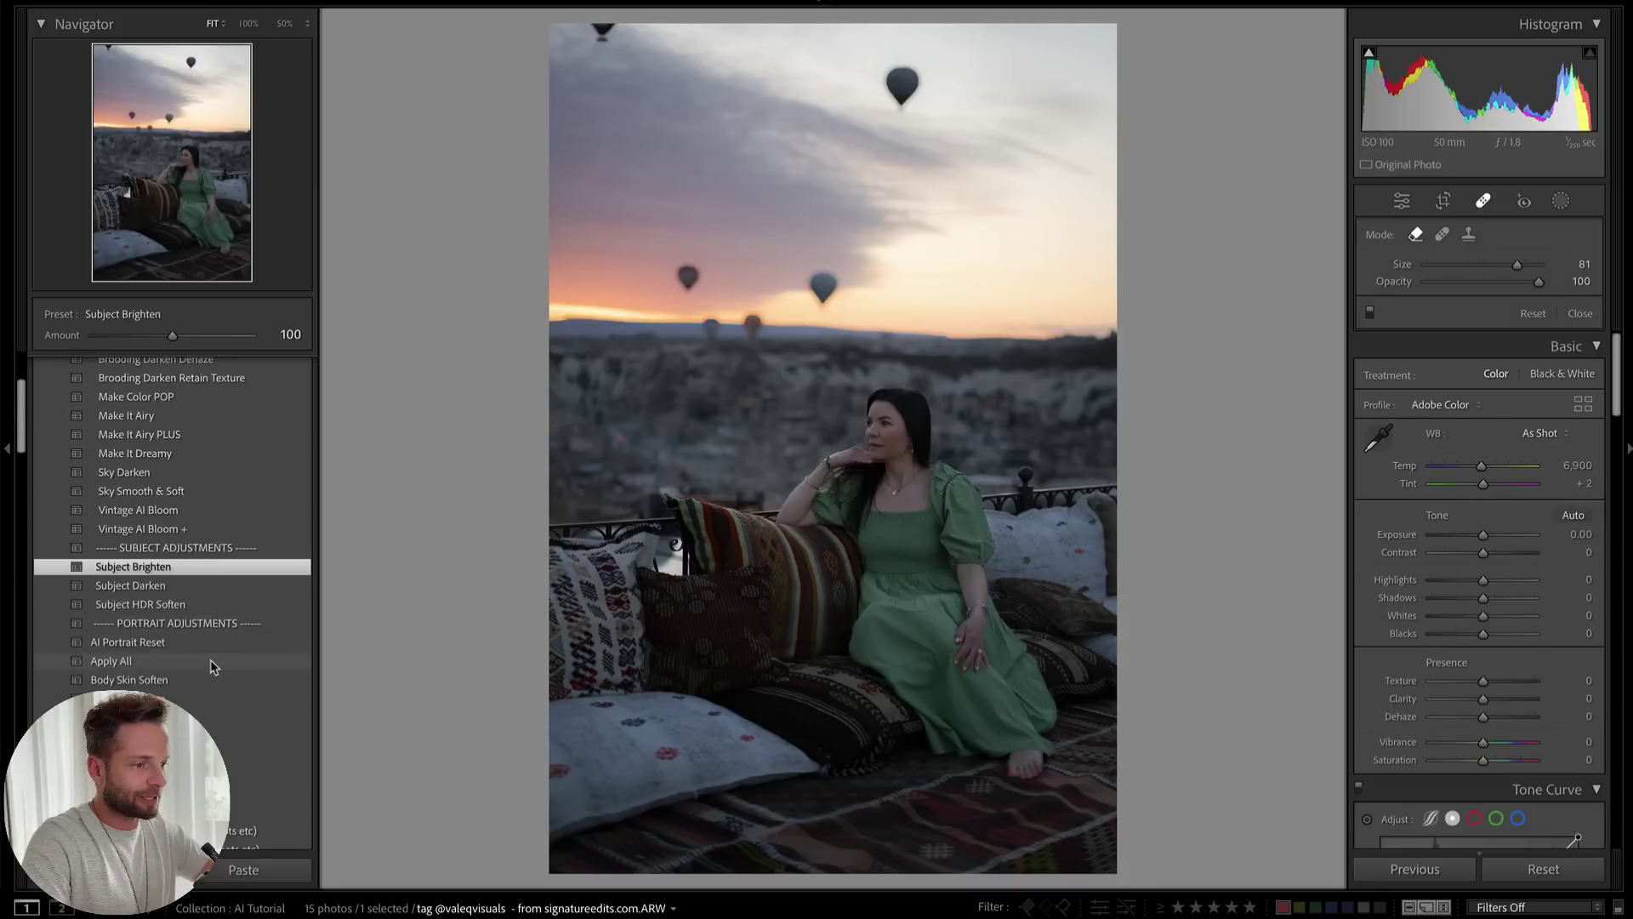
drag(172, 335, 122, 340)
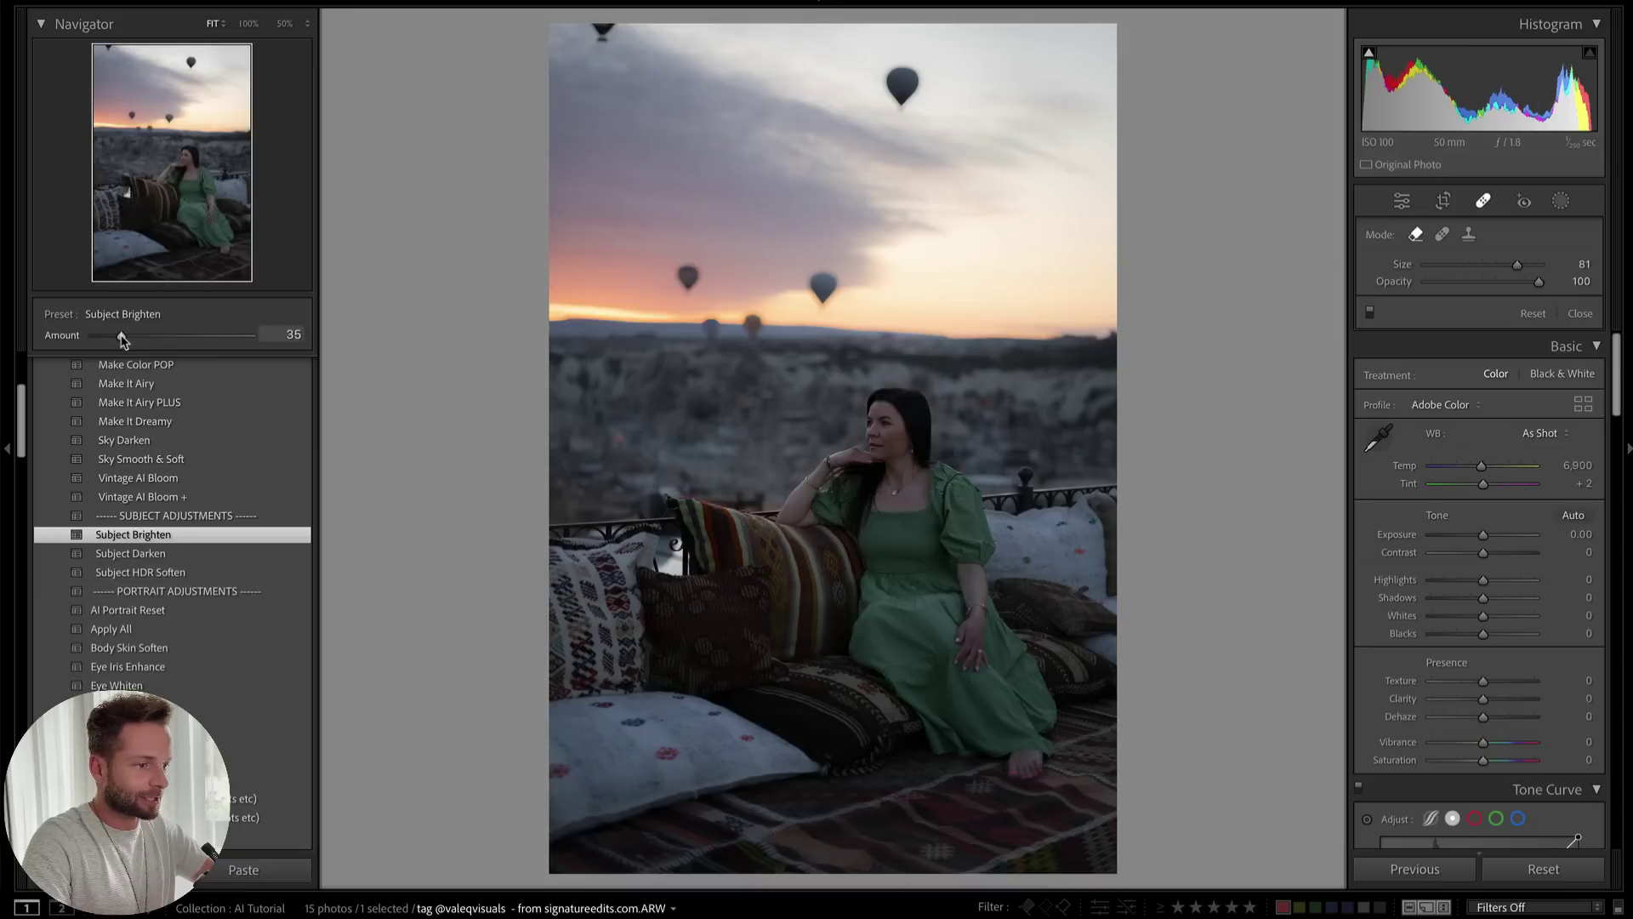
scroll(161, 502, up, 3)
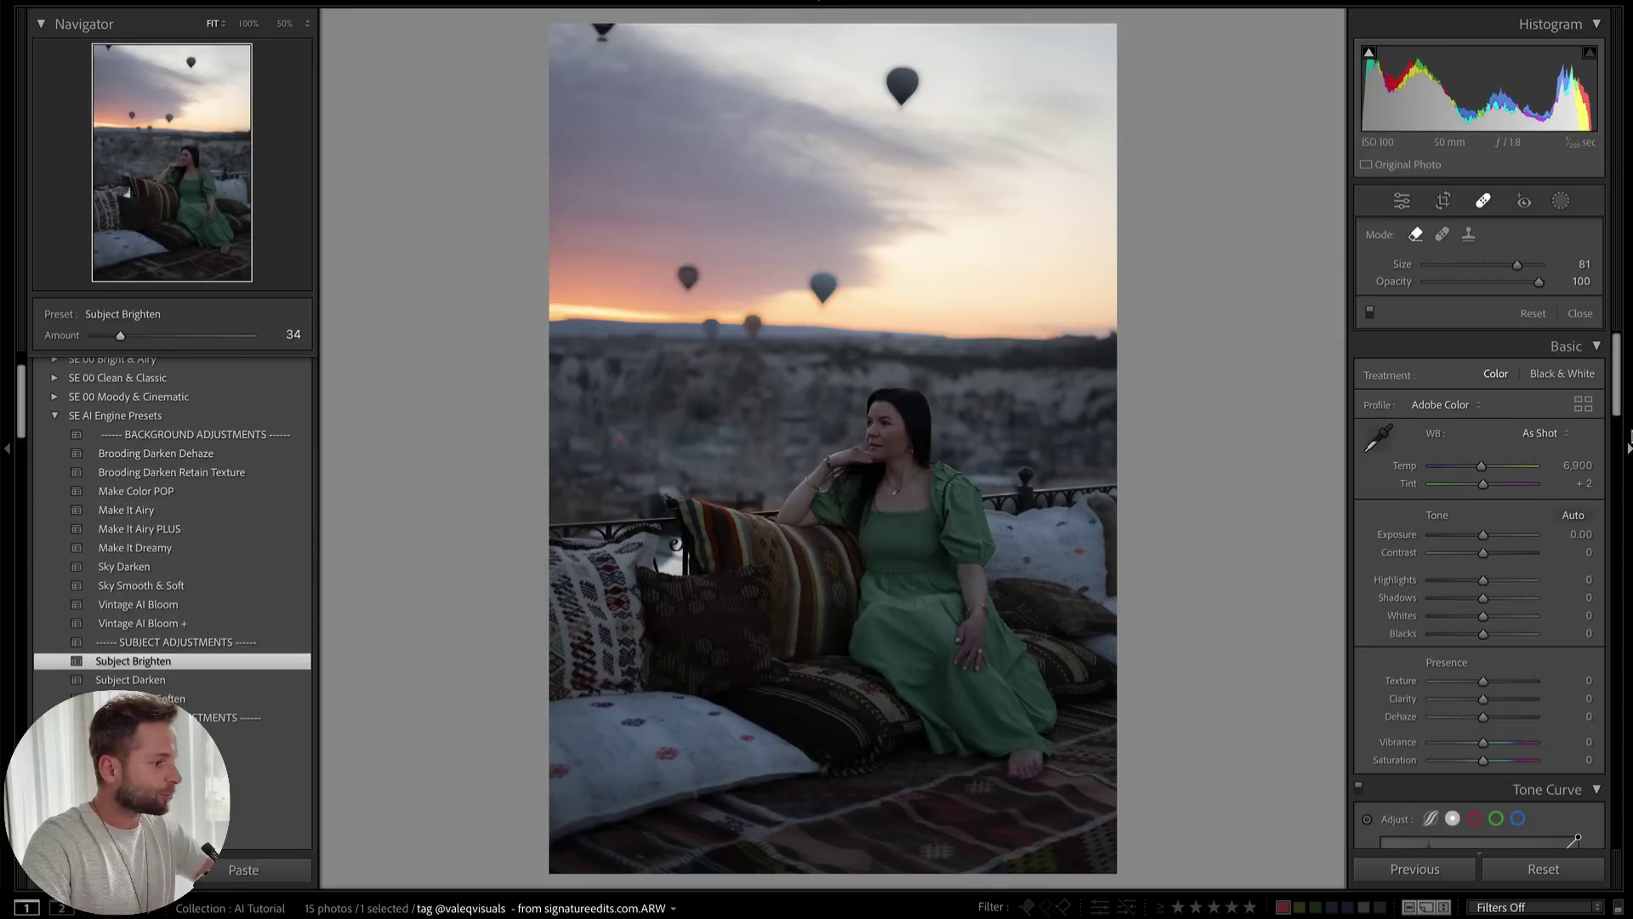
drag(1484, 456, 1499, 473)
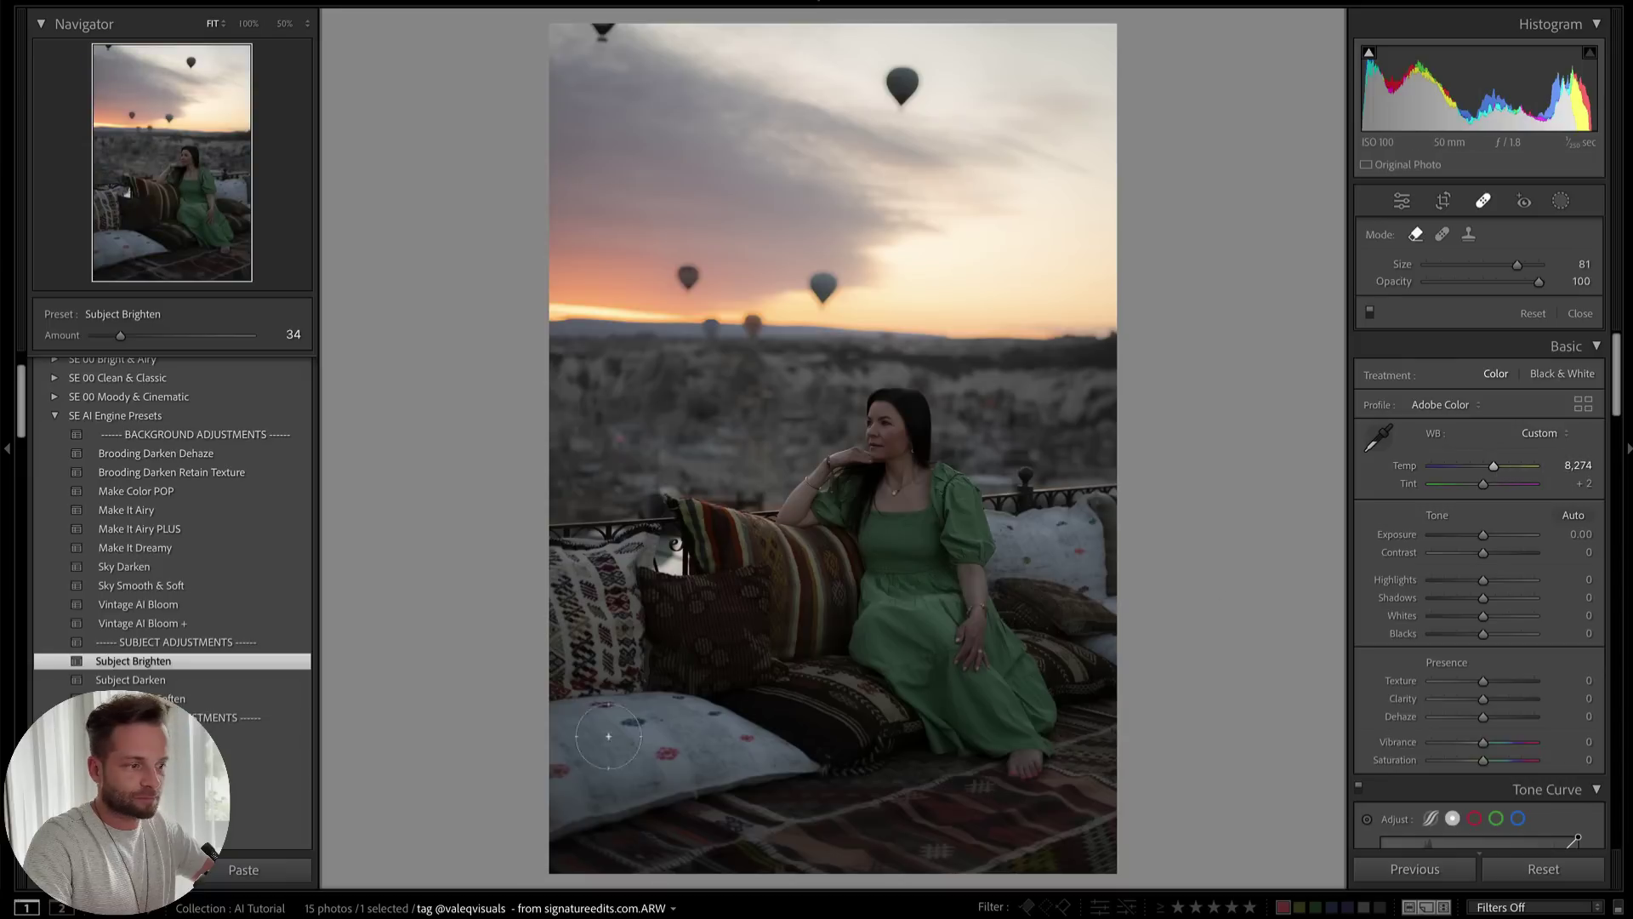
scroll(255, 733, down, 1)
scroll(151, 639, down, 8)
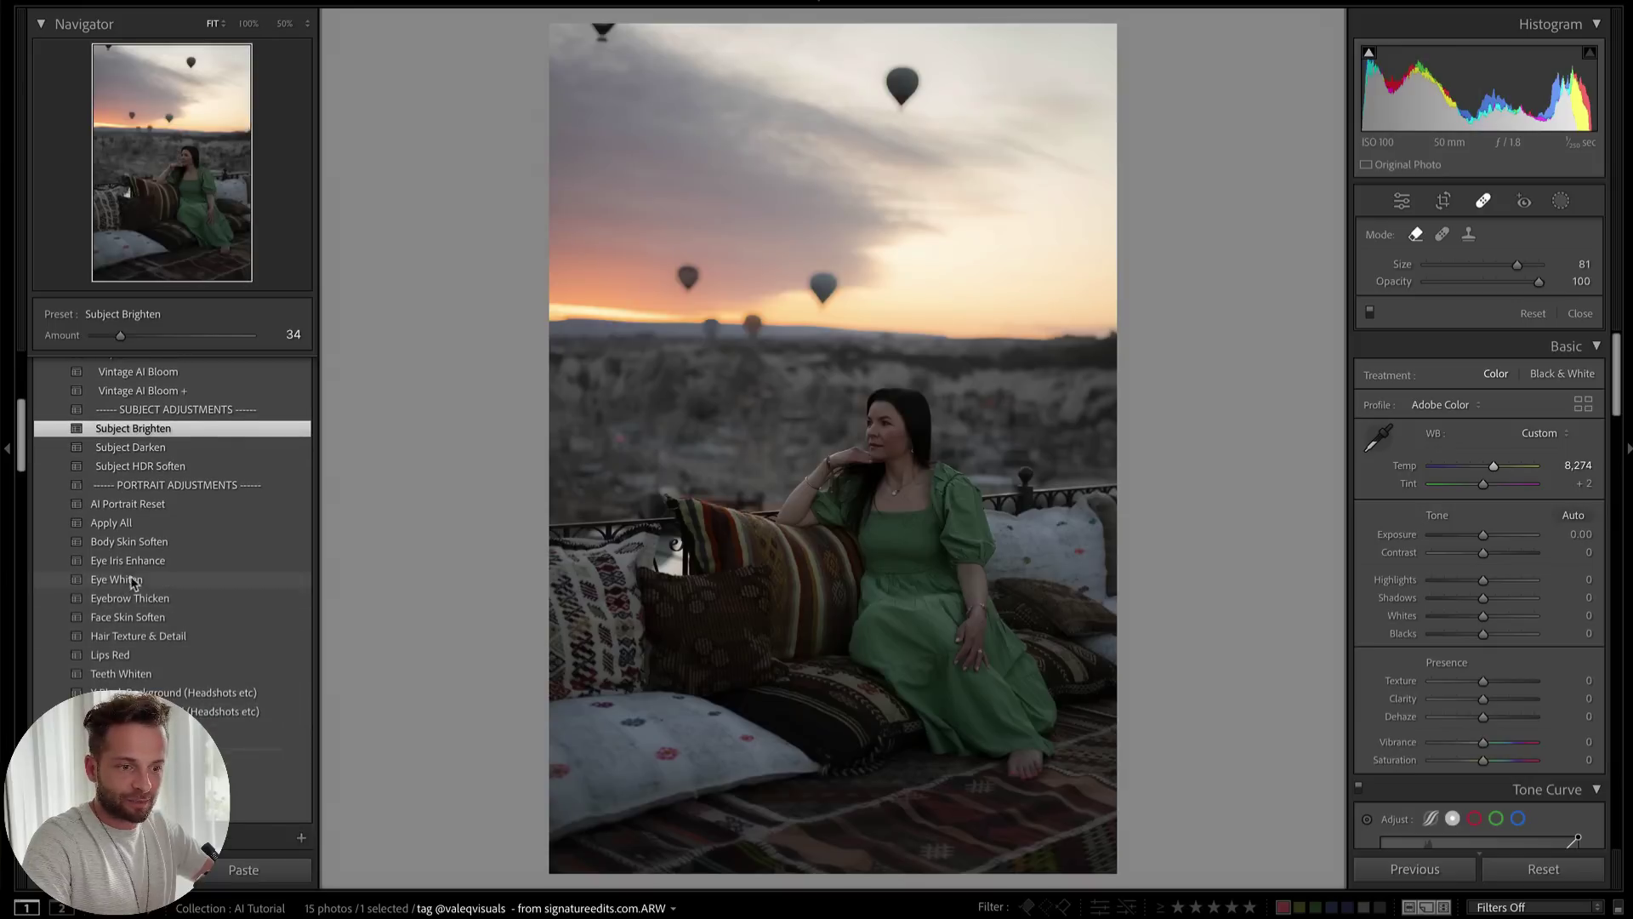
click(138, 544)
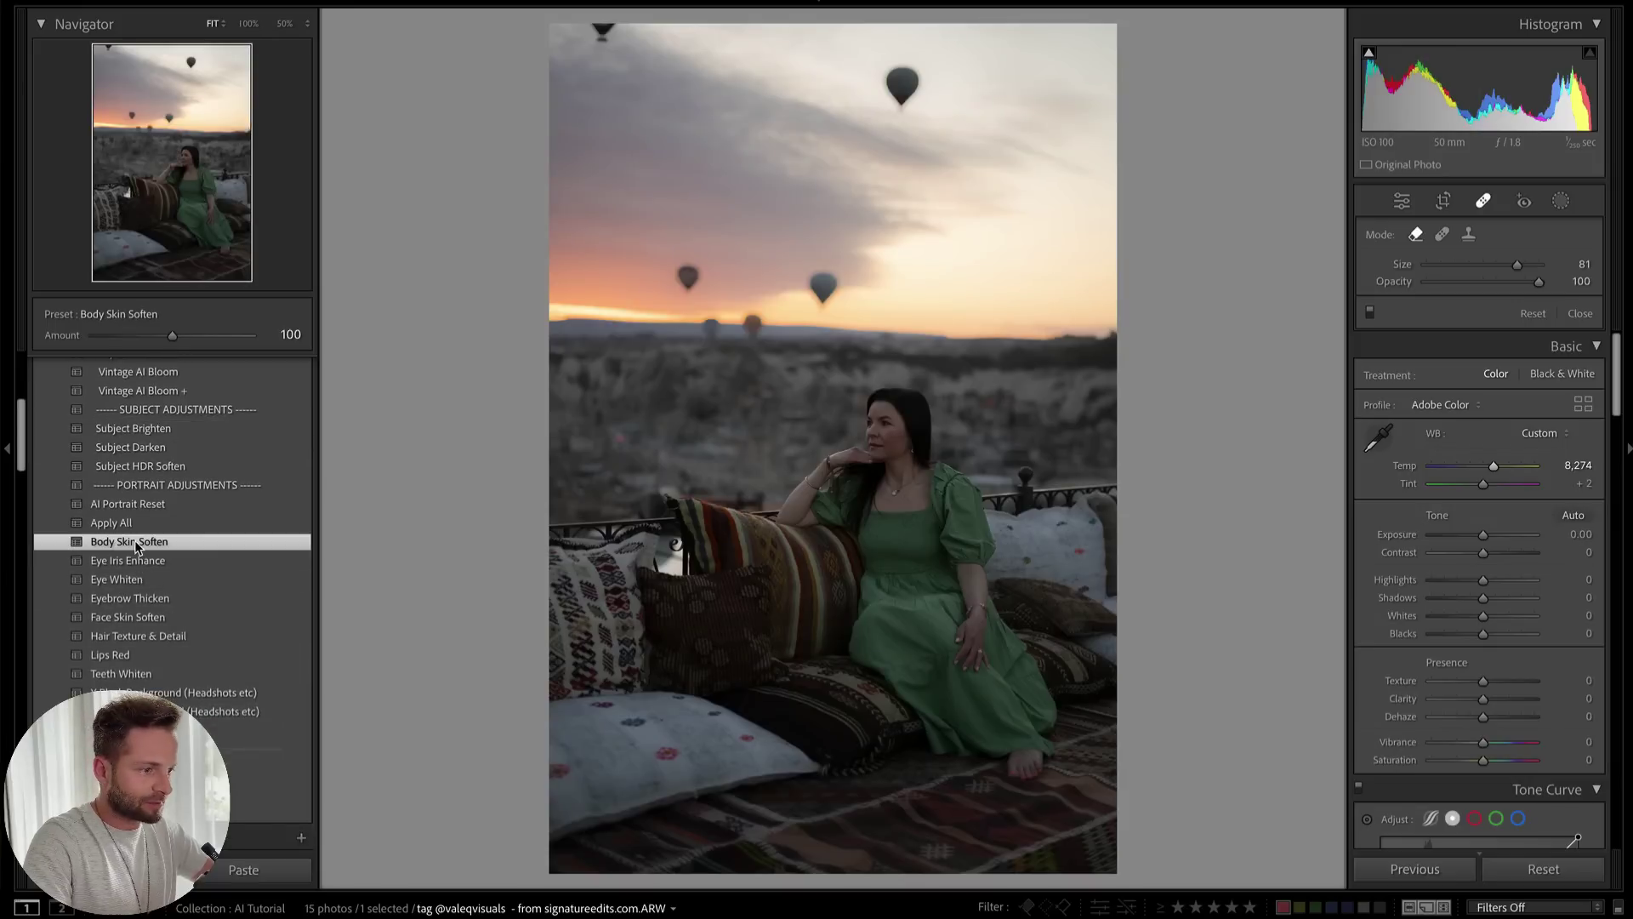
scroll(194, 659, down, 5)
scroll(193, 665, down, 2)
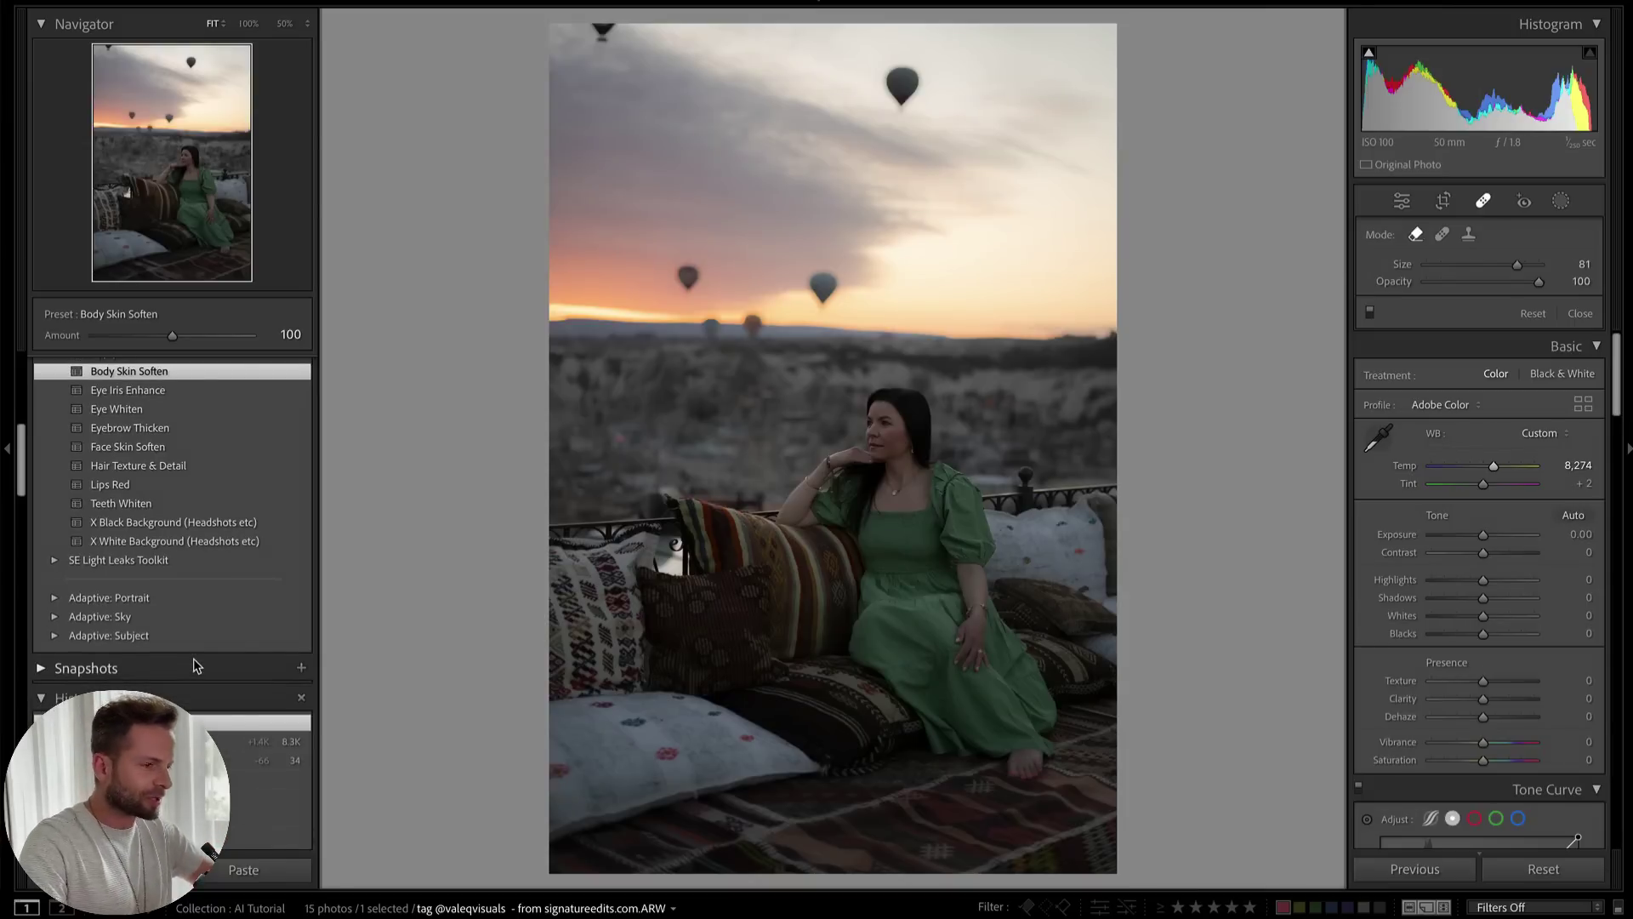
Try a People mask on the woman, then cancel it
key(k)
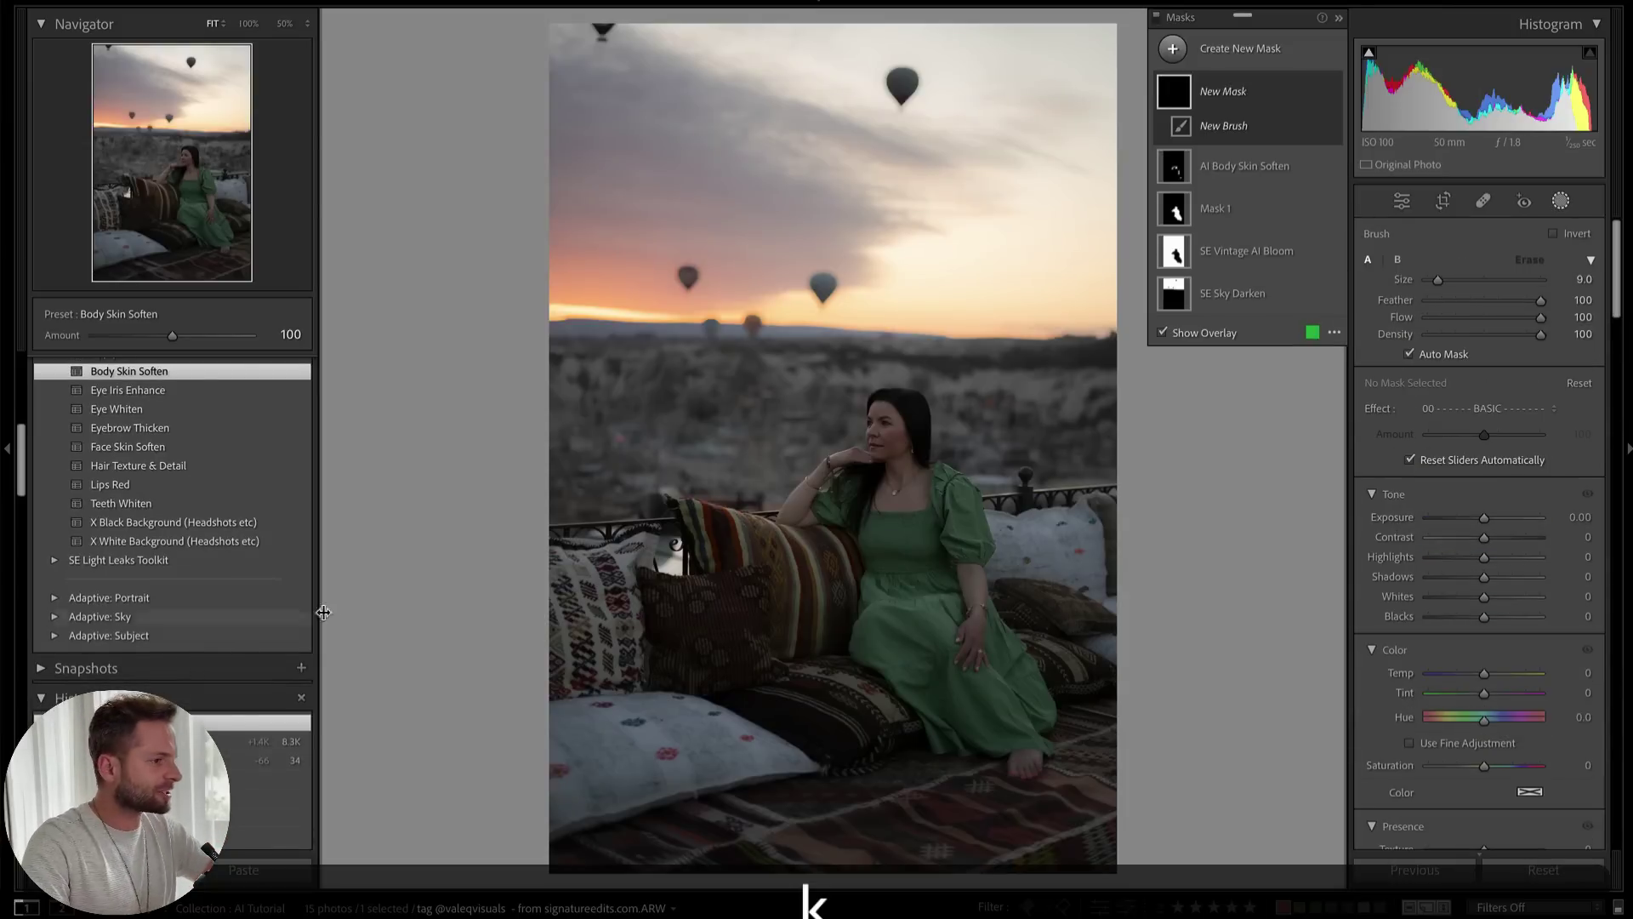
click(1559, 201)
click(1559, 201)
scroll(1505, 480, down, 5)
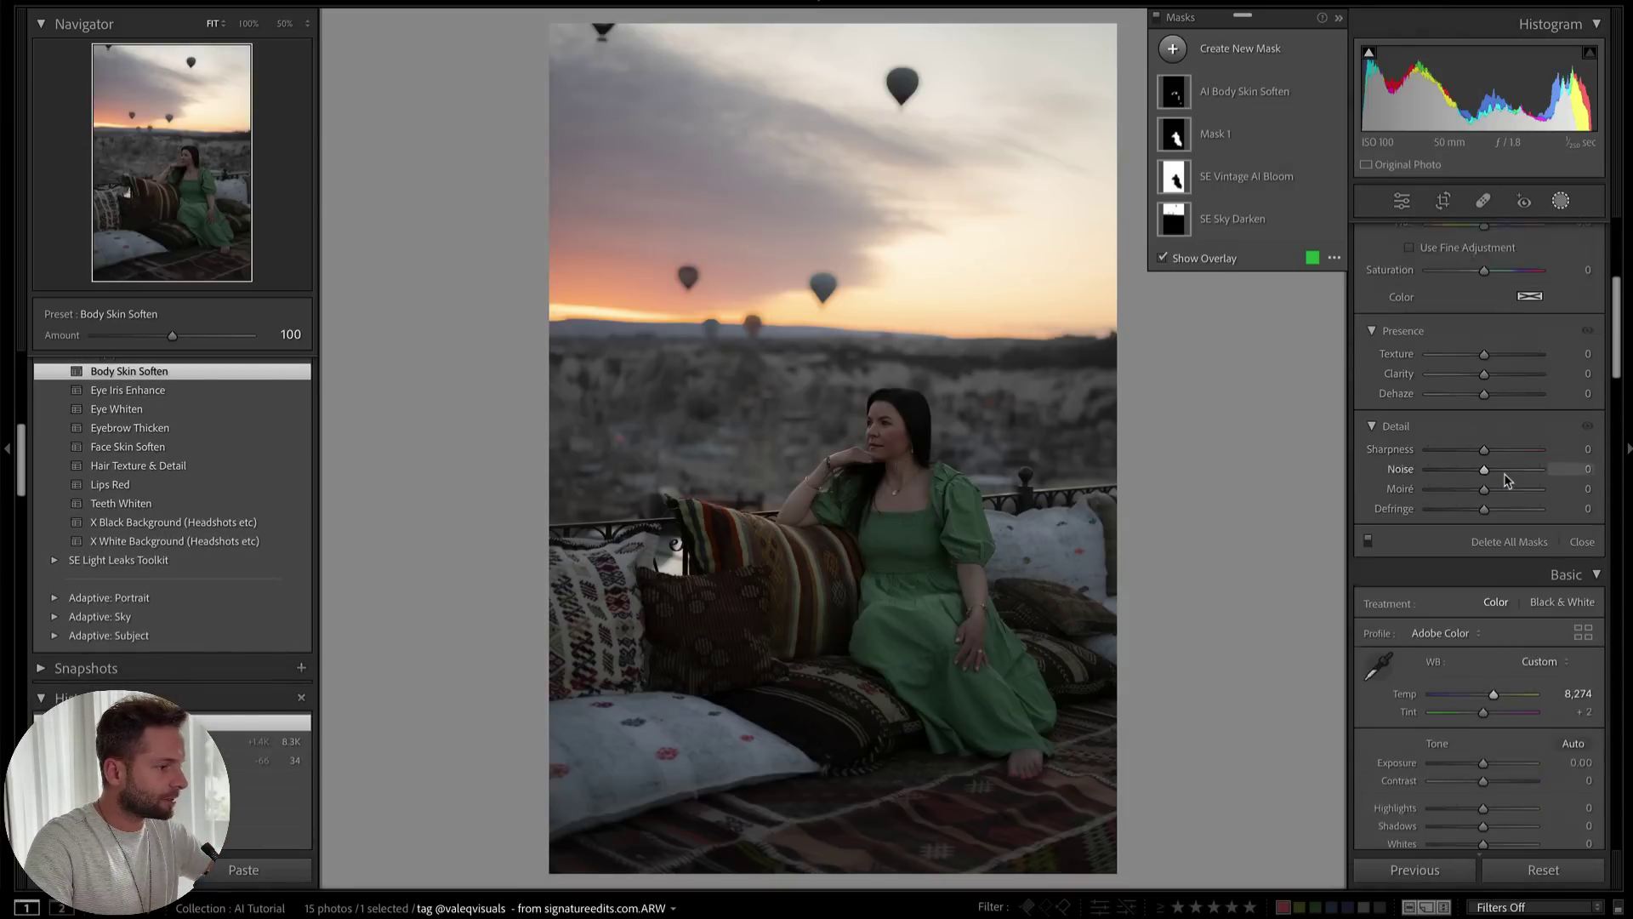
scroll(1501, 476, down, 10)
click(1172, 48)
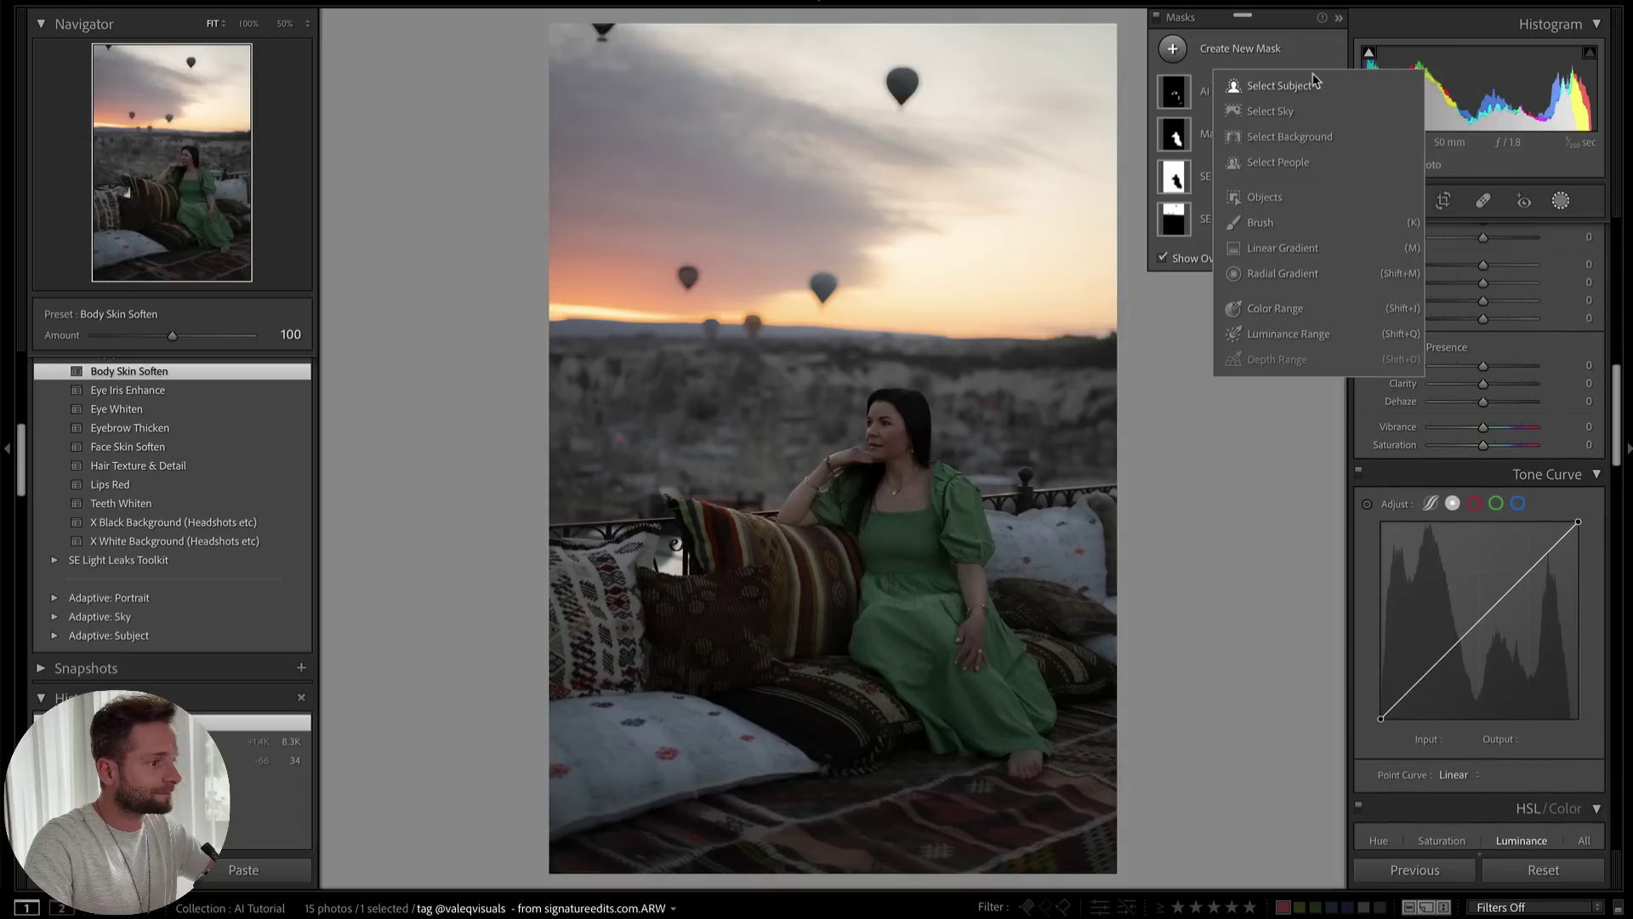
click(1279, 162)
click(1391, 279)
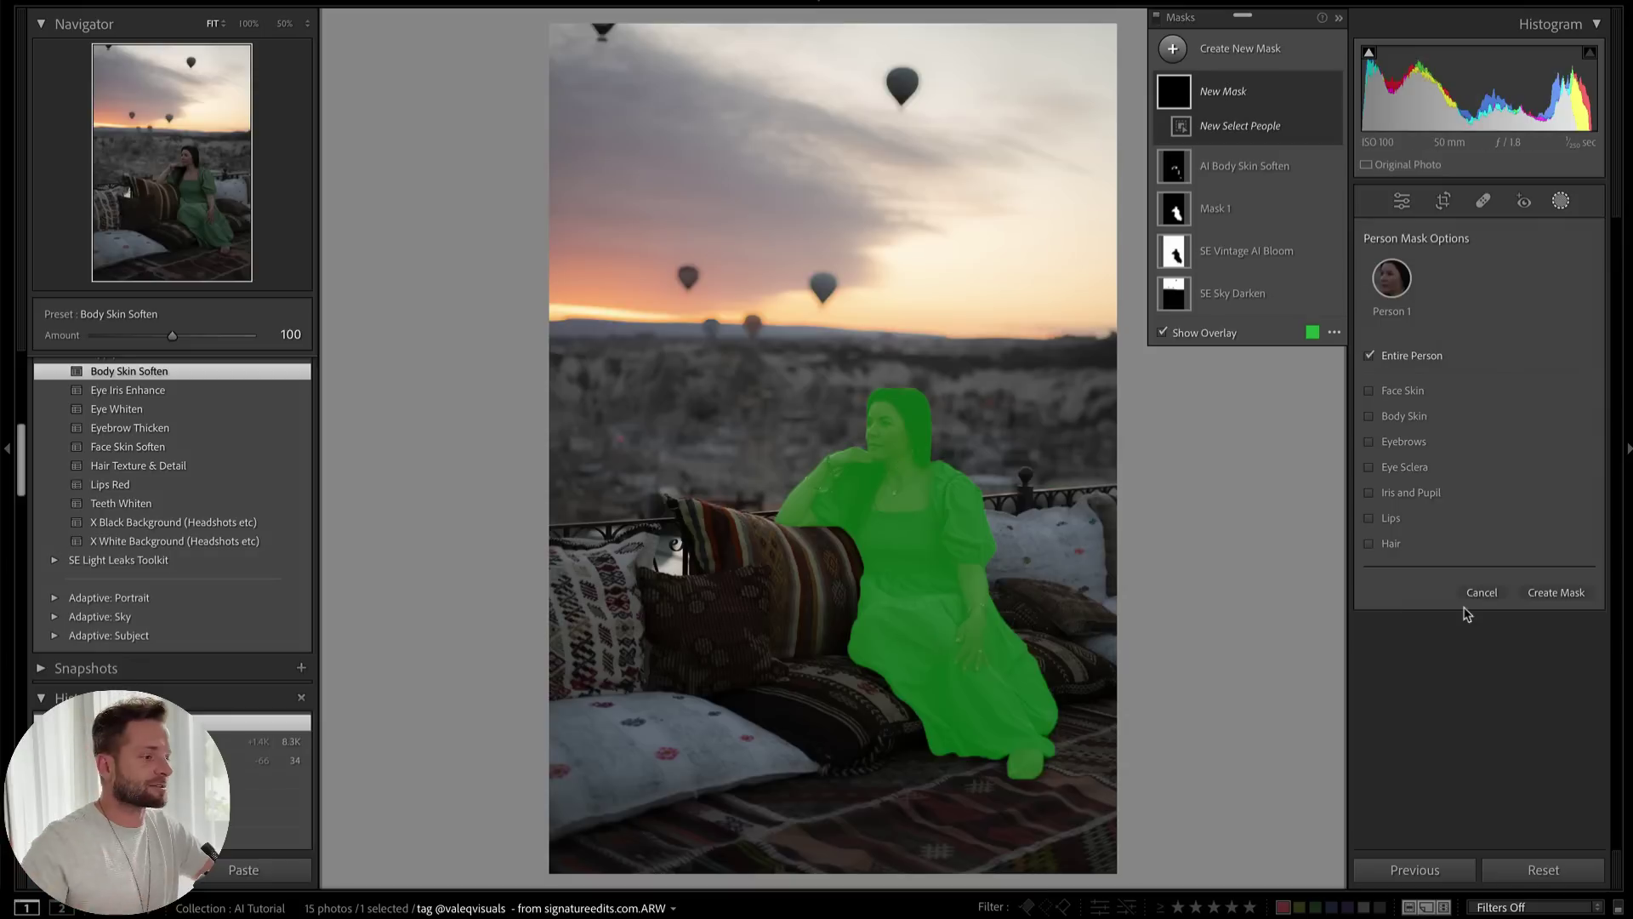
click(1488, 595)
Brush-mask the green dress with more highlights, whites, contrast and saturation 26, then go to the next photo
key(k)
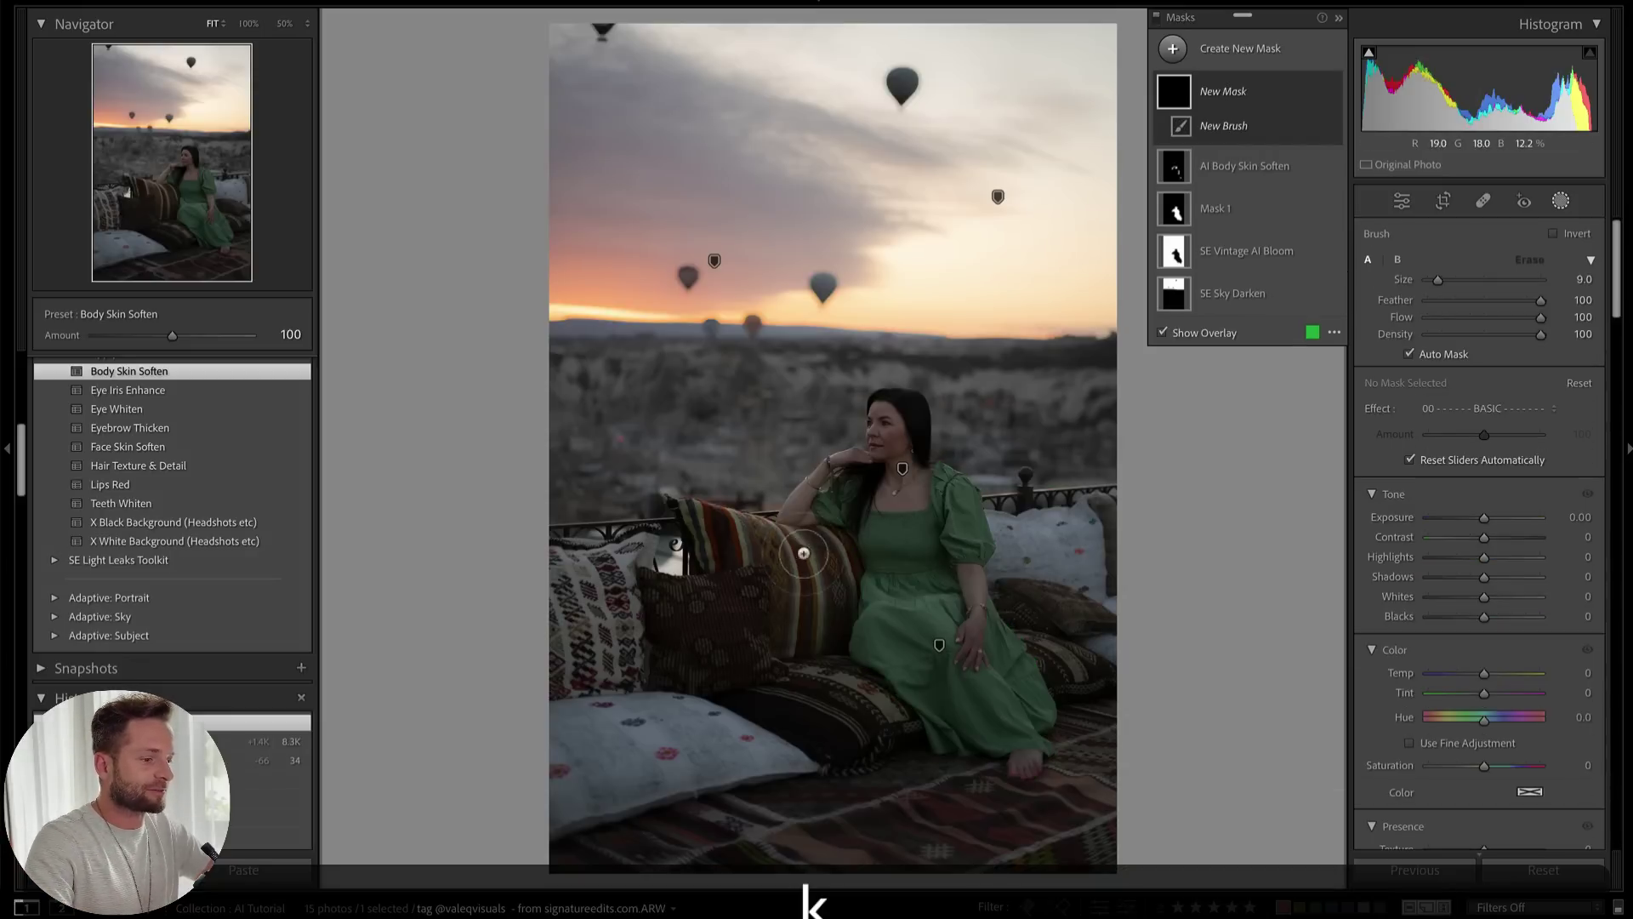
mouse_move(838, 514)
mouse_down()
mouse_move(917, 537)
mouse_move(954, 511)
mouse_move(955, 545)
mouse_move(899, 599)
mouse_move(929, 679)
mouse_move(996, 713)
mouse_move(1007, 677)
mouse_up()
mouse_move(1484, 557)
mouse_down()
mouse_move(1532, 557)
mouse_move(1508, 598)
mouse_up()
drag(1484, 537, 1505, 536)
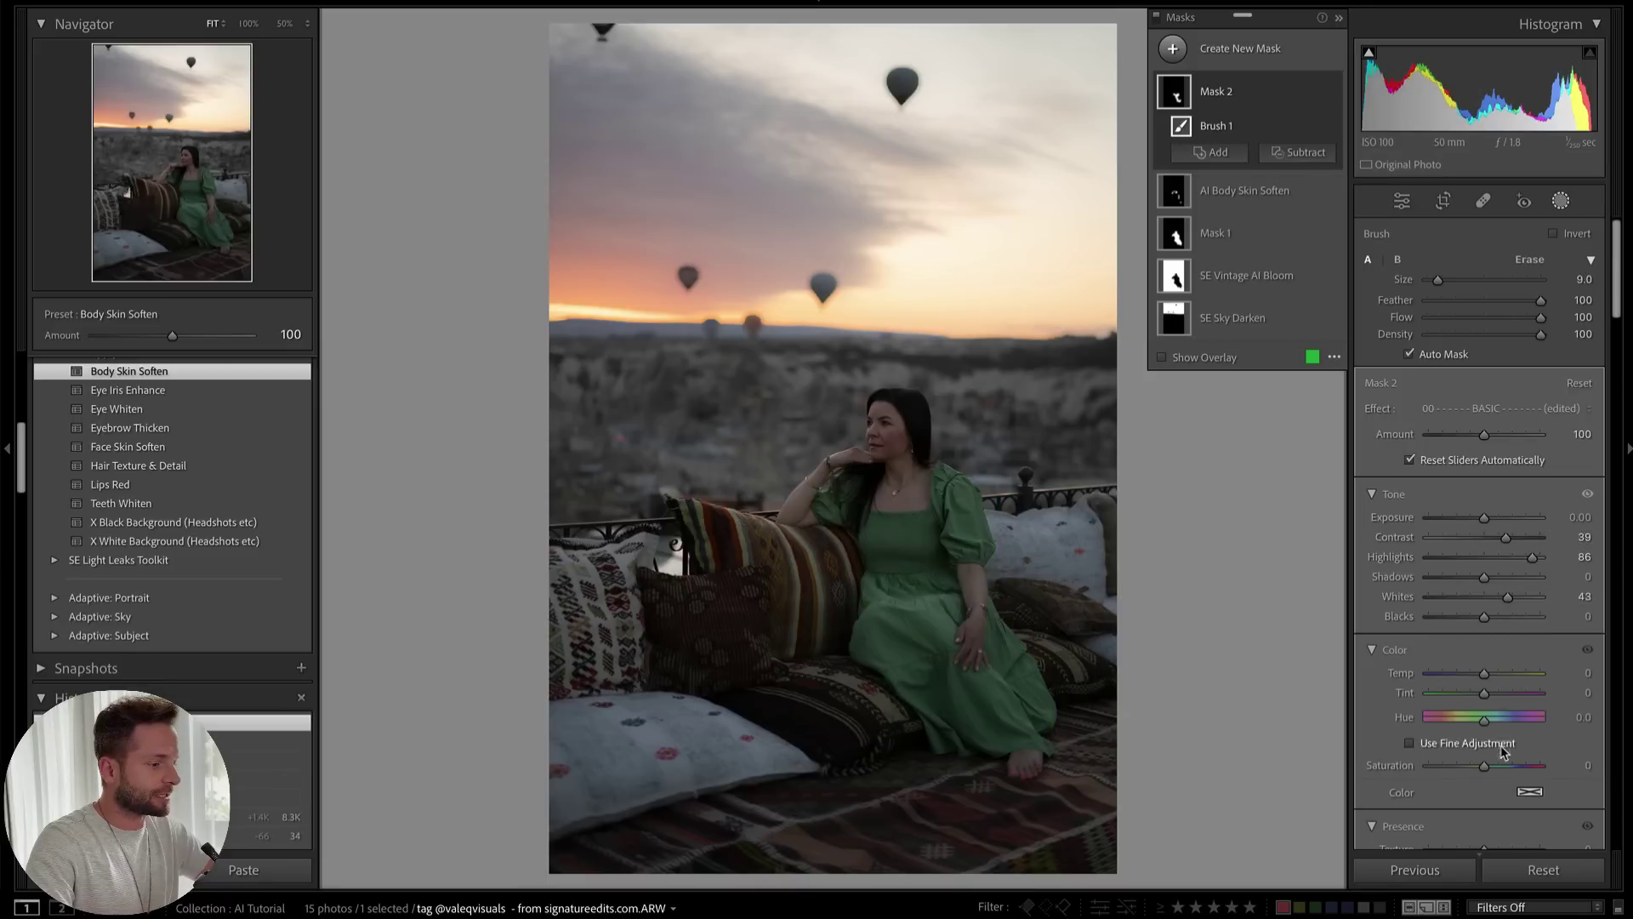
drag(1484, 765, 1498, 766)
key(Return)
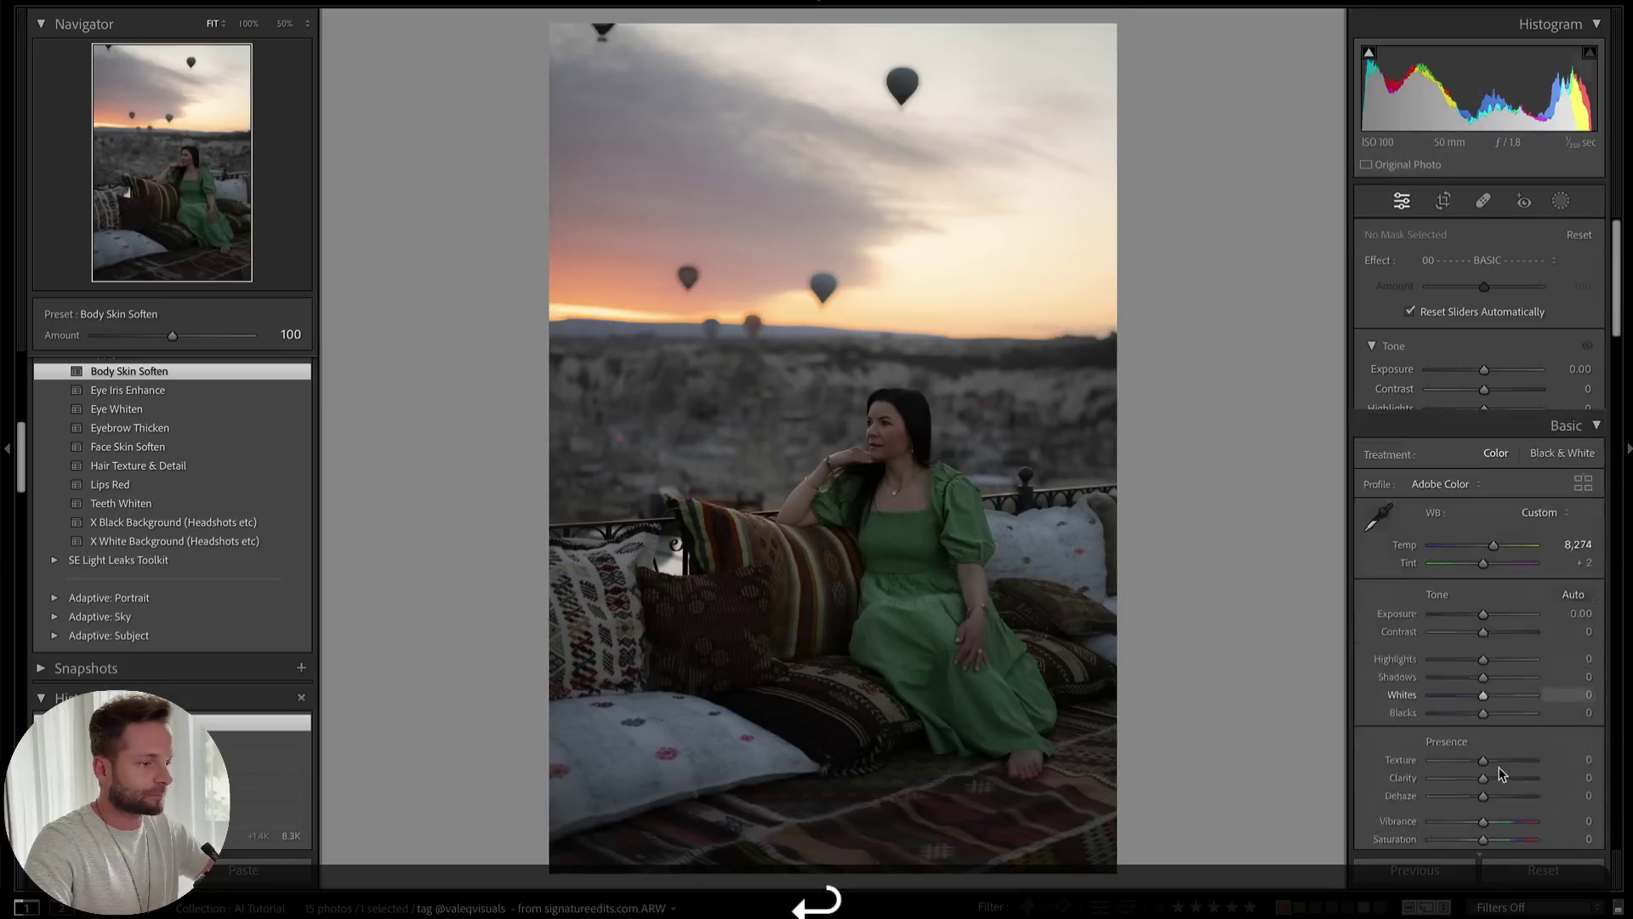
key(backslash)
key(backslash)
key(backslash)
key(backslash)
key(backslash)
key(backslash)
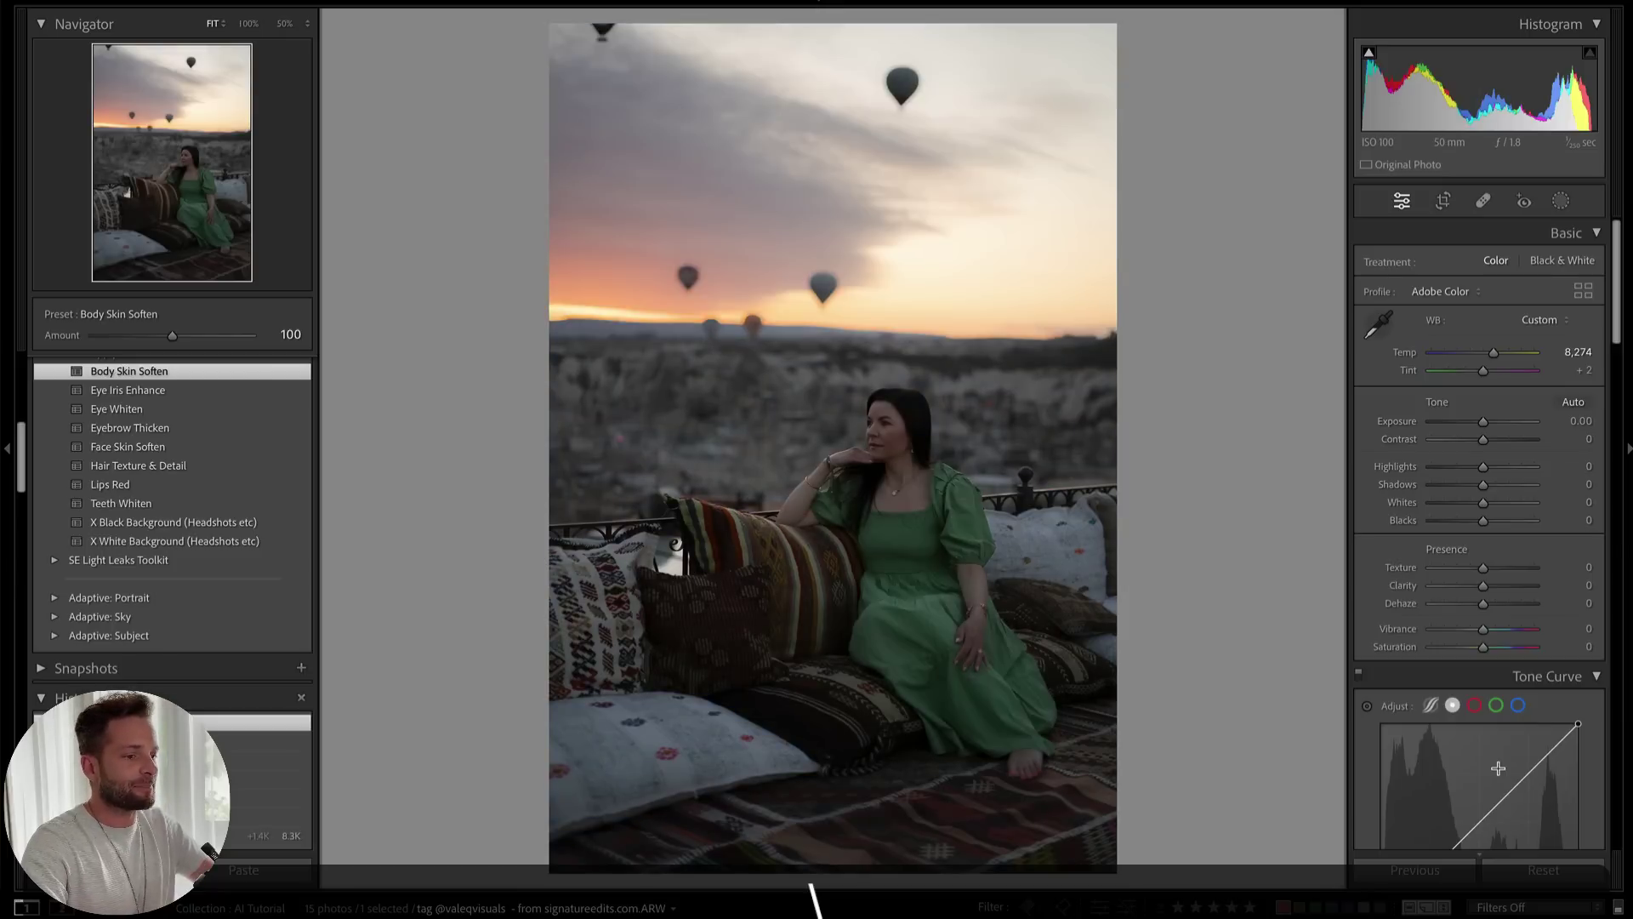
key(Right)
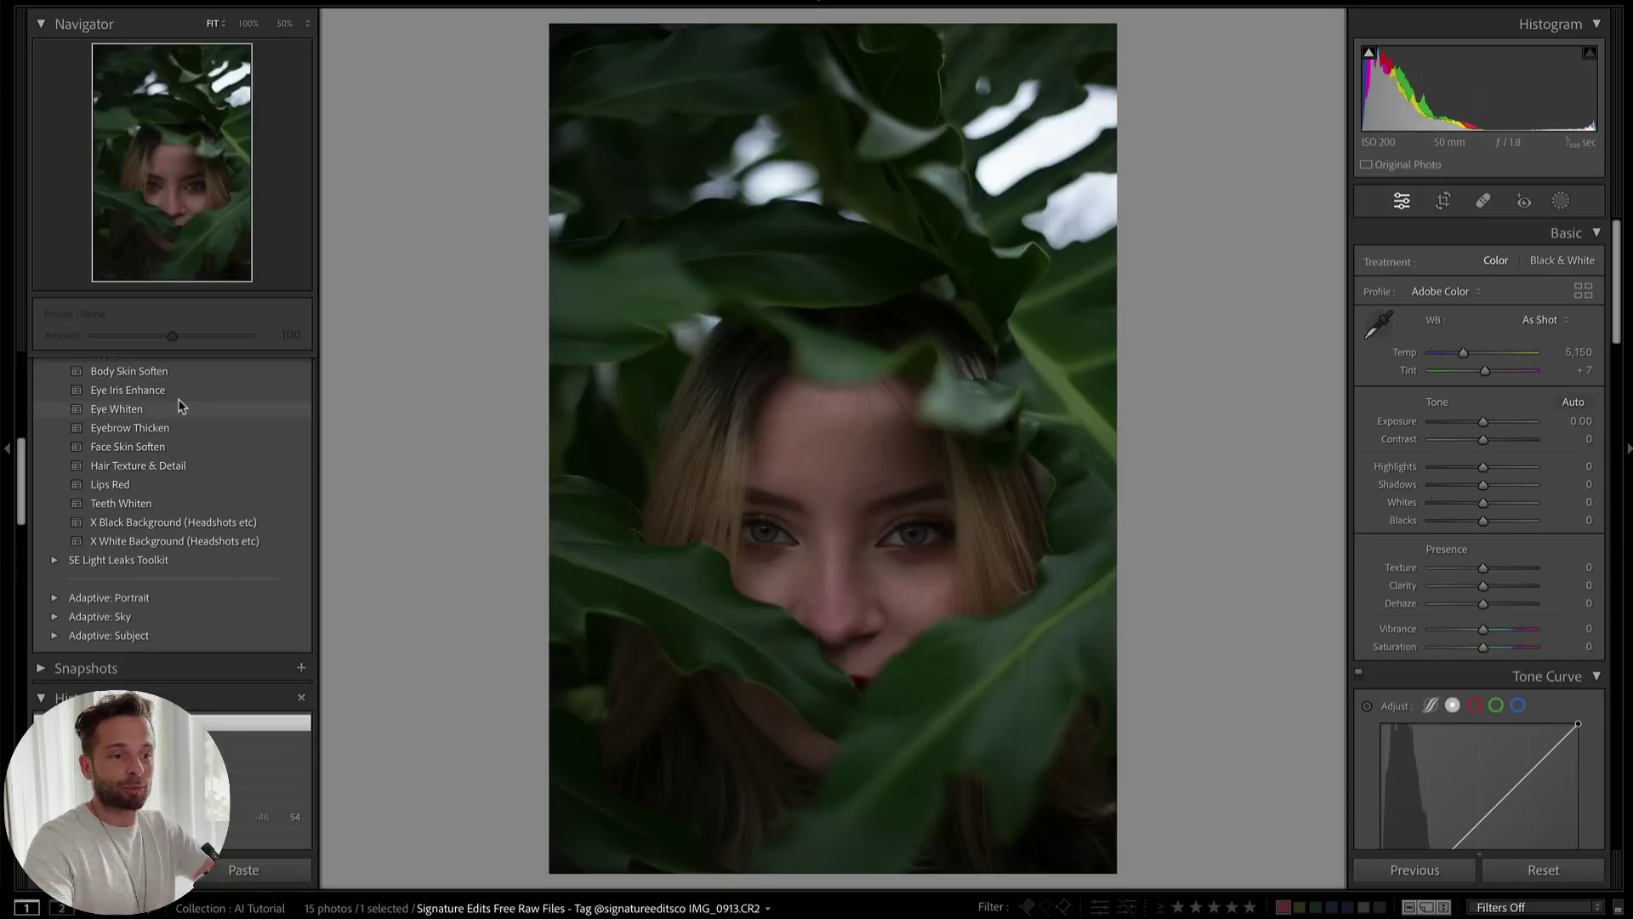
Apply the SE 002 M&C Warm preset and nudge exposure to +0.99
scroll(179, 408, up, 5)
click(54, 491)
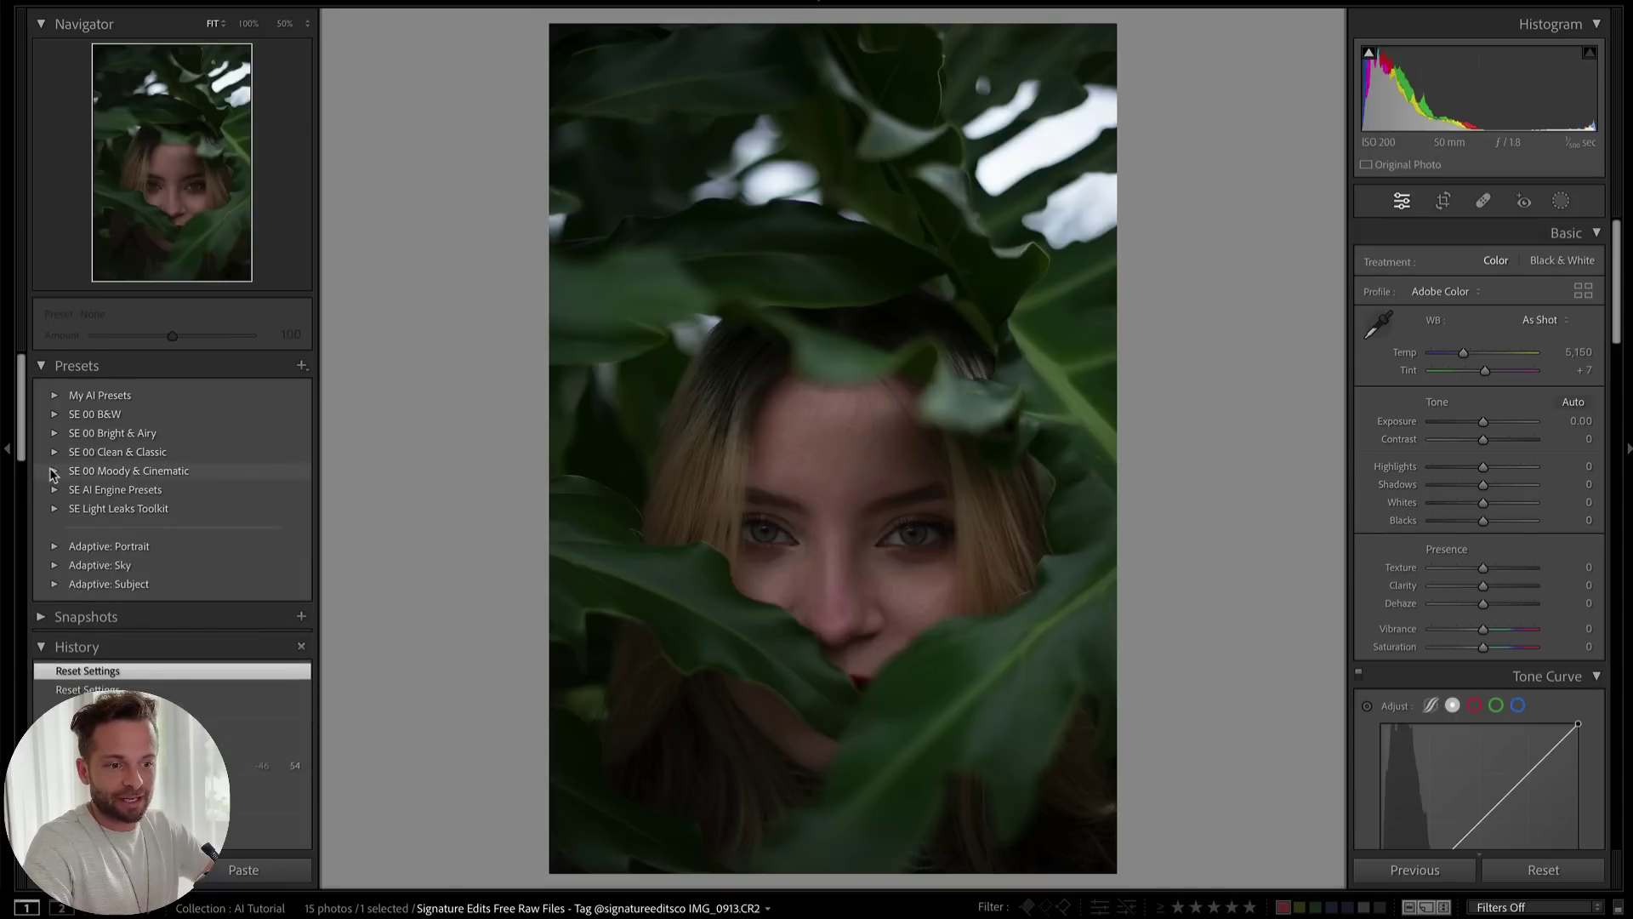
click(54, 470)
scroll(162, 485, down, 1)
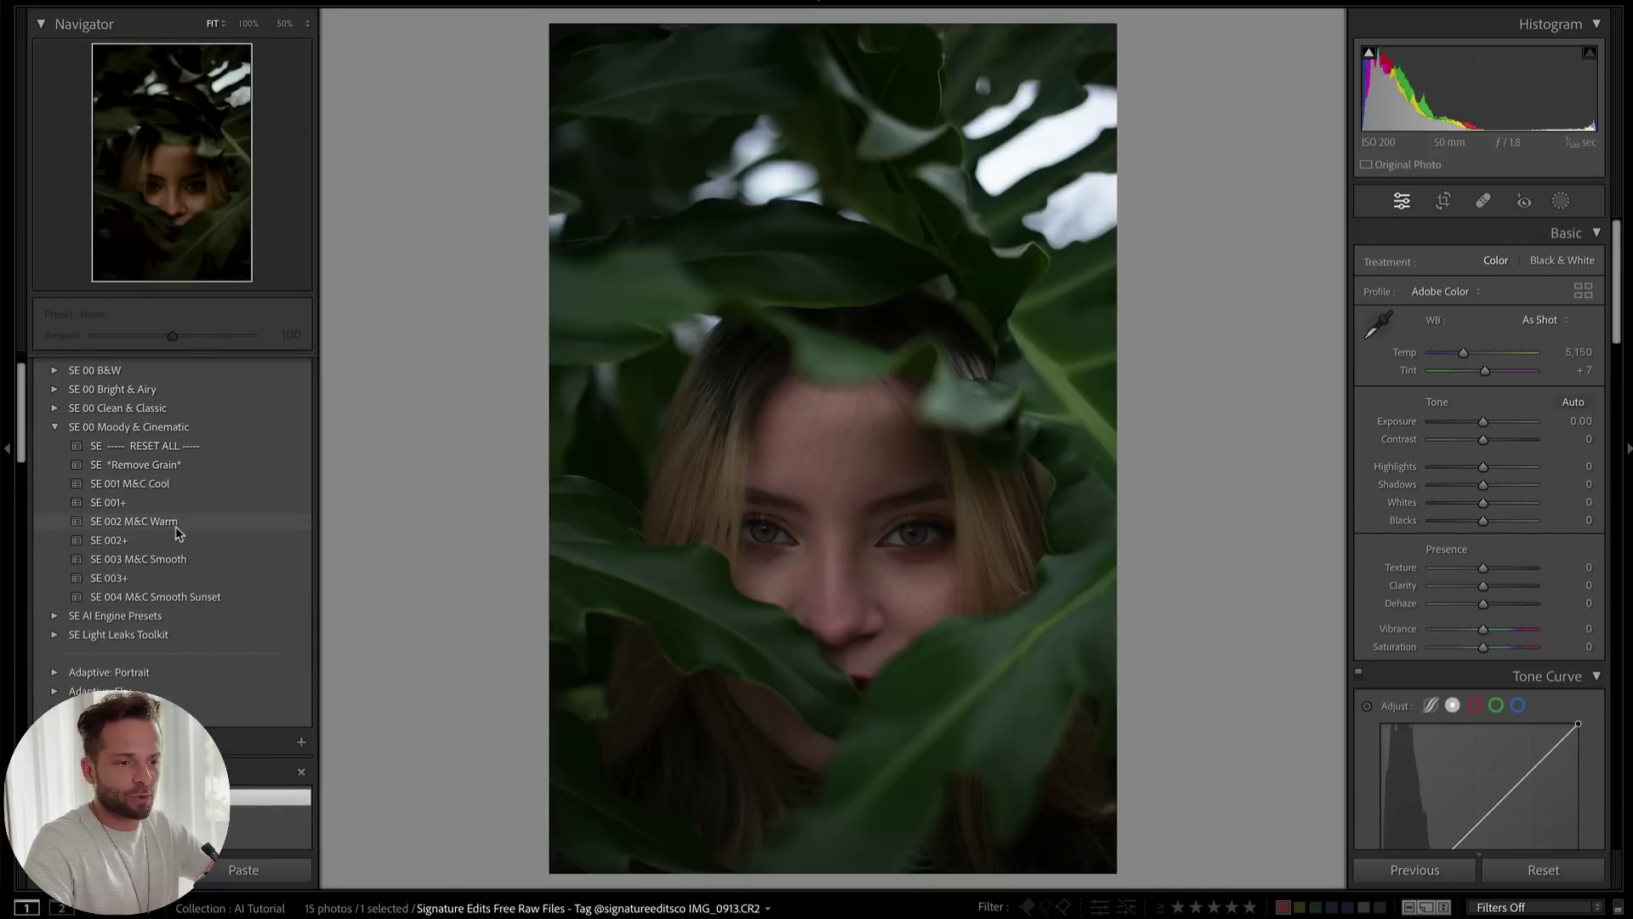
click(136, 520)
key(shift+equal)
key(shift+equal)
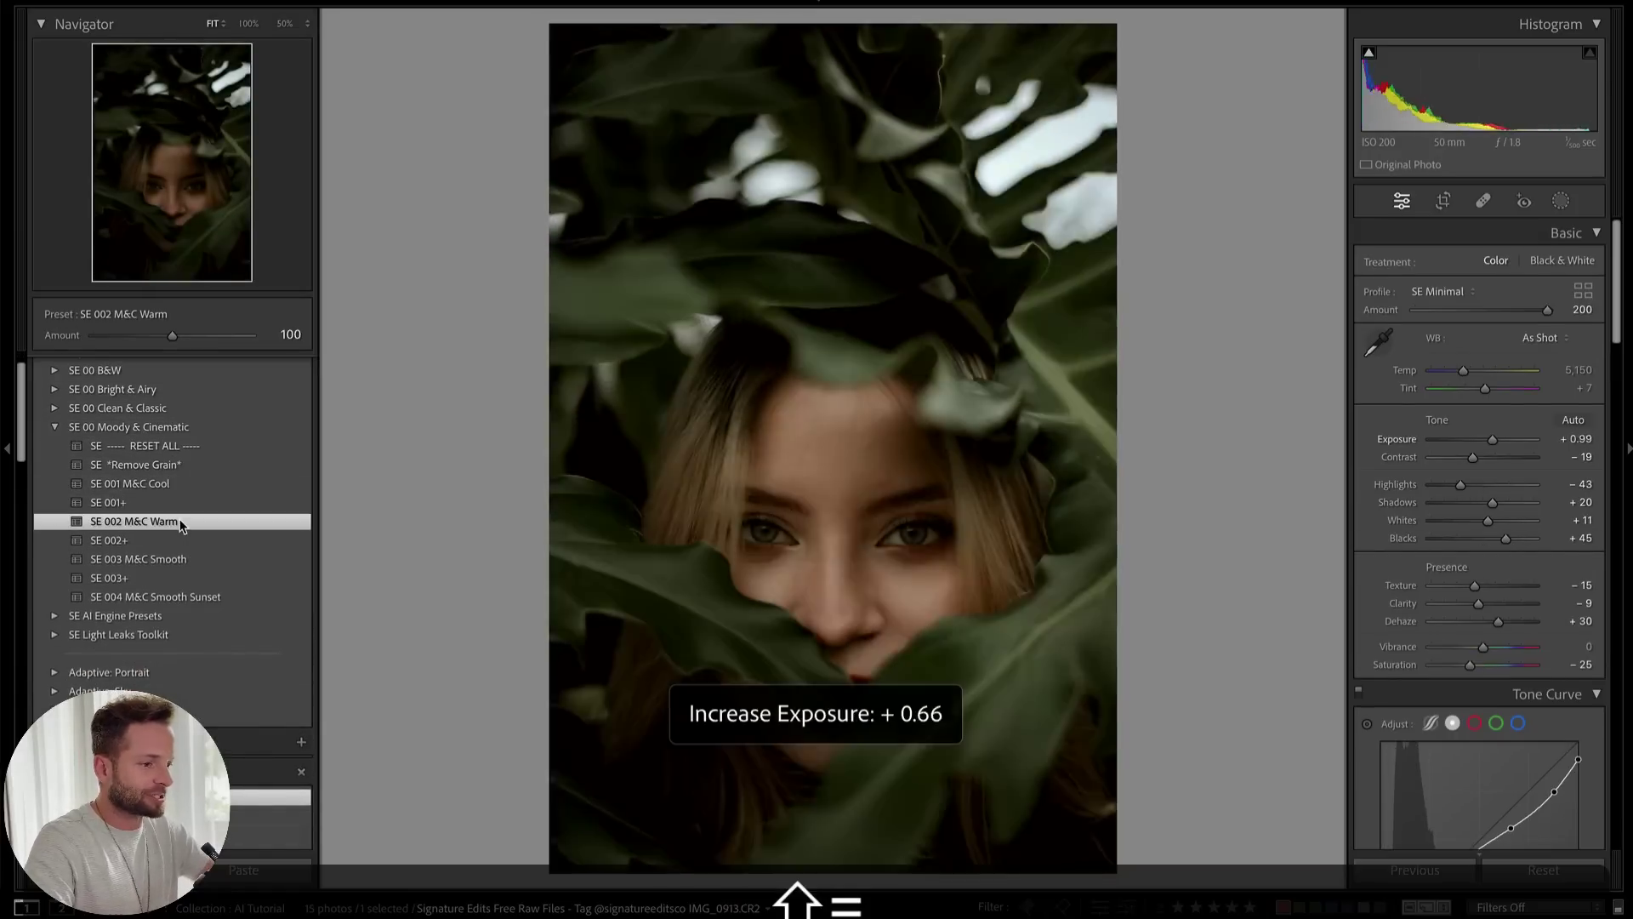
key(shift+minus)
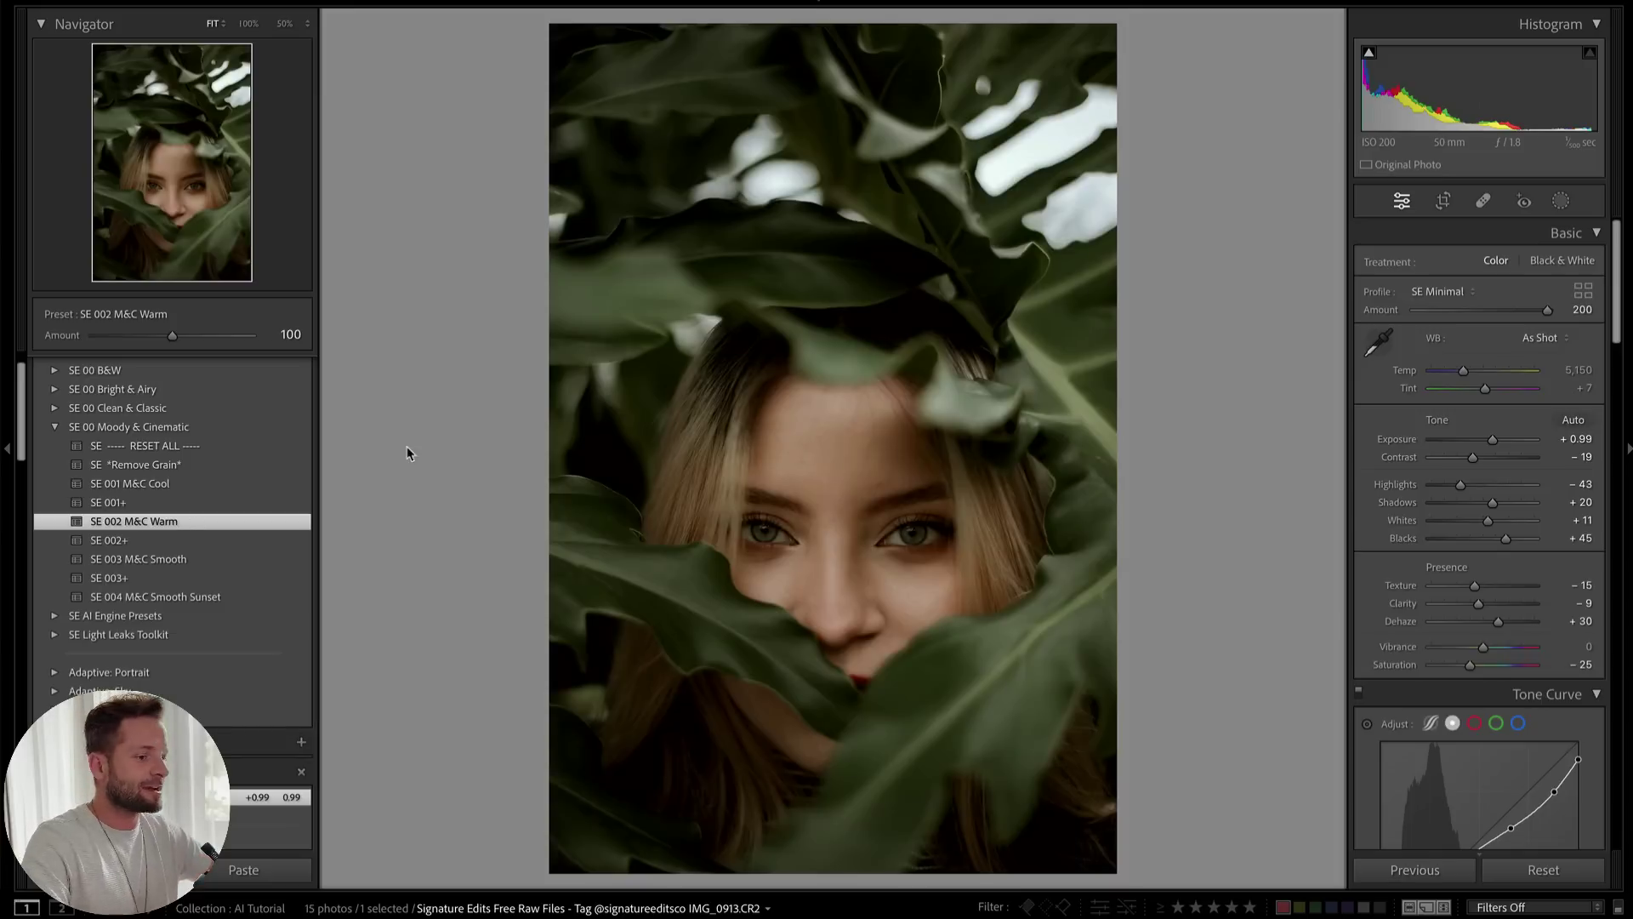
Set Tint to +28, preset amount to 63, and exposure to +0.66
drag(1486, 391, 1494, 391)
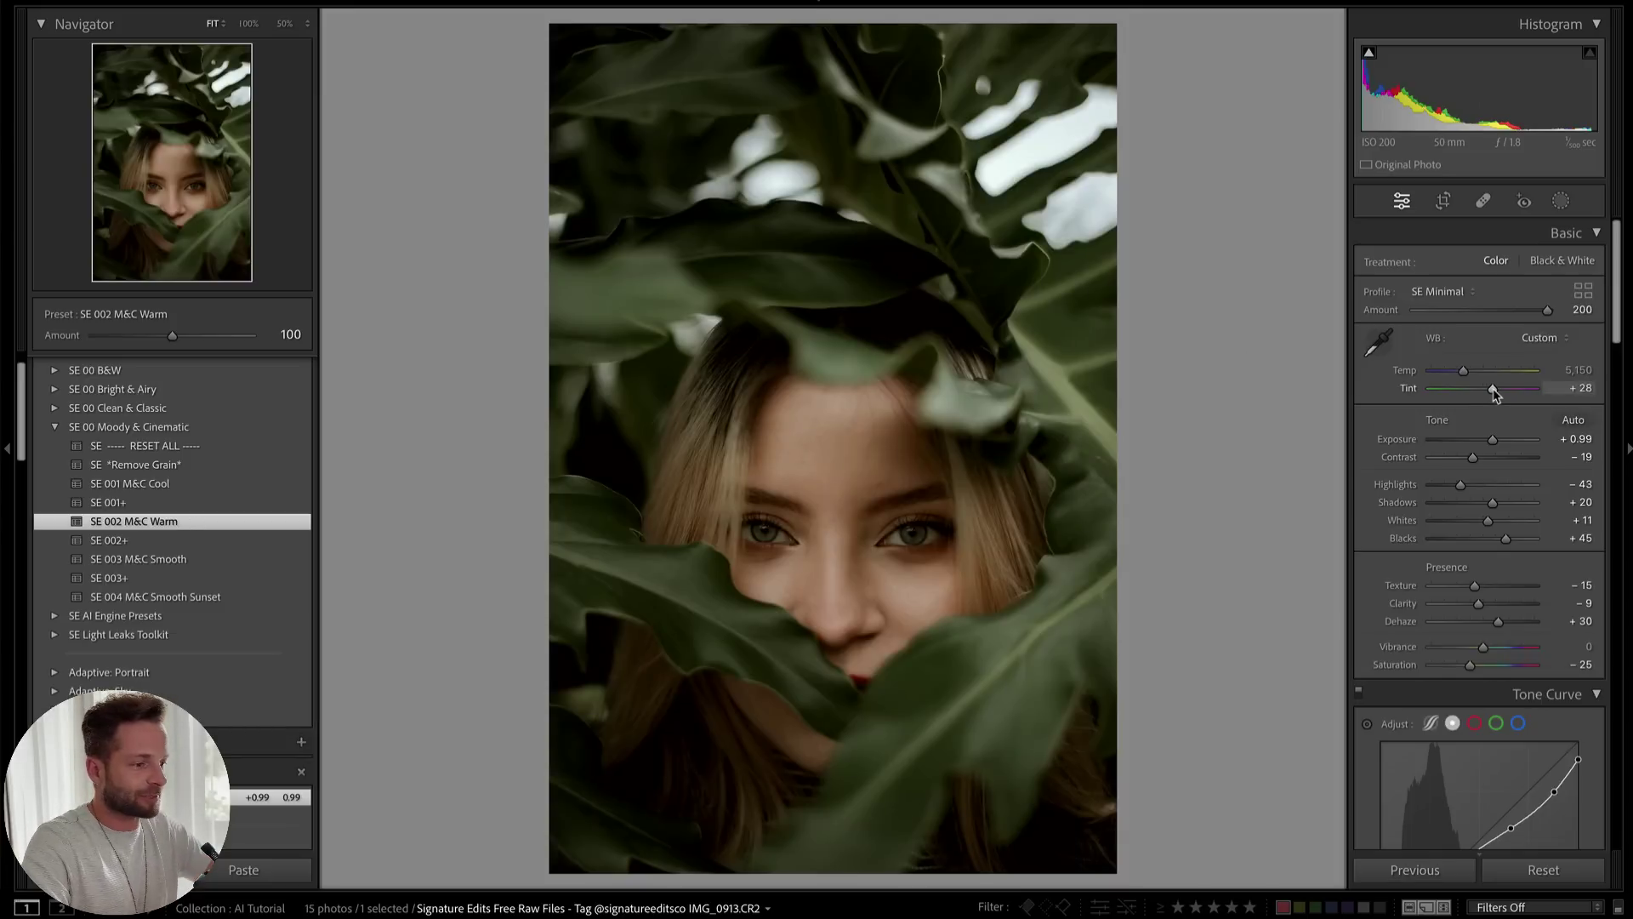
click(135, 336)
drag(135, 336, 143, 336)
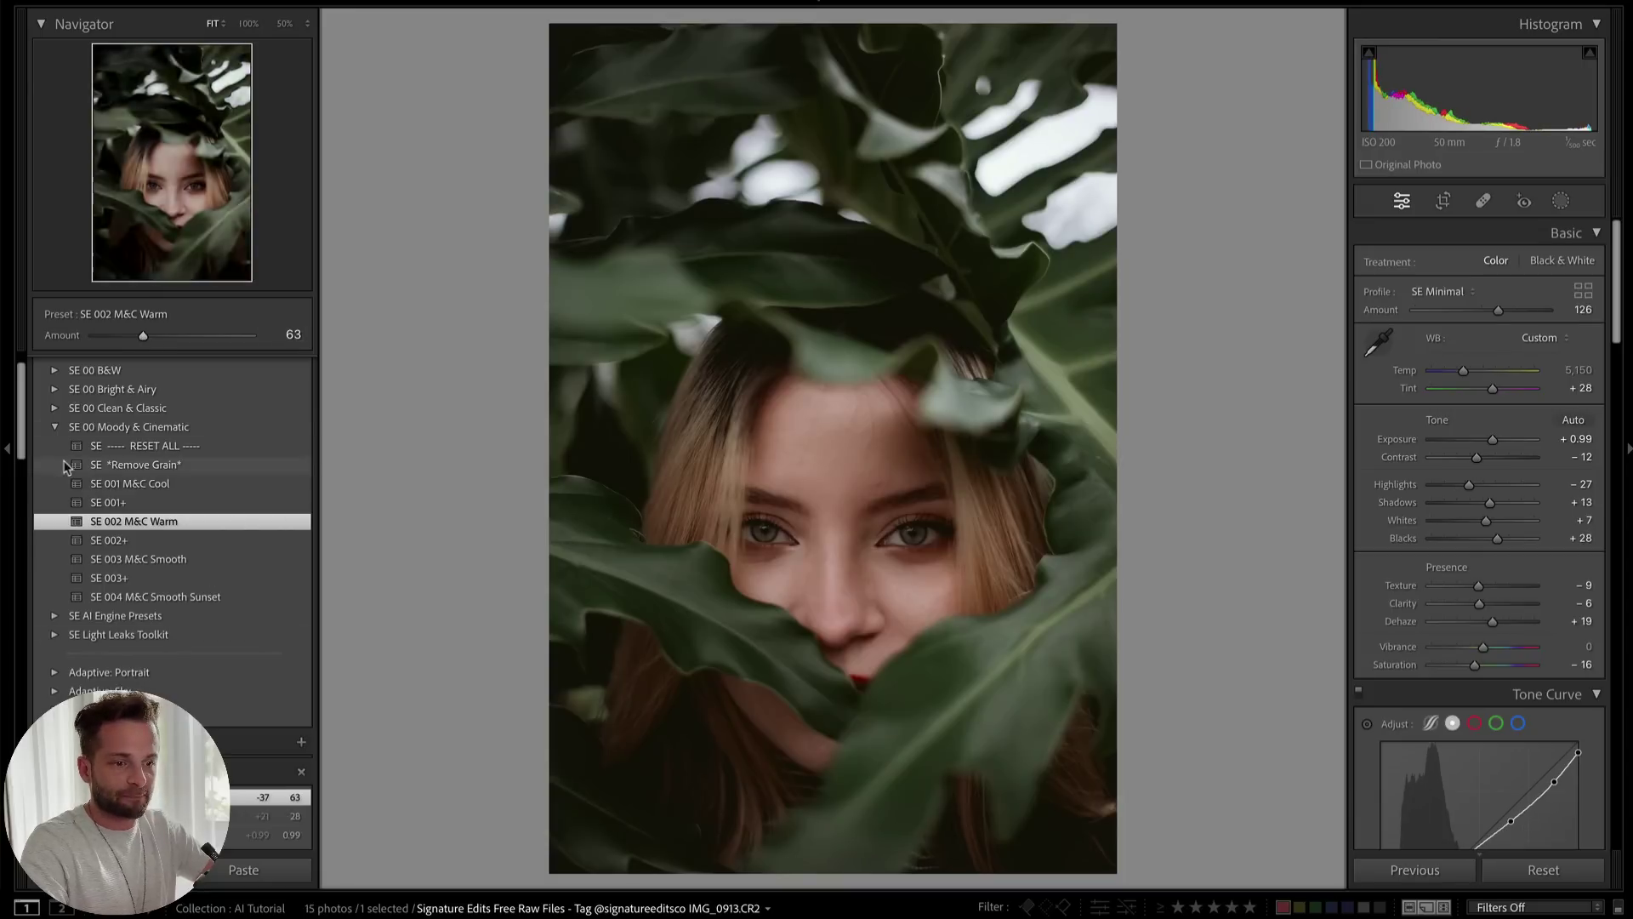
click(55, 427)
scroll(181, 464, up, 2)
key(shift+minus)
key(shift+minus)
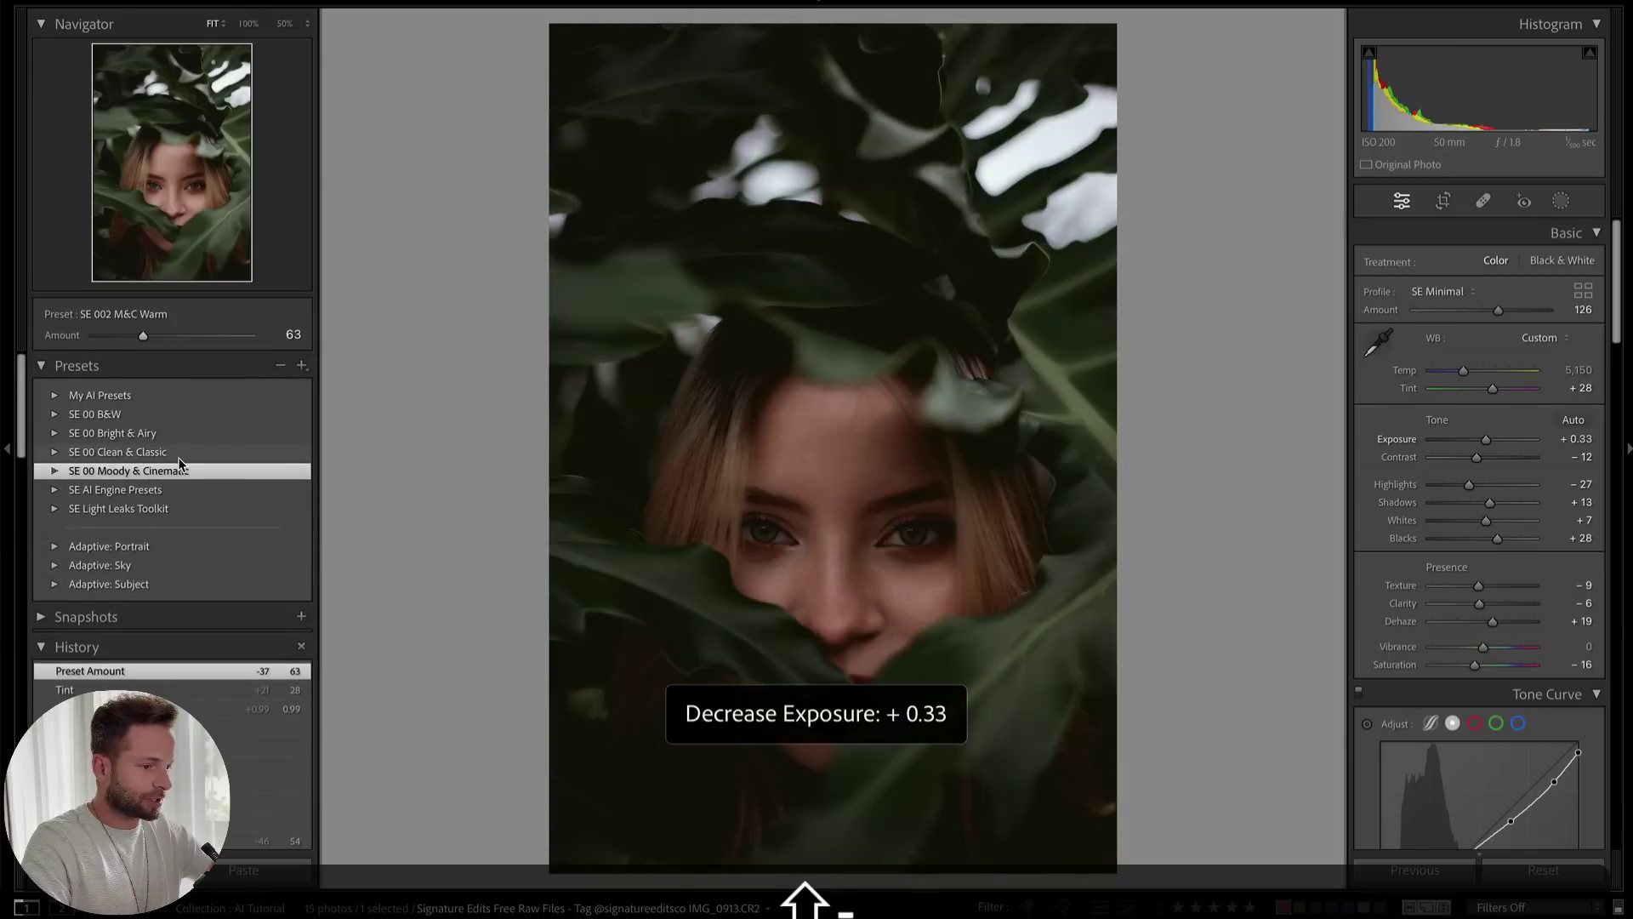
key(shift+equal)
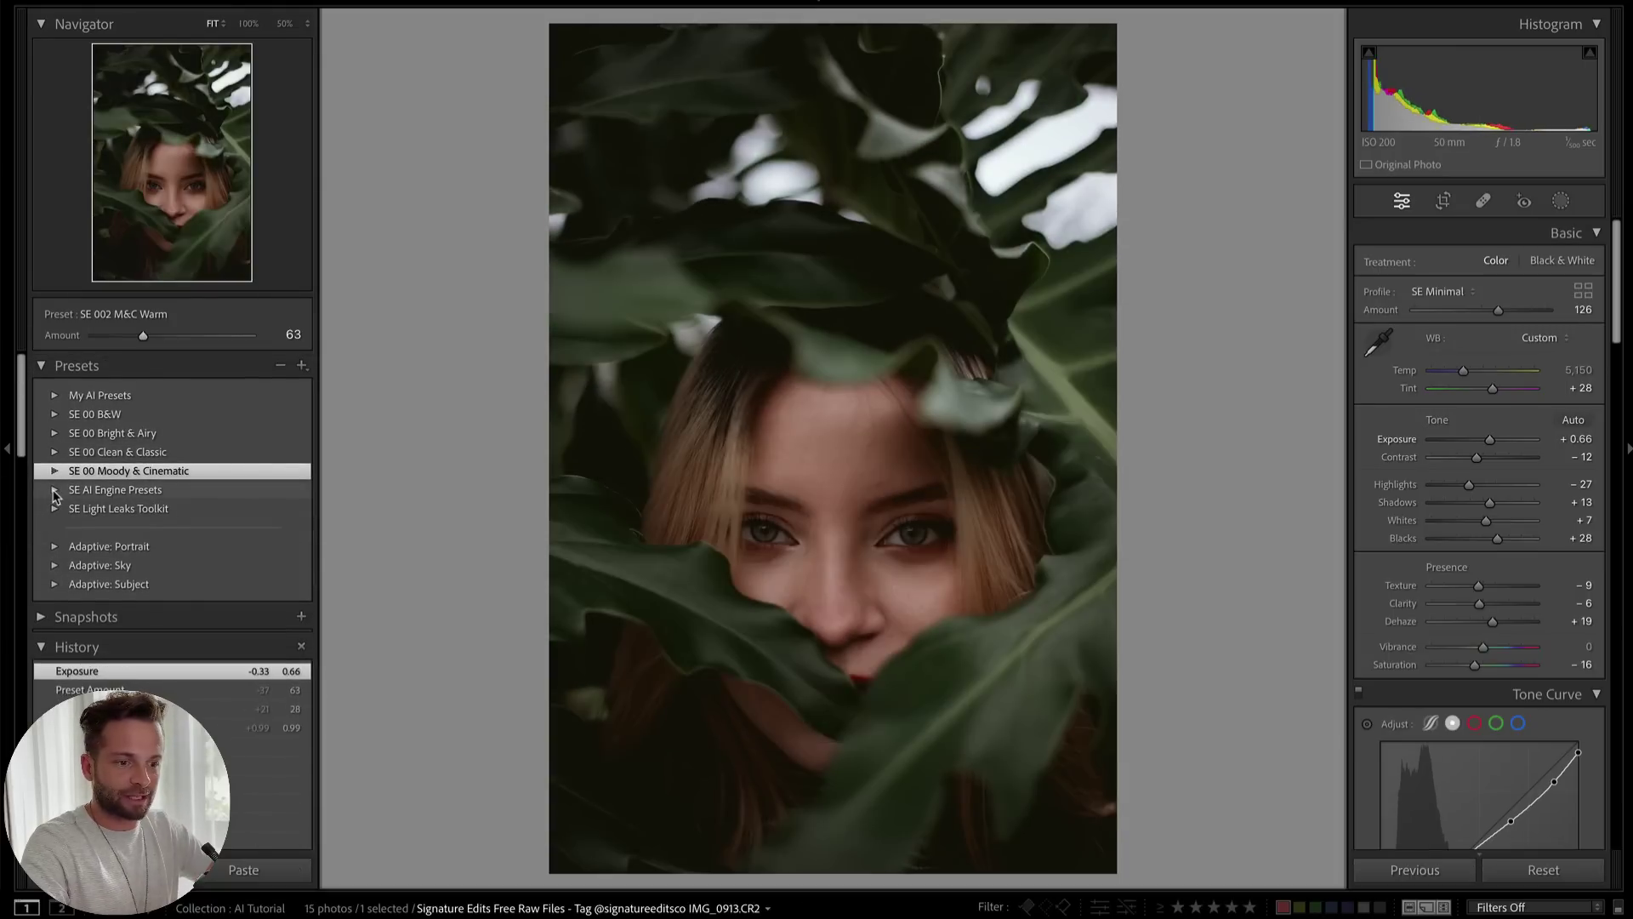
Apply the Brooding Darken Dehaze, Vintage AI Bloom + and Subject HDR Soften presets
click(54, 492)
click(181, 532)
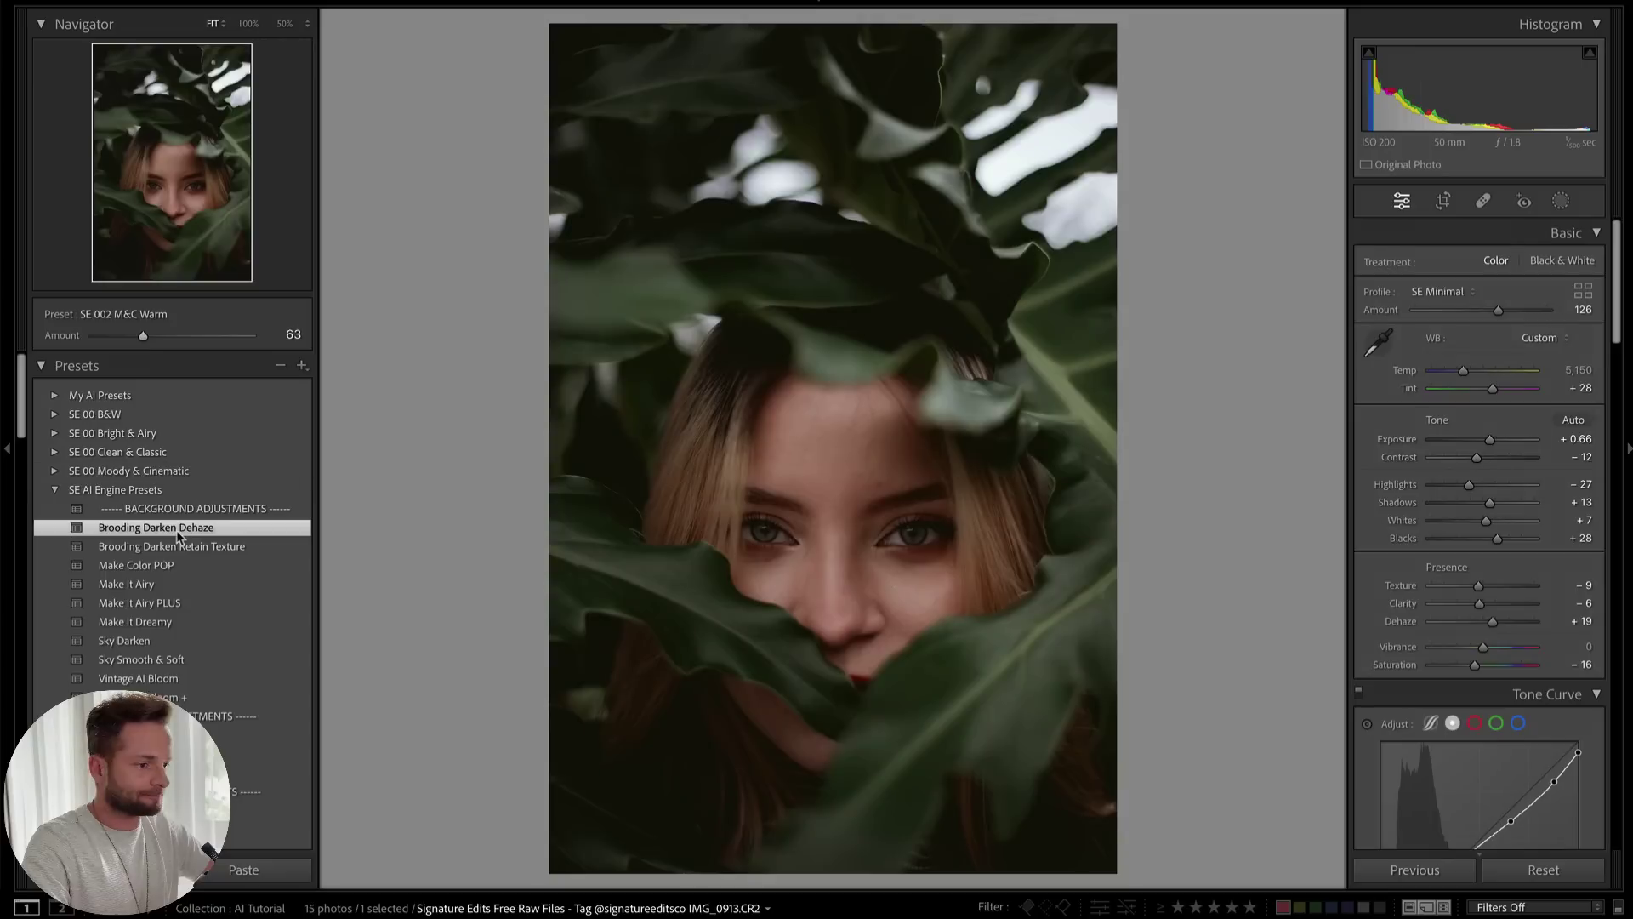
scroll(204, 606, down, 3)
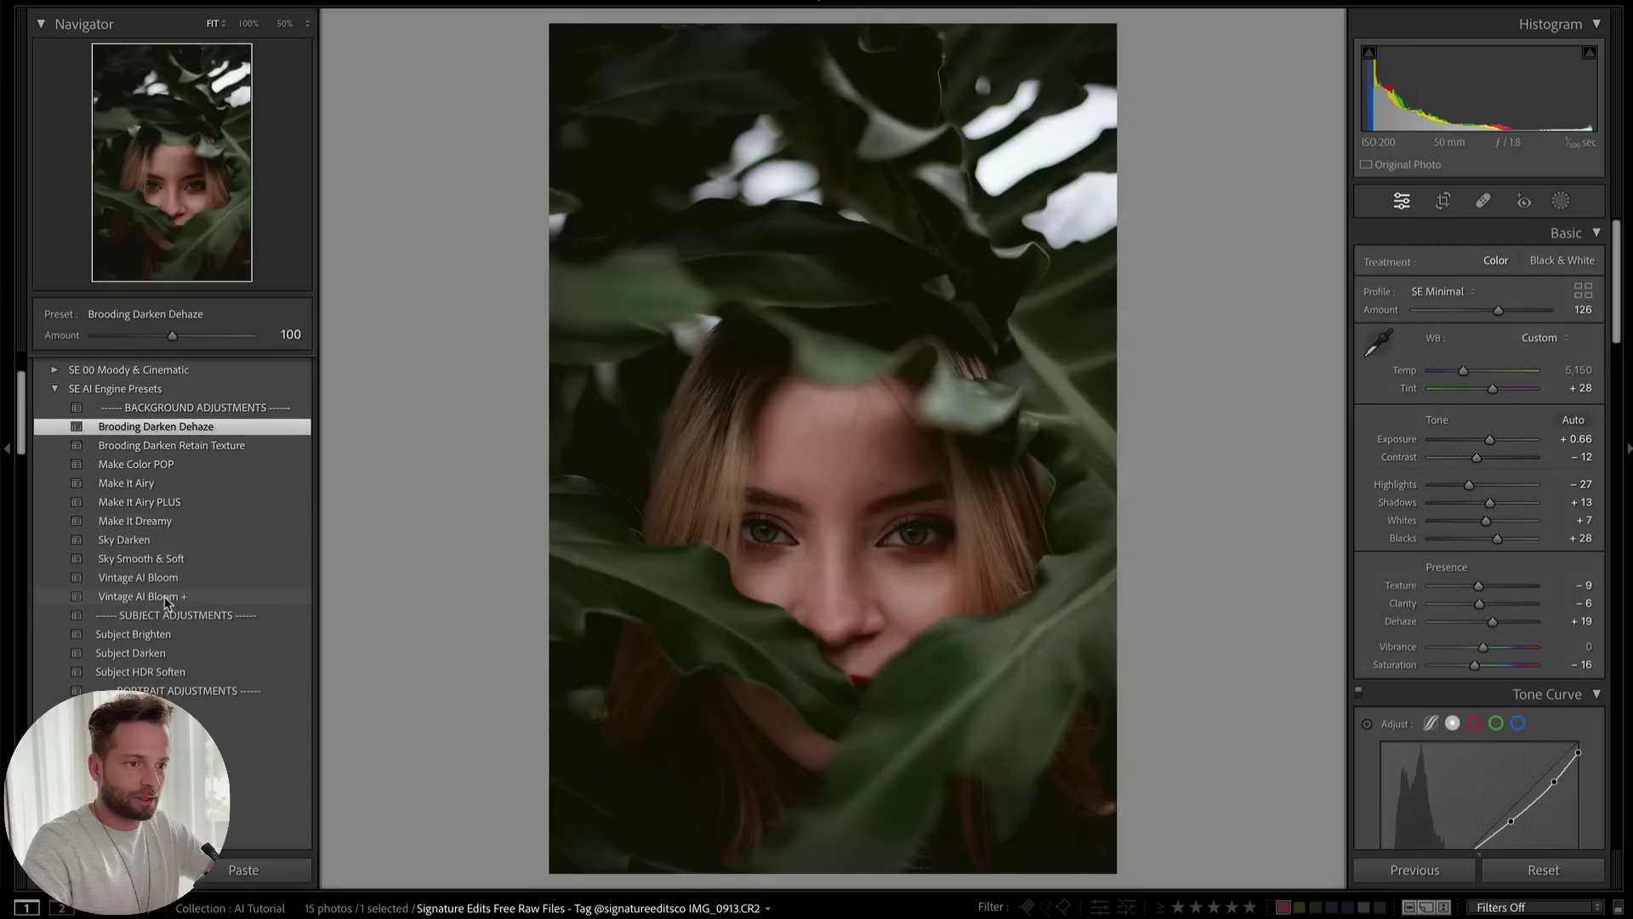
click(165, 597)
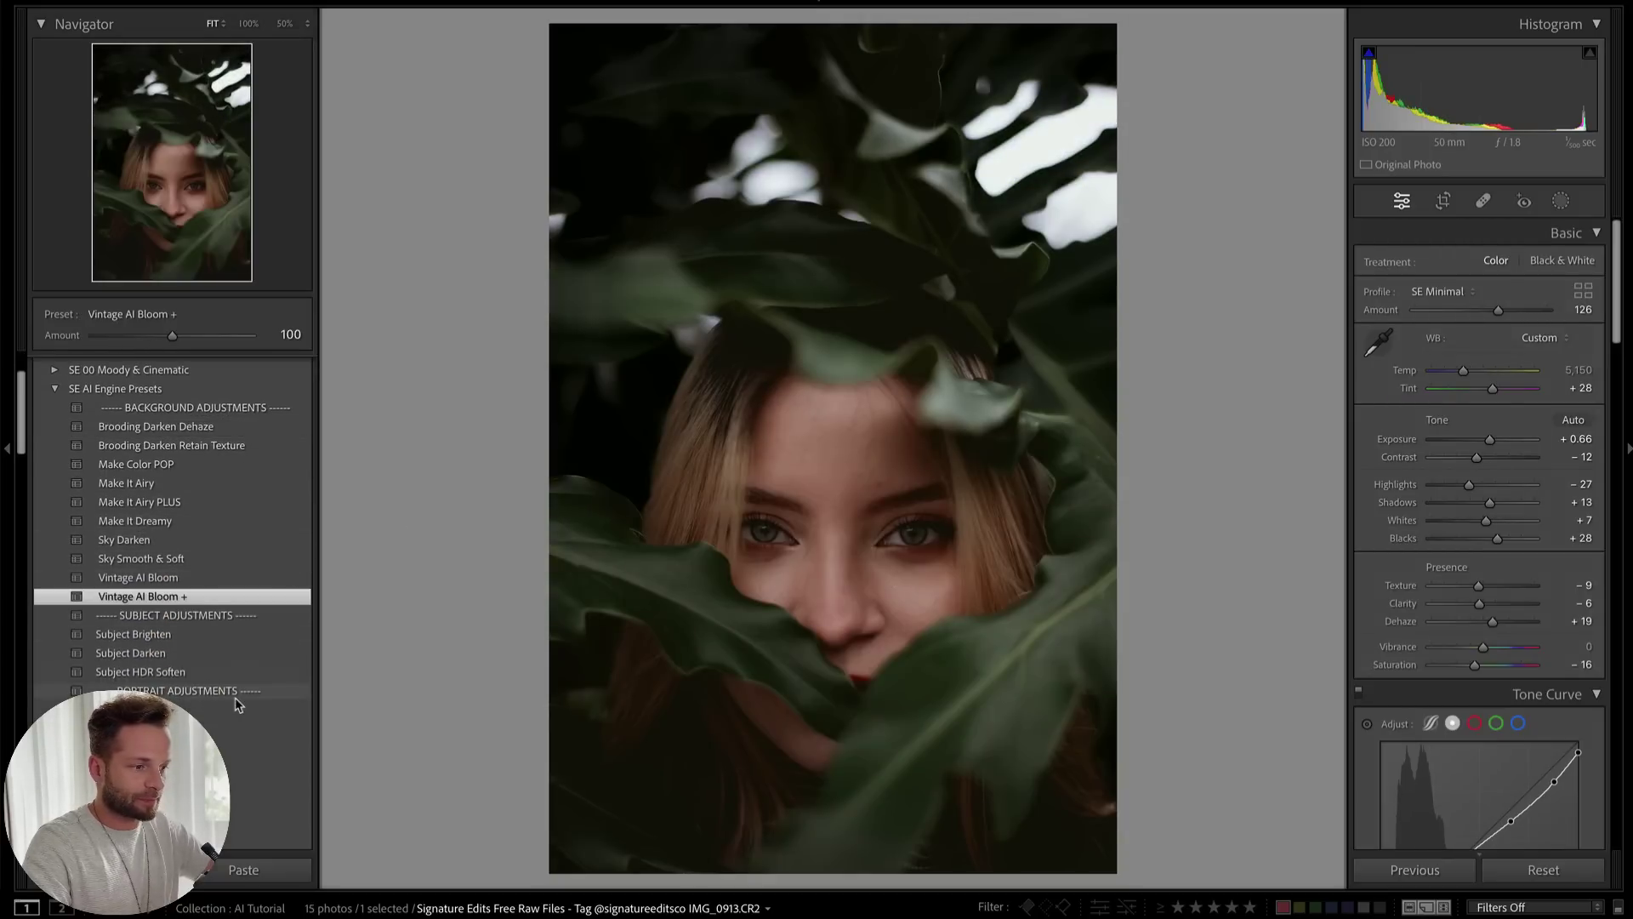
scroll(236, 703, down, 5)
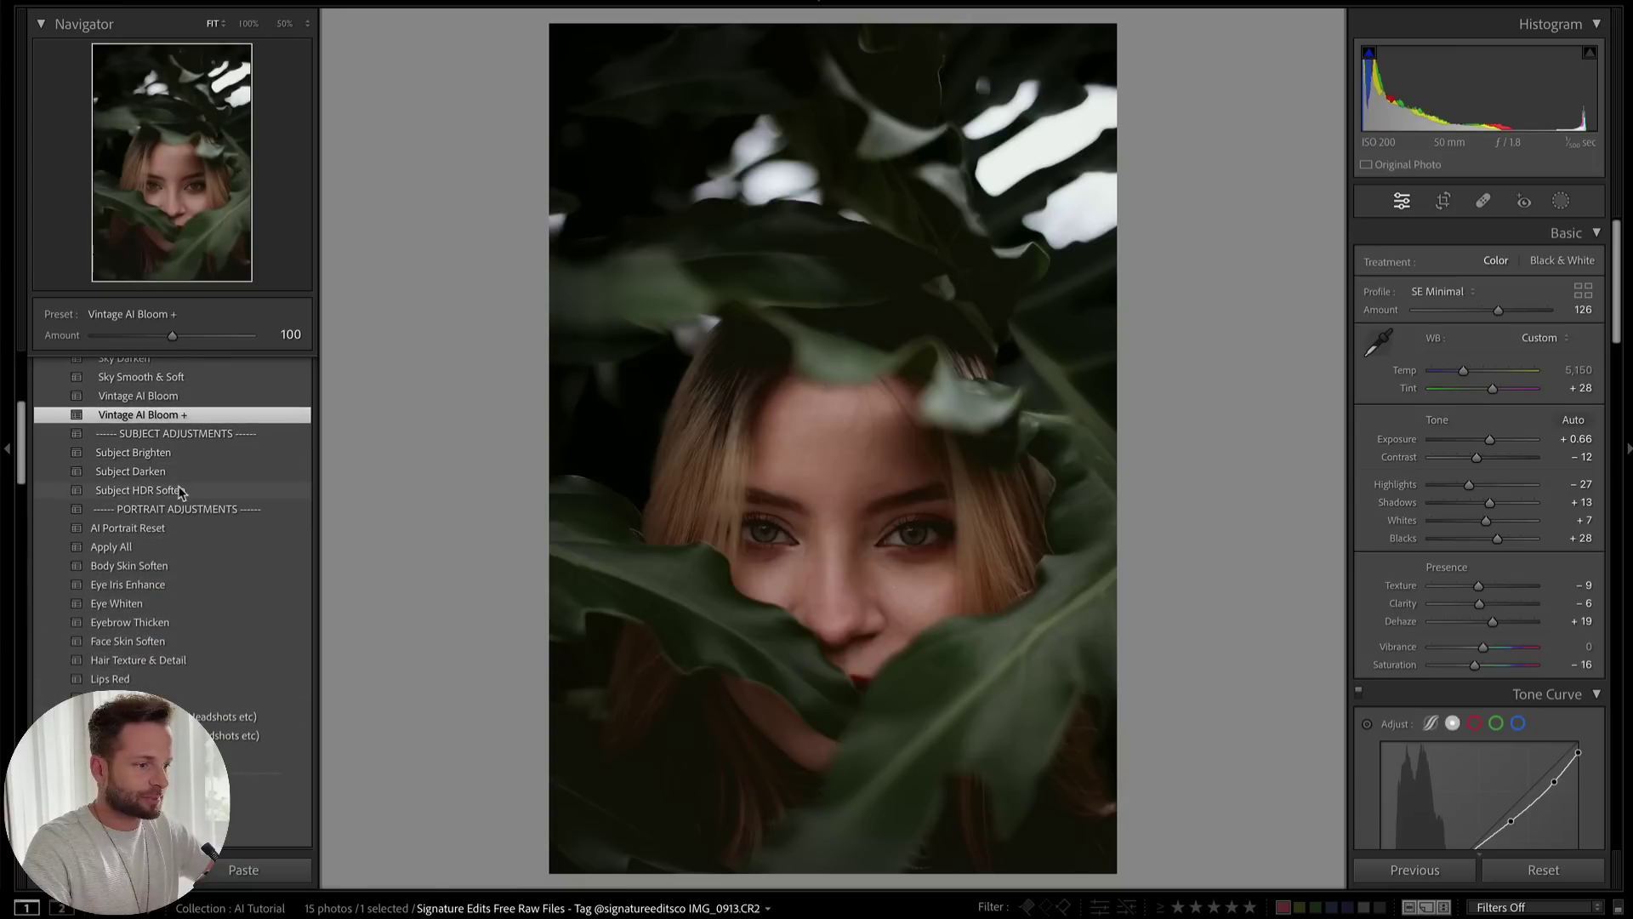
click(180, 491)
scroll(207, 587, down, 2)
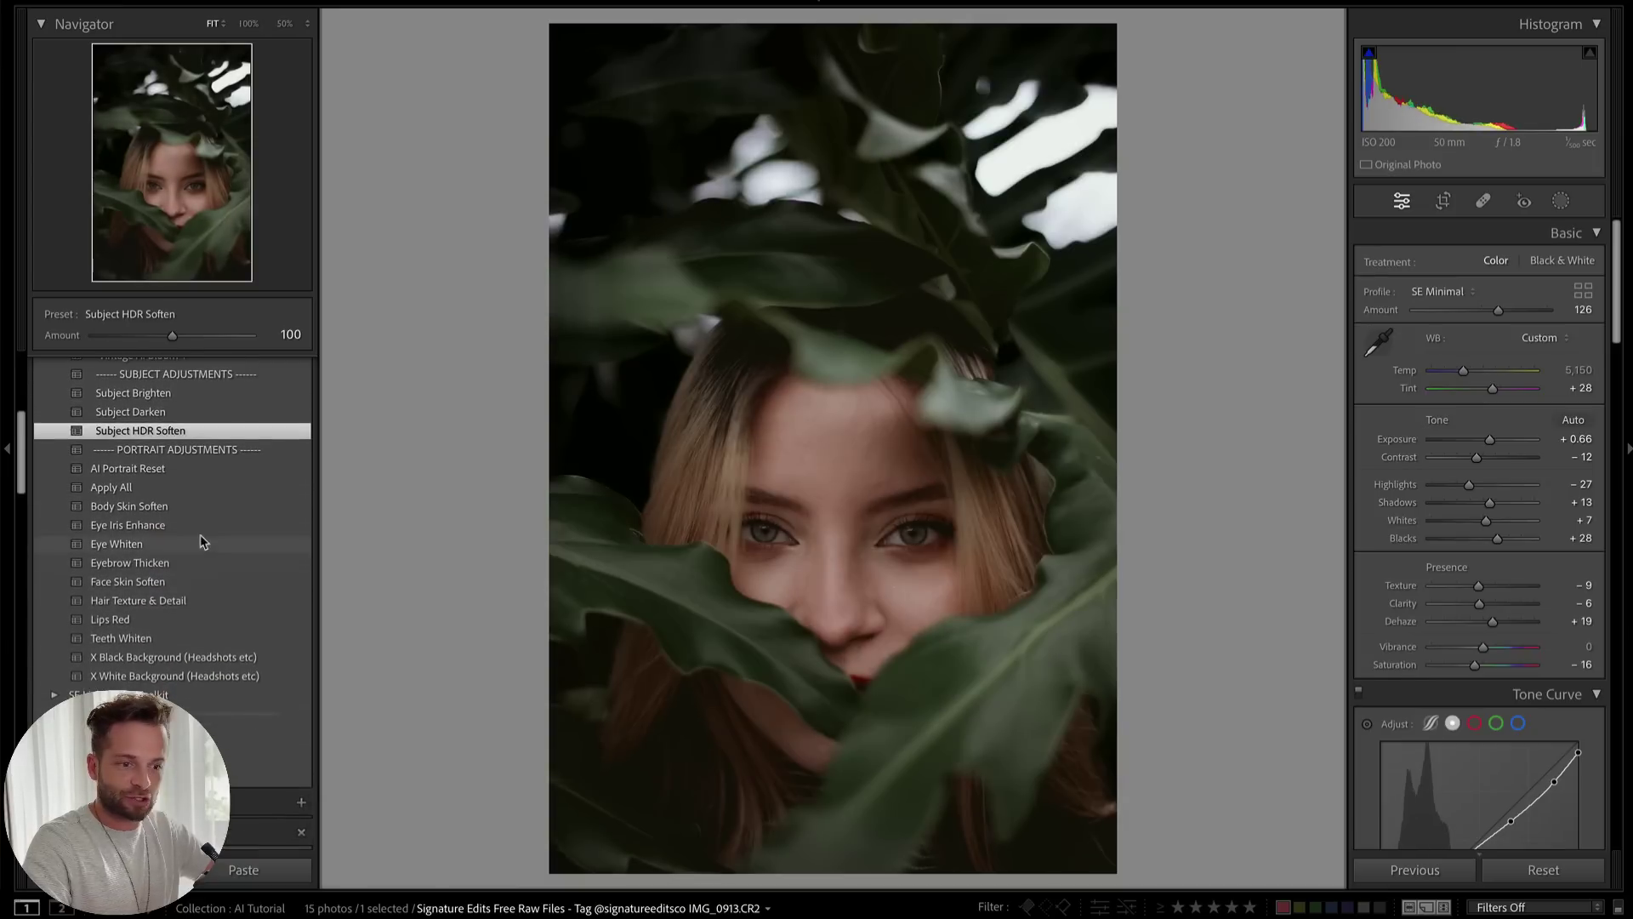
Add Eye Iris Enhance, Apply All and Eye Whiten, lowering exposure to +0.33
click(147, 528)
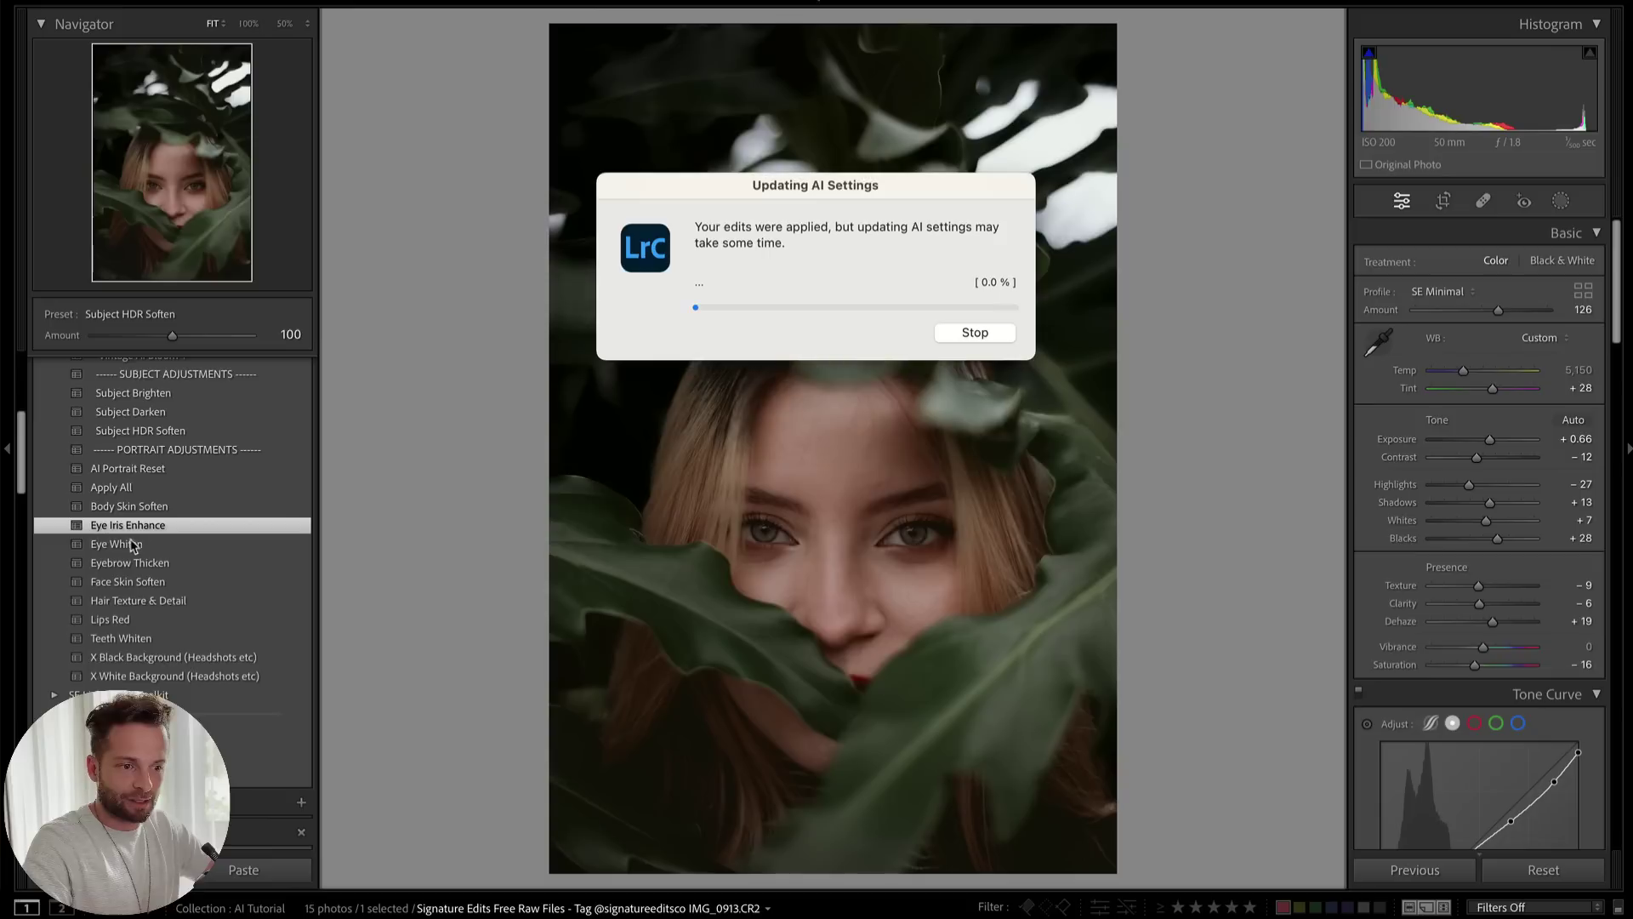
click(112, 494)
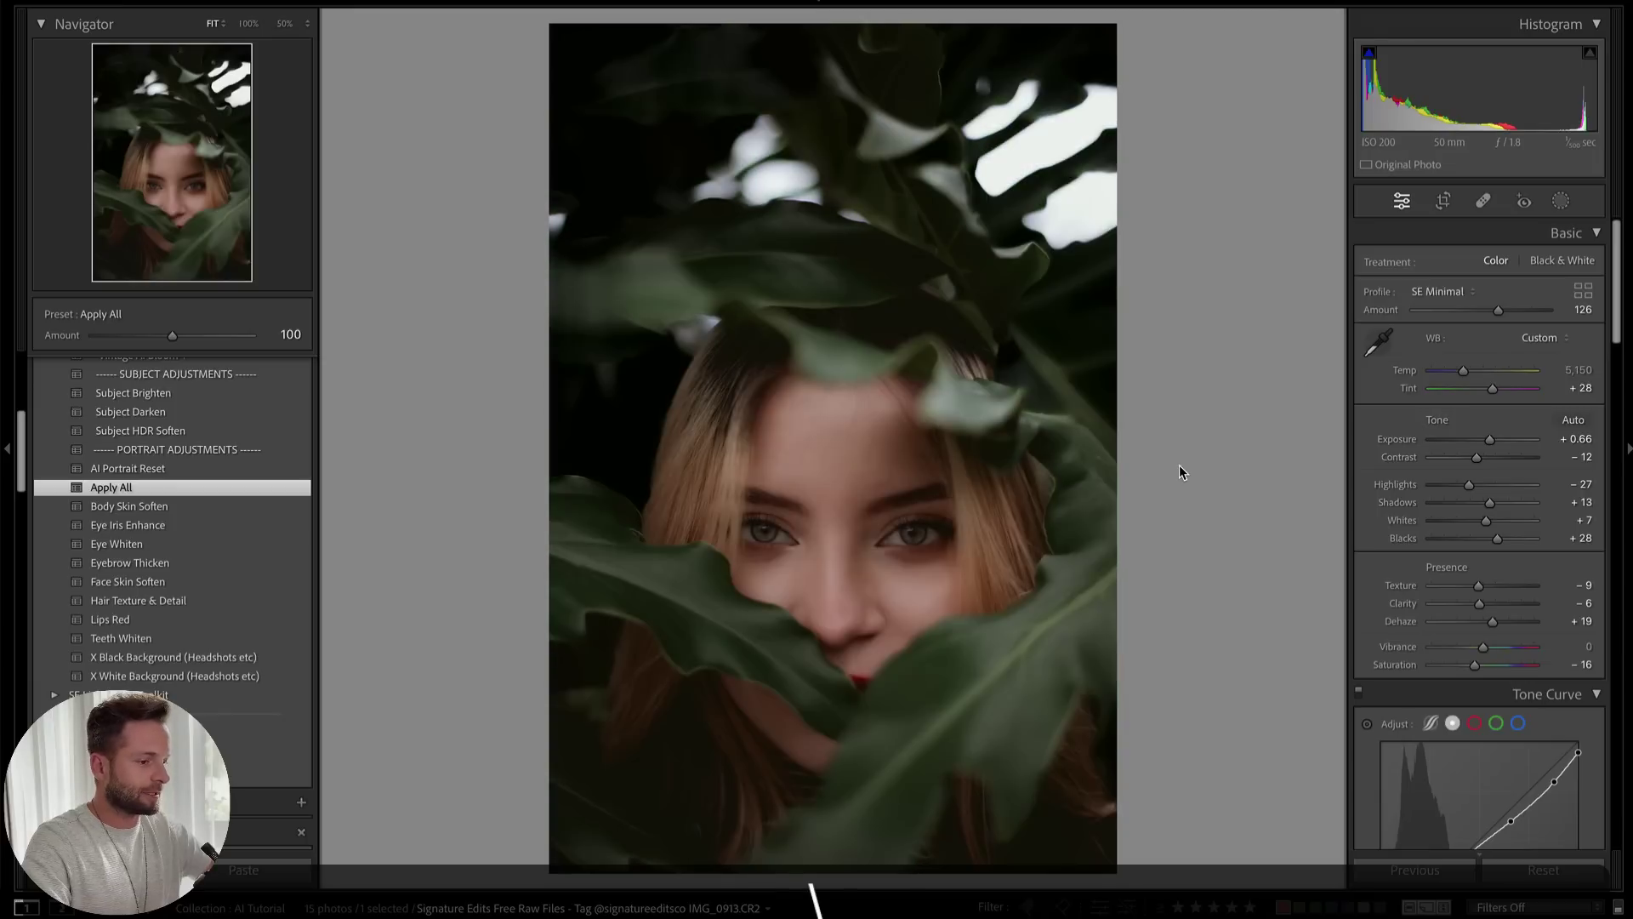
key(shift+minus)
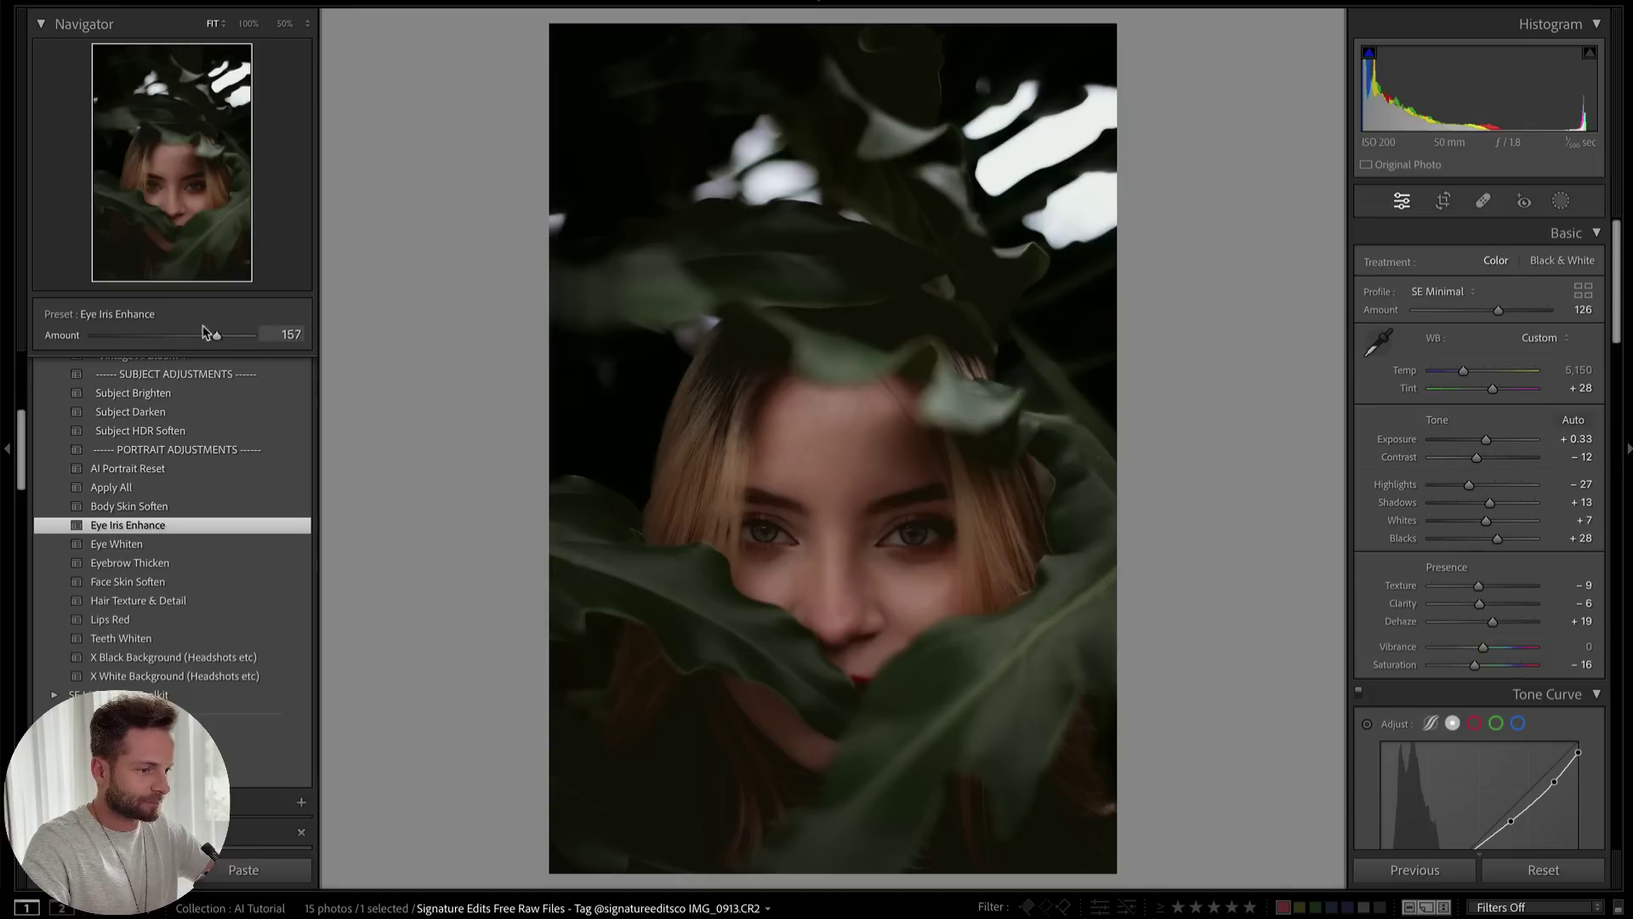
click(151, 543)
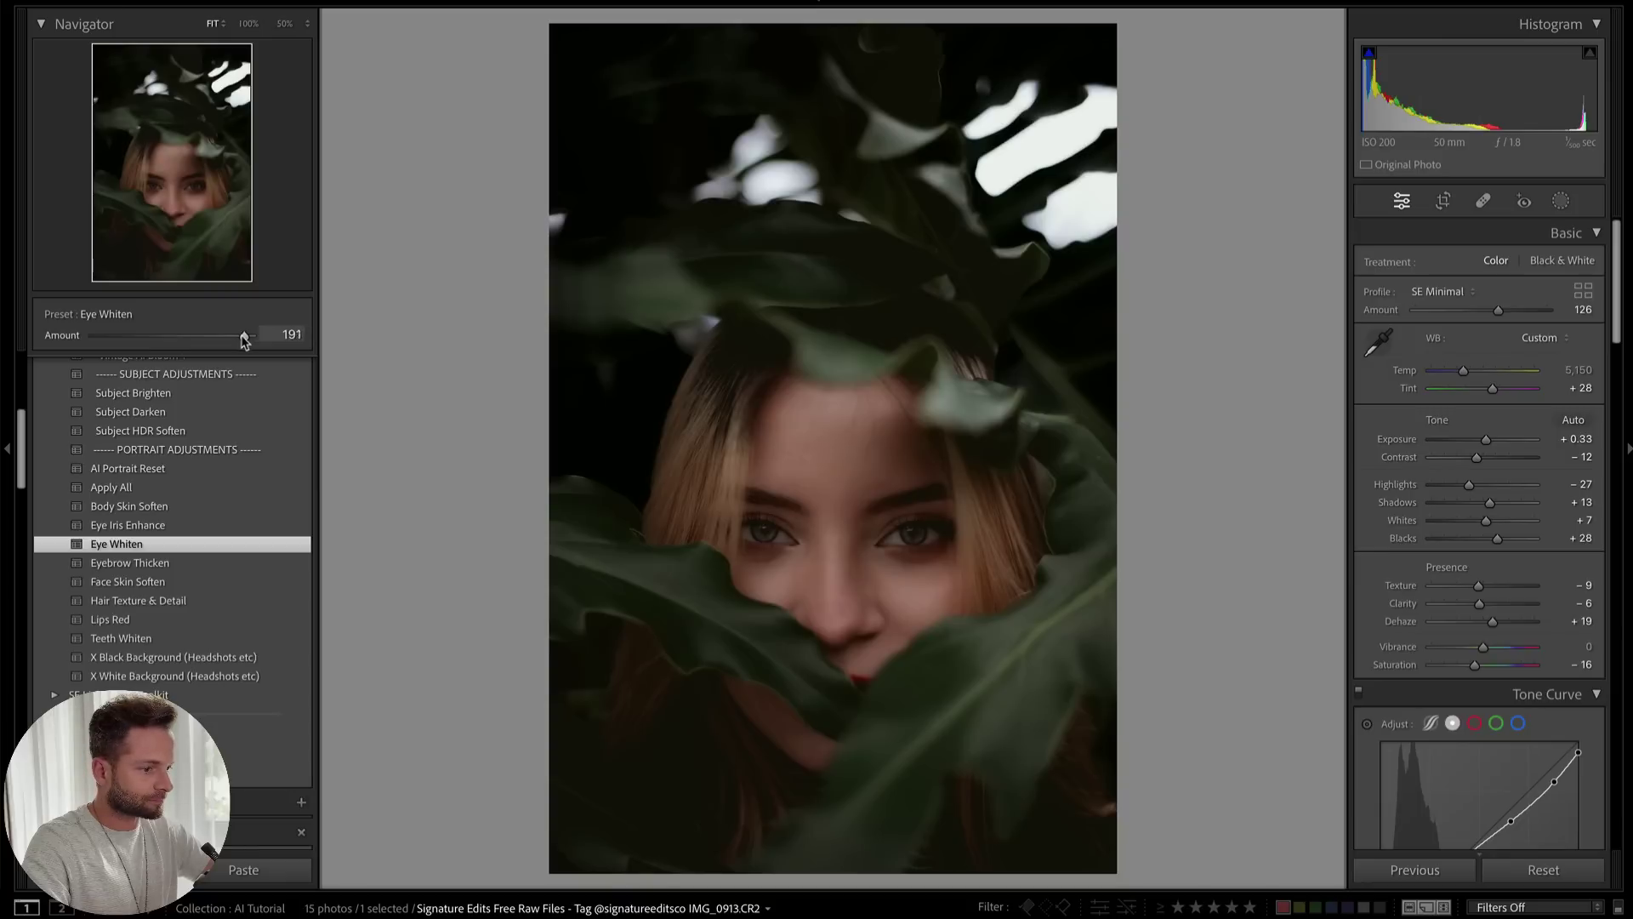
key(backslash)
key(backslash)
key(backslash)
key(backslash)
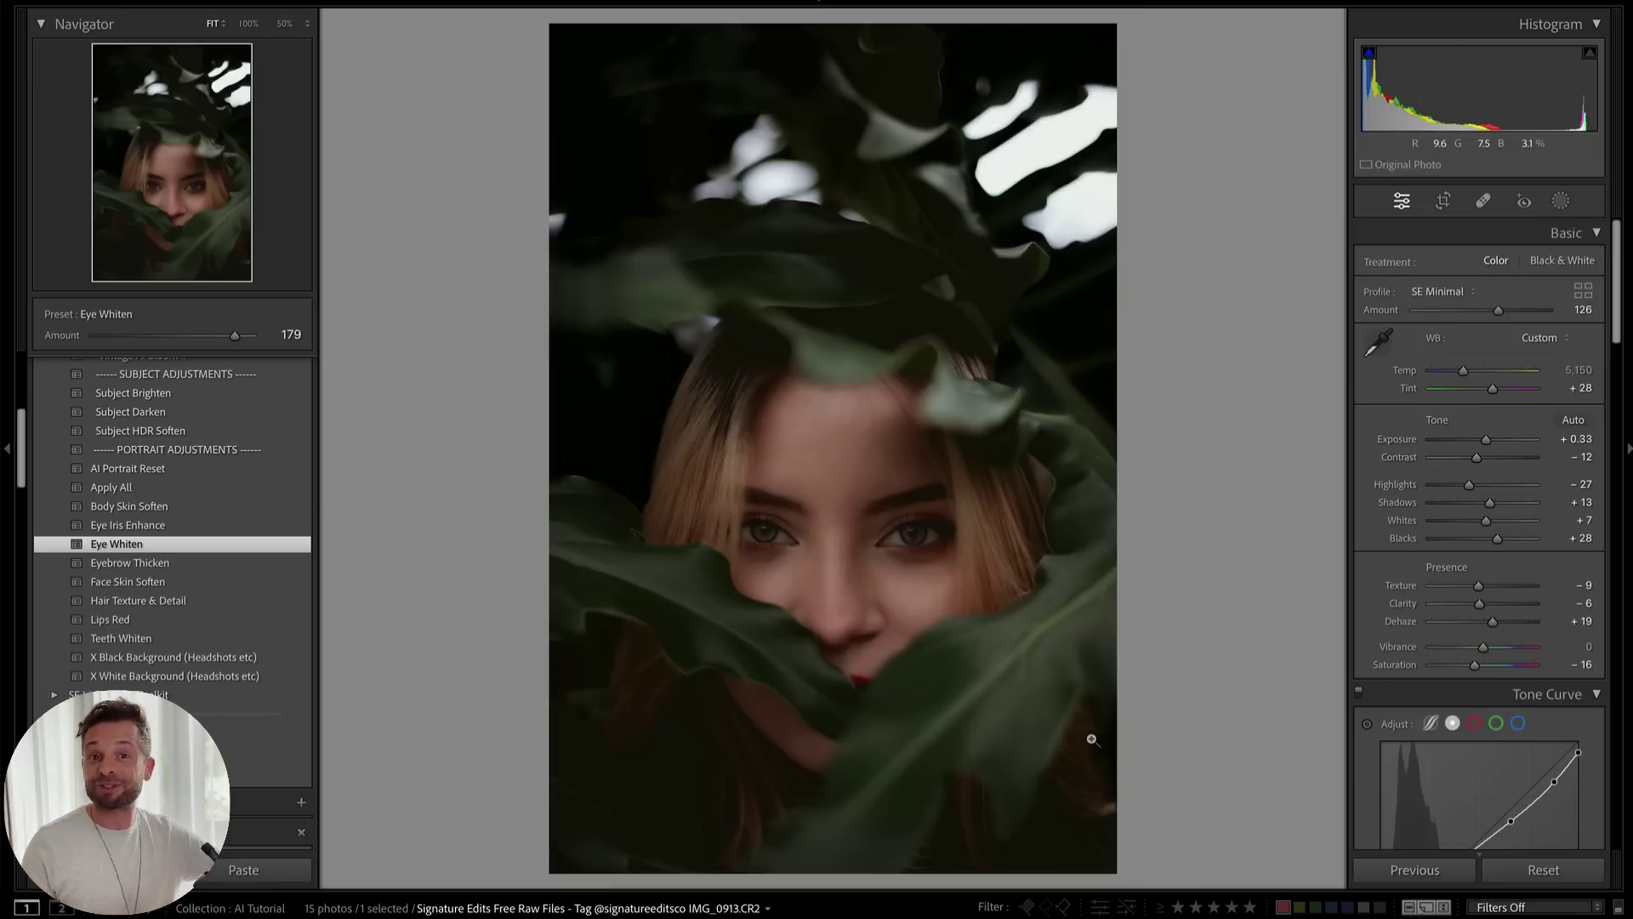
scroll(161, 447, up, 5)
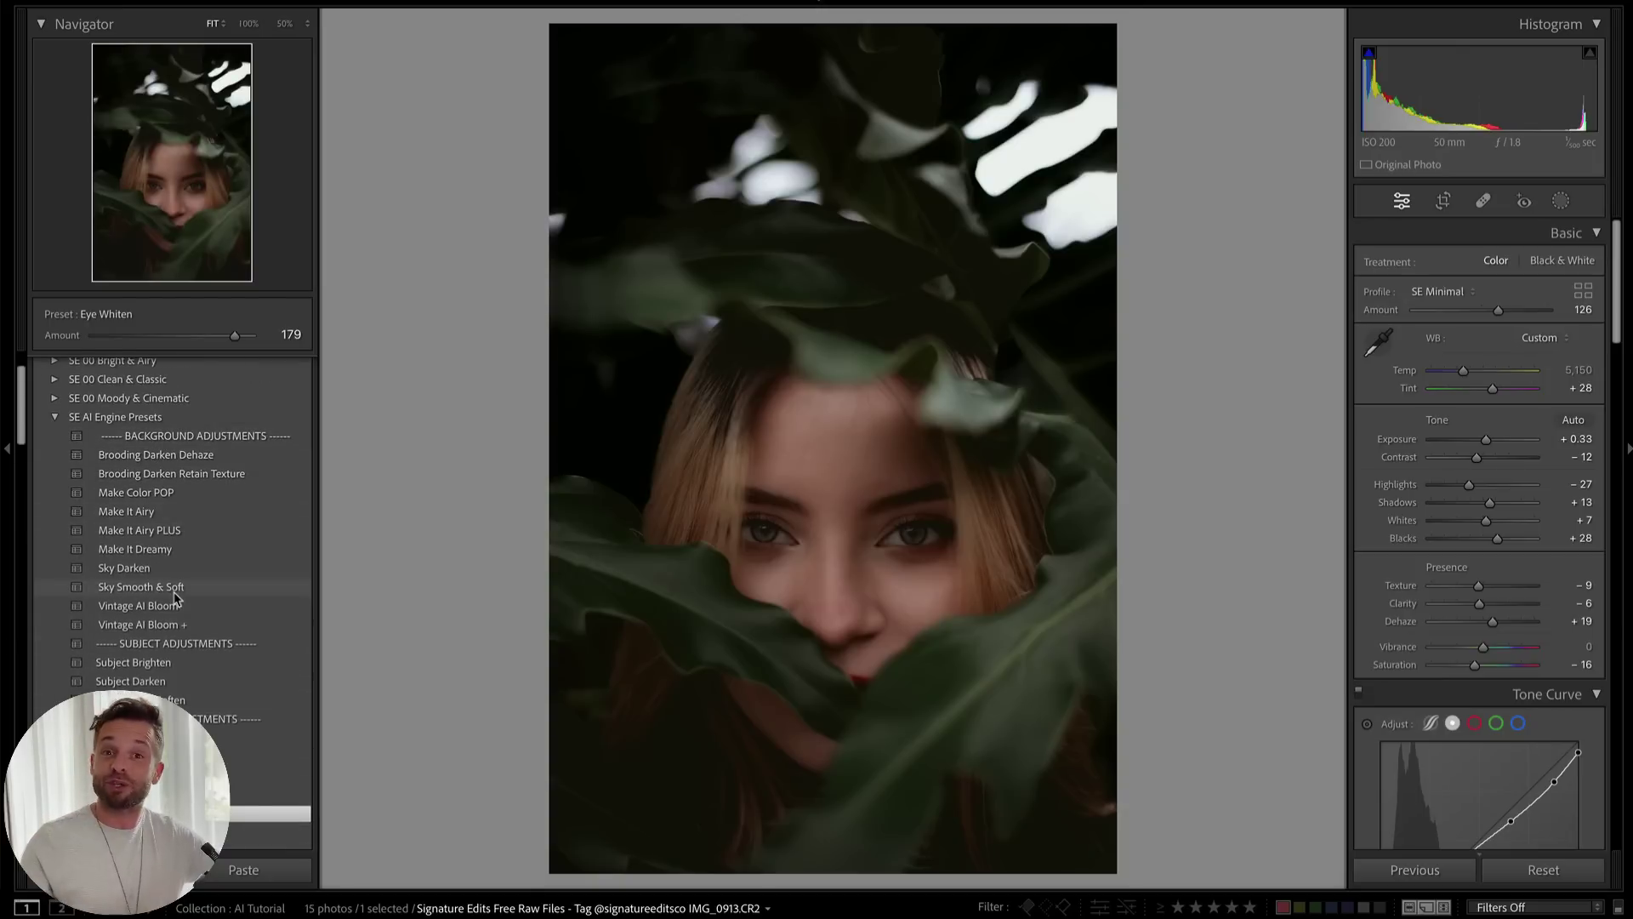
scroll(196, 544, down, 2)
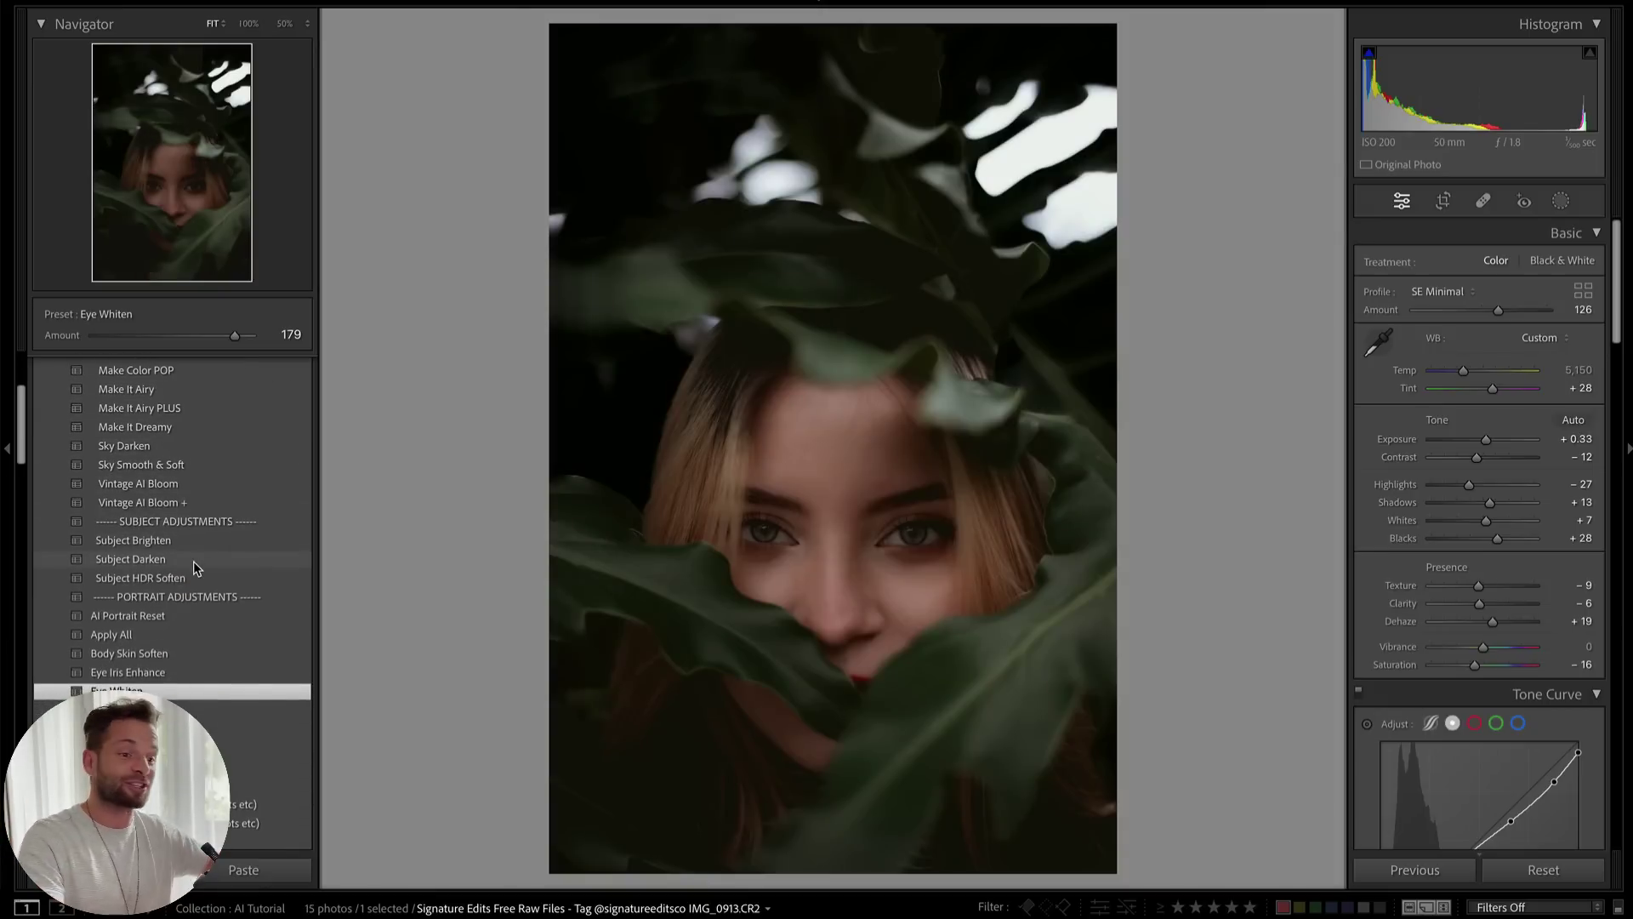
scroll(193, 568, up, 3)
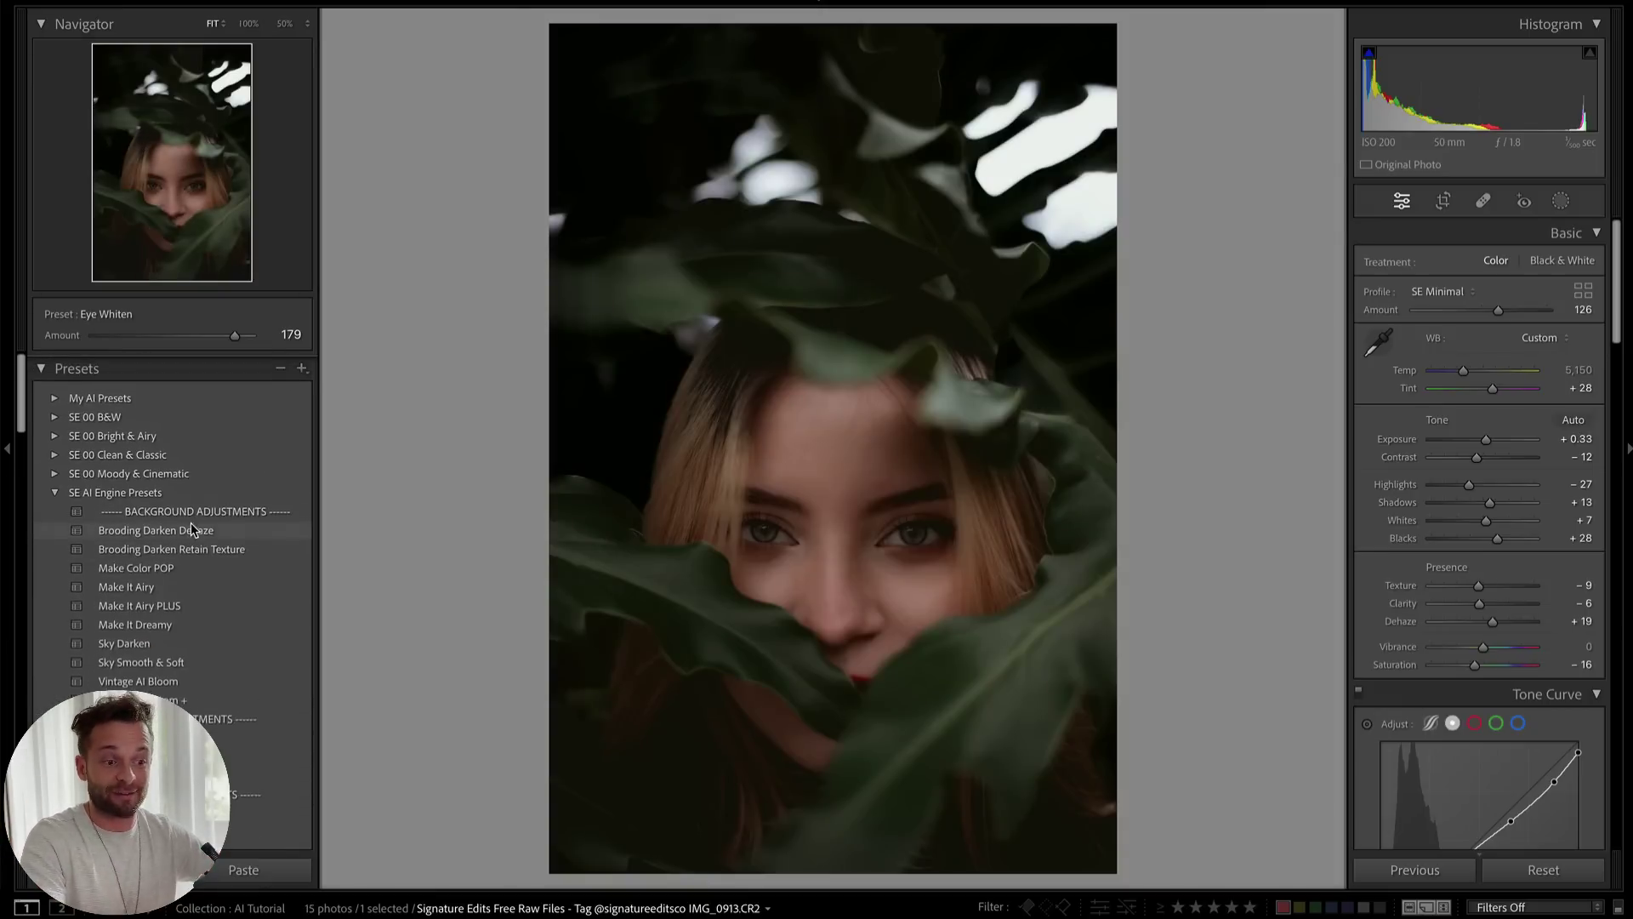
click(55, 490)
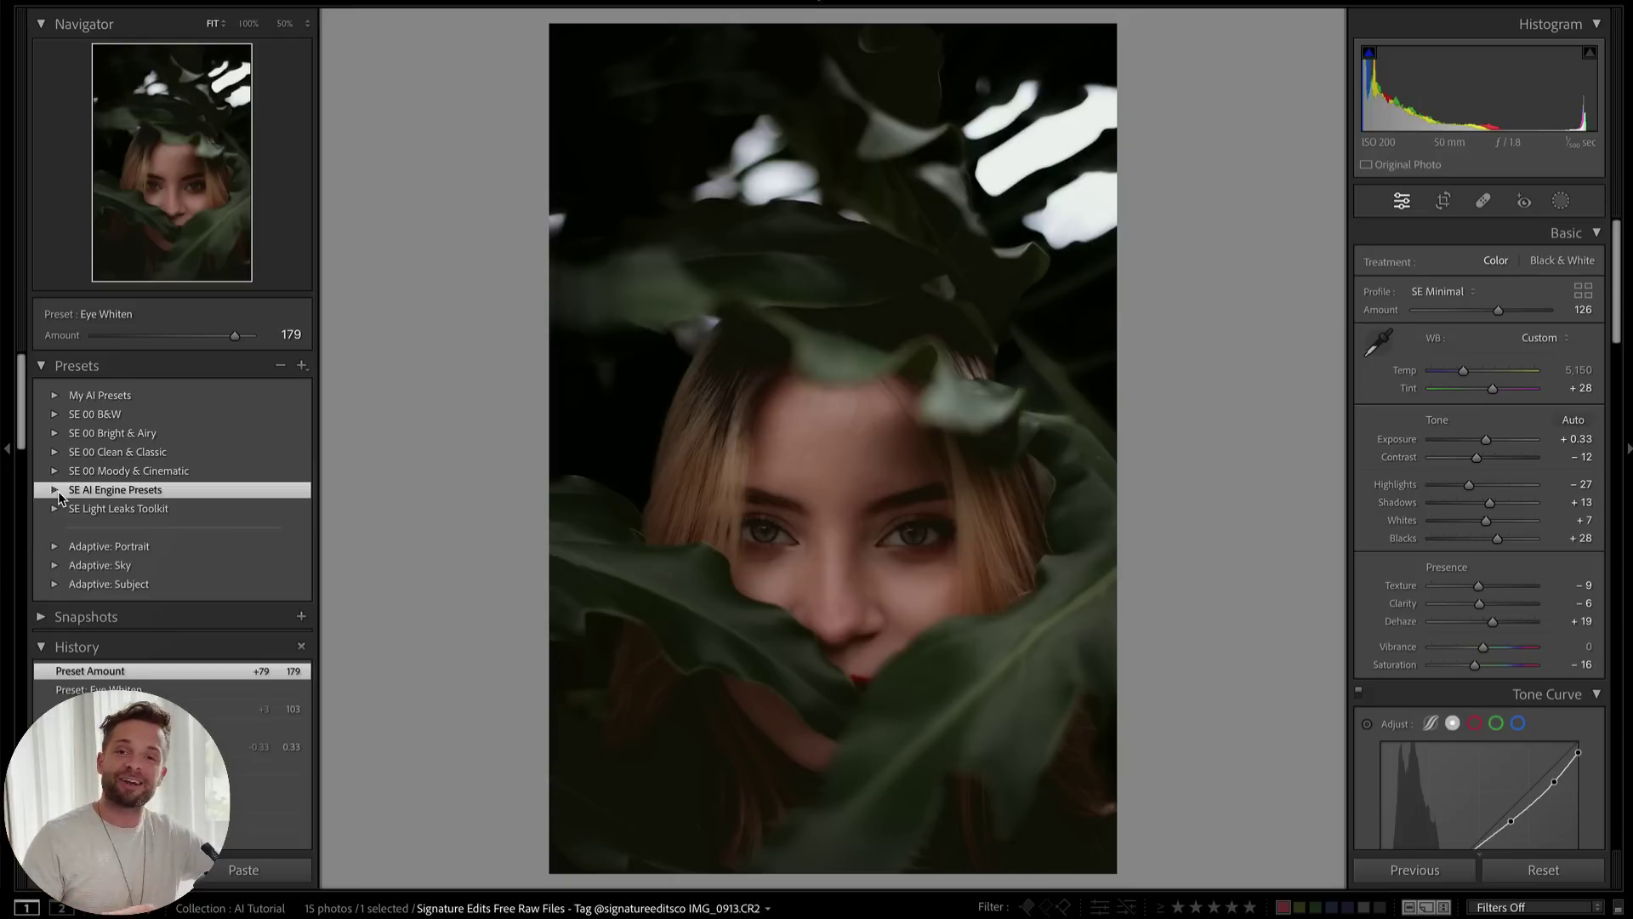